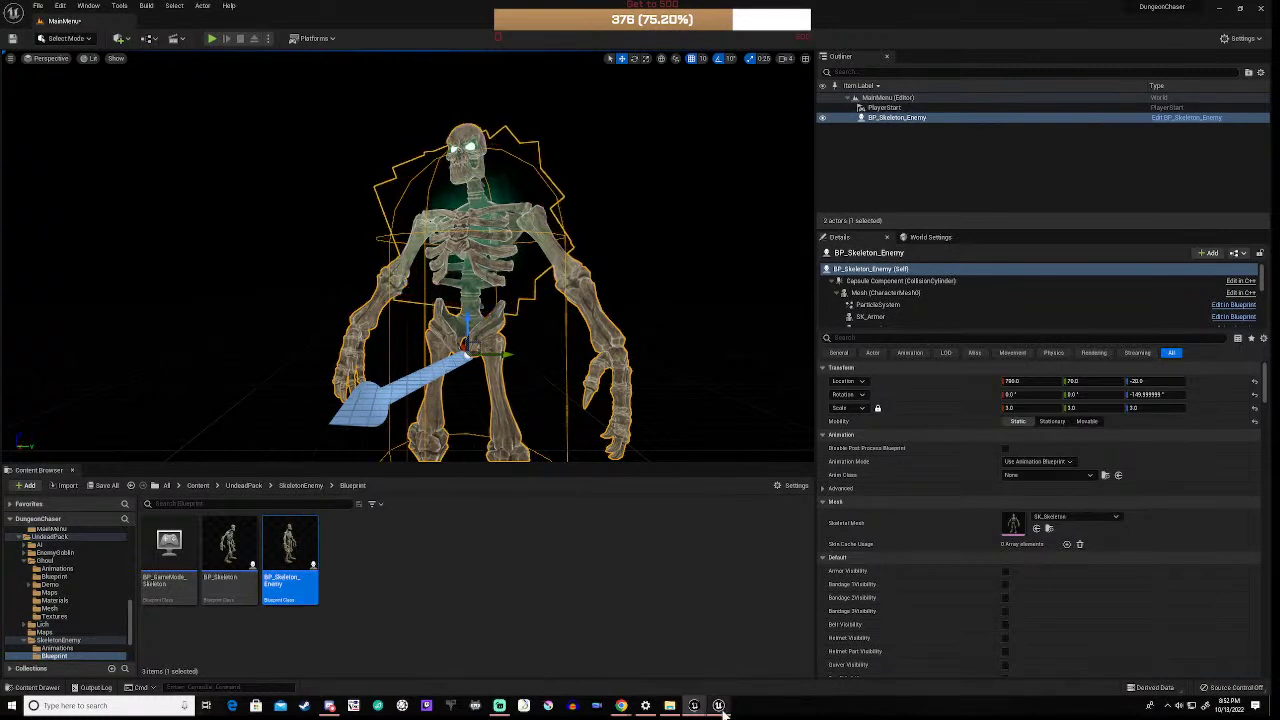
Step: In the w_MainMenu widget's designer, rename the button btnNew_2 to btnOptions
{"action": "mouse_move", "coordinate": [718, 705]}
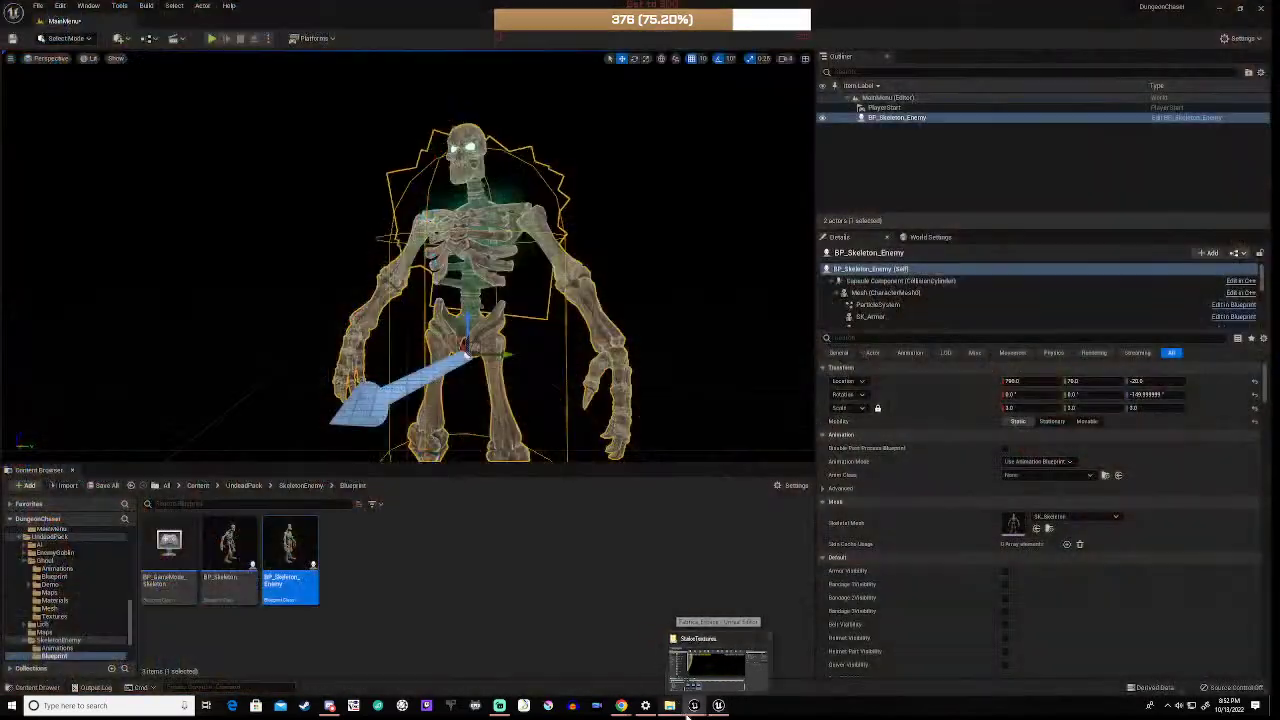
{"action": "left_click", "coordinate": [737, 646]}
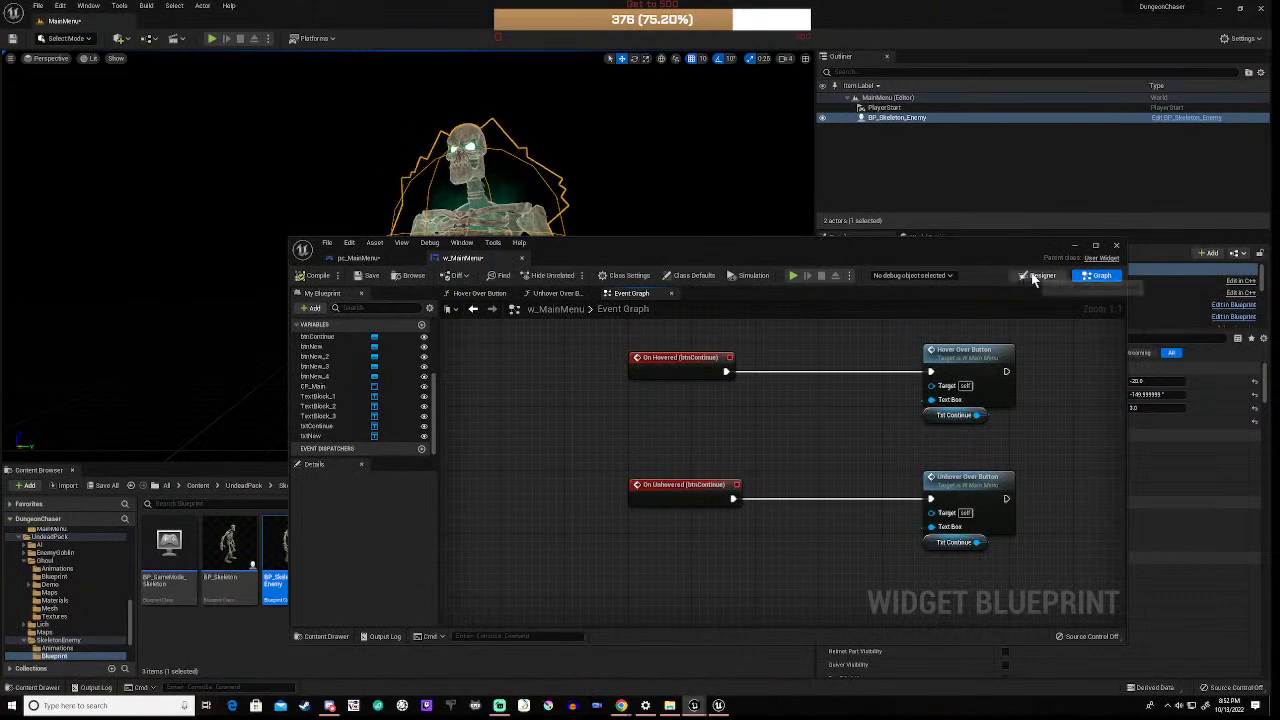
{"action": "left_click", "coordinate": [1040, 275]}
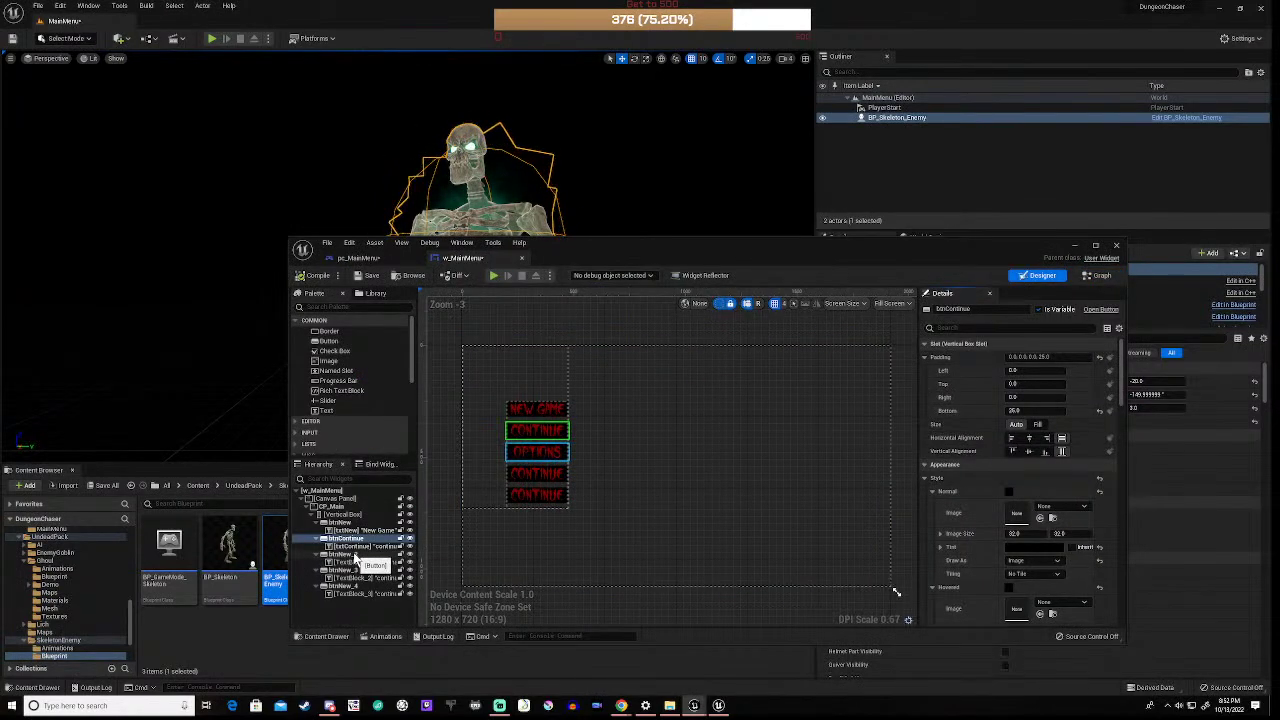
{"action": "left_click", "coordinate": [352, 556]}
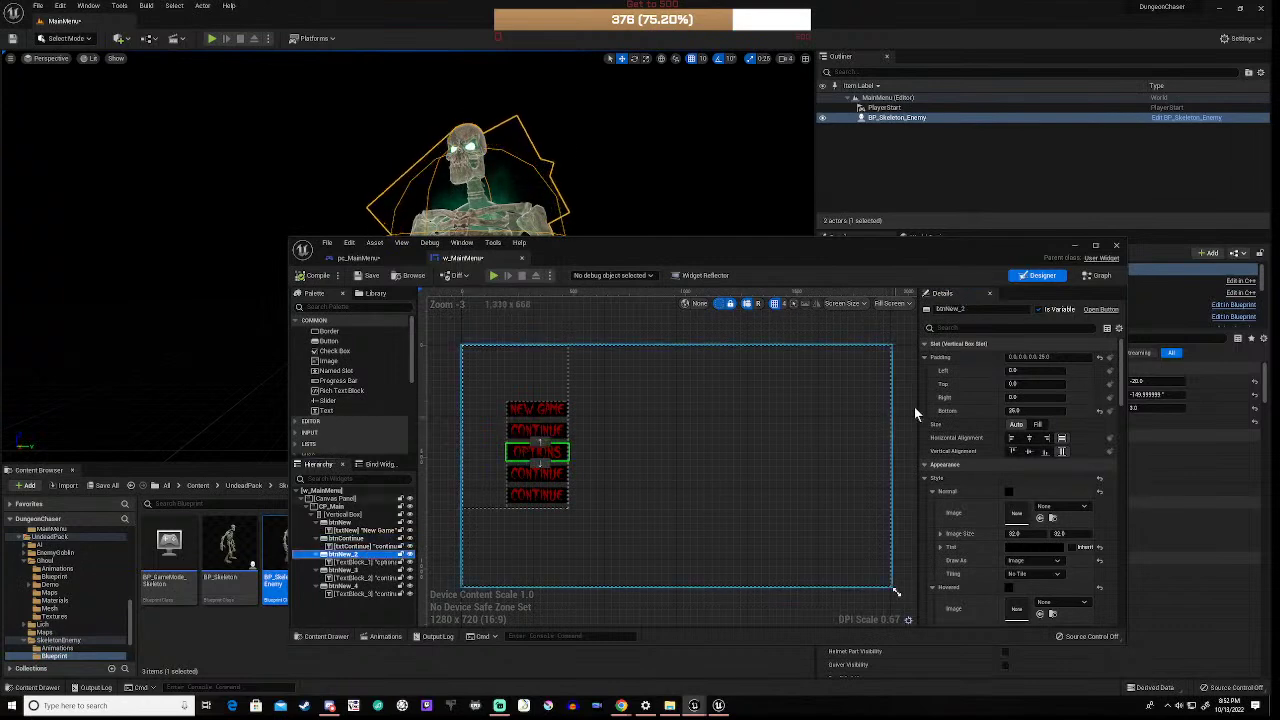
{"action": "left_click", "coordinate": [973, 310]}
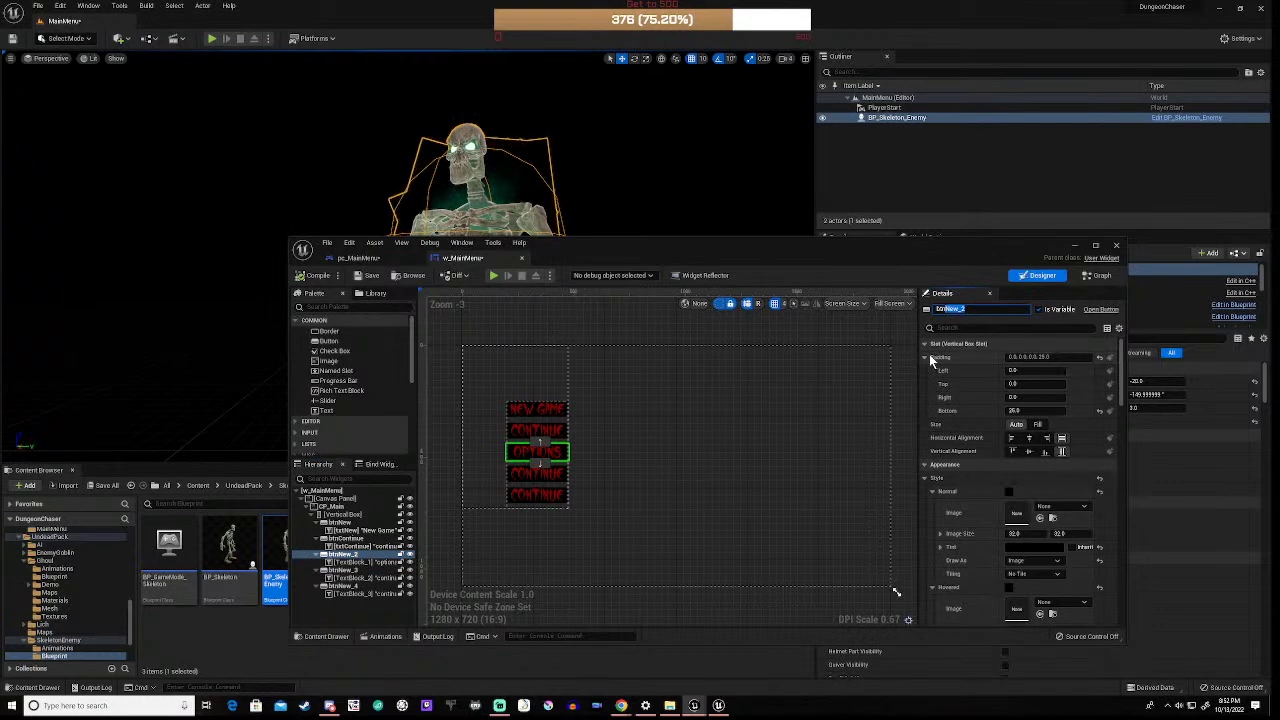
{"action": "type", "text": "Options"}
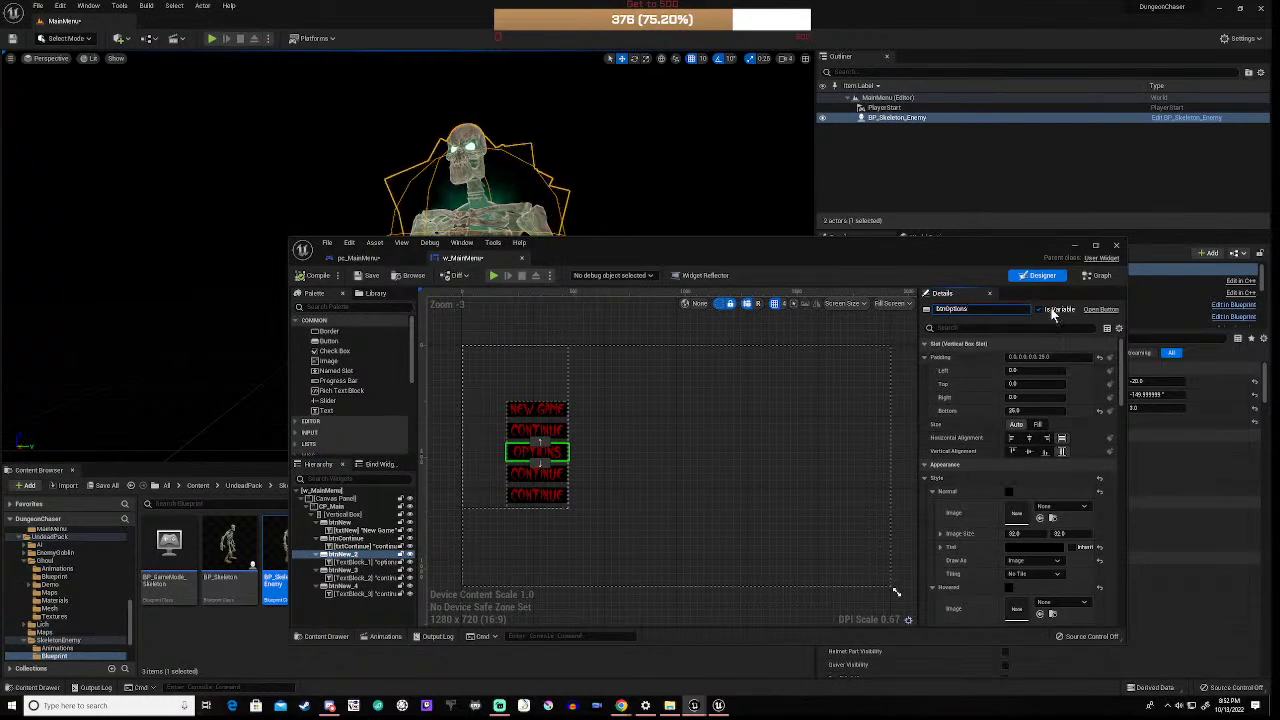
{"action": "key", "text": "Return"}
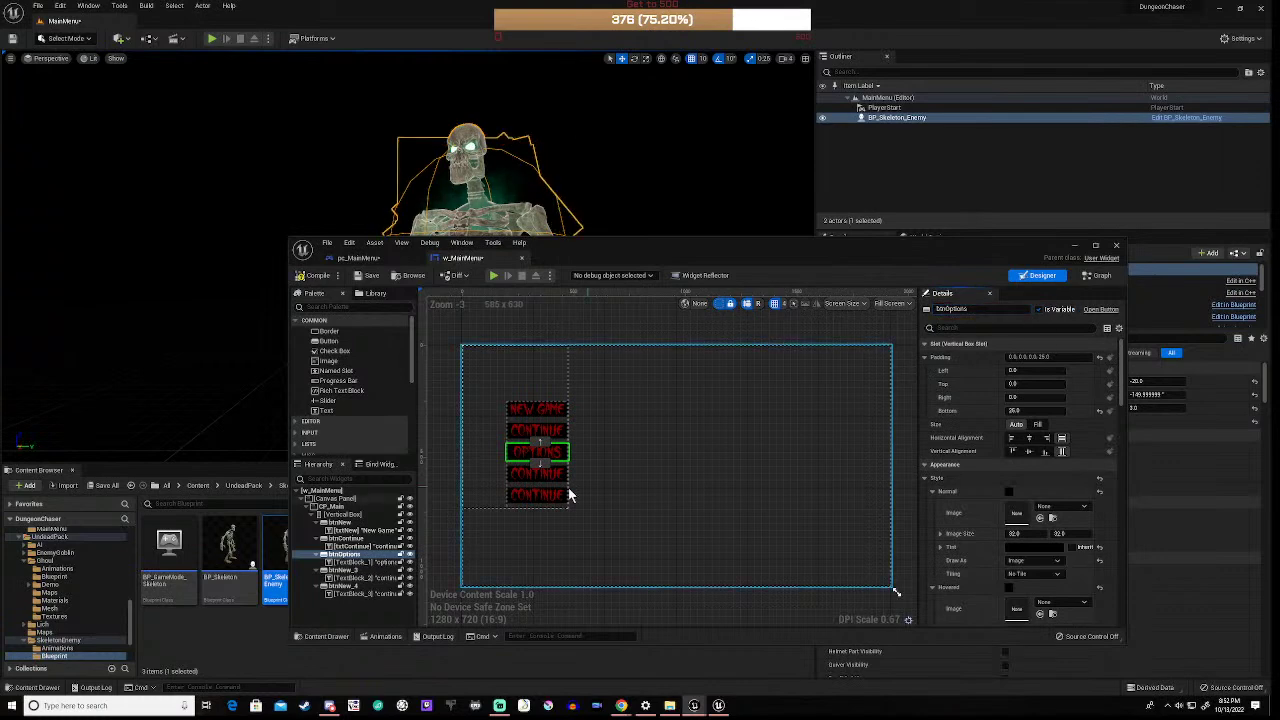
Step: Rename the text block inside btnOptions to txtOptions and compile the widget
{"action": "left_click", "coordinate": [364, 564]}
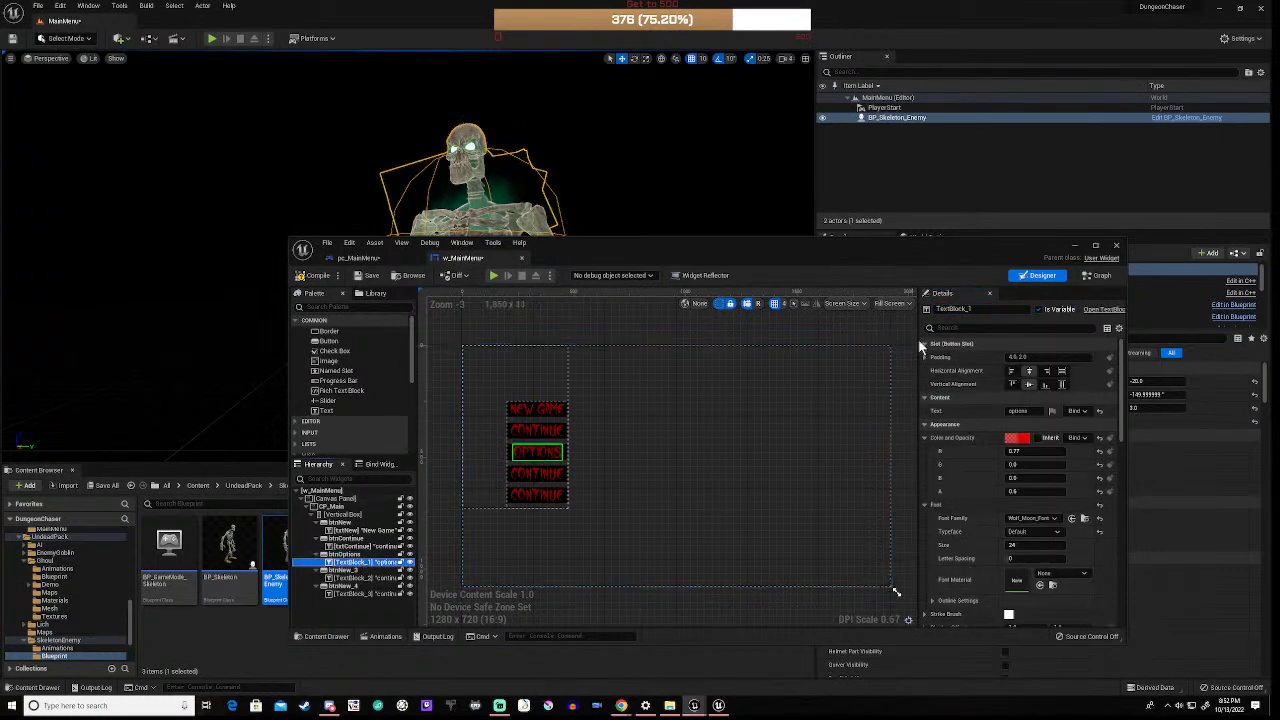
{"action": "left_click", "coordinate": [965, 309]}
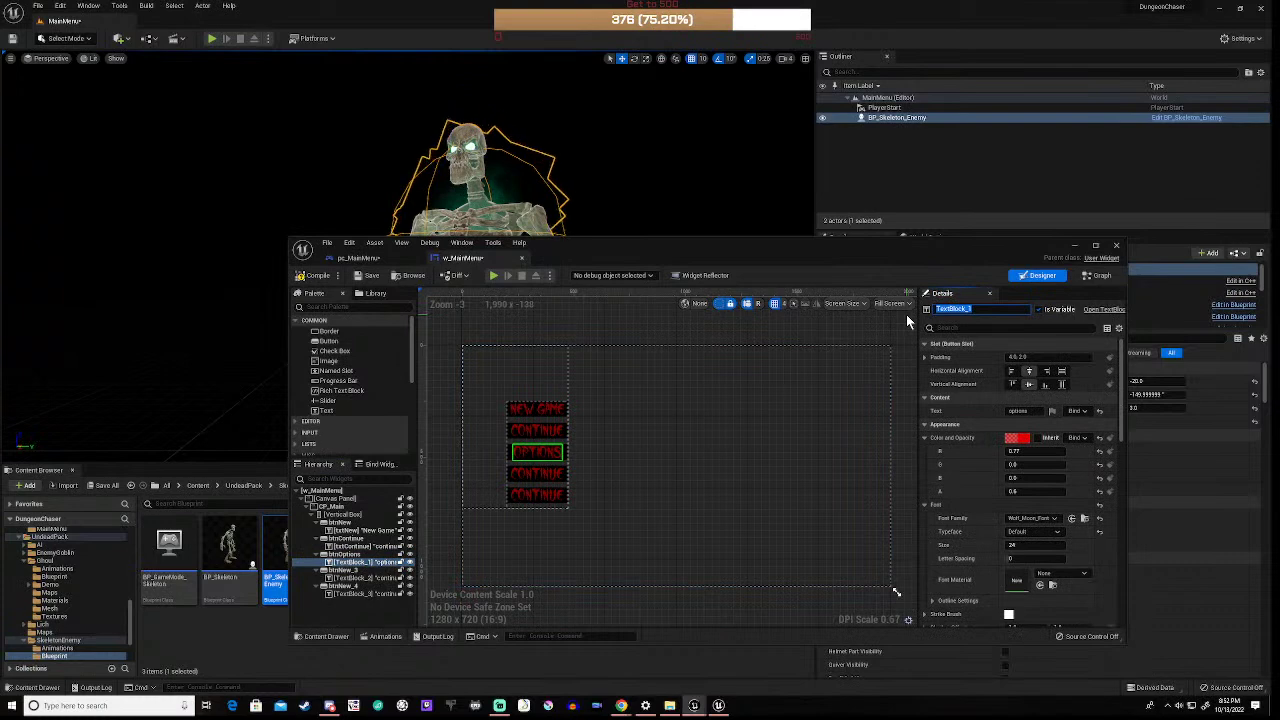
{"action": "type", "text": "txt"}
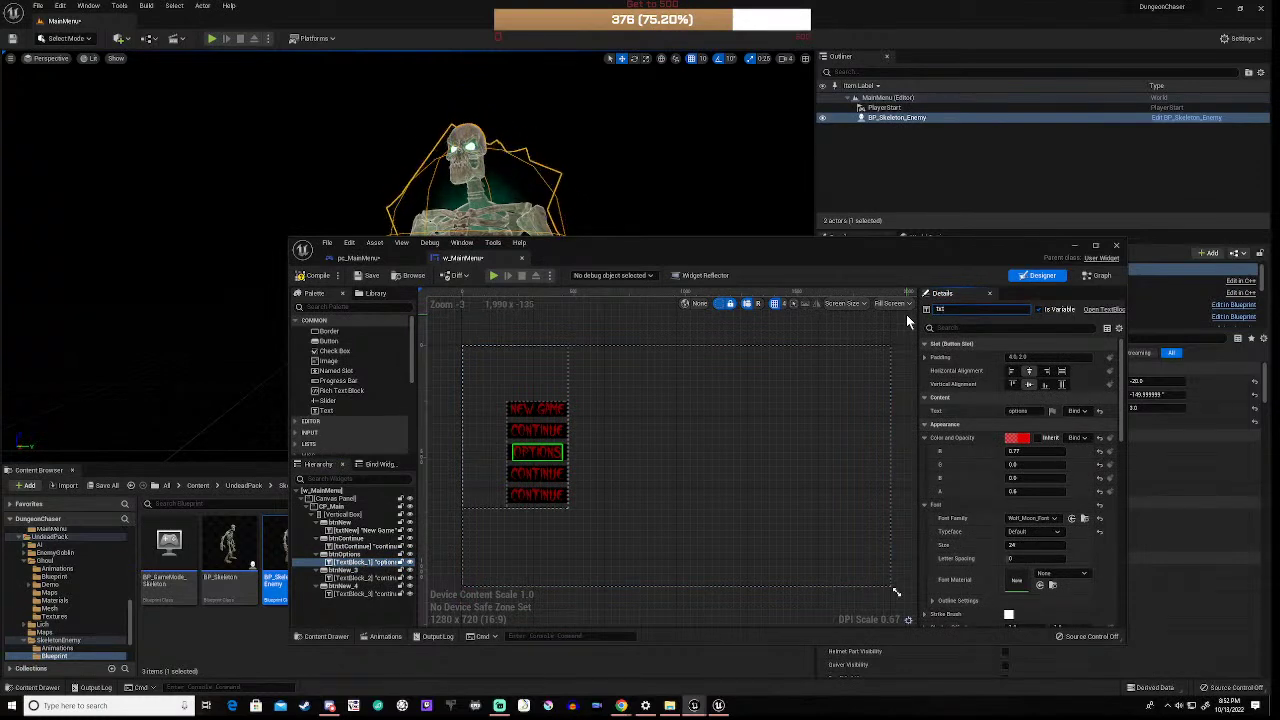
{"action": "type", "text": "Options"}
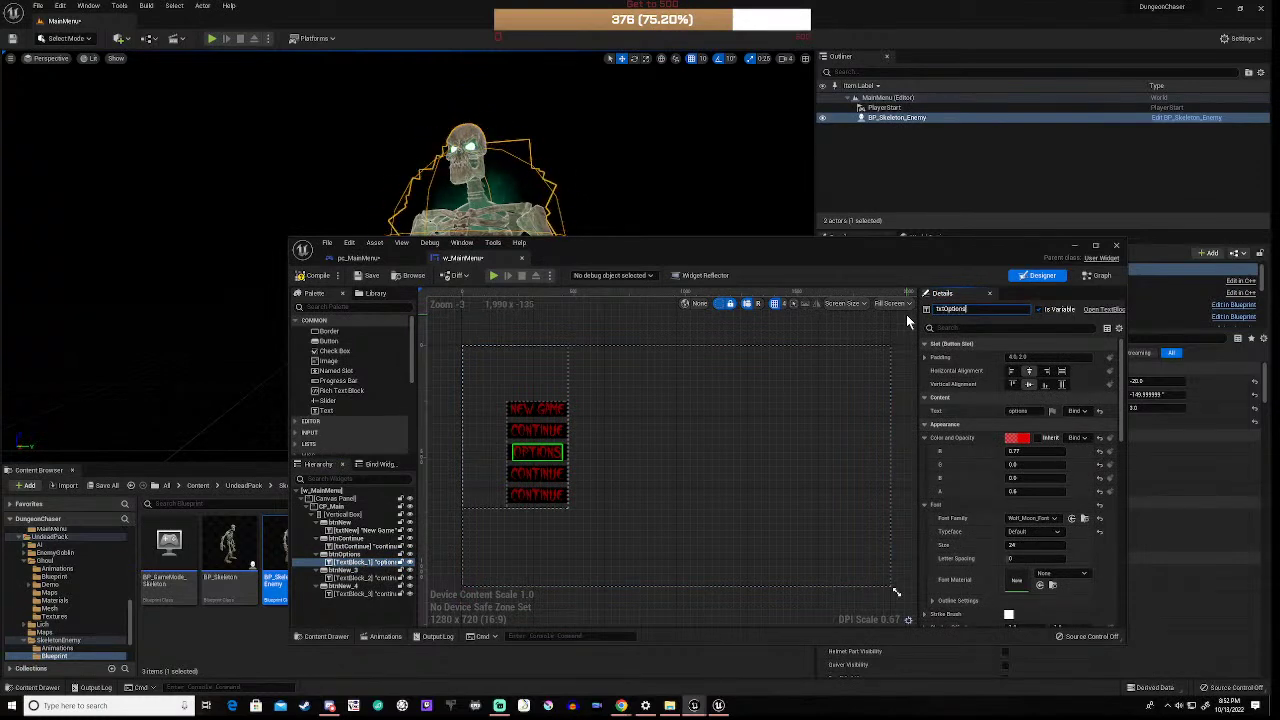
{"action": "key", "text": "Return"}
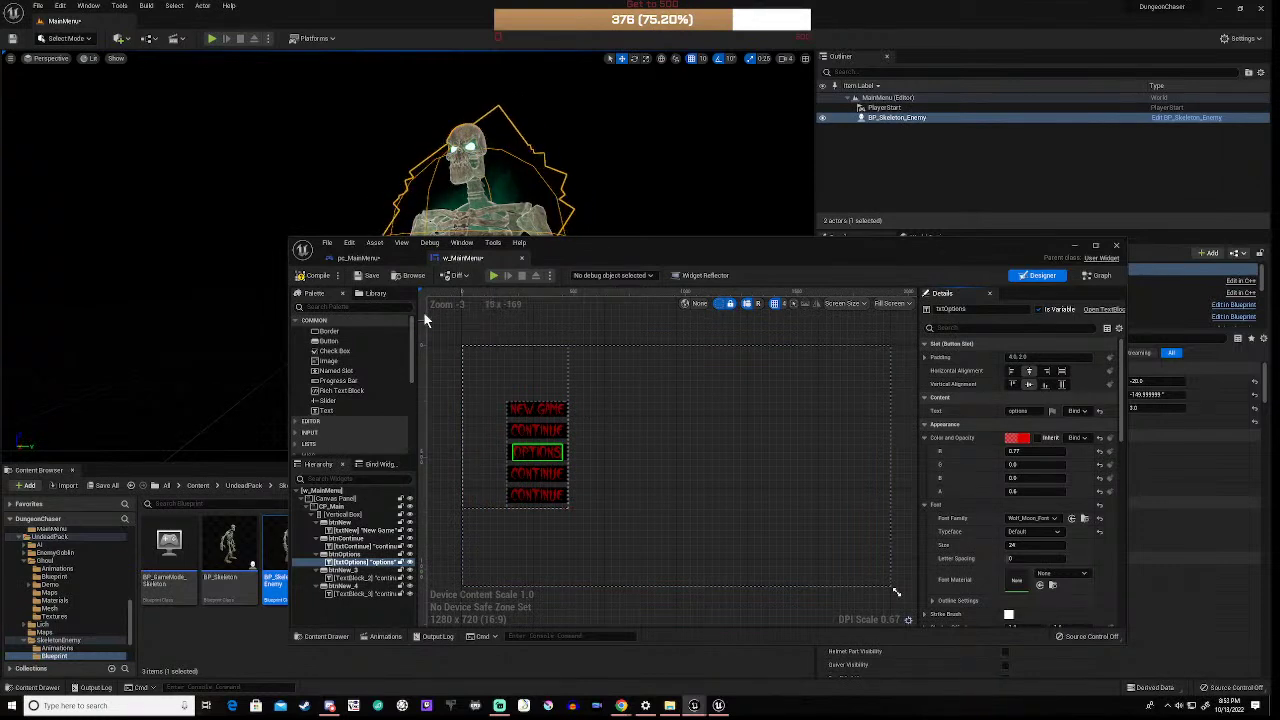
{"action": "left_click", "coordinate": [314, 276]}
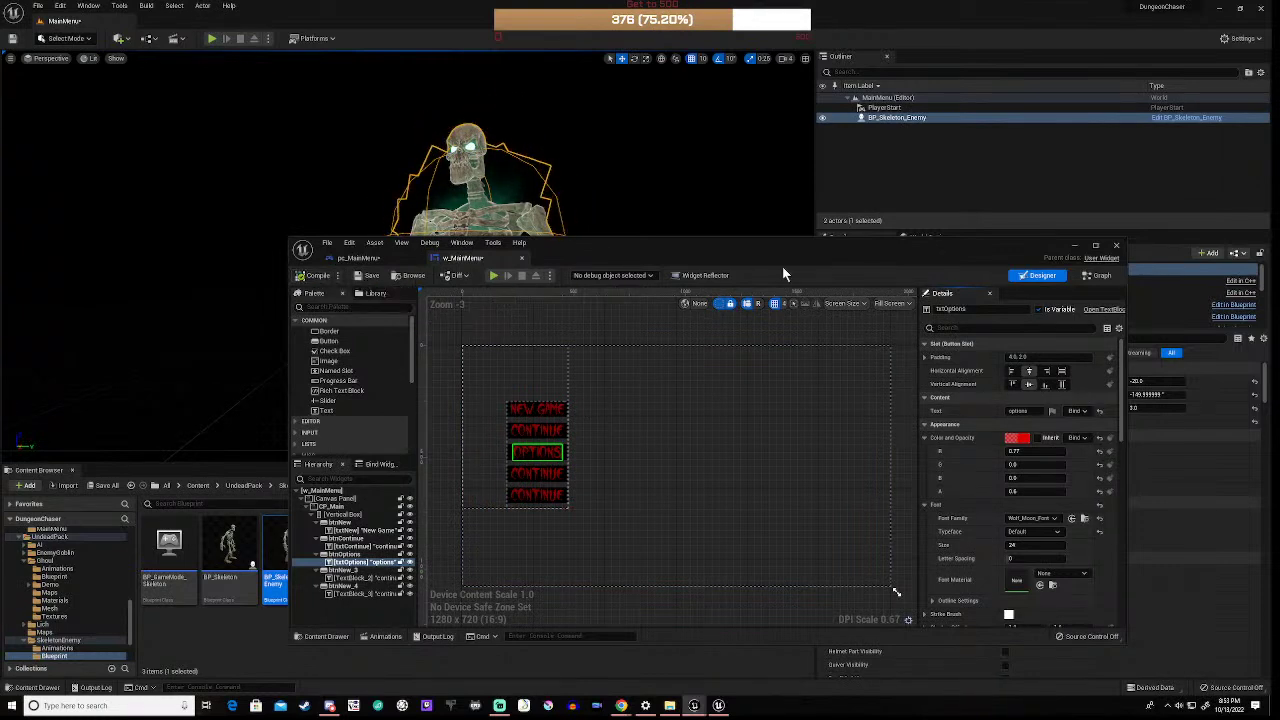
Step: Add On Hovered and On Unhovered events for btnOptions to the widget's event graph
{"action": "left_click", "coordinate": [1100, 276]}
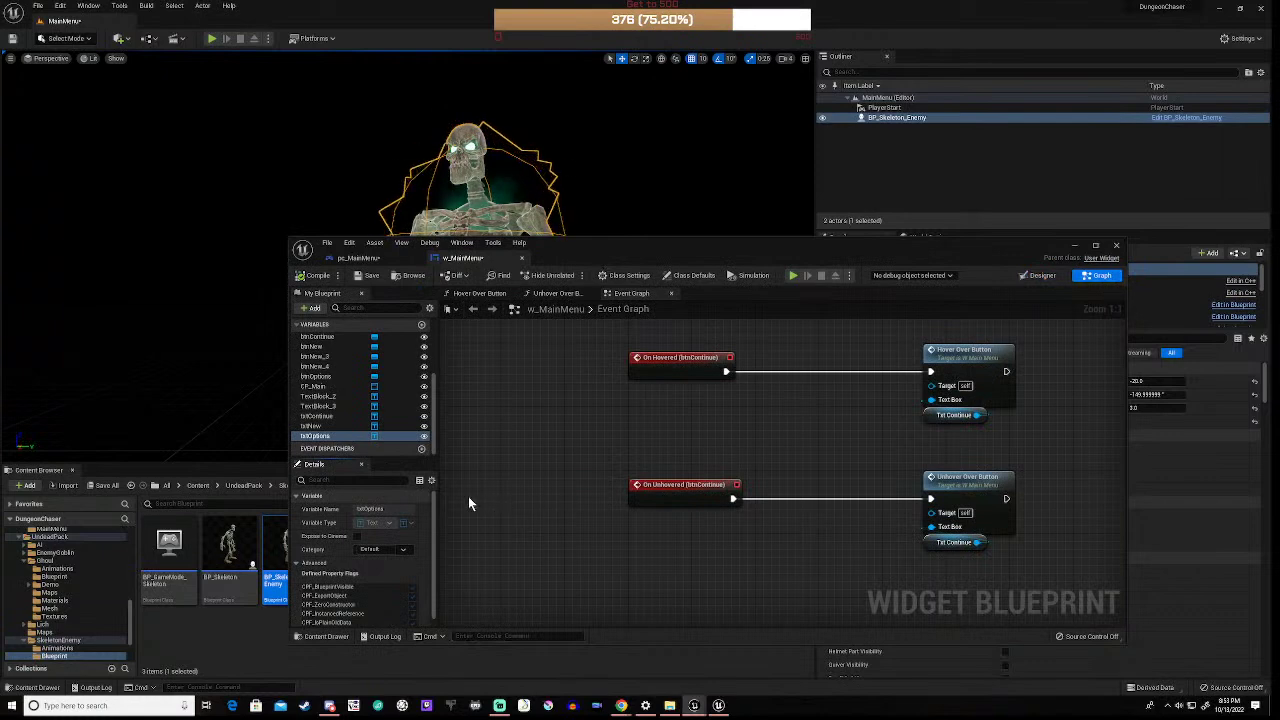
{"action": "scroll", "coordinate": [376, 574], "scroll_direction": "down", "scroll_amount": 2}
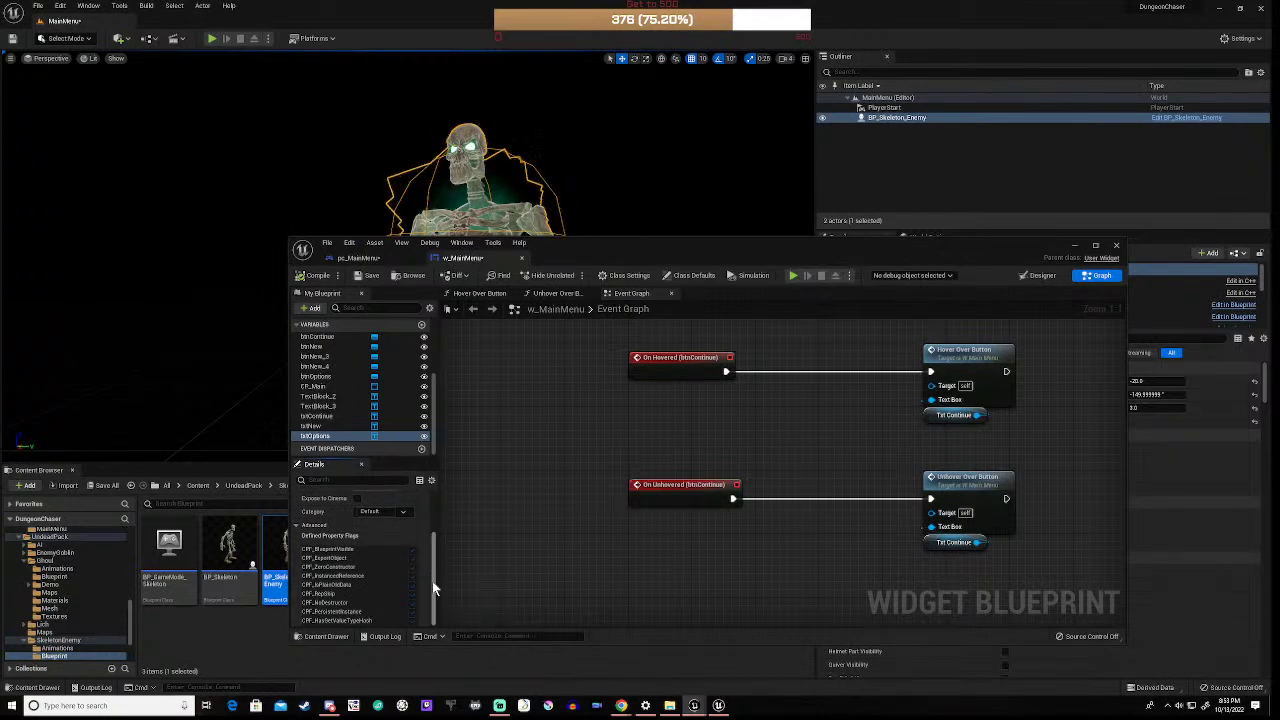
{"action": "scroll", "coordinate": [434, 618], "scroll_direction": "up", "scroll_amount": 1}
{"action": "scroll", "coordinate": [434, 588], "scroll_direction": "down", "scroll_amount": 1}
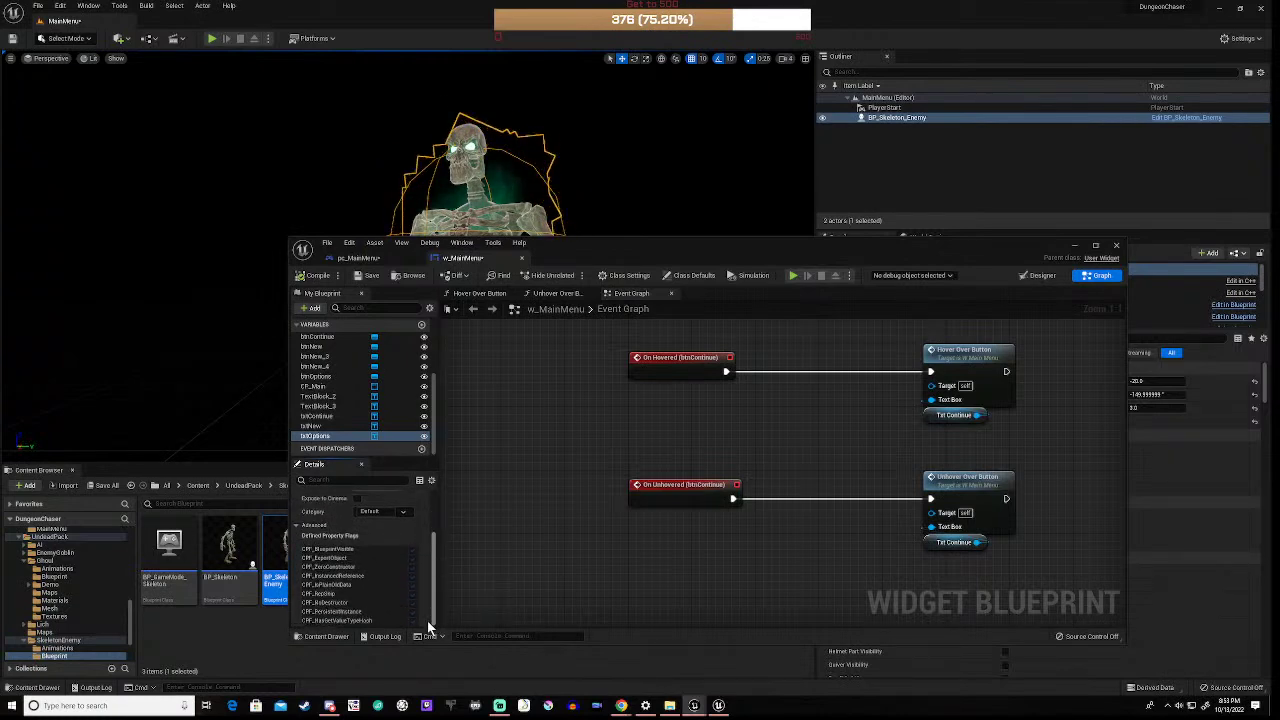
{"action": "left_click", "coordinate": [318, 376]}
{"action": "scroll", "coordinate": [381, 600], "scroll_direction": "down", "scroll_amount": 5}
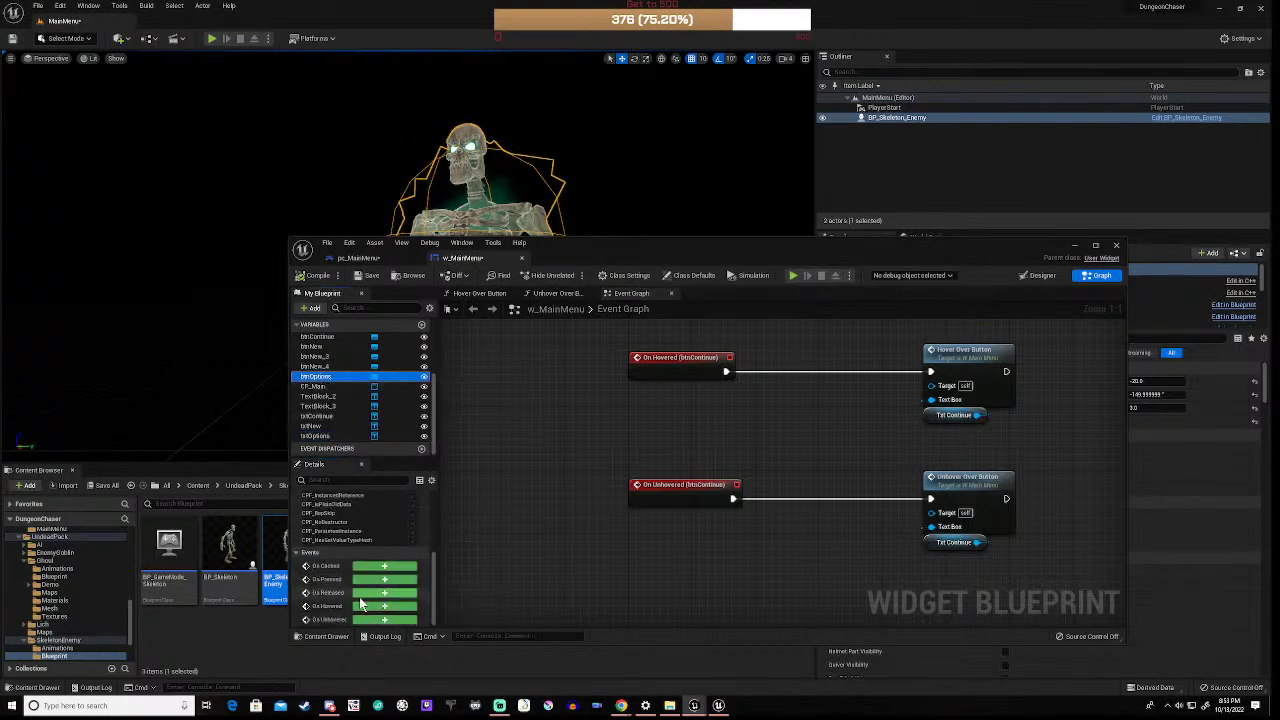
{"action": "left_click", "coordinate": [390, 606]}
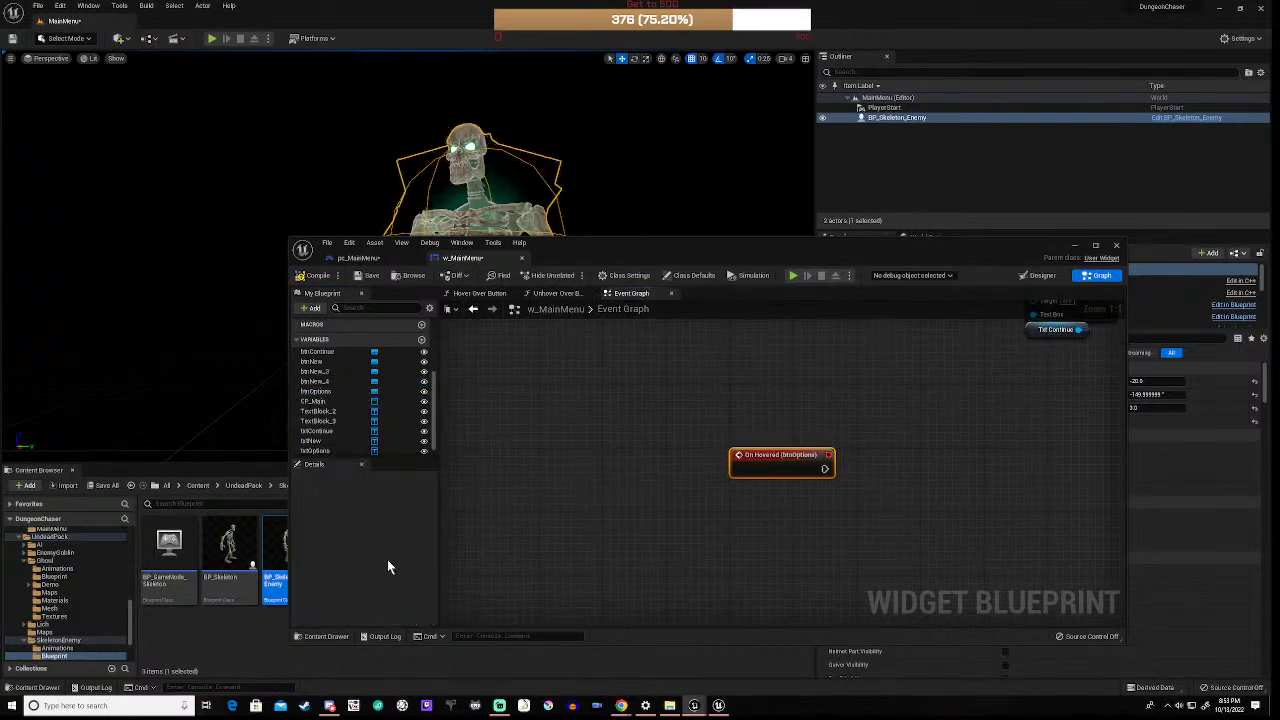
{"action": "left_click", "coordinate": [318, 391]}
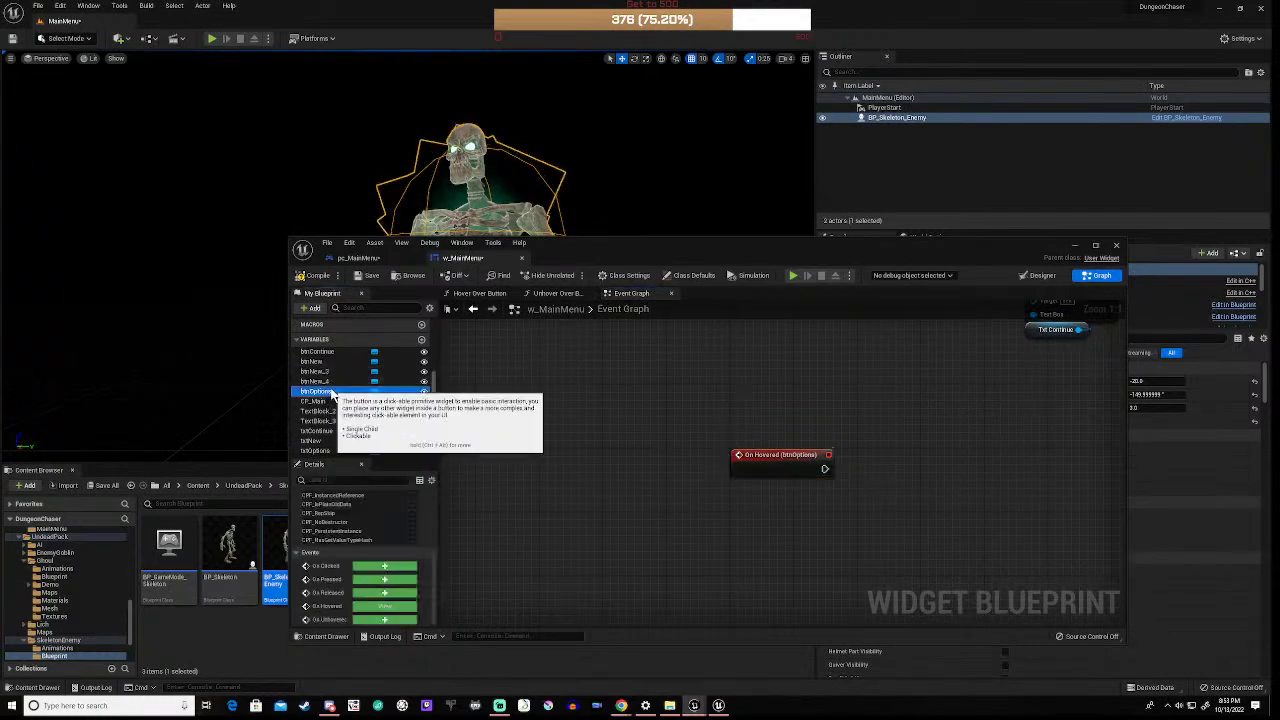
{"action": "left_click", "coordinate": [384, 621]}
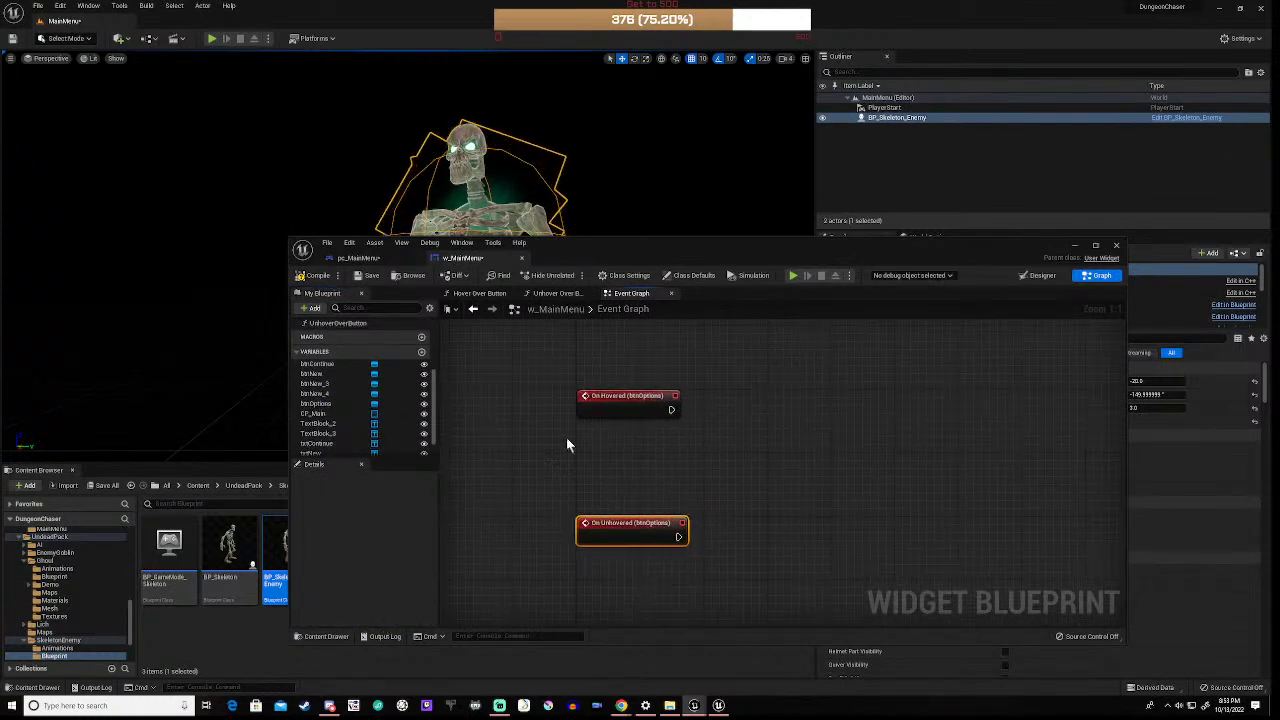
Step: Place a Get node for the txtOptions variable between the two btnOptions events
{"action": "scroll", "coordinate": [339, 445], "scroll_direction": "down", "scroll_amount": 1}
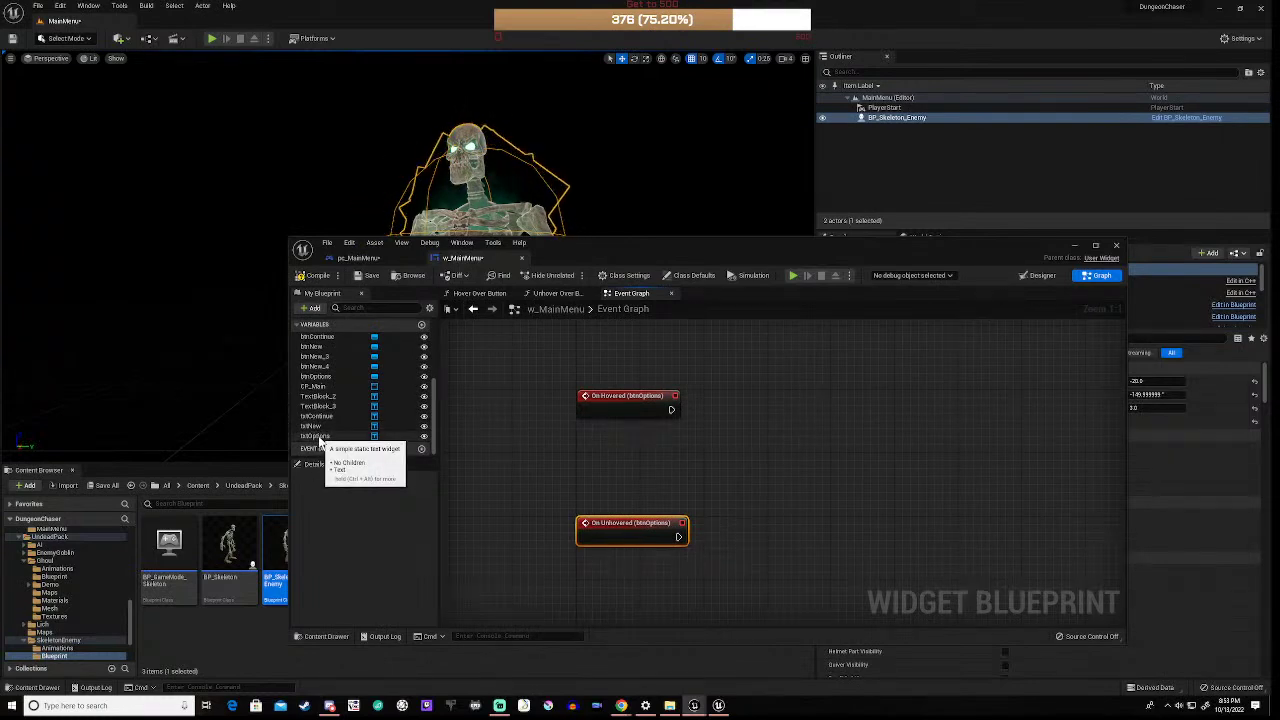
{"action": "left_click_drag", "start_coordinate": [318, 437], "coordinate": [748, 428]}
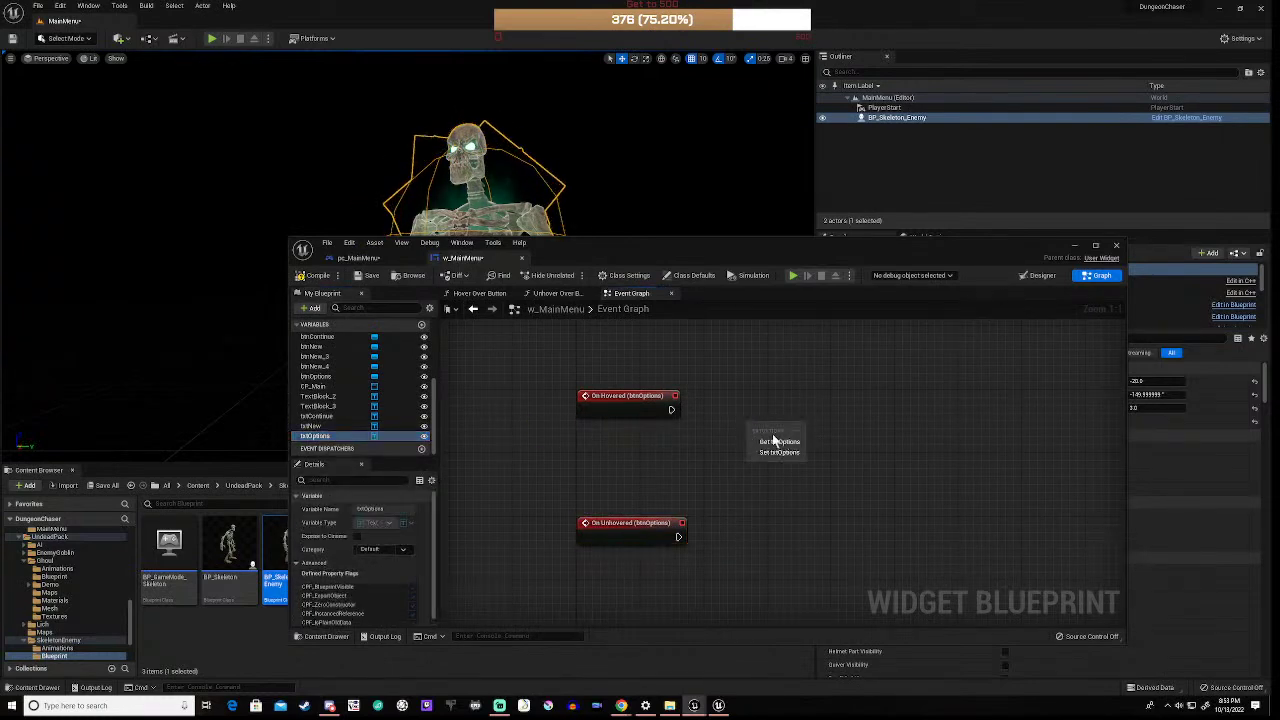
{"action": "left_click", "coordinate": [776, 441]}
Step: Duplicate the Hover Over Button and Unhover Over Button calls with their Txt Continue nodes and place the copies beside the btnOptions events
{"action": "scroll", "coordinate": [790, 446], "scroll_direction": "down", "scroll_amount": 4}
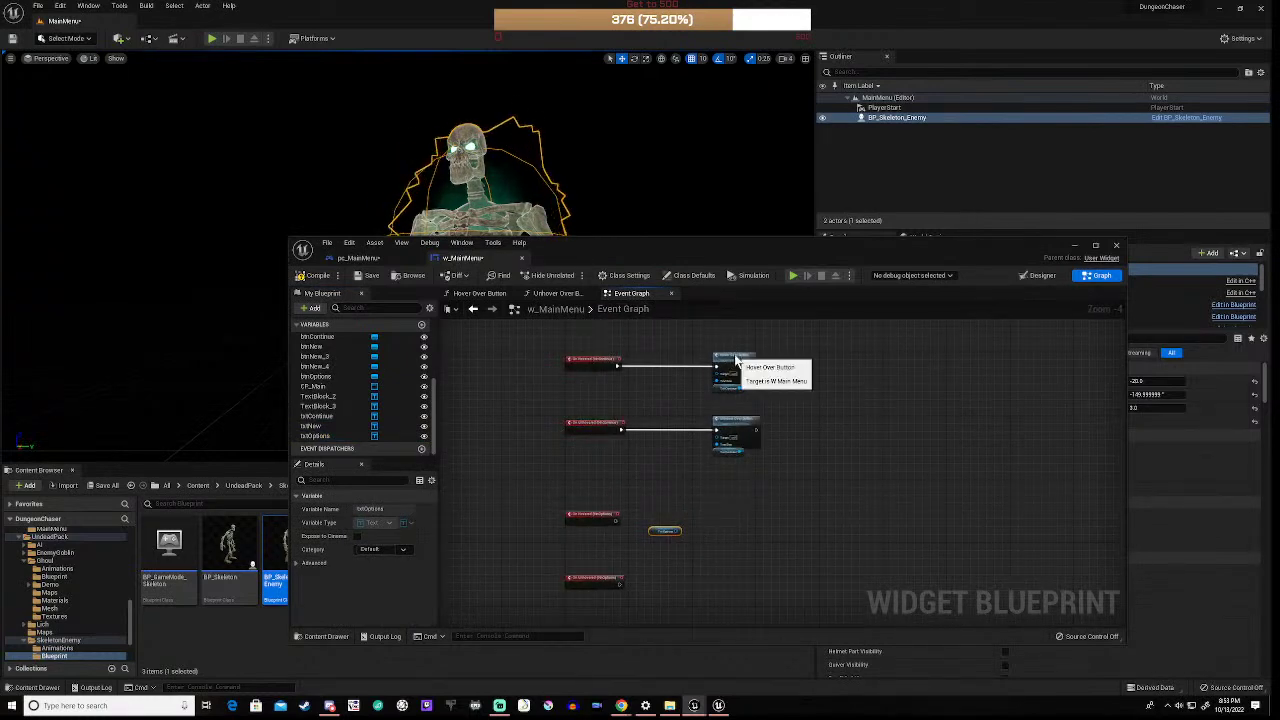
{"action": "left_click", "coordinate": [740, 360]}
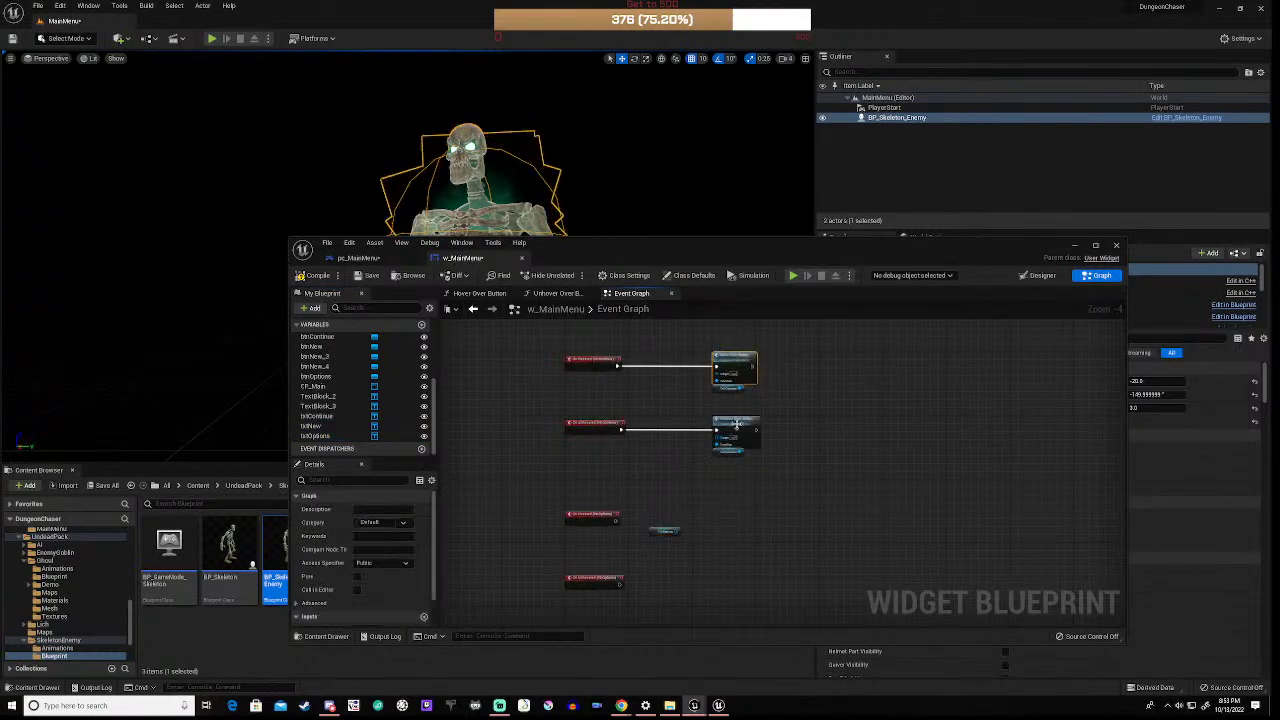
{"action": "left_click", "coordinate": [736, 430]}
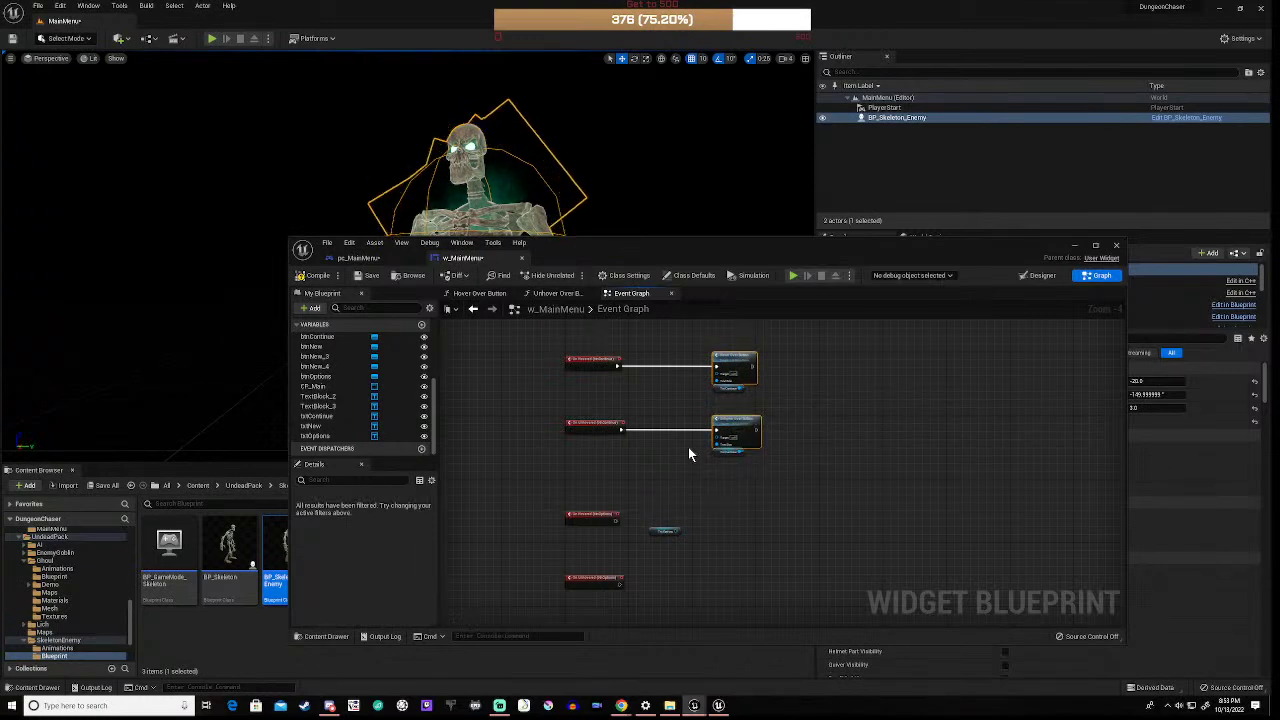
{"action": "left_click", "coordinate": [688, 452]}
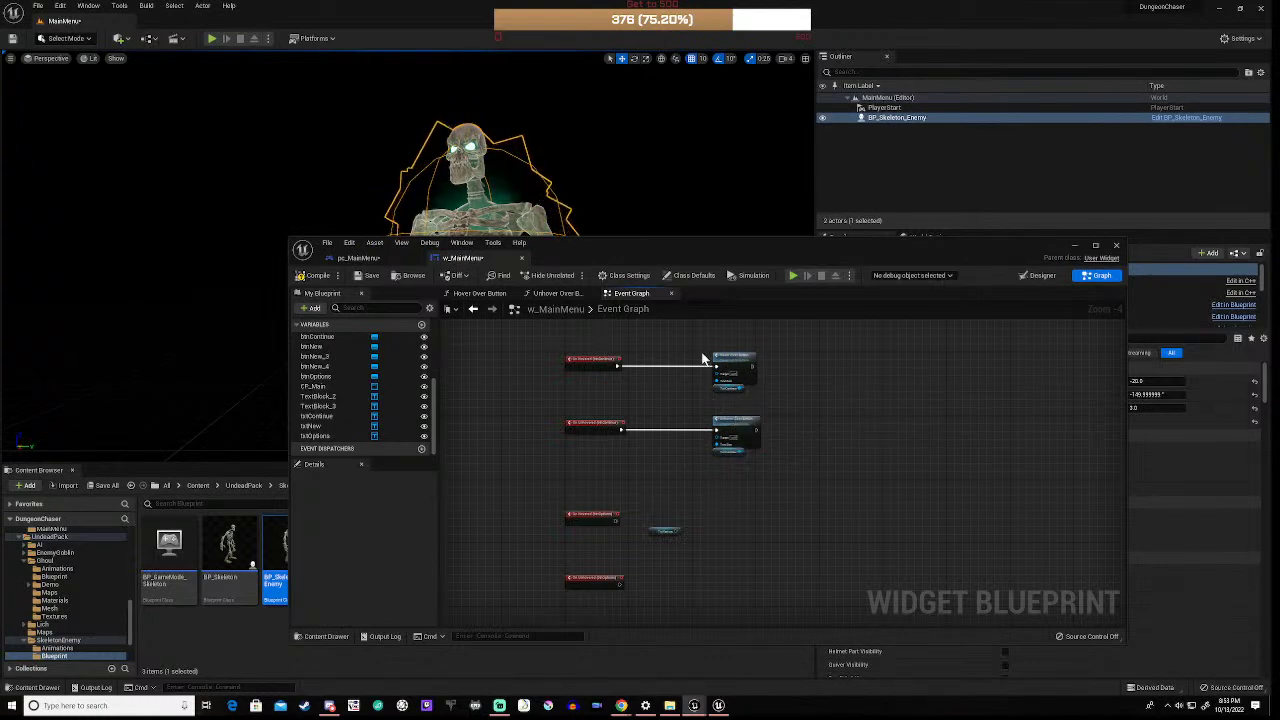
{"action": "left_click_drag", "start_coordinate": [716, 371], "coordinate": [765, 464]}
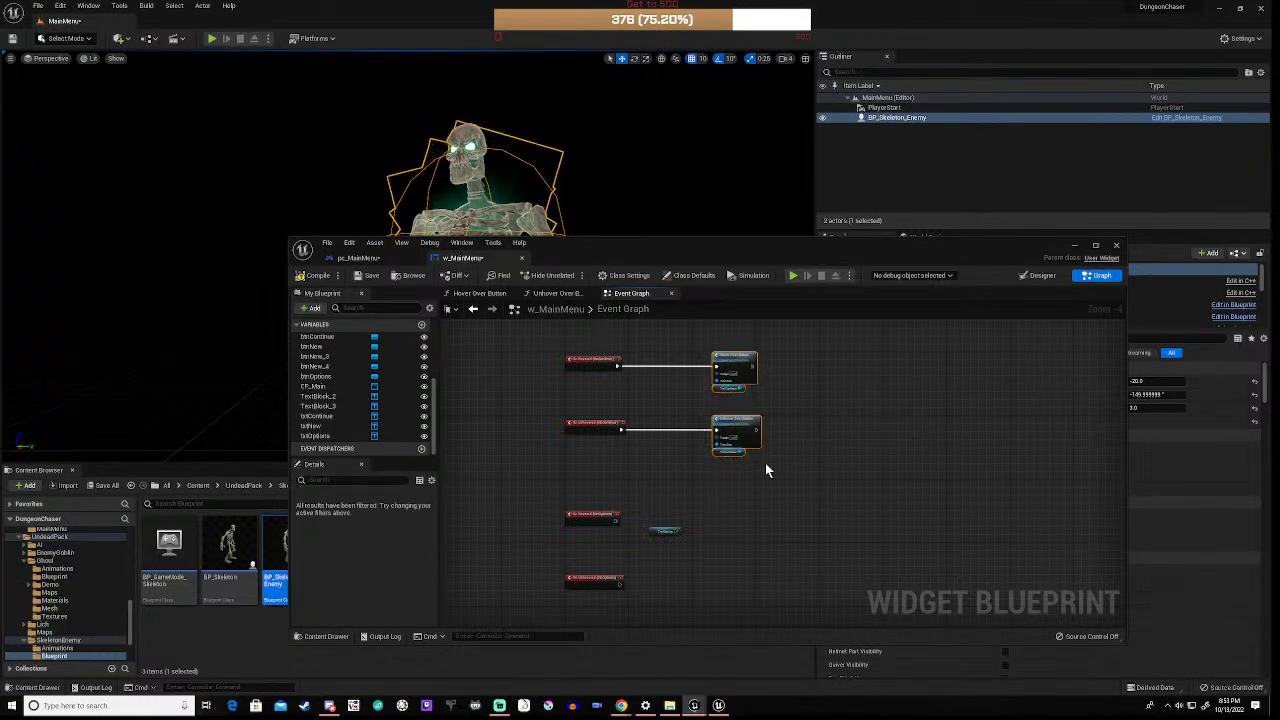
{"action": "key", "text": "ctrl+c"}
{"action": "key", "text": "ctrl+v"}
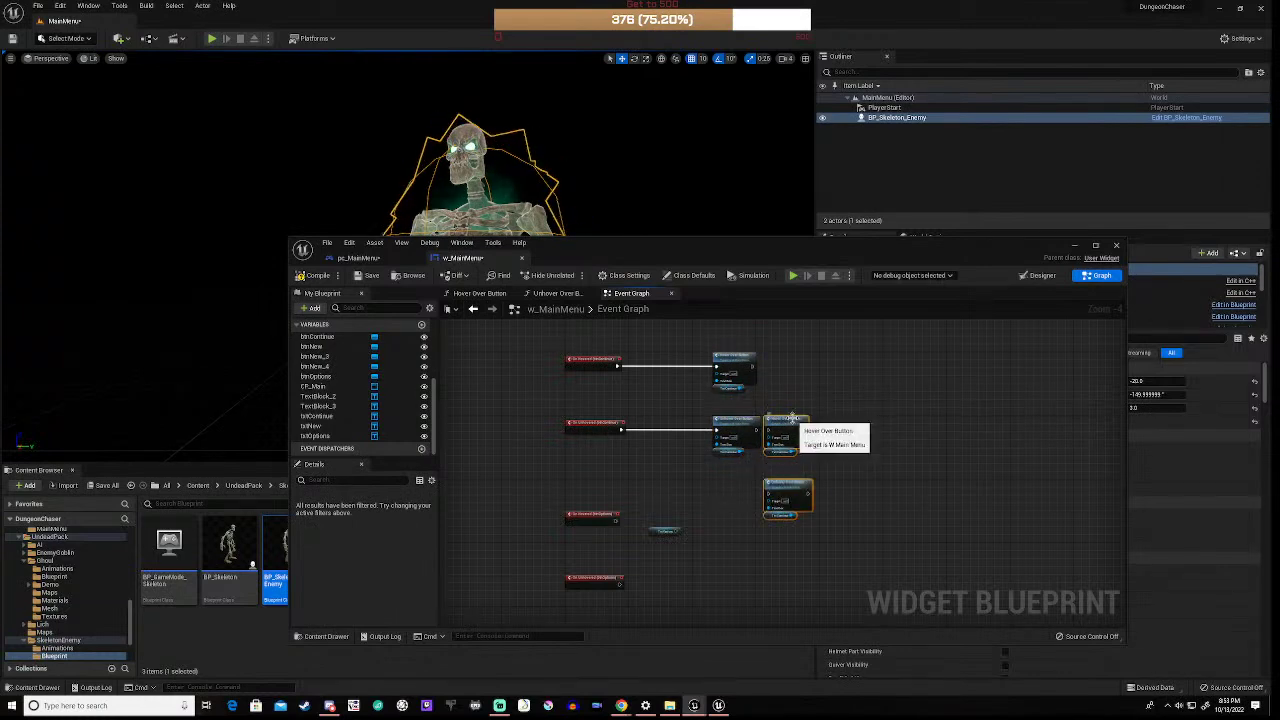
{"action": "left_click_drag", "start_coordinate": [792, 421], "coordinate": [739, 513]}
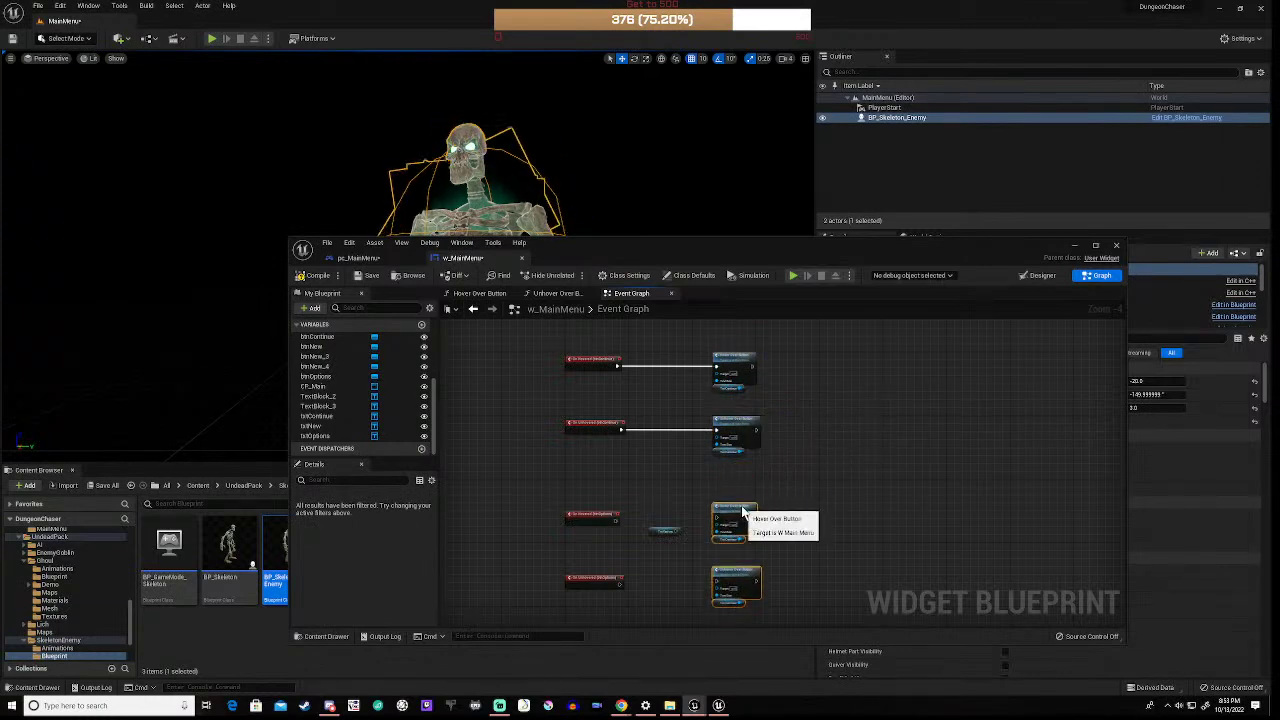
Step: Delete the Txt Continue nodes attached to the duplicated Hover Over Button and Unhover Over Button calls
{"action": "right_click_drag", "start_coordinate": [679, 553], "coordinate": [690, 472]}
{"action": "scroll", "coordinate": [705, 463], "scroll_direction": "up", "scroll_amount": 4}
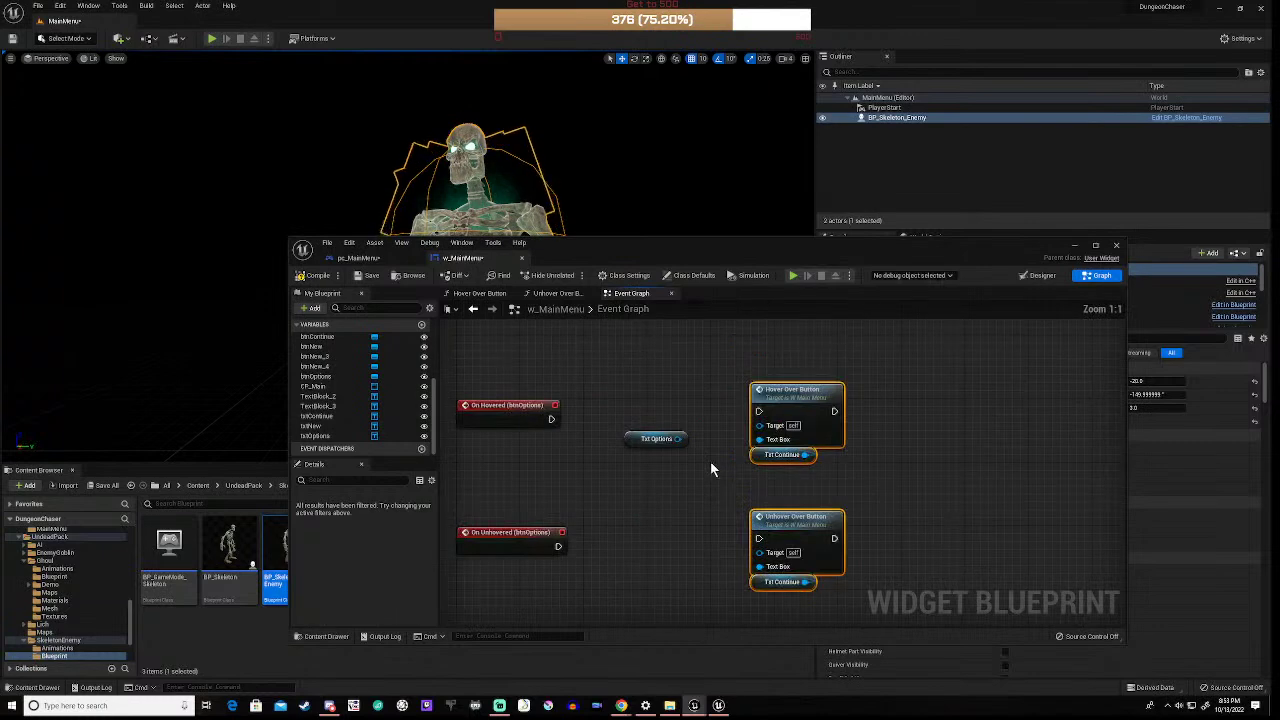
{"action": "left_click_drag", "start_coordinate": [726, 460], "coordinate": [881, 475]}
{"action": "key", "text": "Delete"}
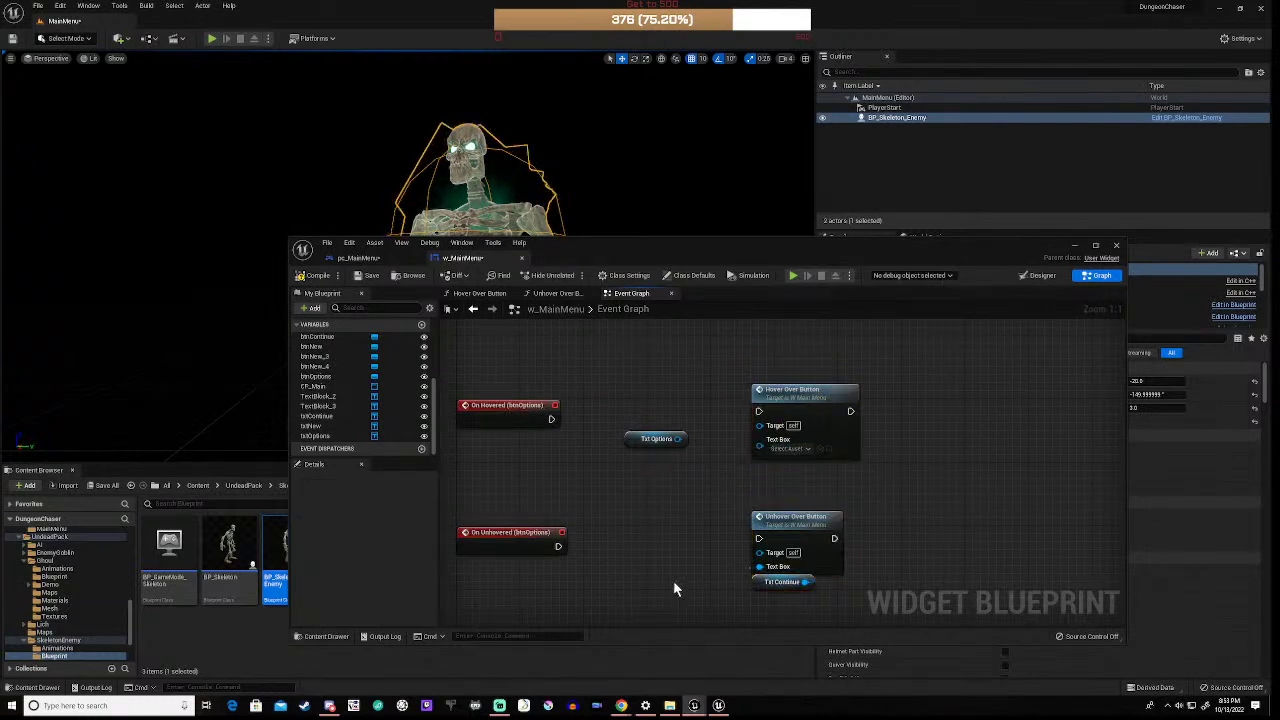
{"action": "left_click_drag", "start_coordinate": [732, 580], "coordinate": [828, 612]}
{"action": "key", "text": "Delete"}
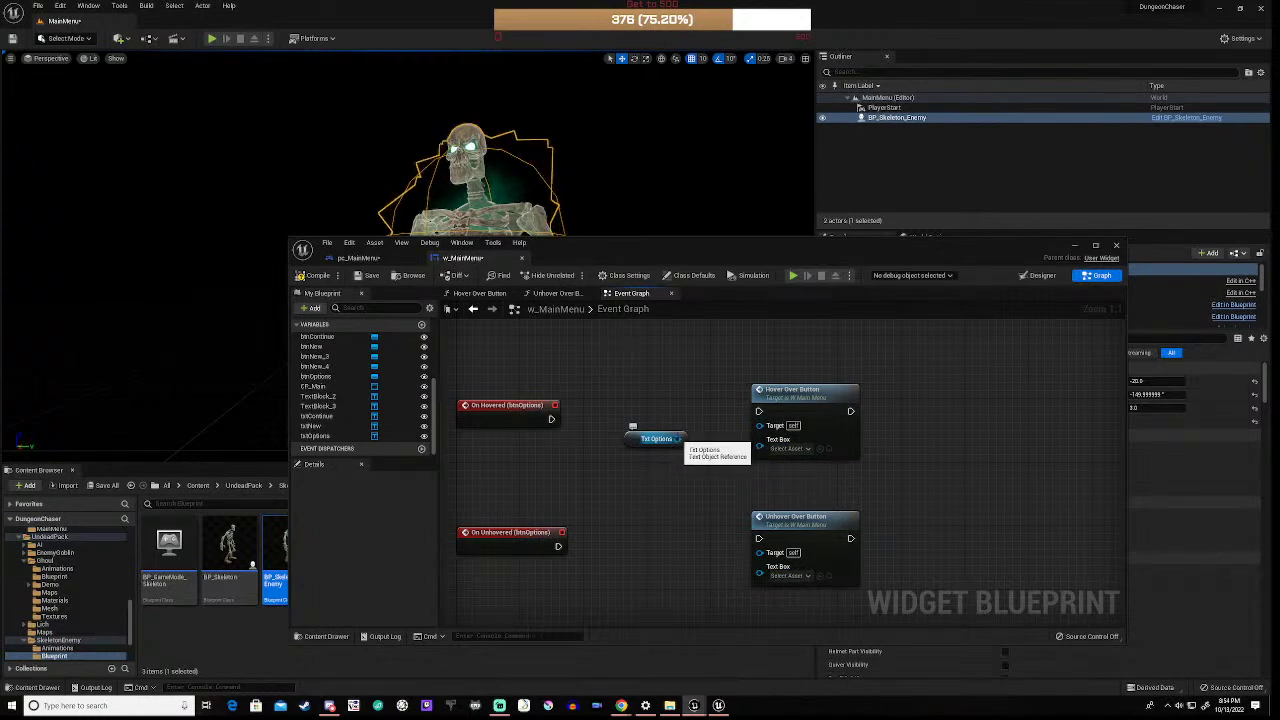
Step: Connect Txt Options to the Text Box input of the duplicated Hover Over Button call, and duplicate the Txt Options node below it
{"action": "left_click_drag", "start_coordinate": [679, 439], "coordinate": [760, 440]}
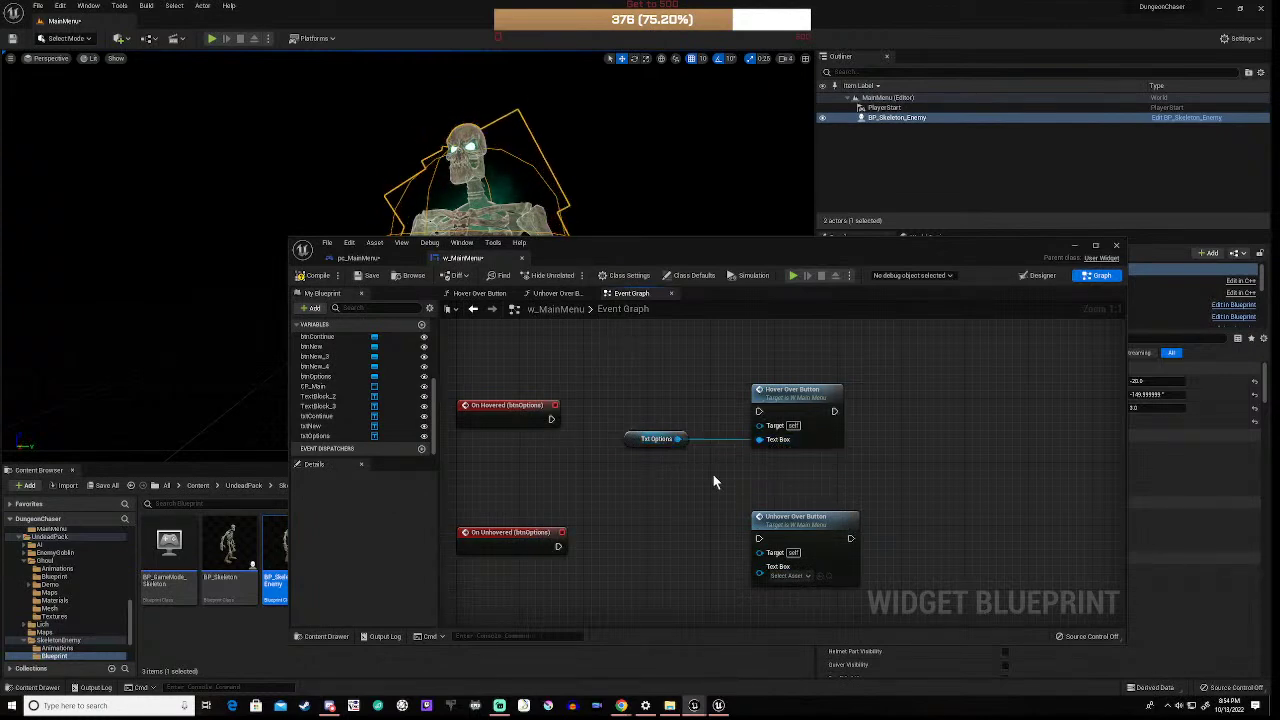
{"action": "left_click", "coordinate": [645, 439]}
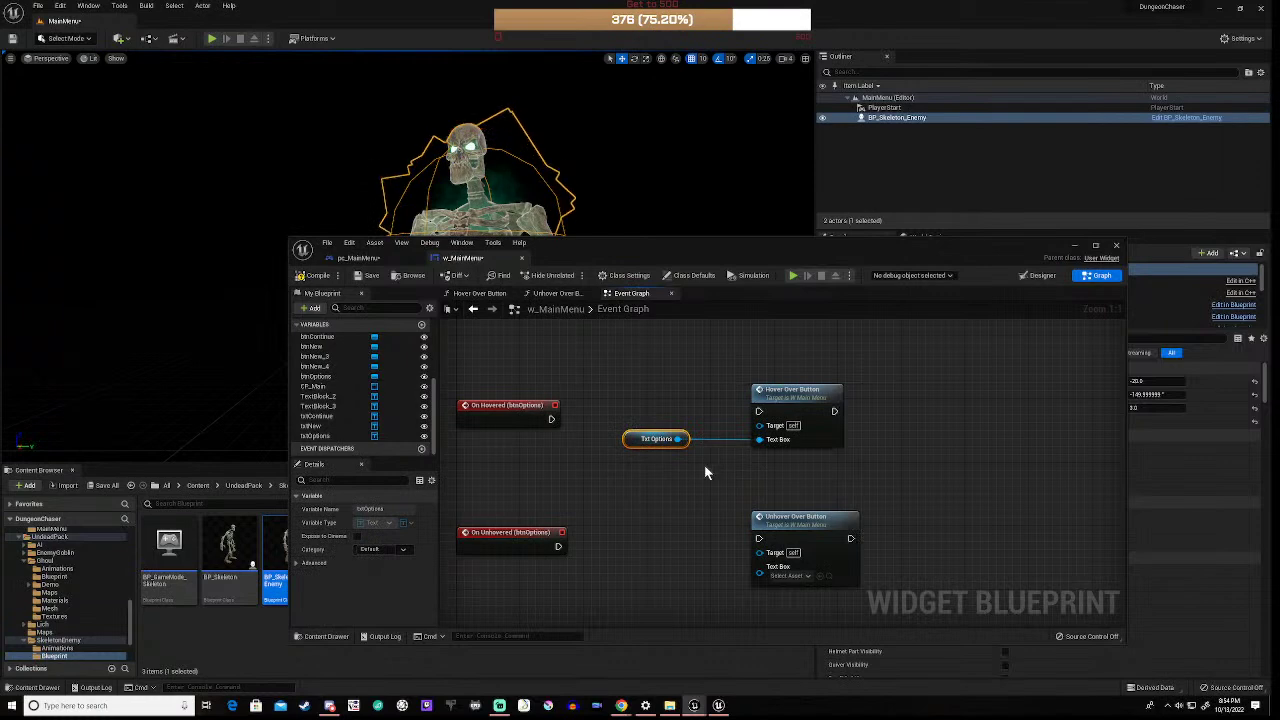
{"action": "key", "text": "ctrl+v"}
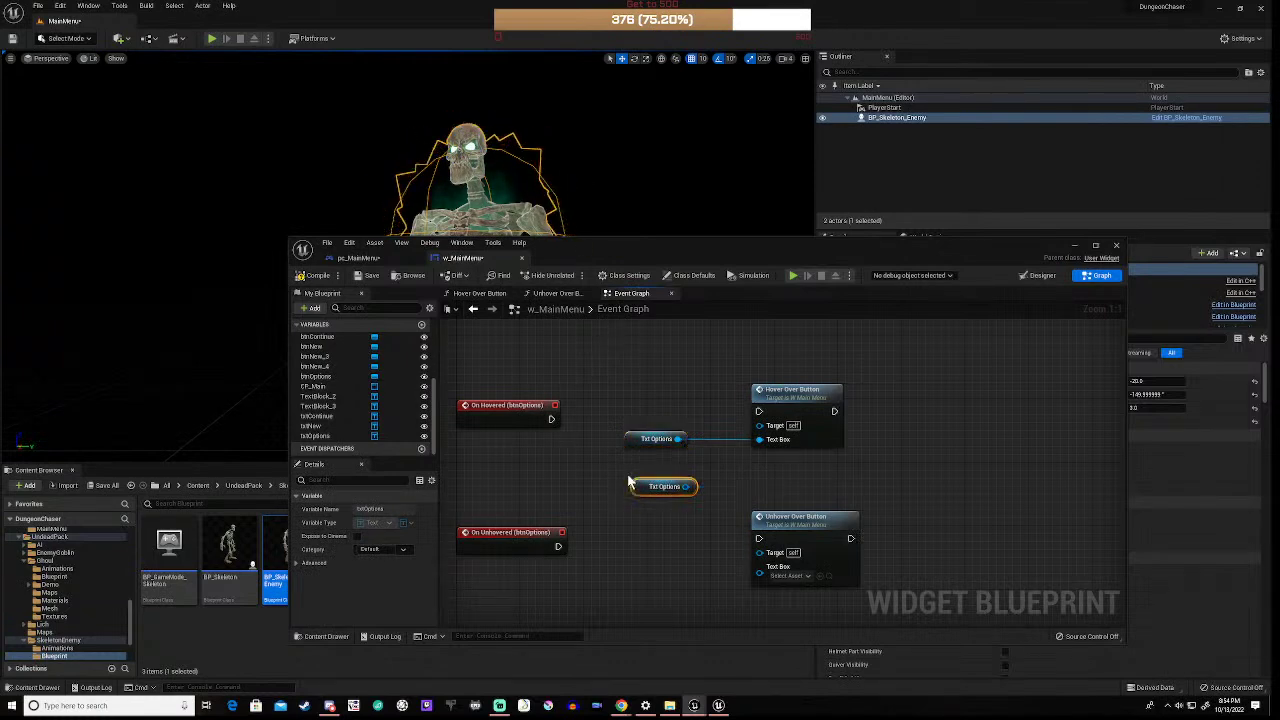
Step: Attach the second Txt Options node to Unhover Over Button, and connect both btnOptions events to their Hover and Unhover calls
{"action": "left_click_drag", "start_coordinate": [628, 440], "coordinate": [760, 467]}
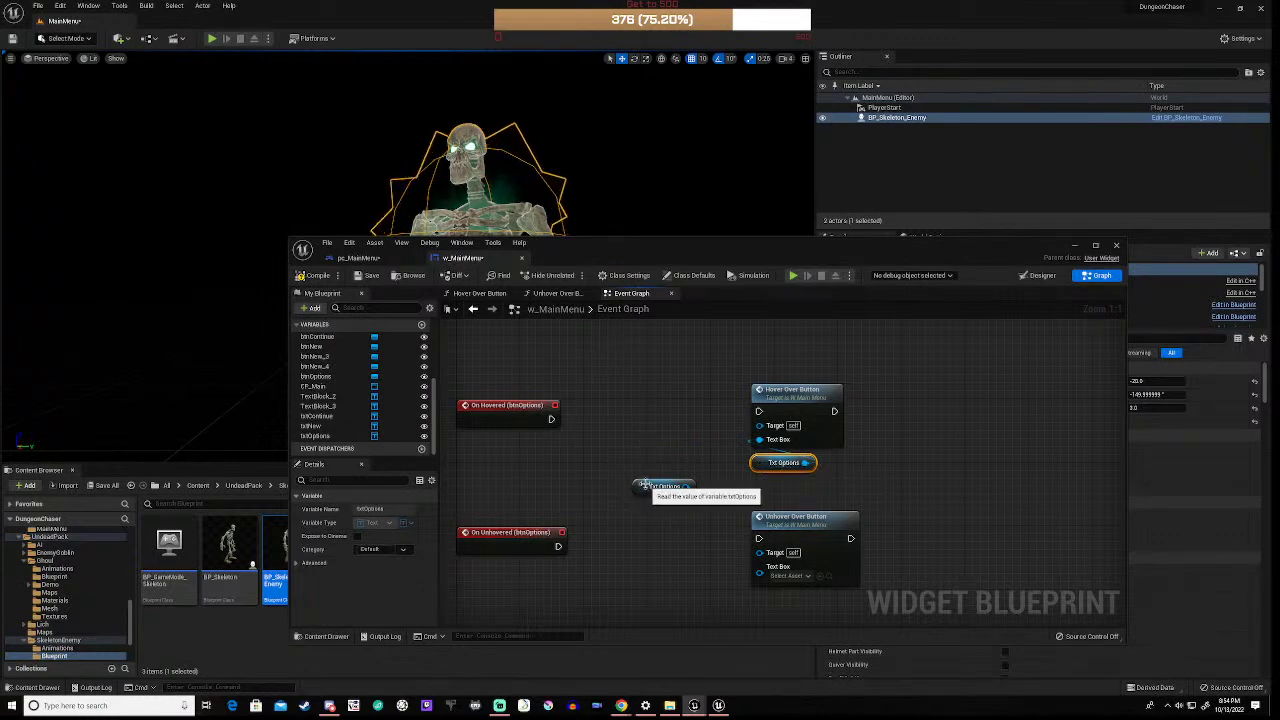
{"action": "left_click_drag", "start_coordinate": [648, 487], "coordinate": [756, 584]}
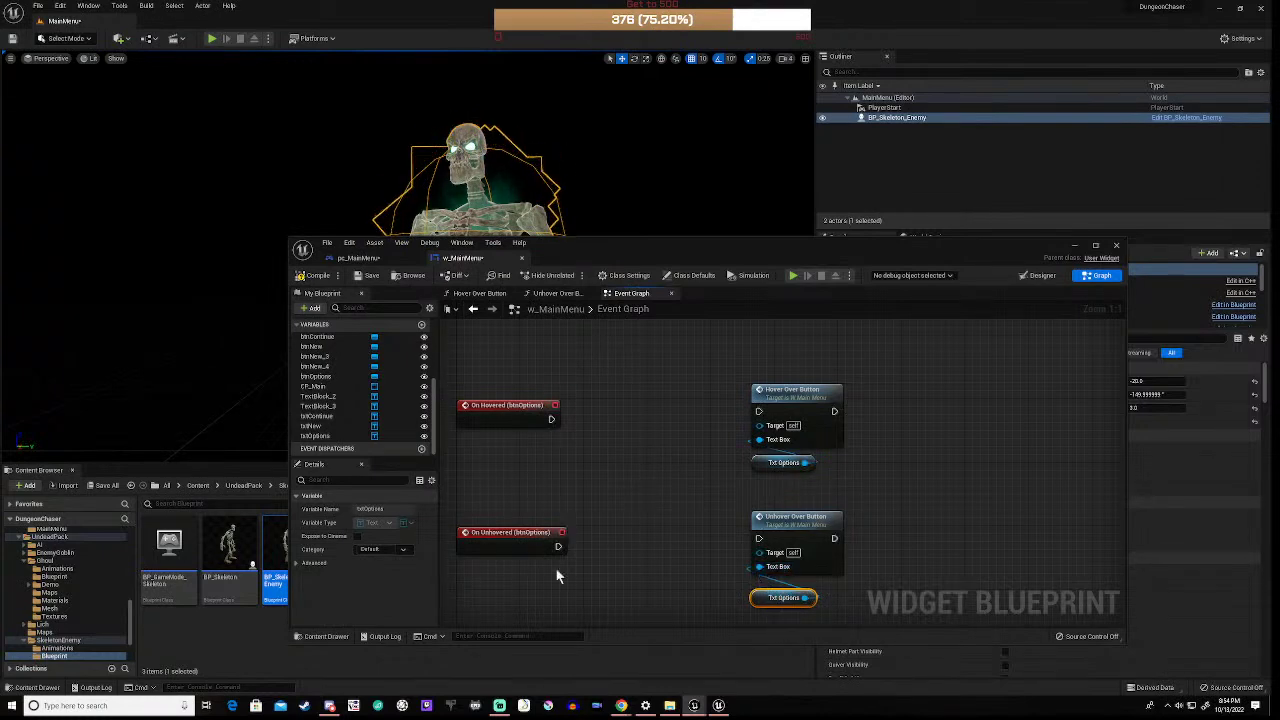
{"action": "left_click_drag", "start_coordinate": [557, 546], "coordinate": [789, 538]}
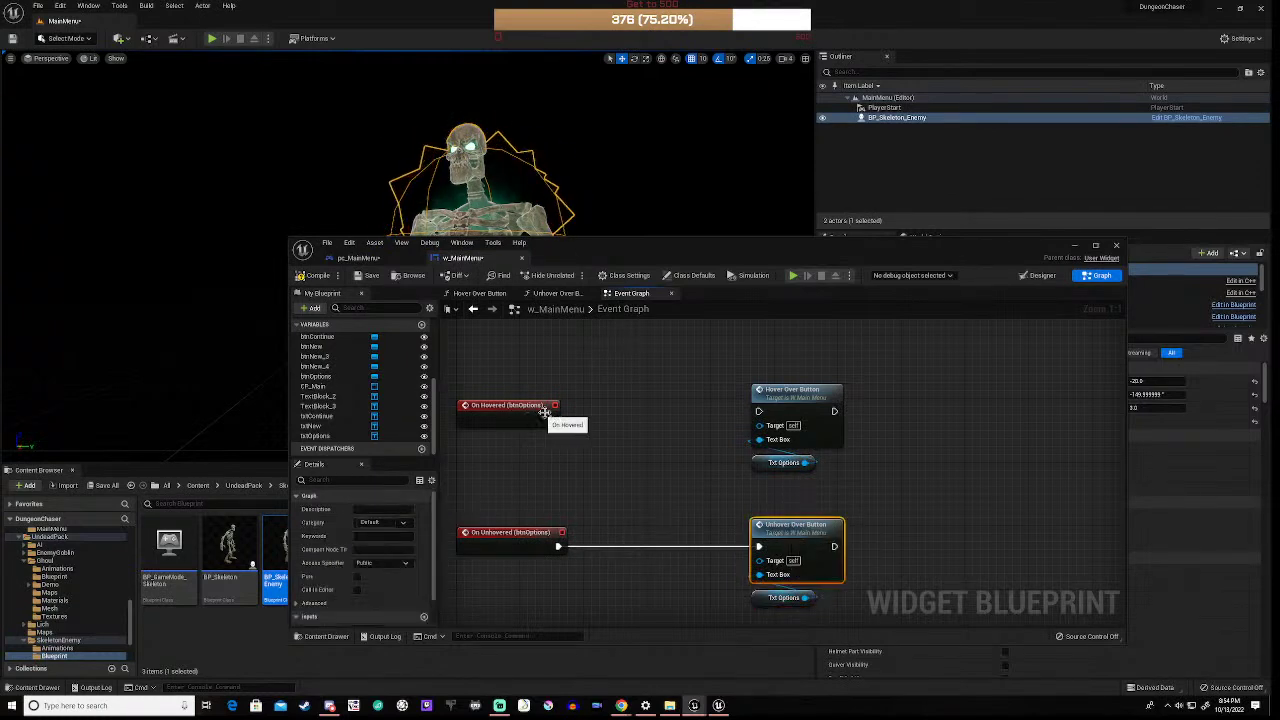
{"action": "left_click_drag", "start_coordinate": [550, 419], "coordinate": [760, 411]}
{"action": "left_click", "coordinate": [795, 390]}
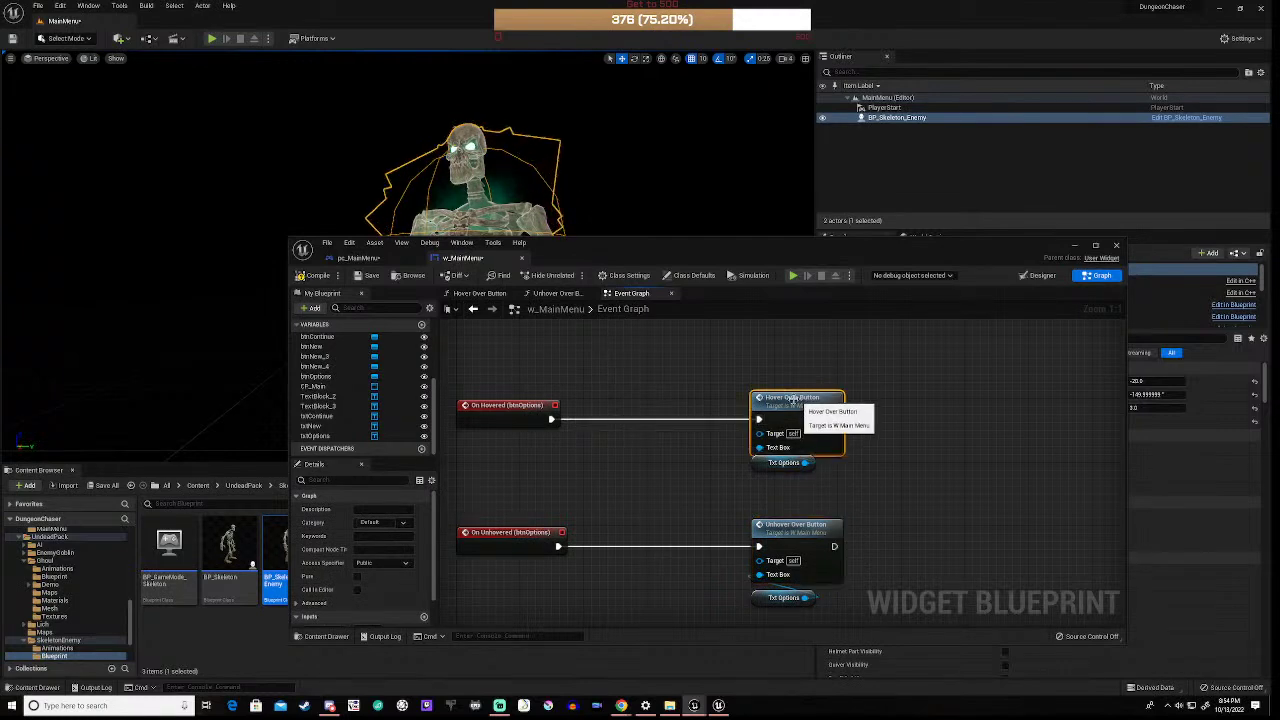
Step: Align all the Hover Over Button and Unhover Over Button call nodes in one column and move them closer to their events
{"action": "scroll", "coordinate": [662, 487], "scroll_direction": "down", "scroll_amount": 3}
{"action": "scroll", "coordinate": [661, 483], "scroll_direction": "down", "scroll_amount": 4}
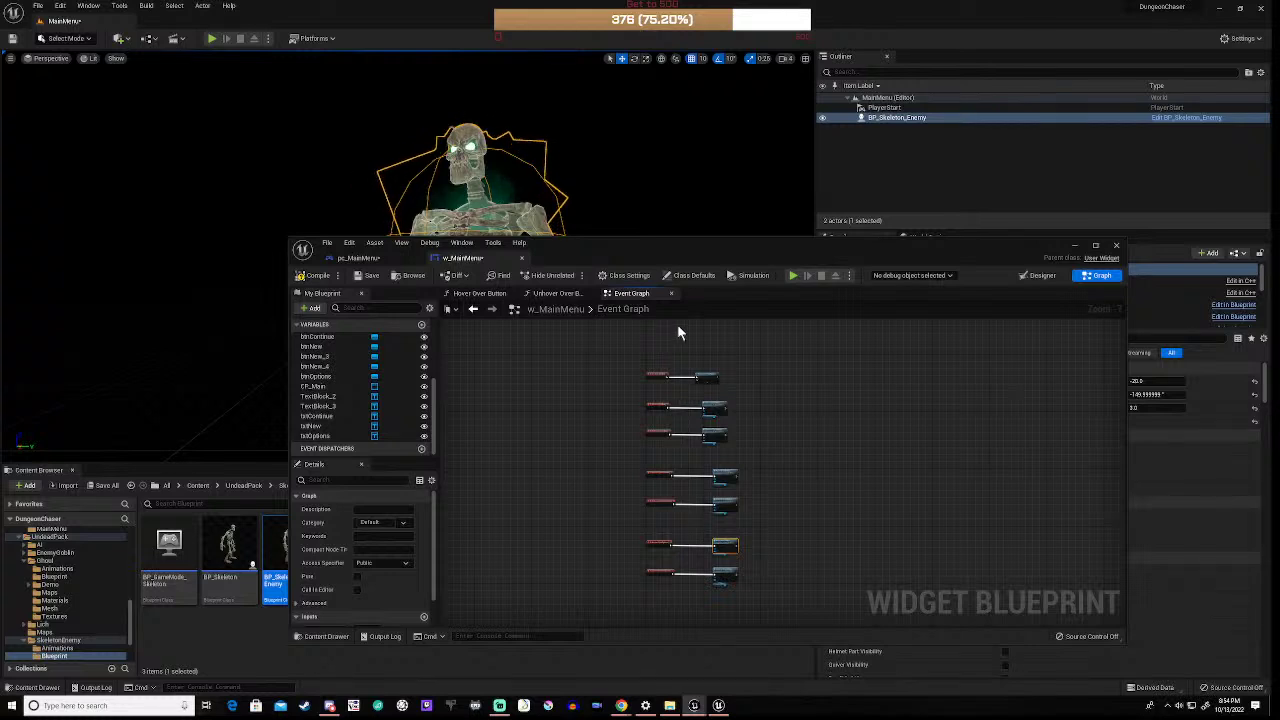
{"action": "left_click_drag", "start_coordinate": [686, 368], "coordinate": [767, 610]}
{"action": "left_click_drag", "start_coordinate": [686, 400], "coordinate": [766, 607]}
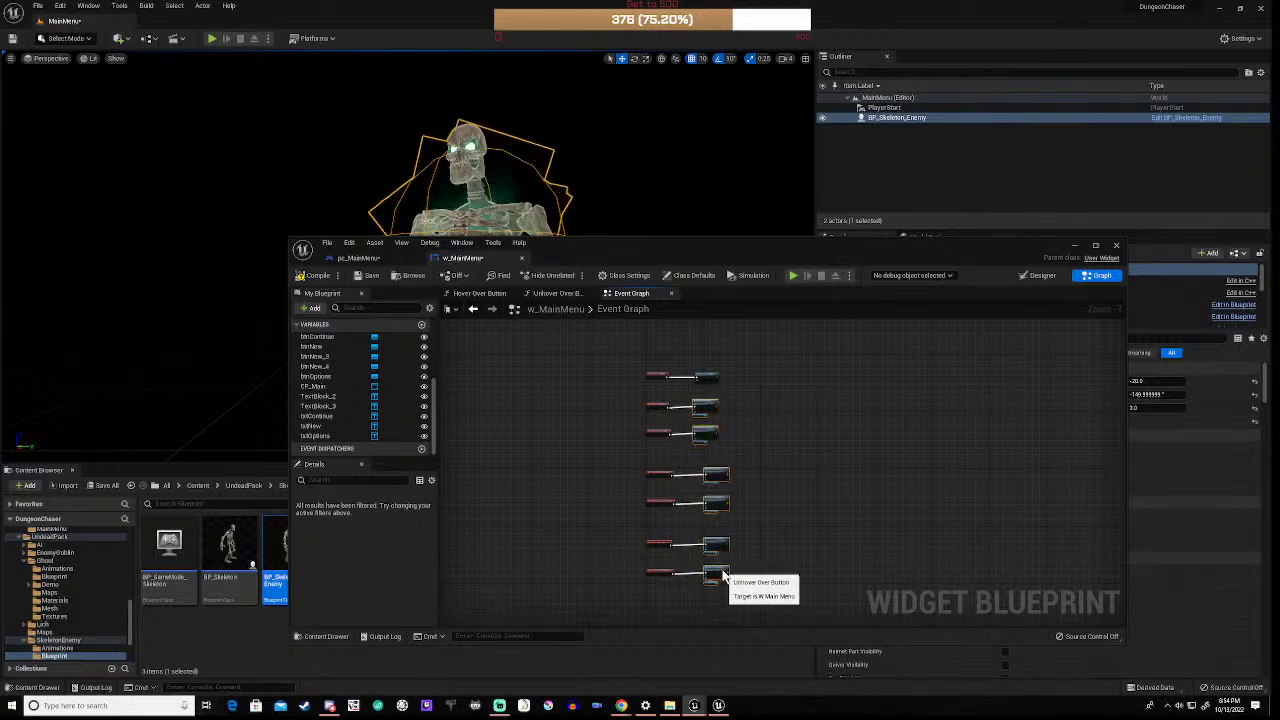
{"action": "mouse_move", "coordinate": [718, 580]}
{"action": "left_mouse_down"}
{"action": "mouse_move", "coordinate": [720, 566]}
{"action": "mouse_move", "coordinate": [725, 577]}
{"action": "left_mouse_up"}
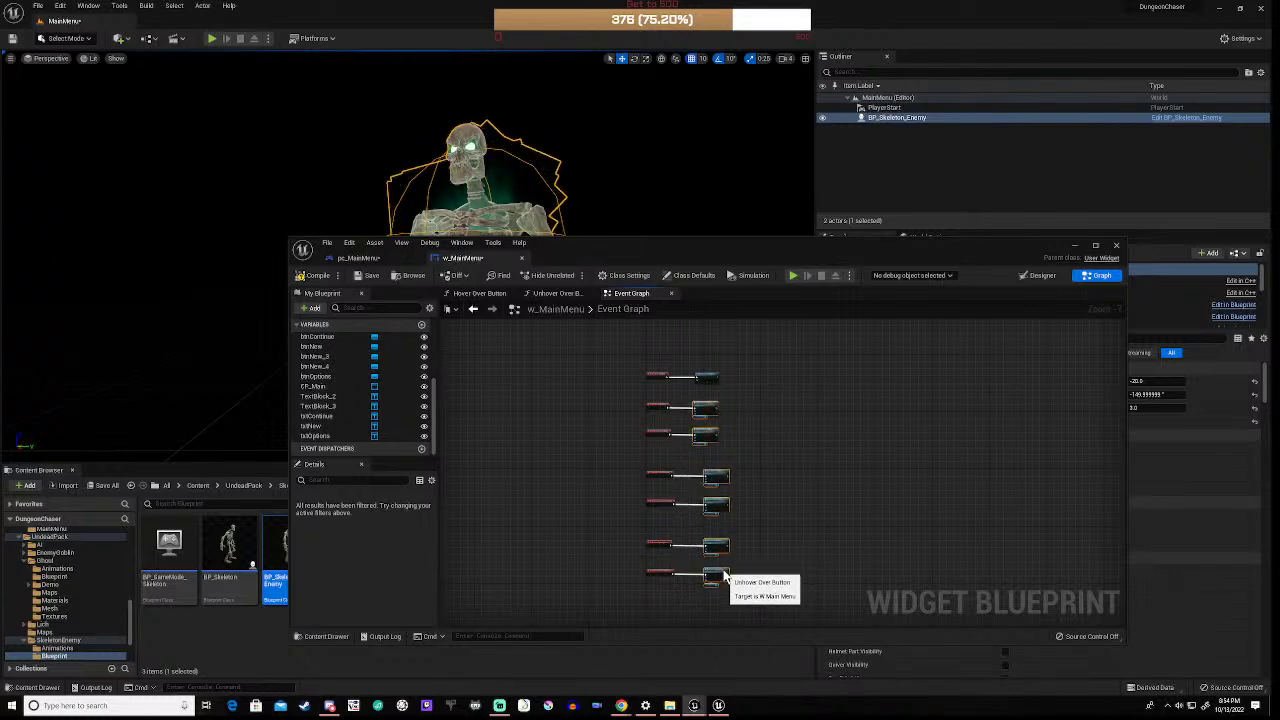
{"action": "right_click", "coordinate": [718, 573]}
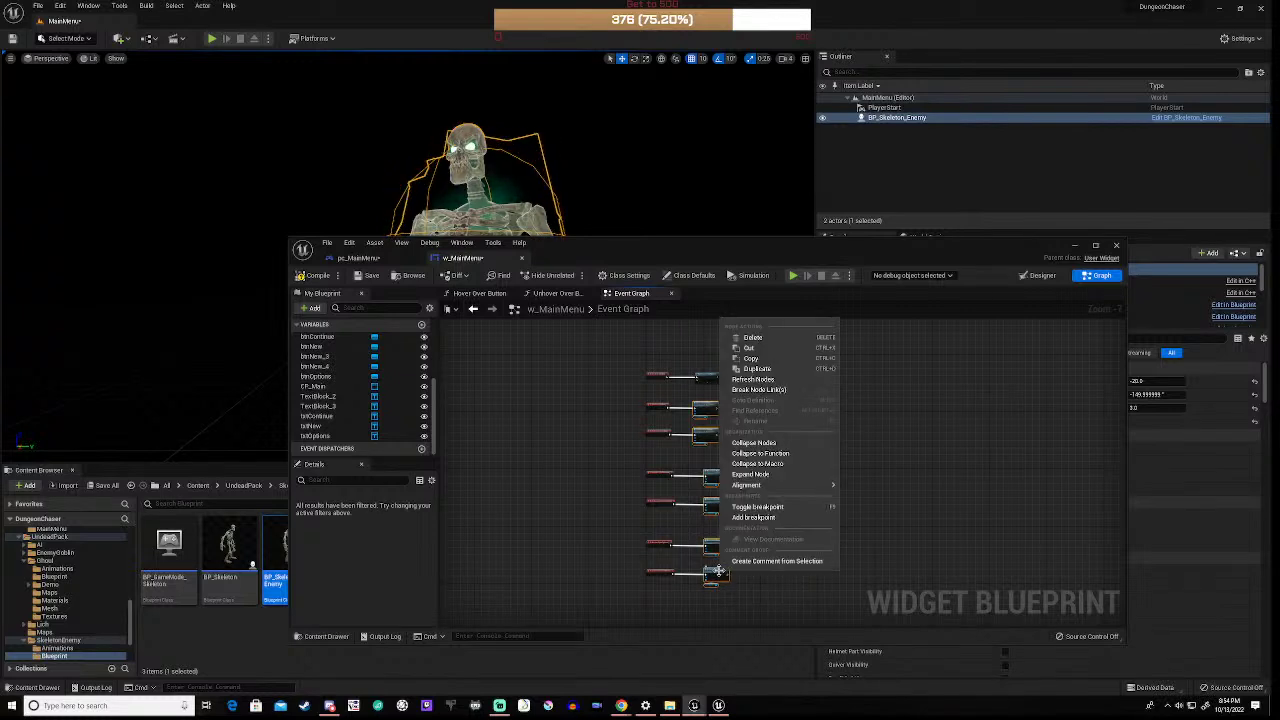
{"action": "mouse_move", "coordinate": [805, 487]}
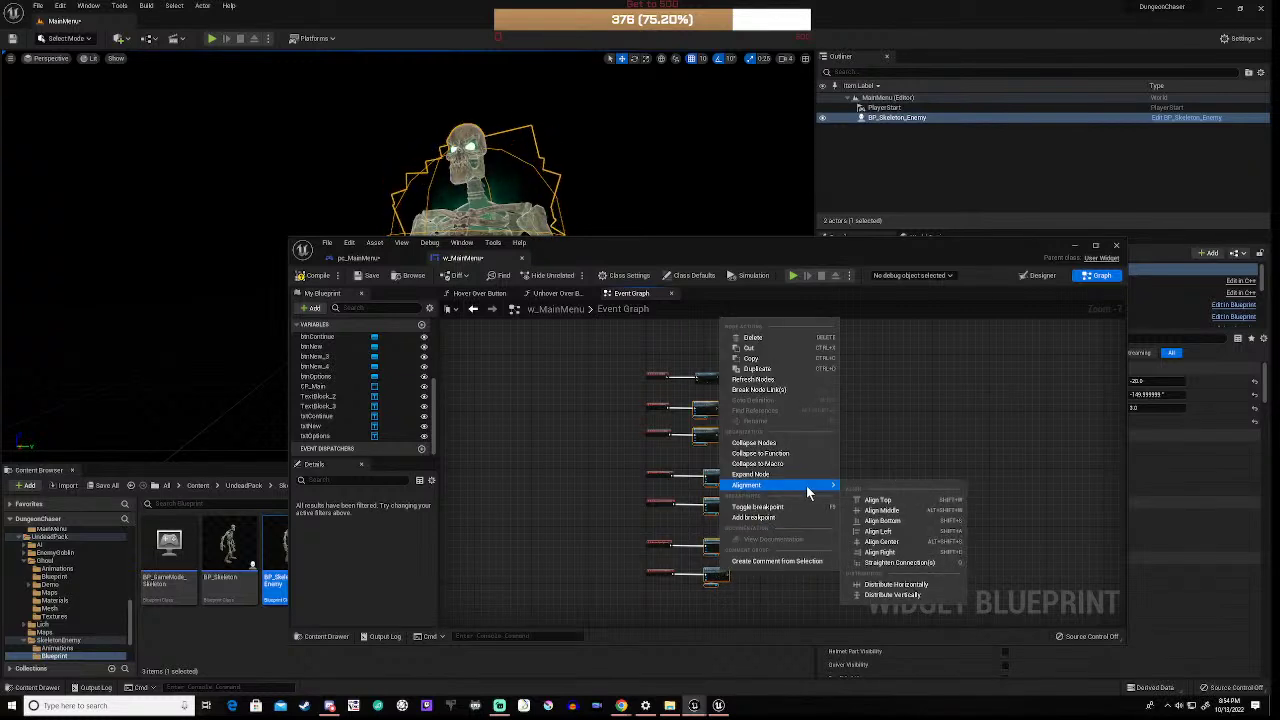
{"action": "left_click", "coordinate": [894, 531]}
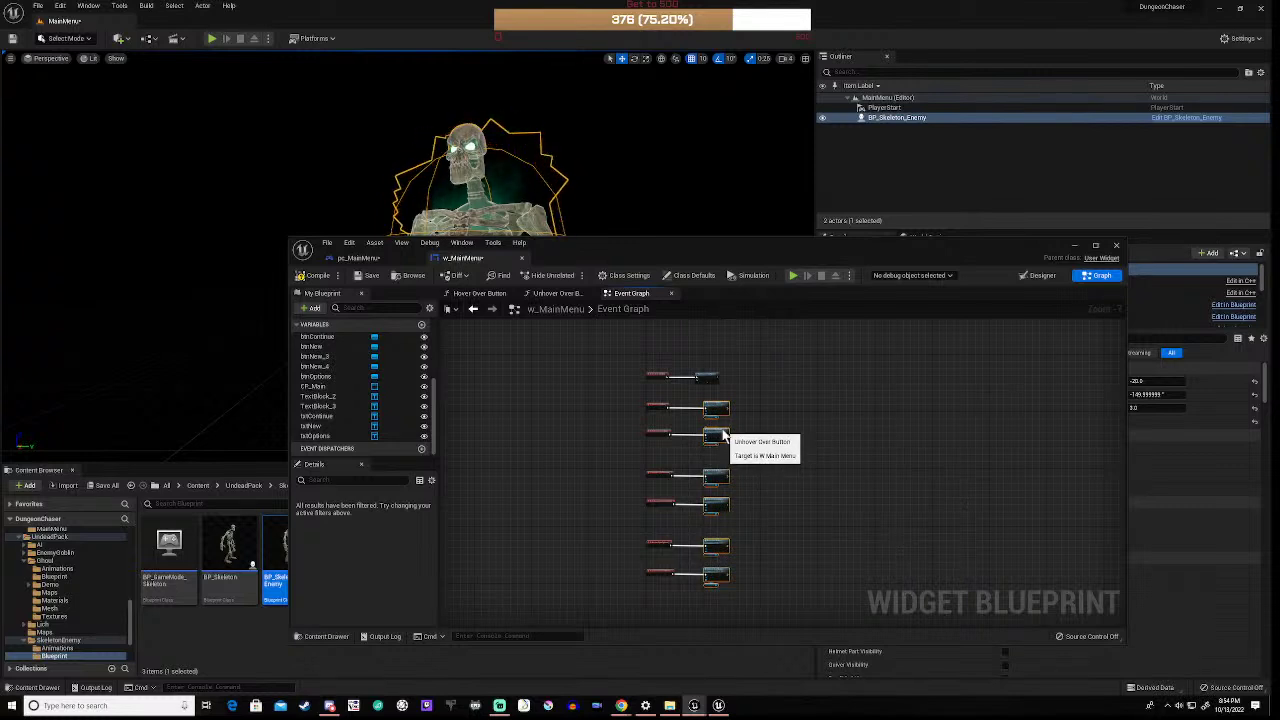
{"action": "left_click_drag", "start_coordinate": [722, 434], "coordinate": [697, 435]}
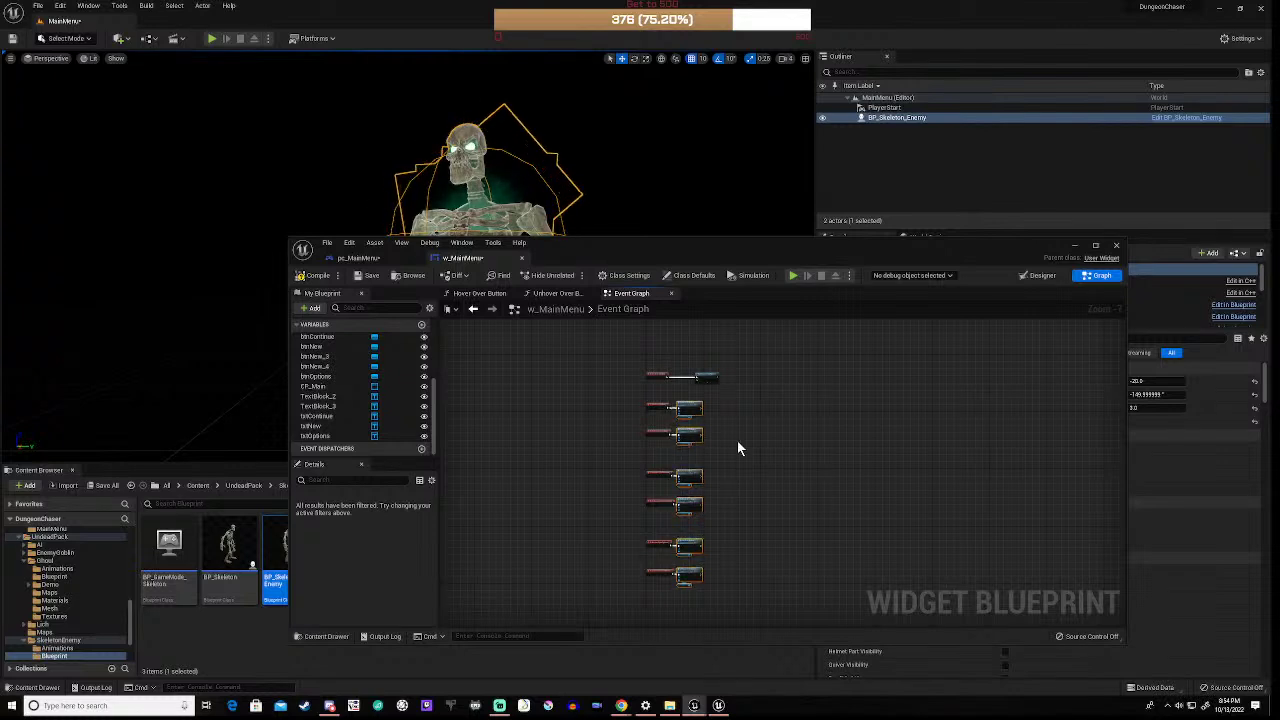
{"action": "right_click_drag", "start_coordinate": [737, 448], "coordinate": [771, 552]}
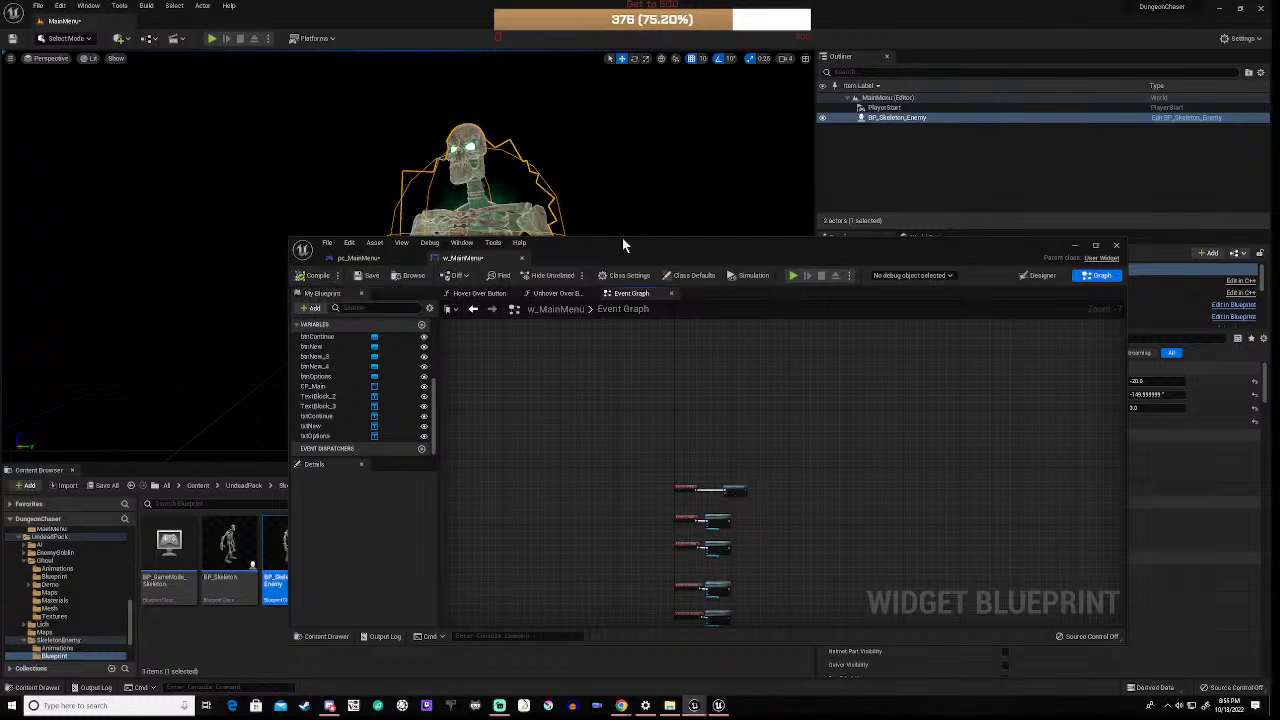
Step: Play the MainMenu level in the editor to test the menu, stop it and close the Message Log
{"action": "left_click", "coordinate": [793, 275]}
{"action": "left_click_drag", "start_coordinate": [718, 249], "coordinate": [721, 481]}
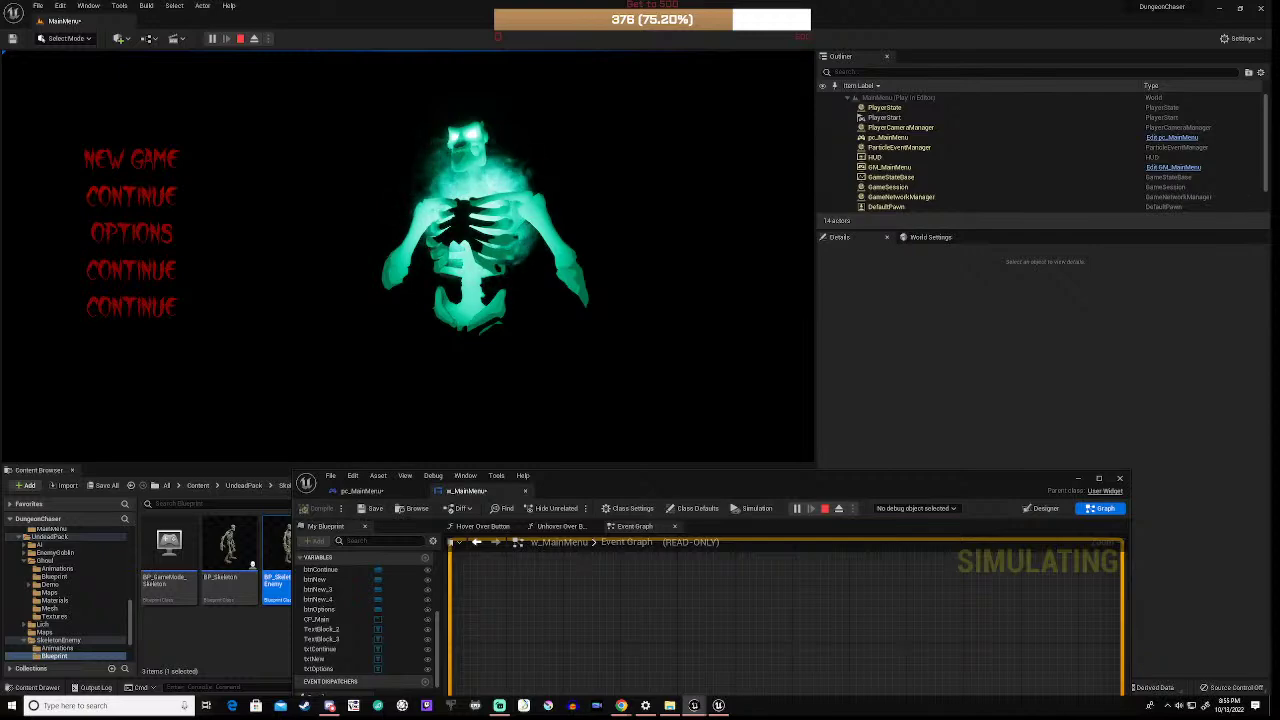
{"action": "key", "text": "Escape"}
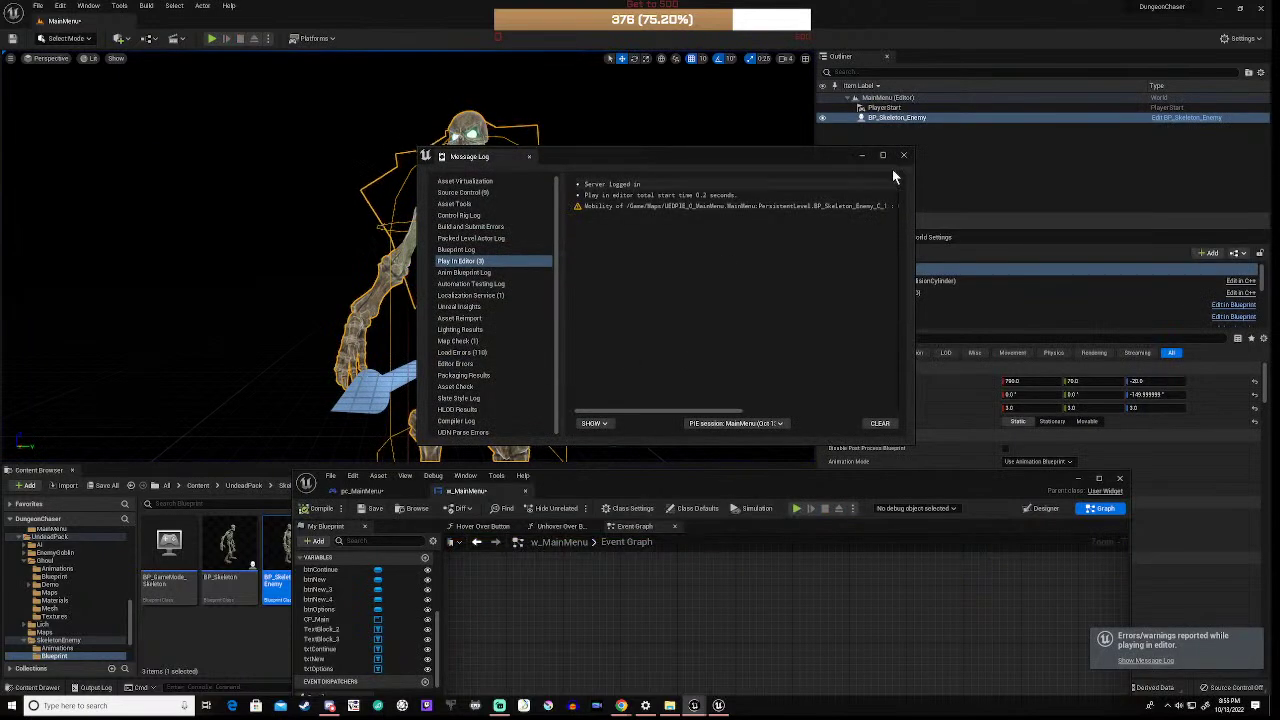
{"action": "left_click", "coordinate": [903, 155]}
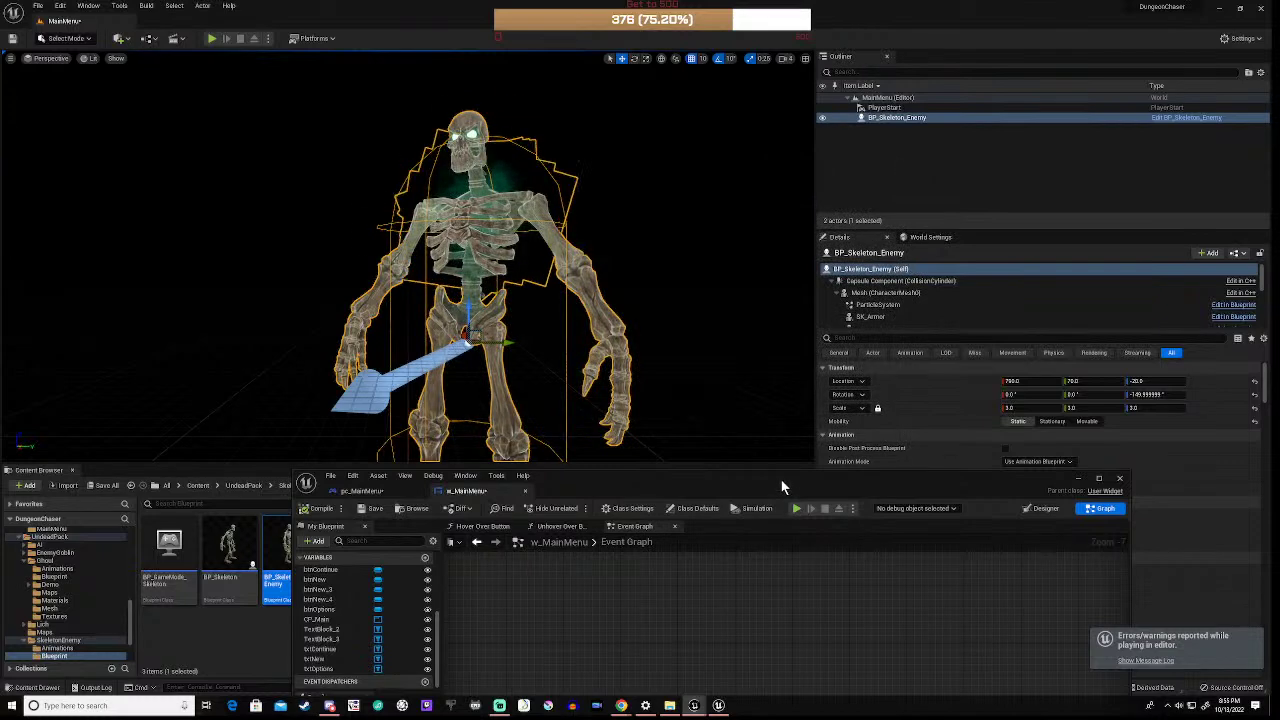
Step: Open the pc_MainMenu player controller blueprint from the Blueprints content folder
{"action": "left_click_drag", "start_coordinate": [780, 478], "coordinate": [799, 281]}
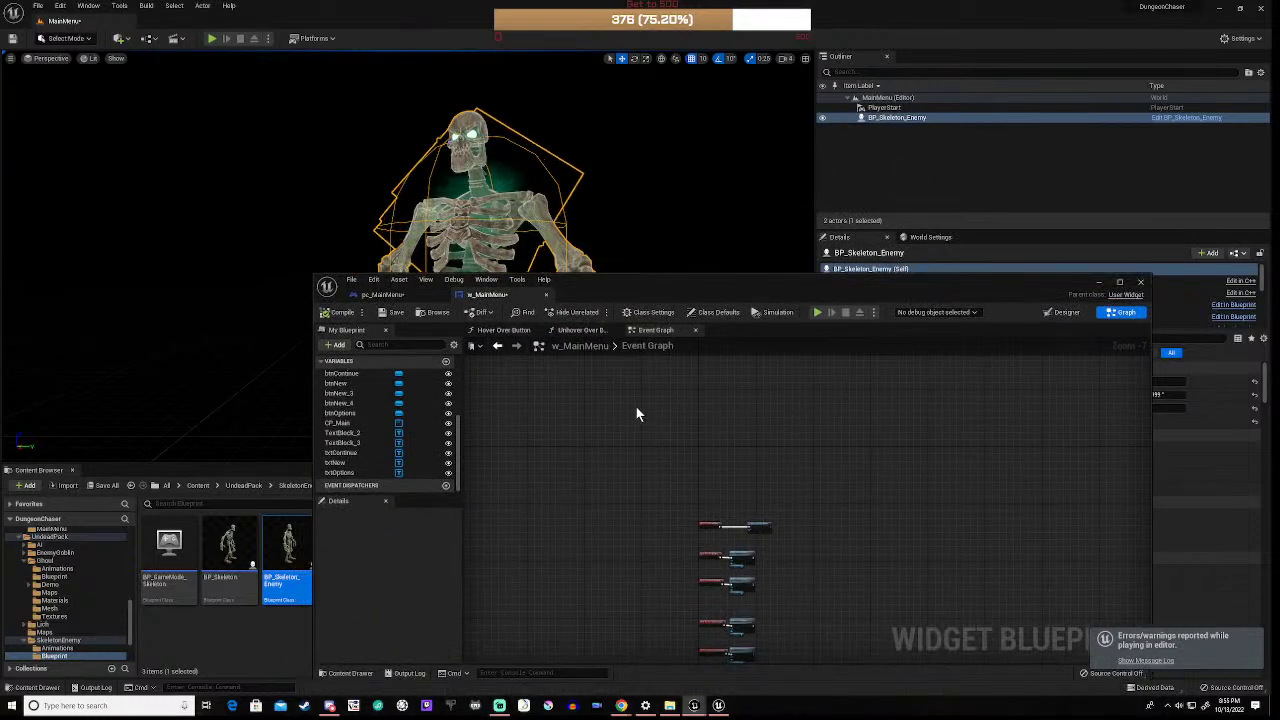
{"action": "left_click_drag", "start_coordinate": [742, 283], "coordinate": [800, 119]}
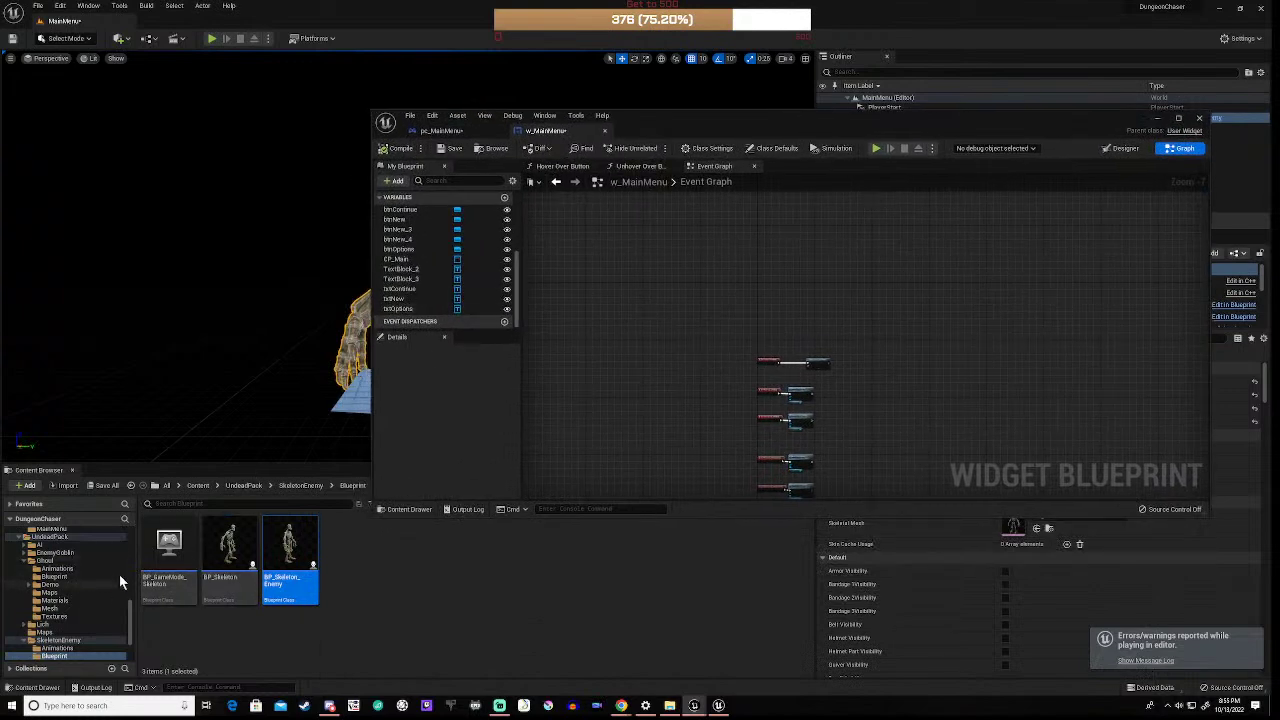
{"action": "scroll", "coordinate": [129, 543], "scroll_direction": "up", "scroll_amount": 10}
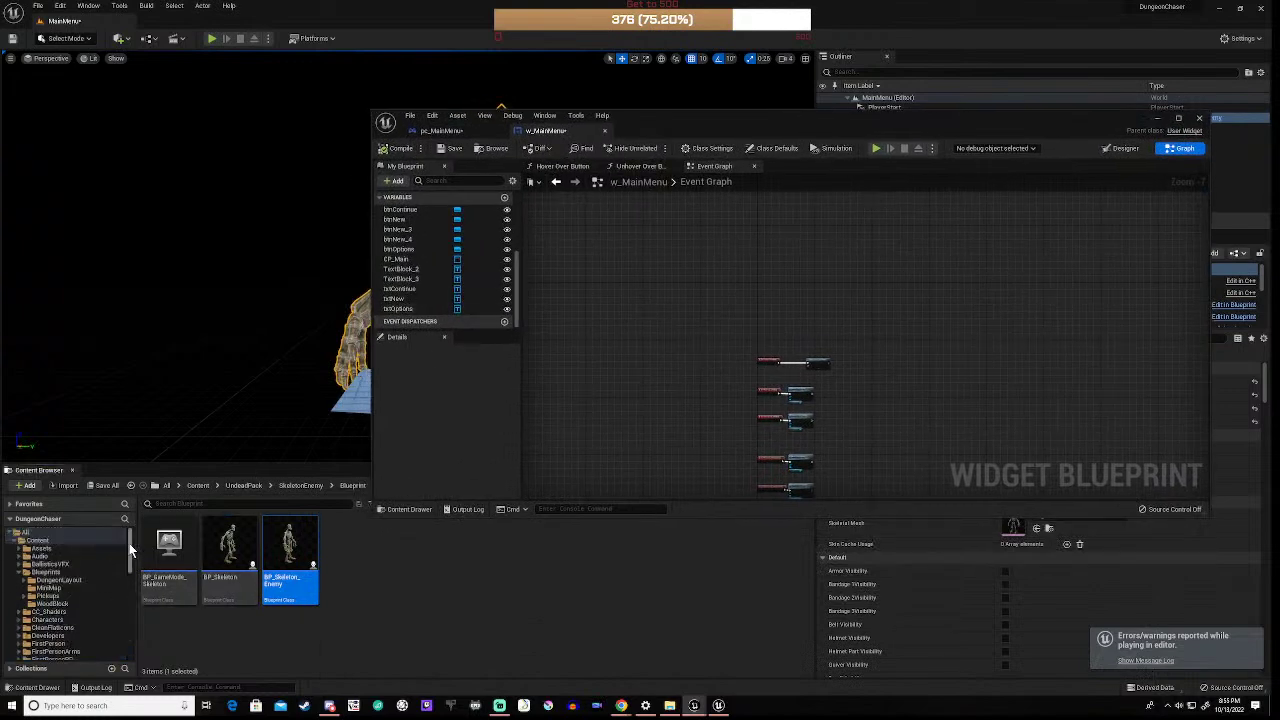
{"action": "left_click", "coordinate": [47, 572]}
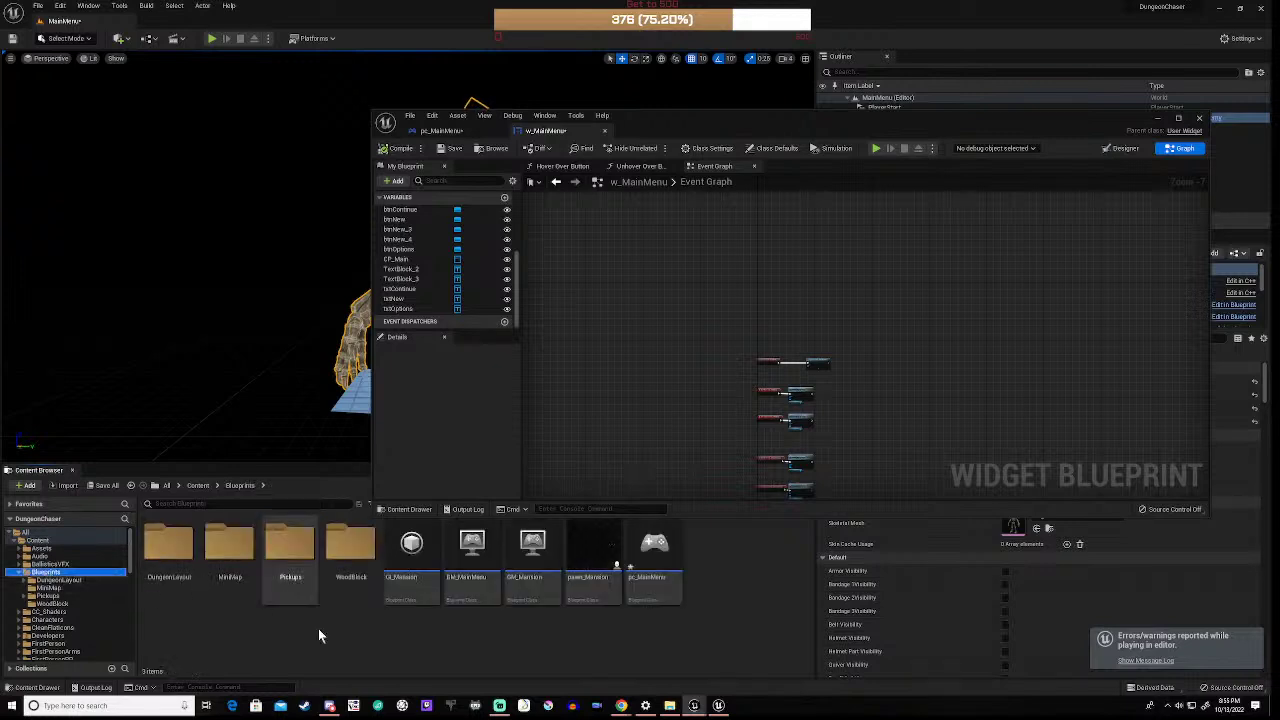
{"action": "double_click", "coordinate": [654, 545]}
Step: Add a Set Show Mouse Cursor node after Add to Viewport, enable Show Mouse Cursor and compile pc_MainMenu
{"action": "right_click_drag", "start_coordinate": [897, 327], "coordinate": [643, 367]}
{"action": "left_click_drag", "start_coordinate": [692, 363], "coordinate": [743, 358]}
{"action": "type", "text": "show cur"}
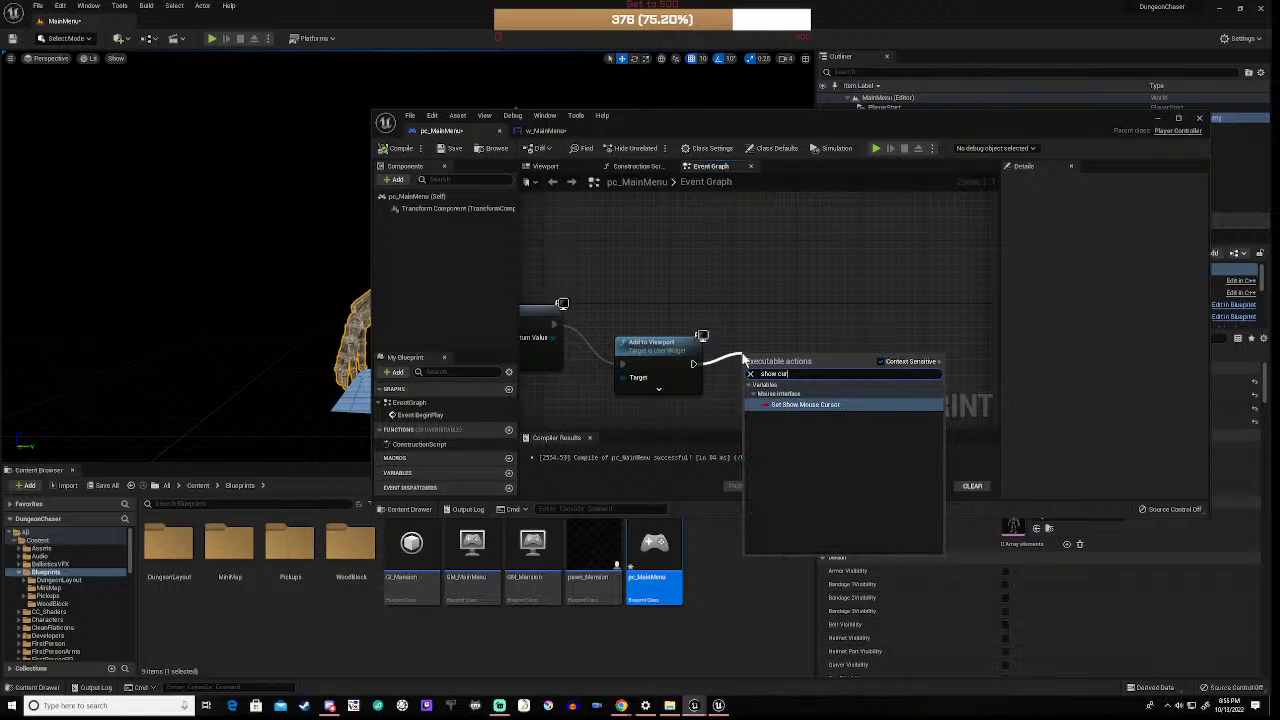
{"action": "left_click", "coordinate": [805, 408]}
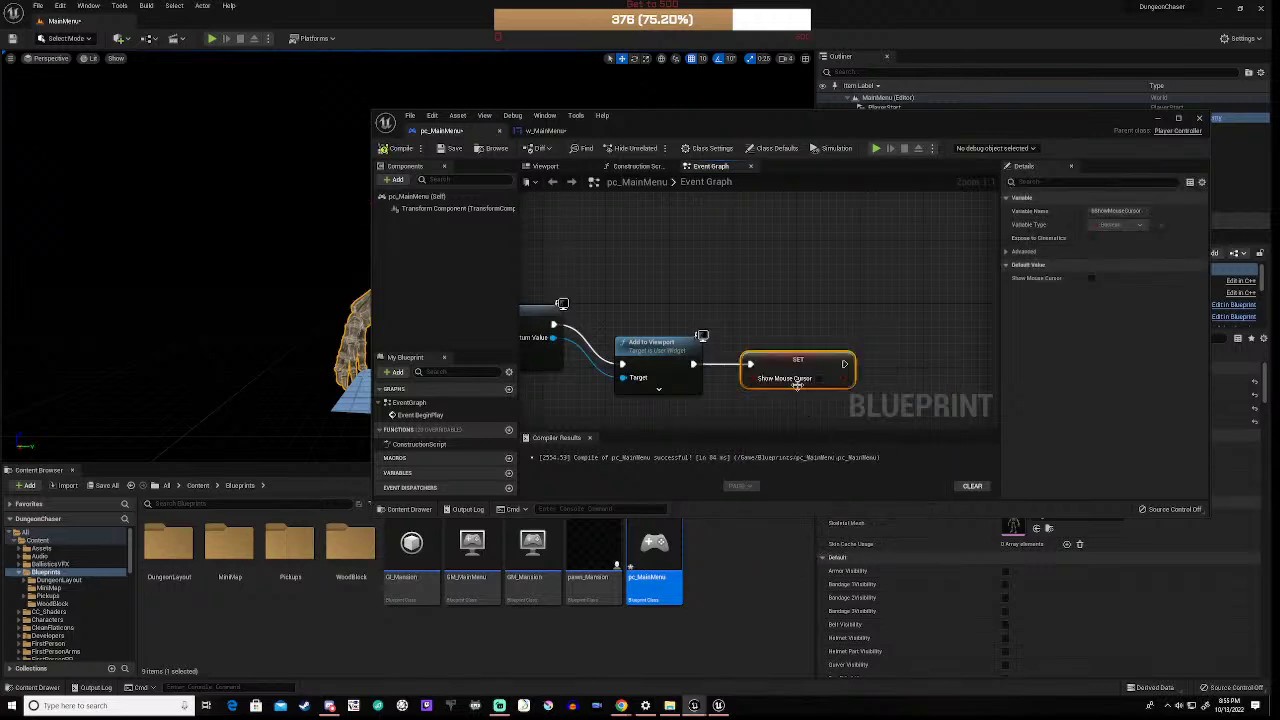
{"action": "left_click", "coordinate": [818, 379]}
{"action": "left_click", "coordinate": [398, 150]}
Step: Play the level again to test the menu with the mouse cursor, then stop it and close the Message Log
{"action": "left_click_drag", "start_coordinate": [805, 120], "coordinate": [720, 487]}
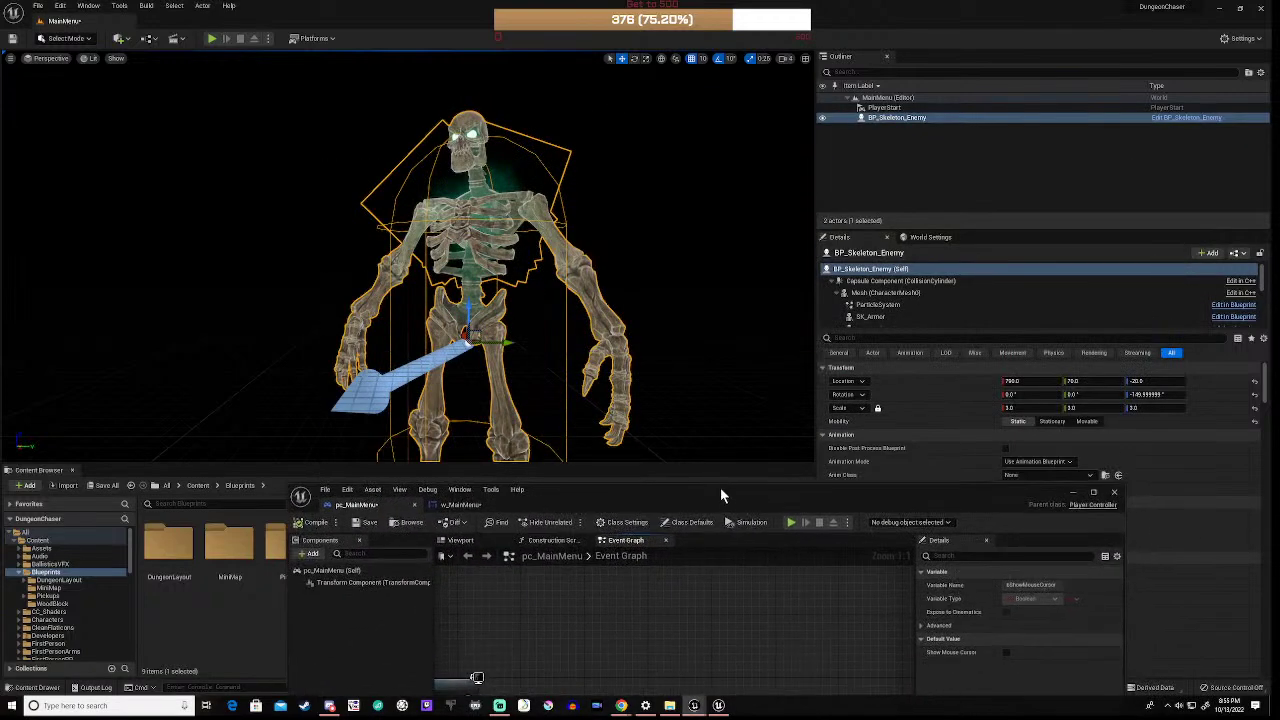
{"action": "left_click", "coordinate": [791, 522]}
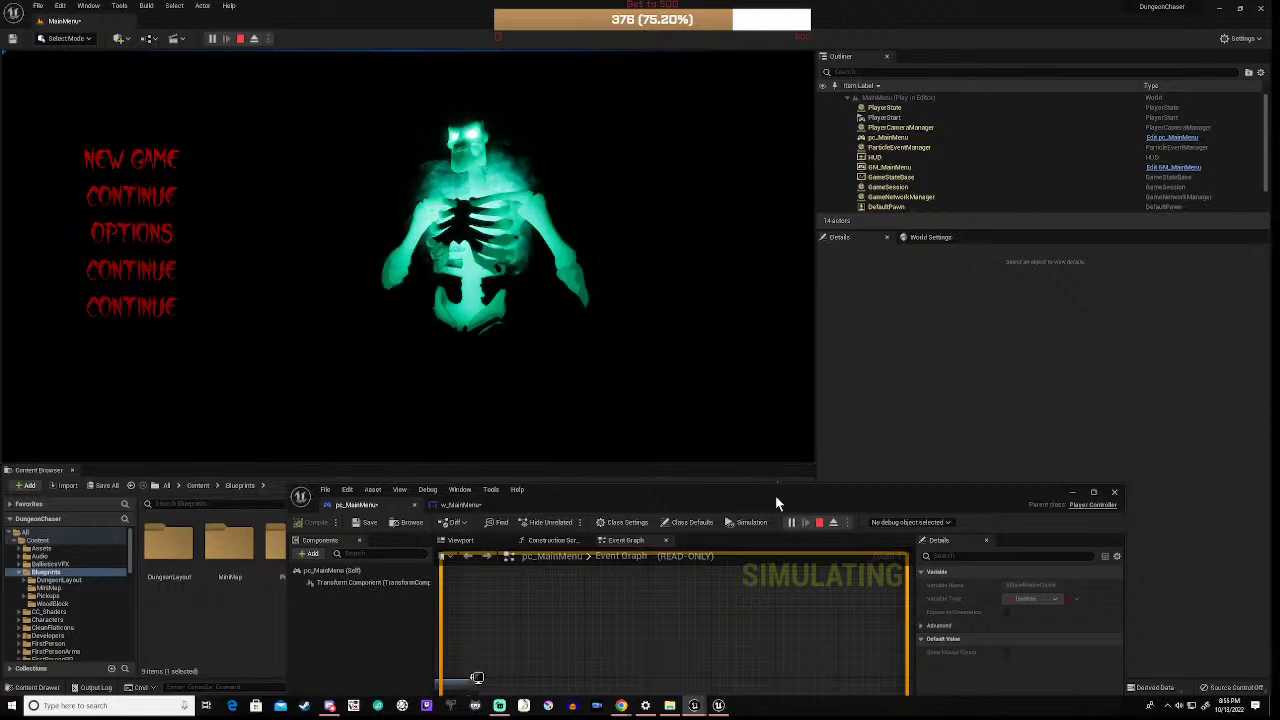
{"action": "left_click", "coordinate": [820, 523]}
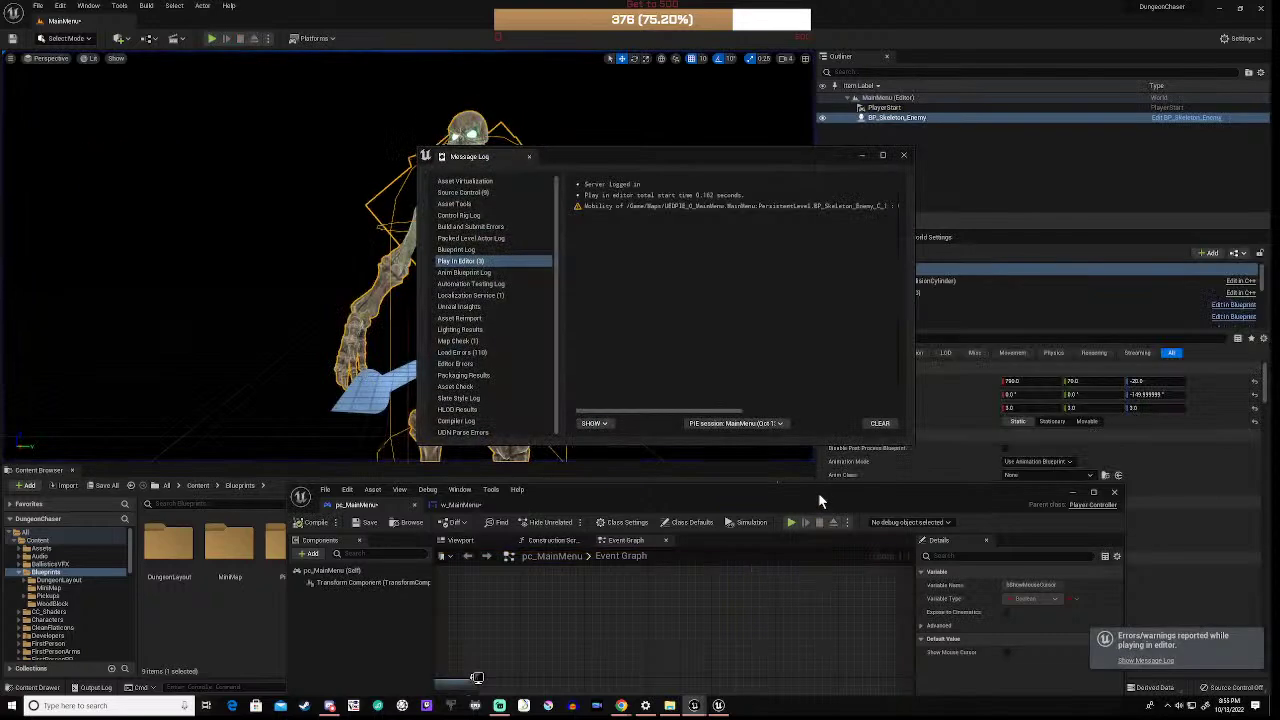
{"action": "left_click_drag", "start_coordinate": [818, 492], "coordinate": [825, 447]}
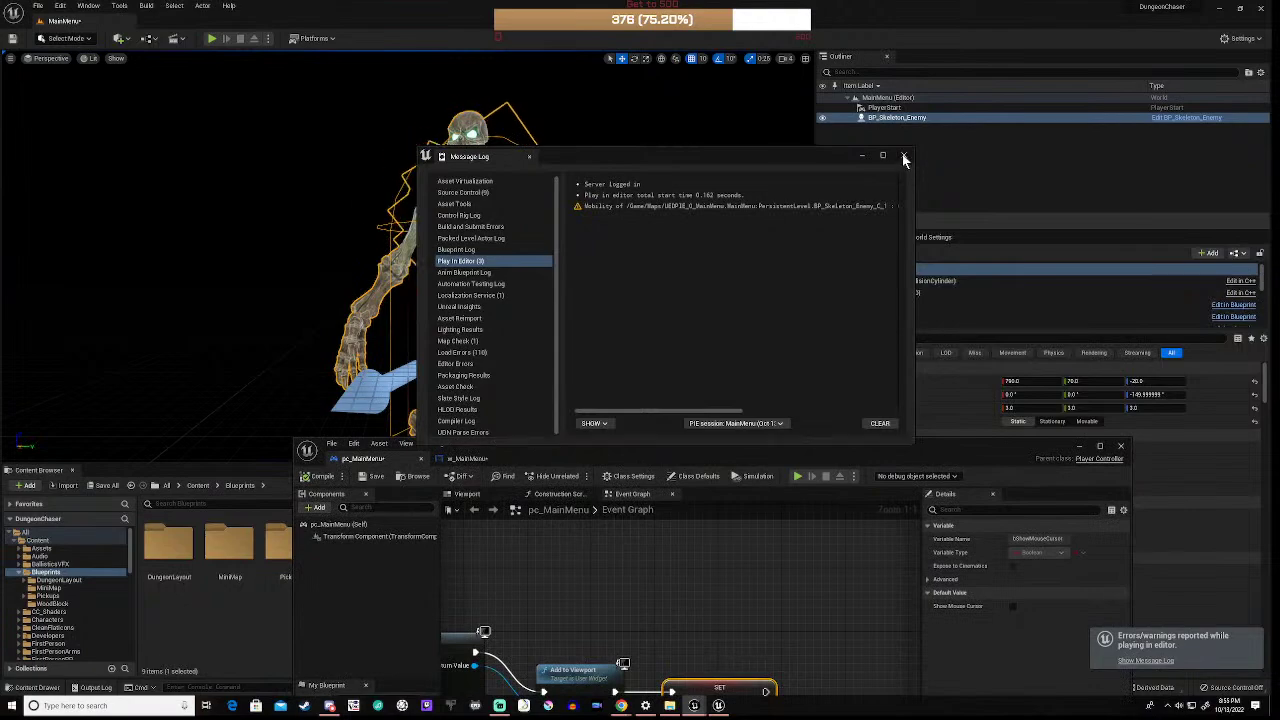
{"action": "left_click", "coordinate": [903, 155]}
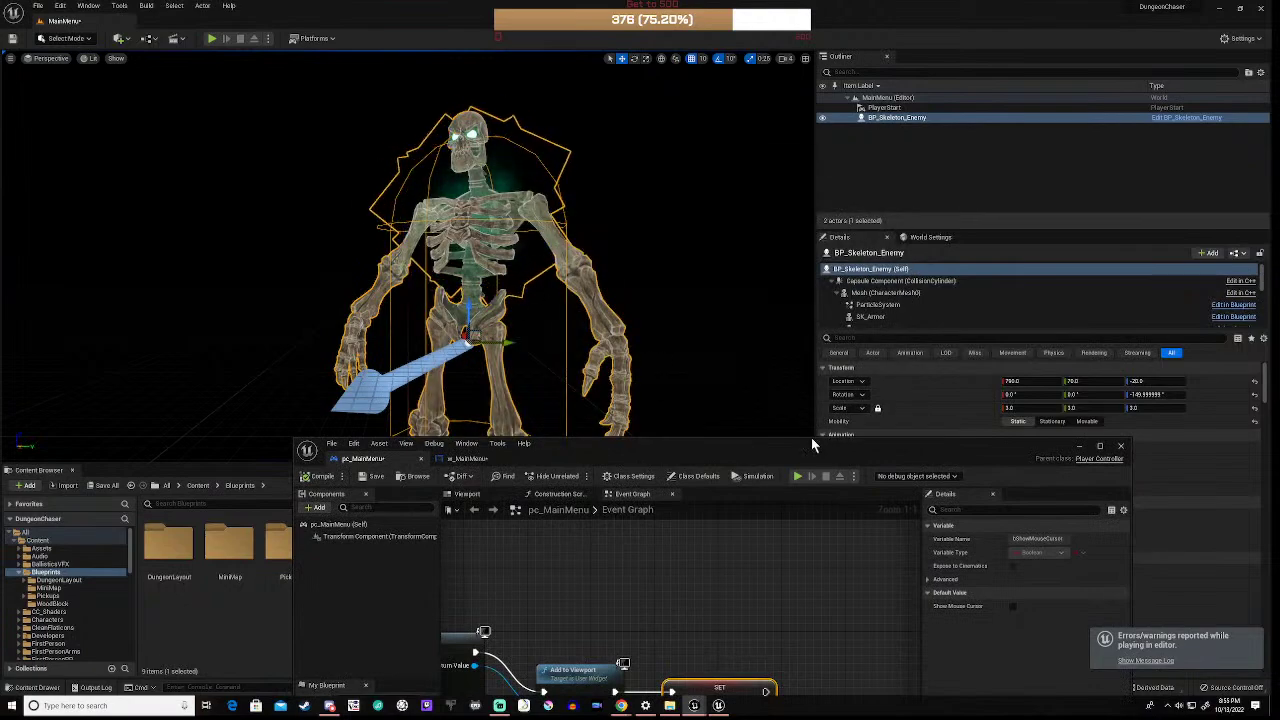
Step: Line up the Create W Main Menu Widget, Add to Viewport and Set Show Mouse Cursor nodes in a straight row
{"action": "left_click_drag", "start_coordinate": [812, 447], "coordinate": [841, 130]}
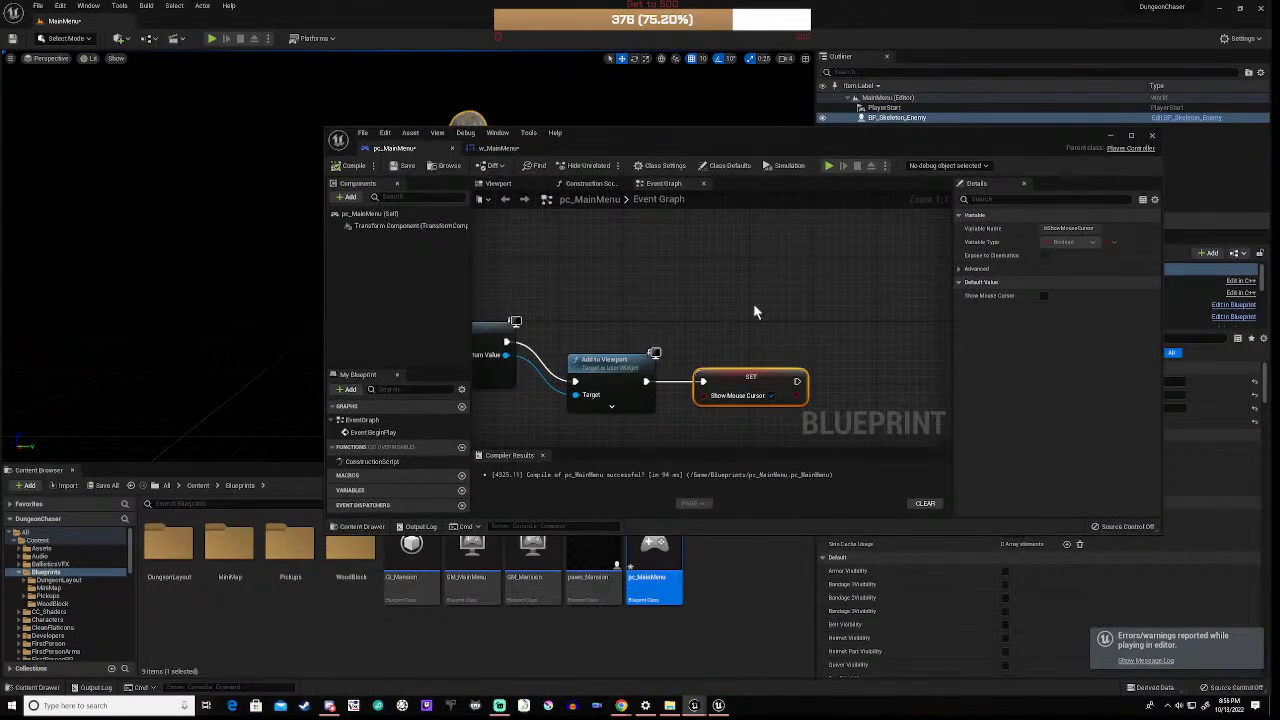
{"action": "left_click_drag", "start_coordinate": [558, 346], "coordinate": [740, 336]}
{"action": "left_click", "coordinate": [643, 416]}
{"action": "right_click_drag", "start_coordinate": [641, 417], "coordinate": [655, 333]}
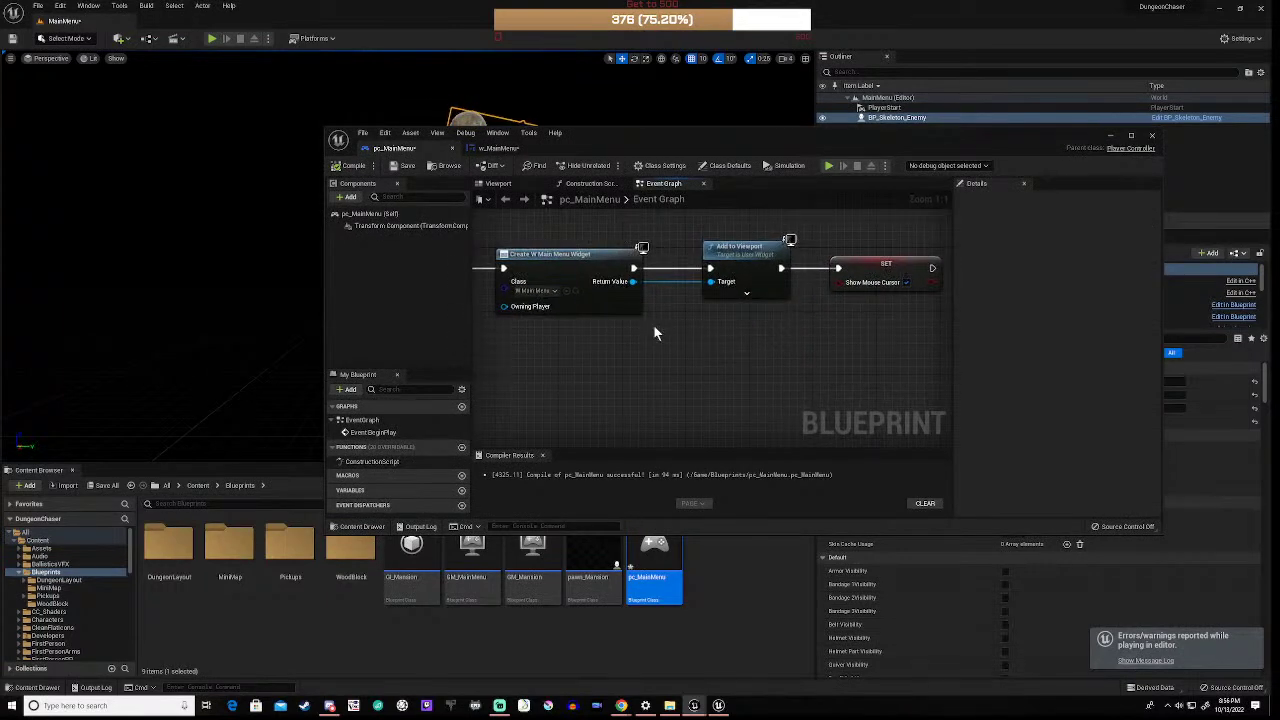
Step: In the w_MainMenu designer, rename the last menu button, btnNew_4, to btnExit
{"action": "left_click", "coordinate": [498, 148]}
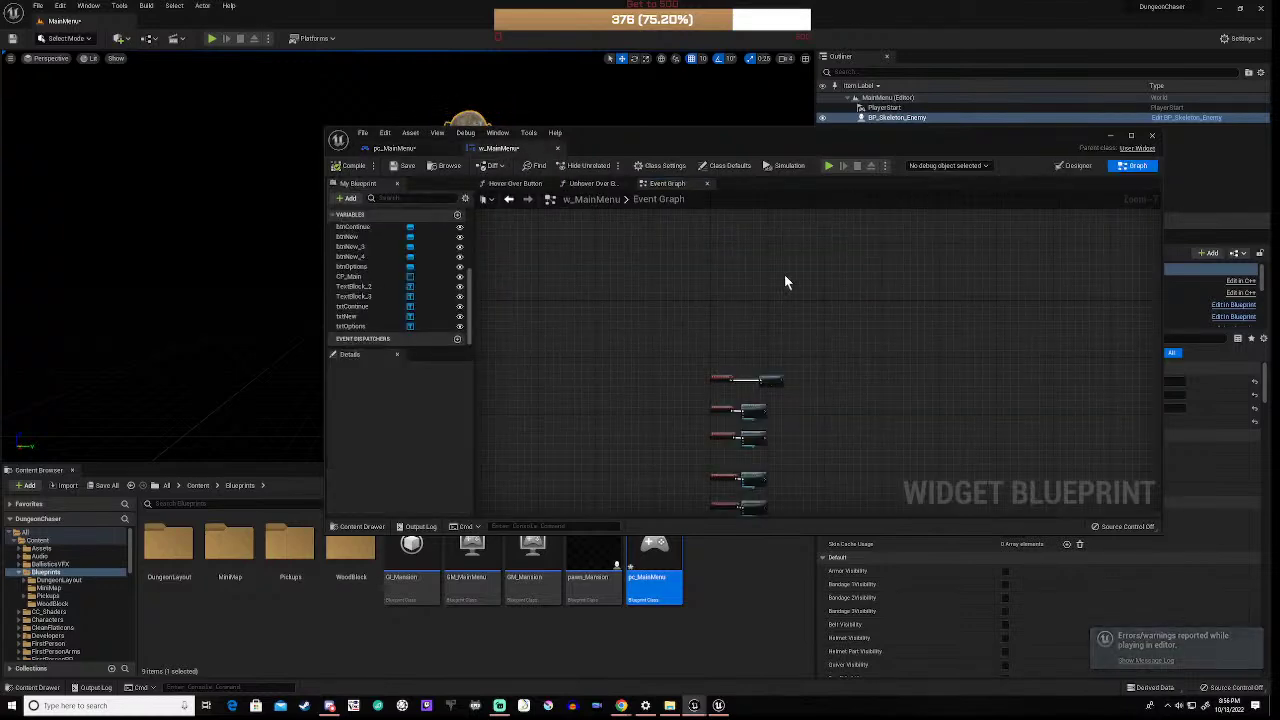
{"action": "left_click", "coordinate": [1076, 165]}
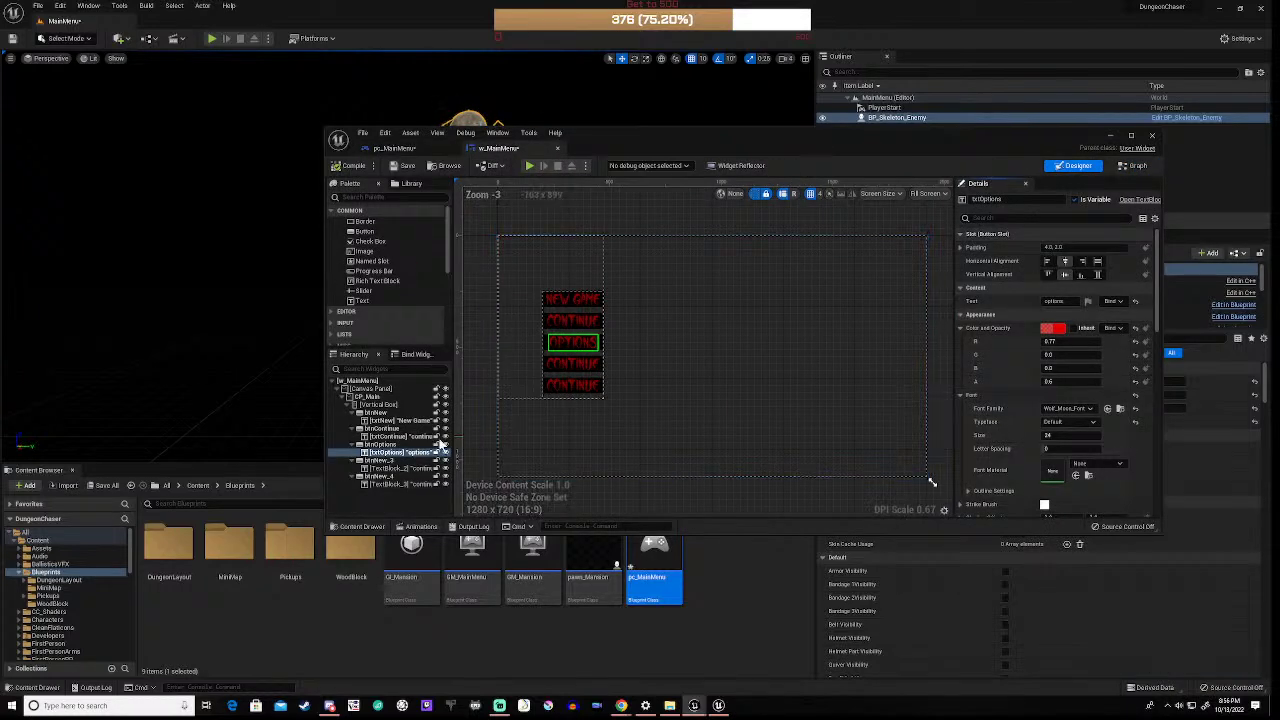
{"action": "left_click", "coordinate": [395, 476]}
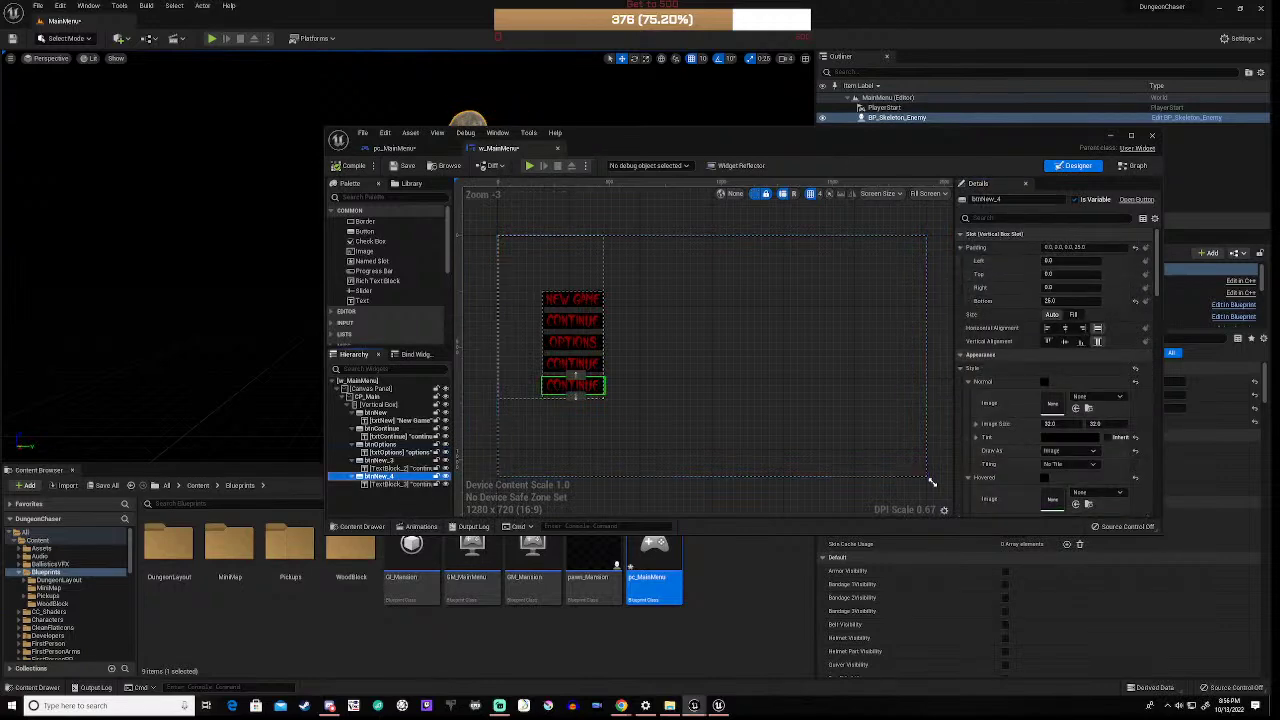
{"action": "left_click", "coordinate": [1010, 199]}
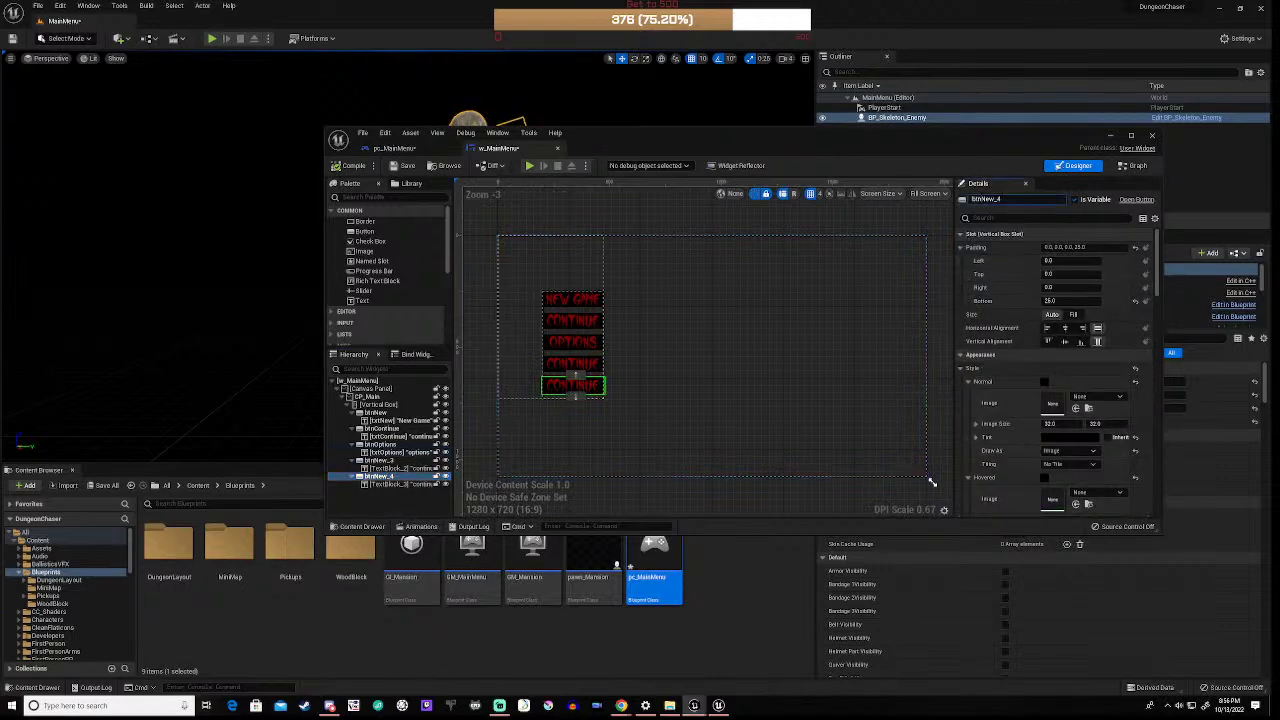
{"action": "type", "text": "btnExit"}
{"action": "key", "text": "Return"}
Step: Rename the text block inside btnExit to txtExit
{"action": "left_click", "coordinate": [573, 385]}
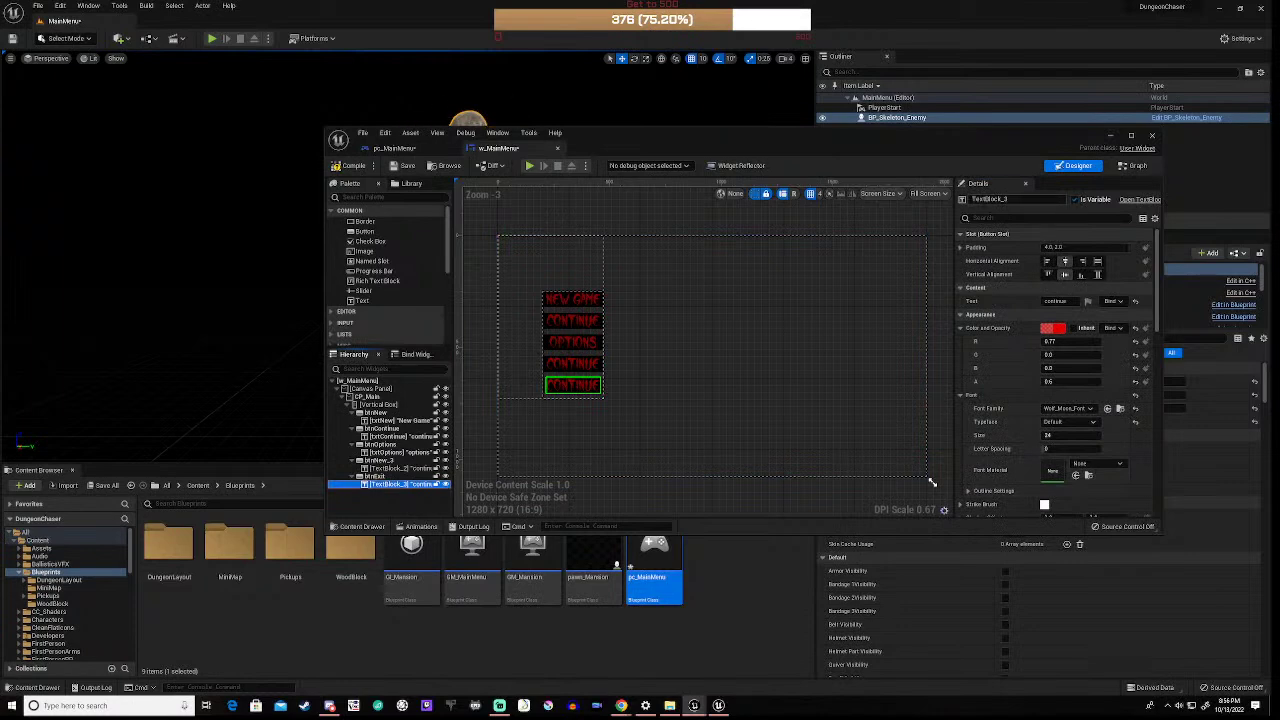
{"action": "left_click", "coordinate": [990, 199]}
{"action": "type", "text": "txtExit"}
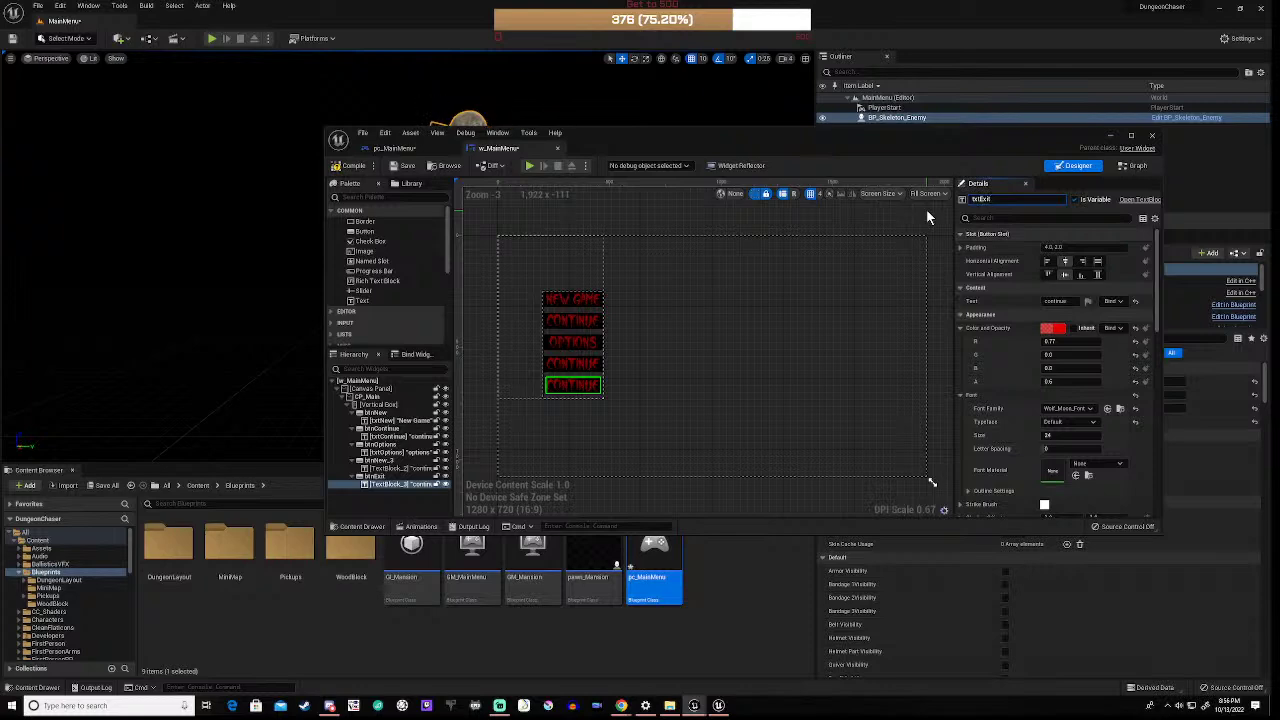
{"action": "key", "text": "Return"}
{"action": "left_click", "coordinate": [768, 345]}
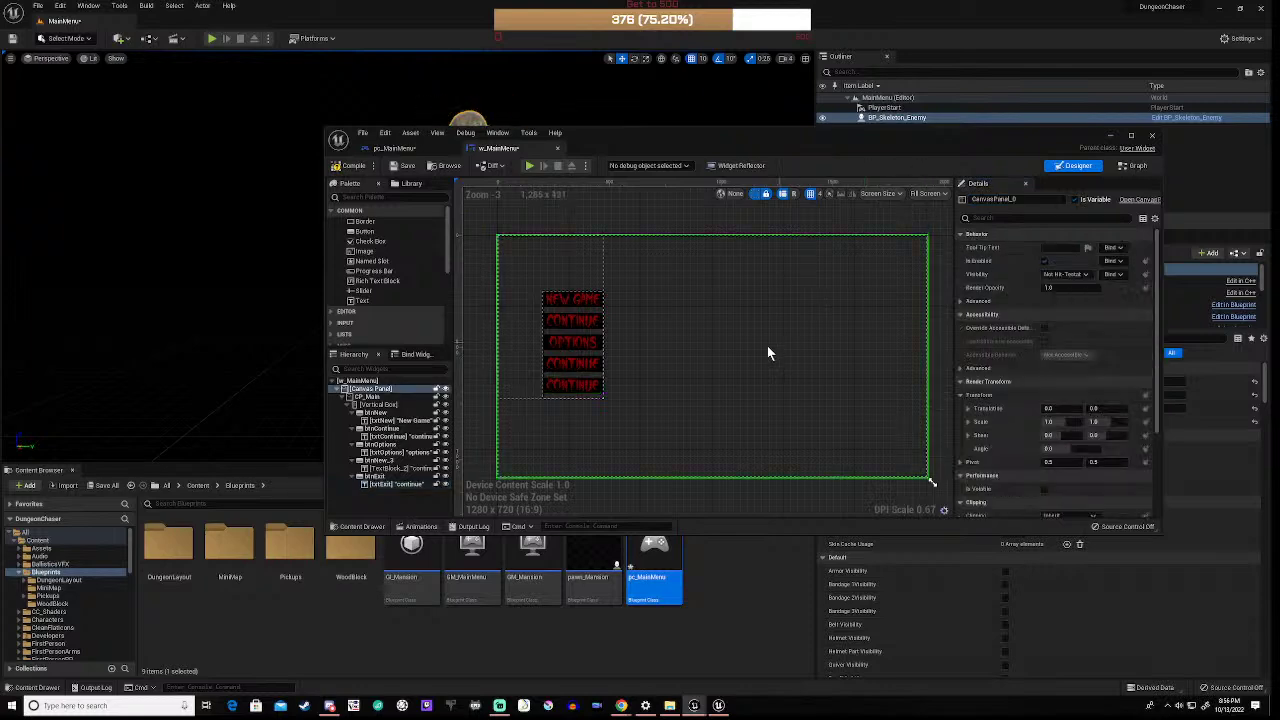
Step: In the w_MainMenu Event Graph, add a Get node for txtExit below the existing button events
{"action": "left_click", "coordinate": [1143, 167]}
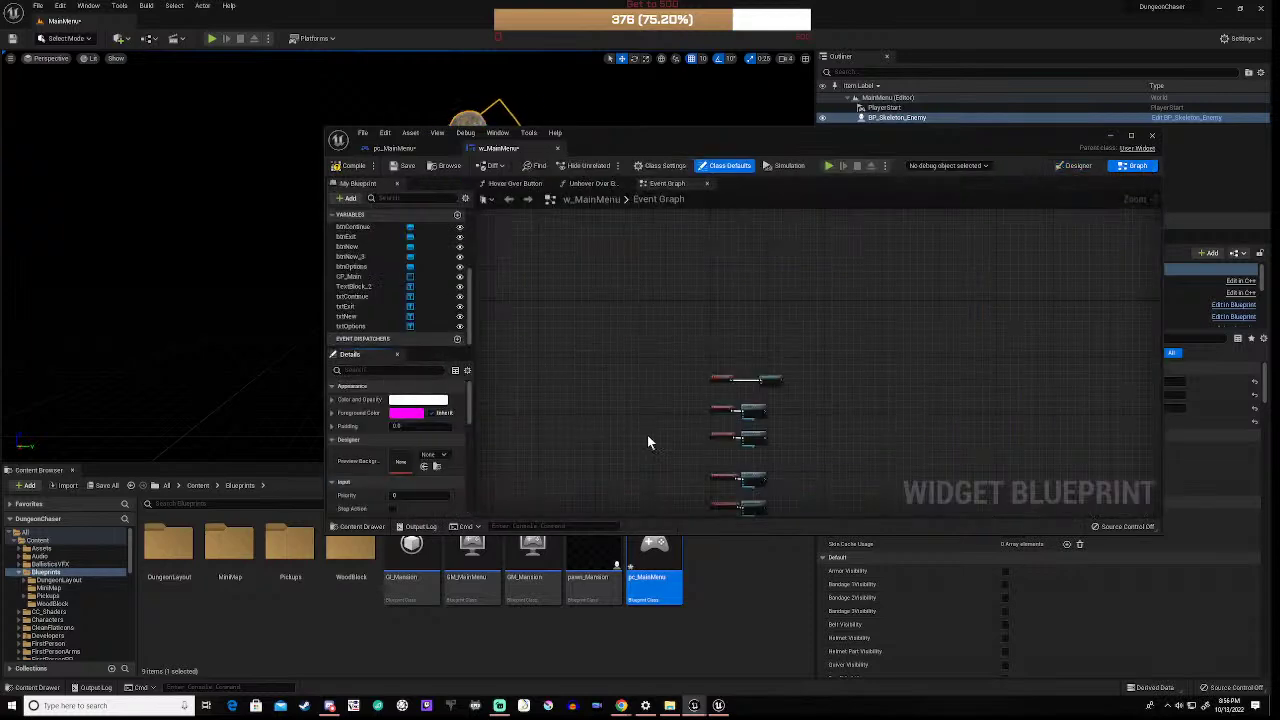
{"action": "right_click_drag", "start_coordinate": [647, 440], "coordinate": [660, 293]}
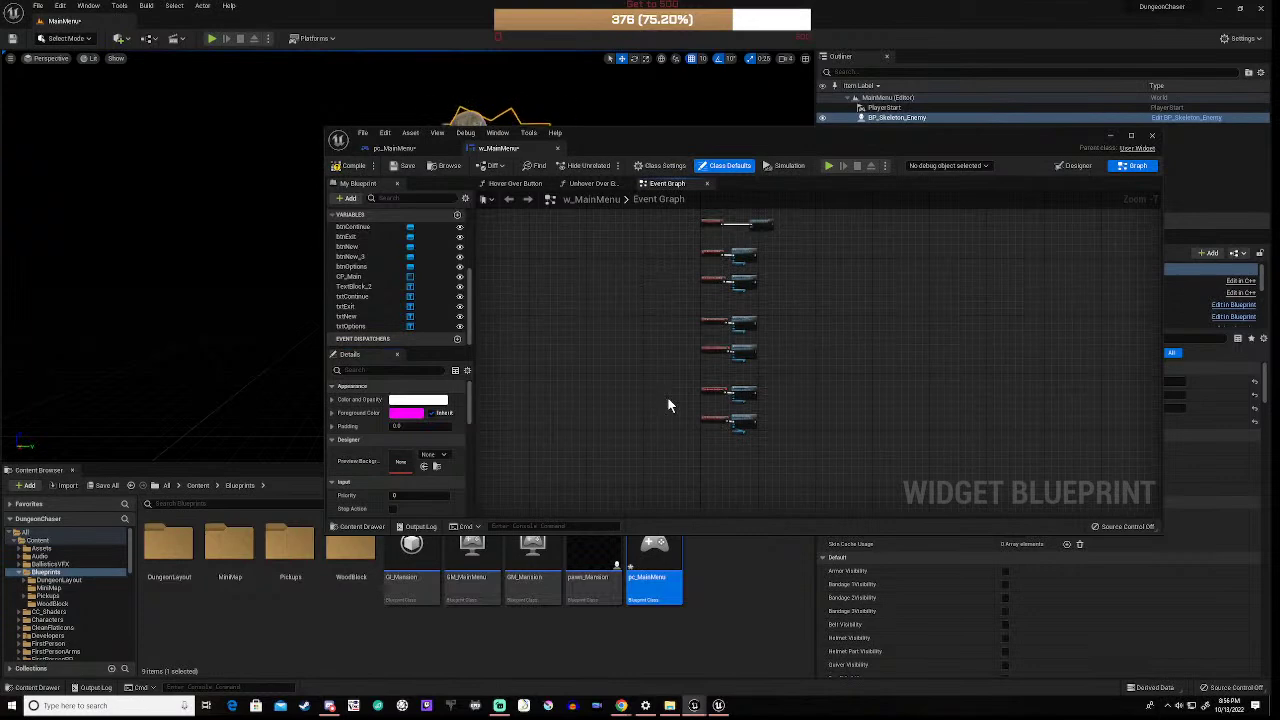
{"action": "right_click_drag", "start_coordinate": [668, 405], "coordinate": [666, 363]}
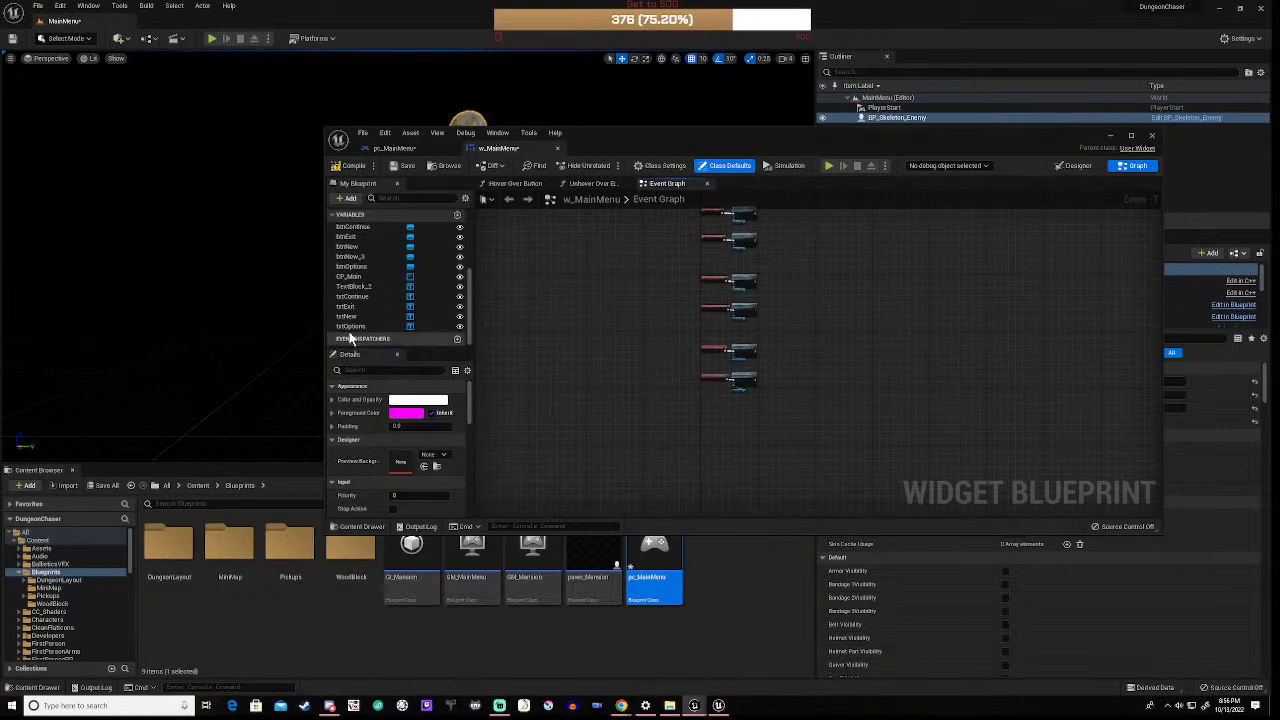
{"action": "left_click_drag", "start_coordinate": [346, 306], "coordinate": [607, 391]}
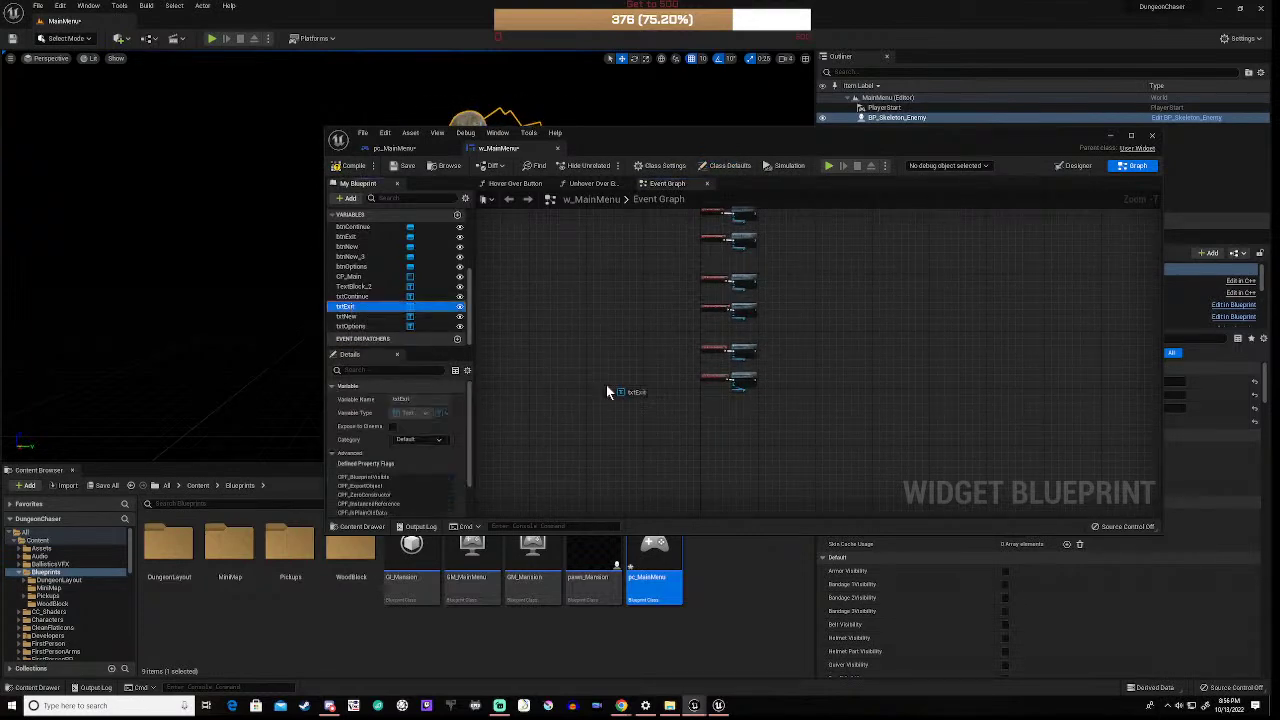
{"action": "left_click_drag", "start_coordinate": [710, 428], "coordinate": [710, 428]}
{"action": "left_click", "coordinate": [724, 438]}
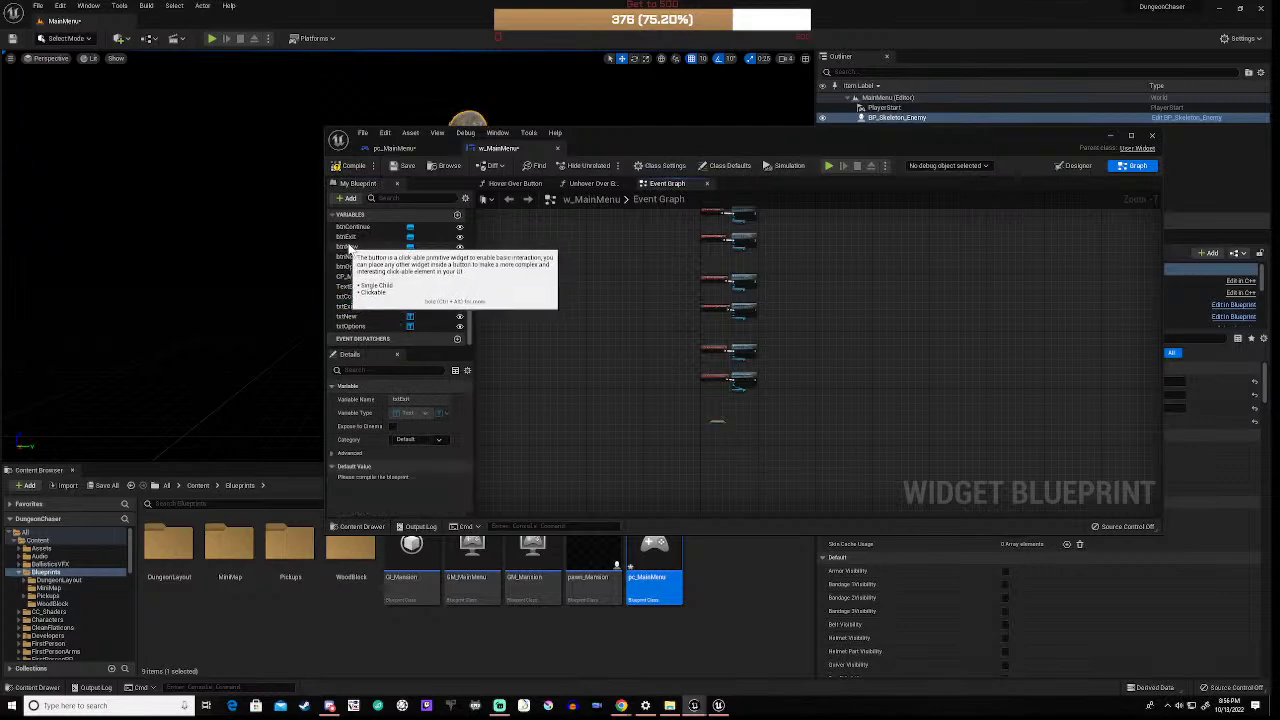
Step: Add On Hovered and On Unhovered events for btnExit to the Event Graph
{"action": "left_click", "coordinate": [348, 238]}
{"action": "scroll", "coordinate": [396, 483], "scroll_direction": "down", "scroll_amount": 5}
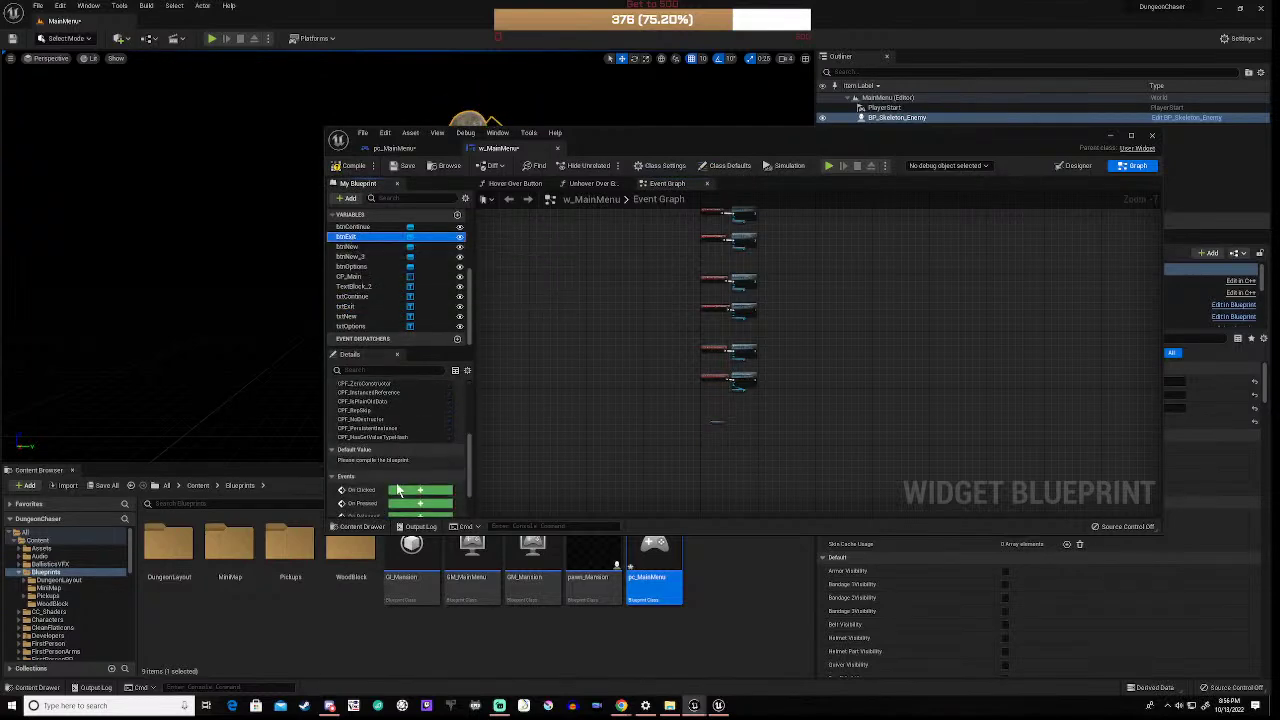
{"action": "left_click", "coordinate": [410, 496]}
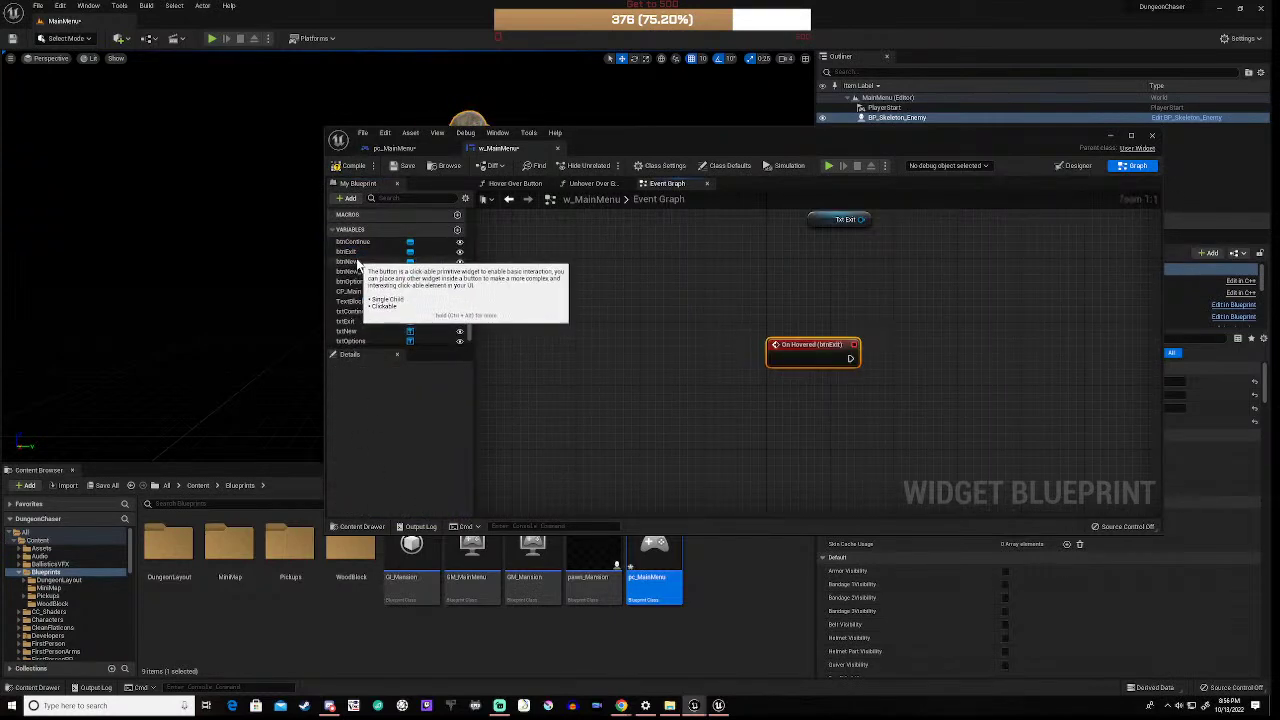
{"action": "left_click", "coordinate": [361, 252]}
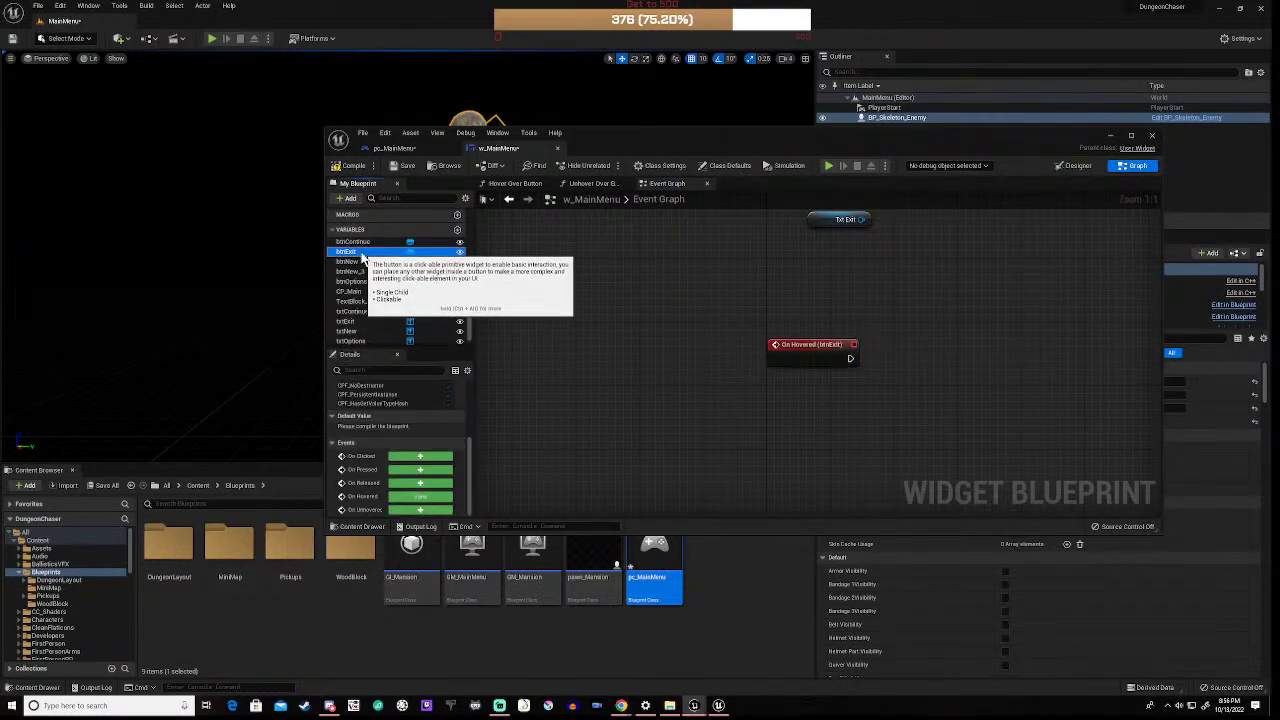
{"action": "left_click", "coordinate": [418, 509]}
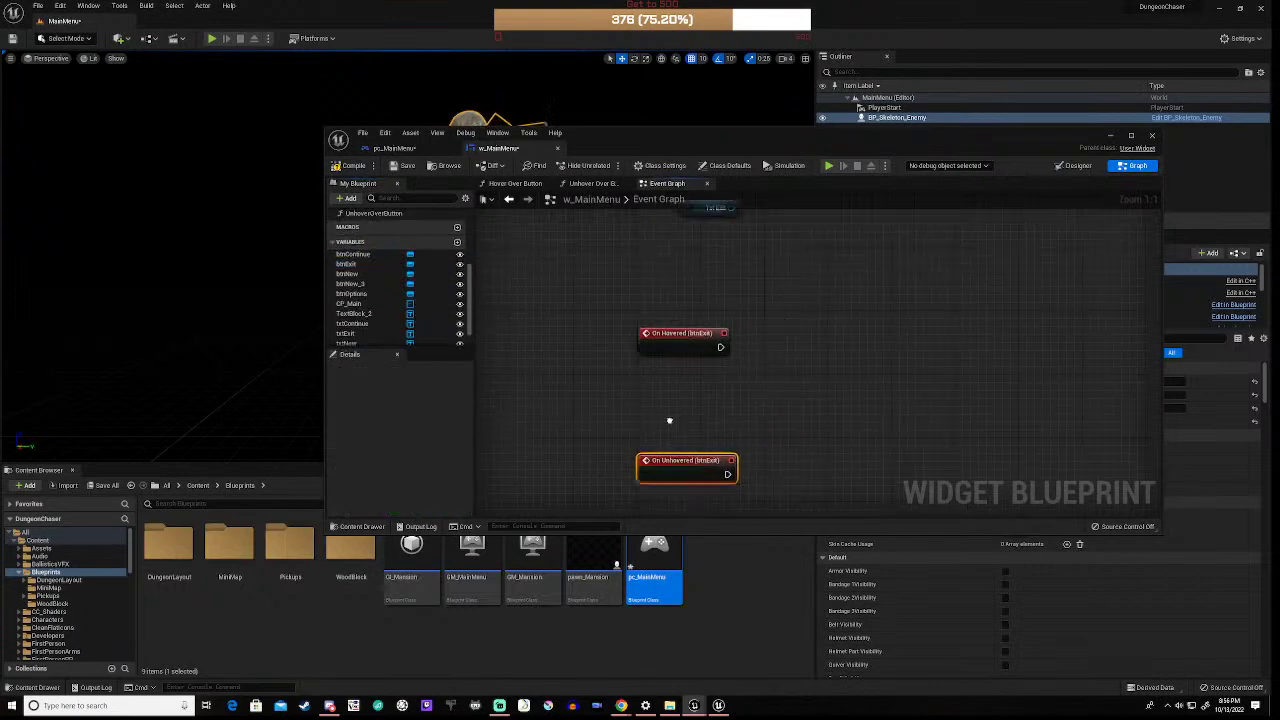
Step: Duplicate the Options button's Hover Over Button and Unhover Over Button nodes with their Txt Options getters and place the copies below the originals
{"action": "right_click_drag", "start_coordinate": [638, 327], "coordinate": [583, 503]}
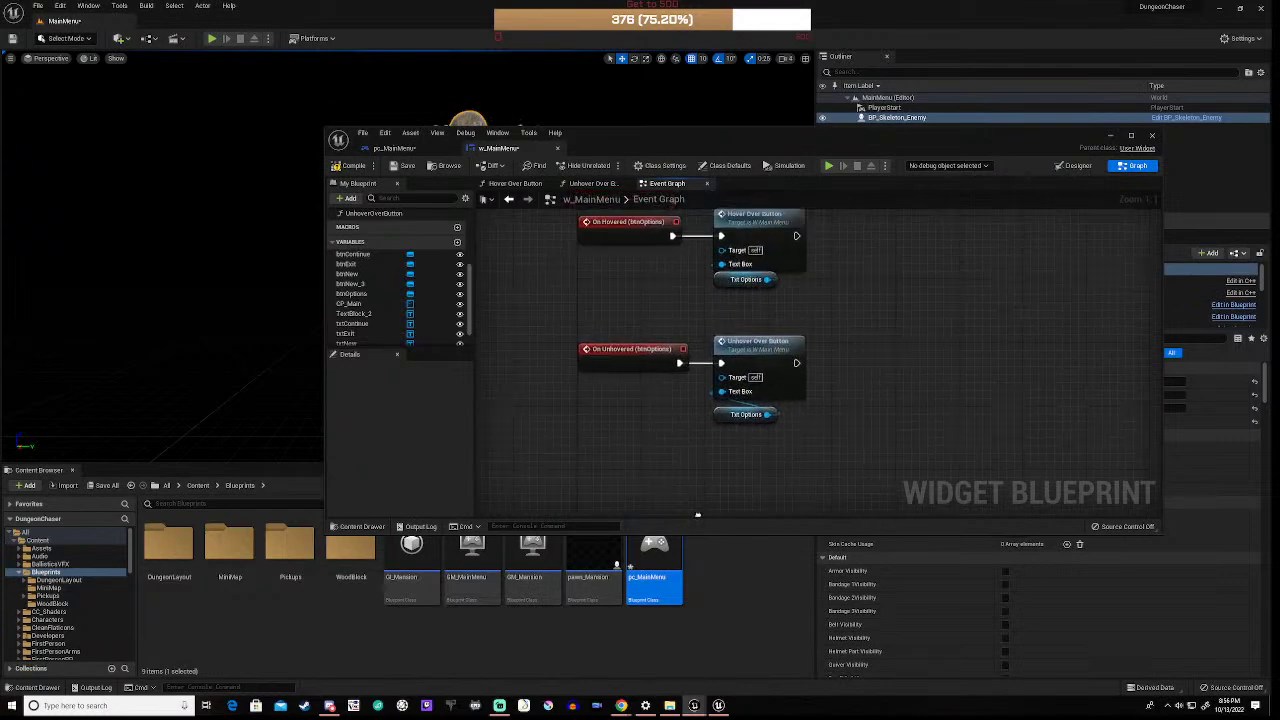
{"action": "left_click_drag", "start_coordinate": [700, 233], "coordinate": [751, 466]}
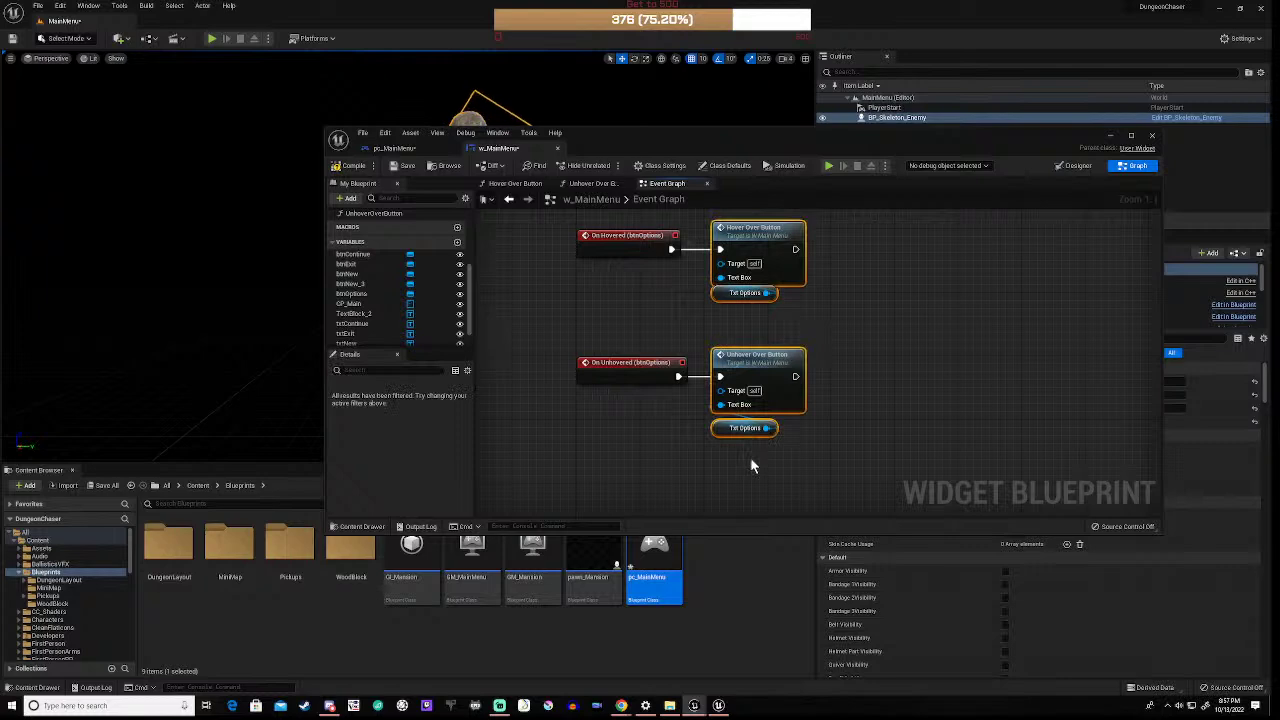
{"action": "key", "text": "ctrl+v"}
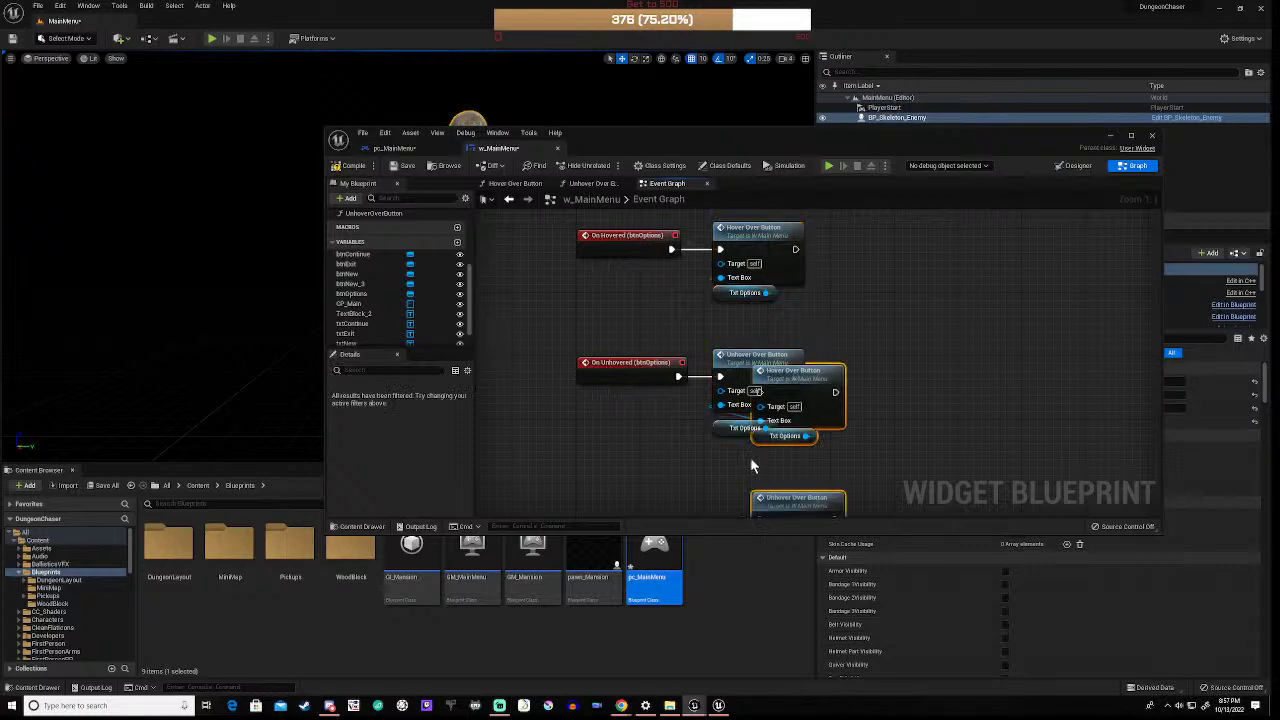
{"action": "right_click_drag", "start_coordinate": [664, 463], "coordinate": [652, 327]}
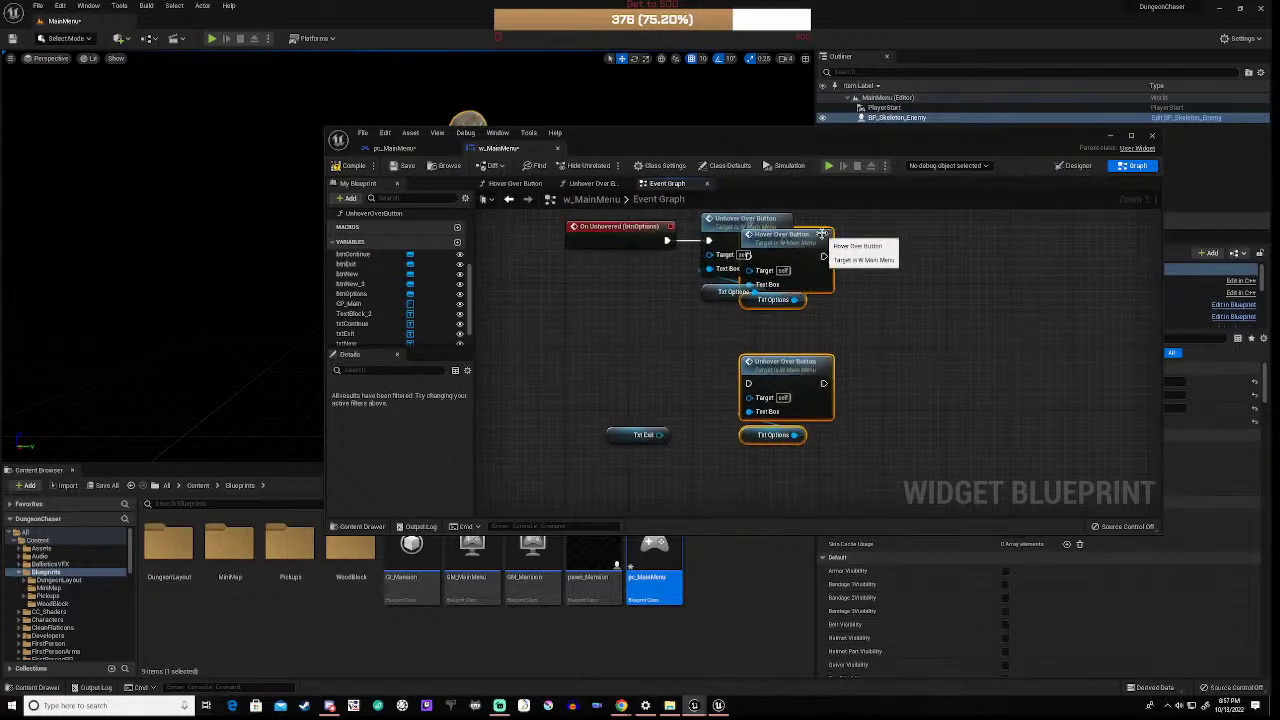
{"action": "left_click_drag", "start_coordinate": [826, 238], "coordinate": [782, 372]}
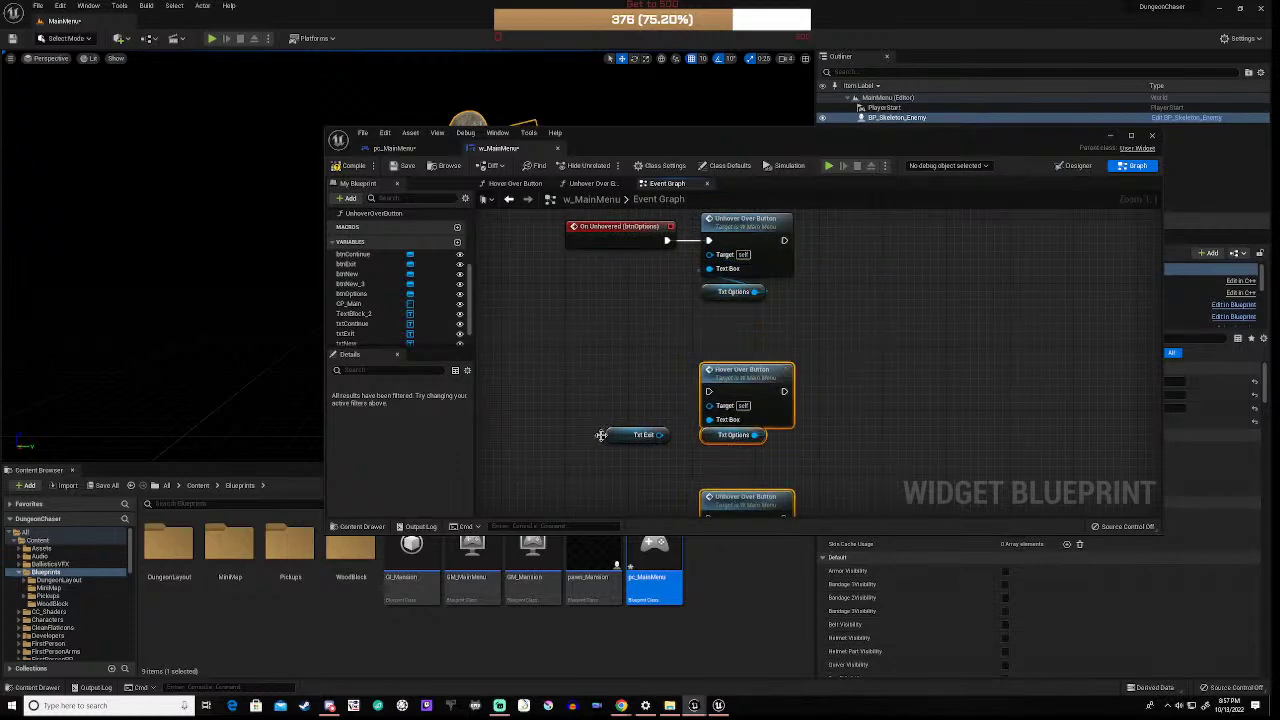
Step: Delete the Txt Options getters from the copied Hover Over Button and Unhover Over Button nodes
{"action": "right_click_drag", "start_coordinate": [603, 436], "coordinate": [665, 401]}
{"action": "left_click", "coordinate": [764, 373]}
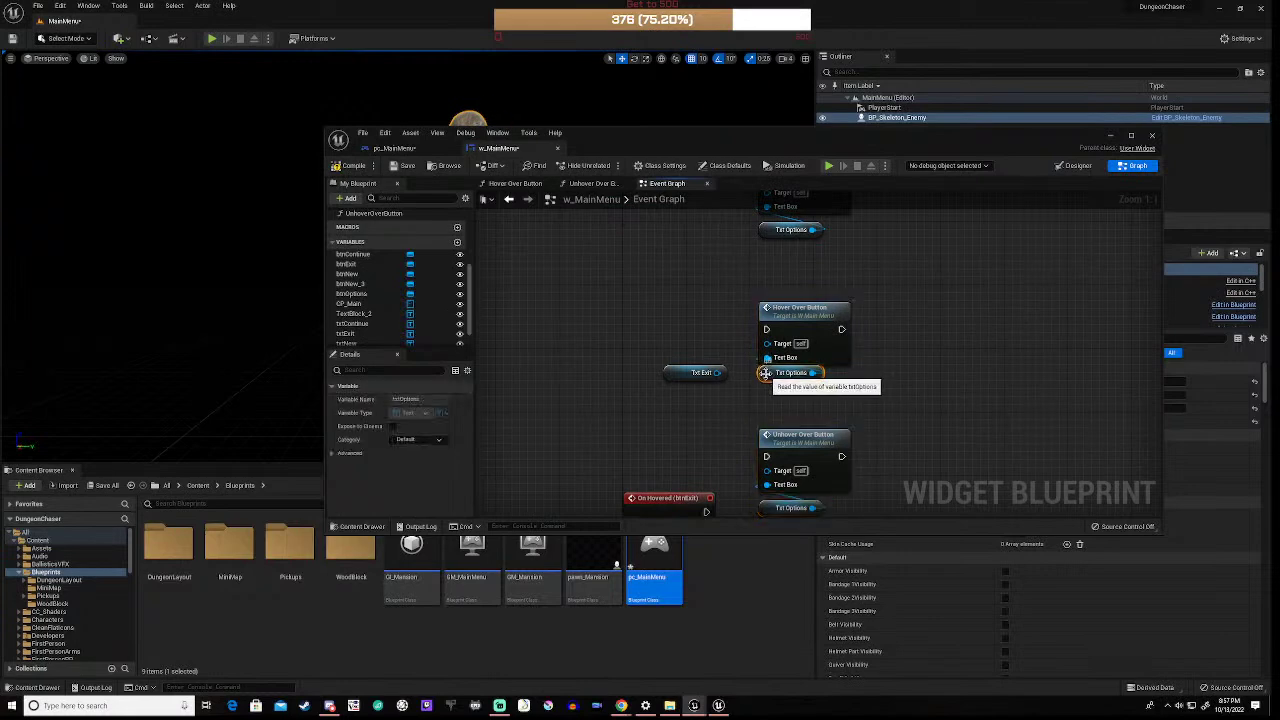
{"action": "key", "text": "Delete"}
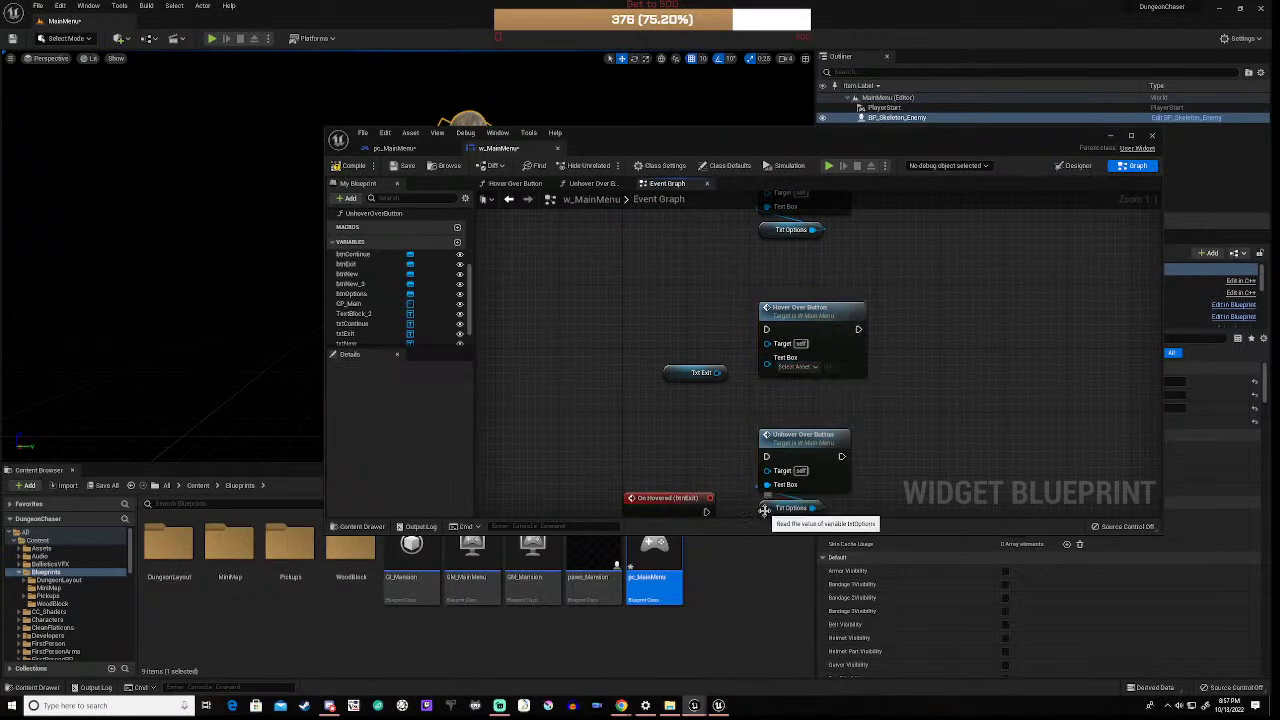
{"action": "left_click", "coordinate": [765, 508]}
{"action": "key", "text": "Delete"}
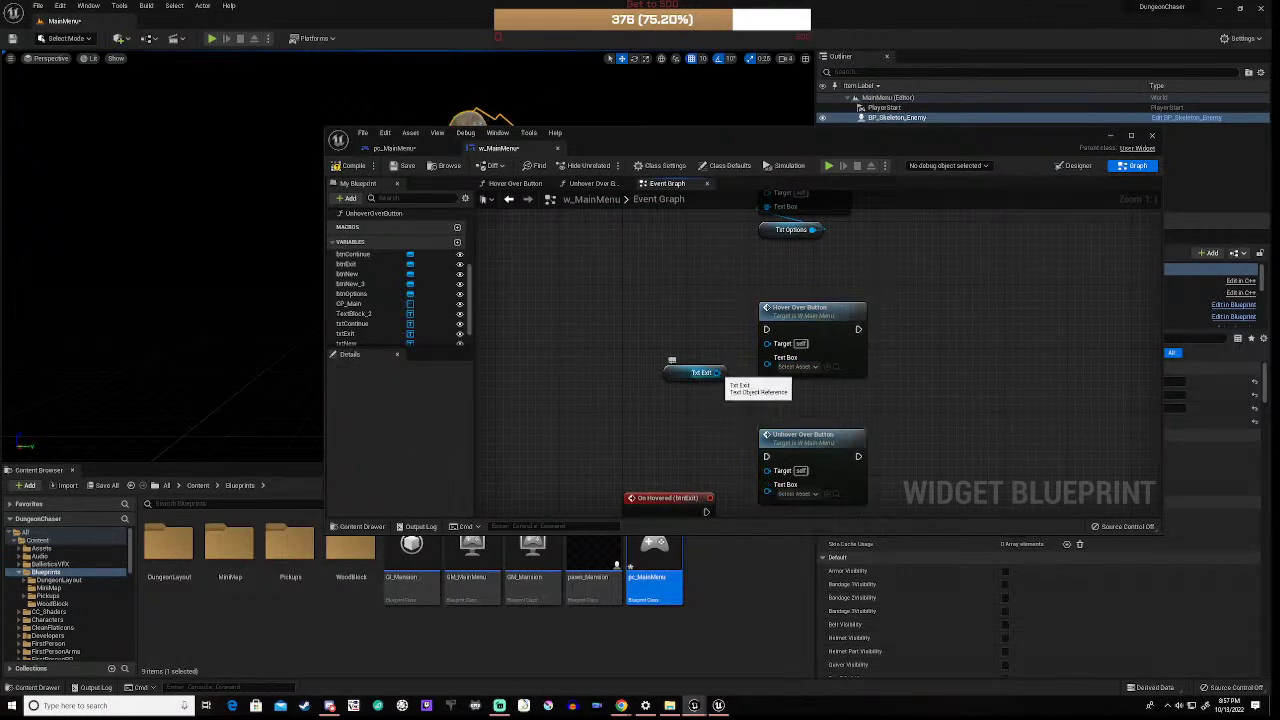
Step: Connect Txt Exit to the copied Hover Over Button's Text Box input and a duplicate Txt Exit to Unhover Over Button's, tucking each beneath its node
{"action": "left_click_drag", "start_coordinate": [714, 373], "coordinate": [762, 372]}
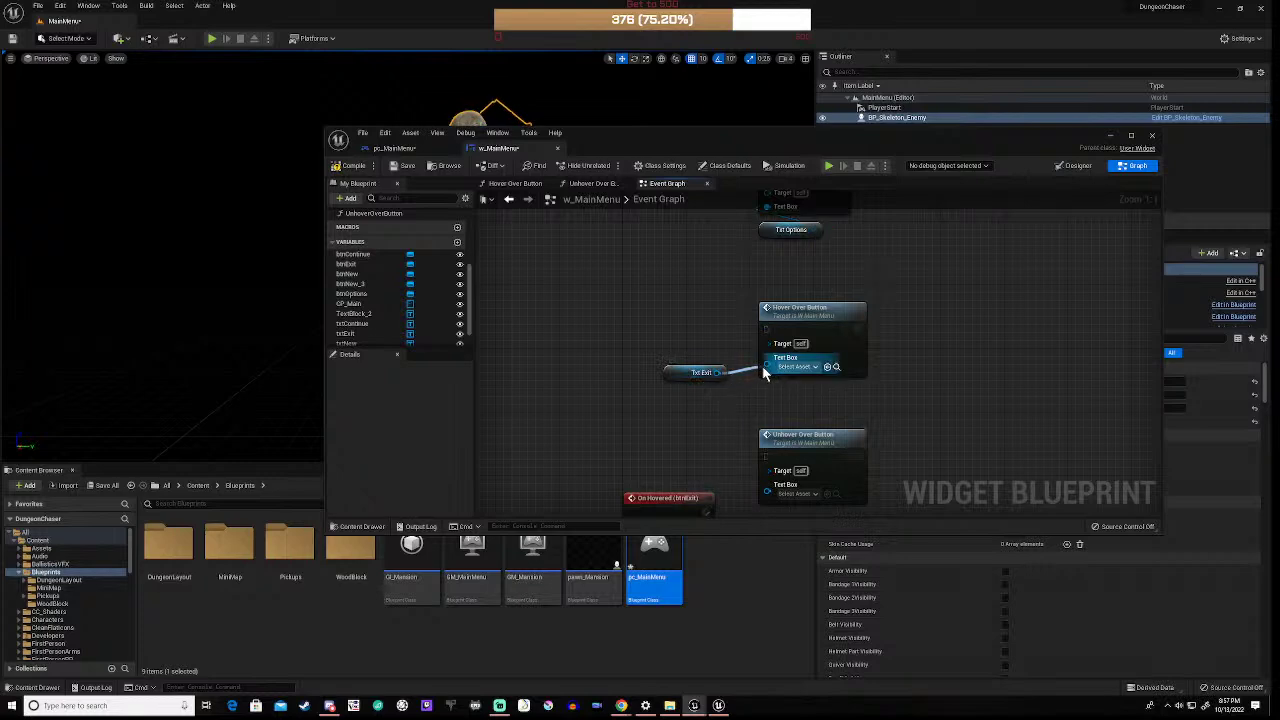
{"action": "left_click", "coordinate": [687, 375]}
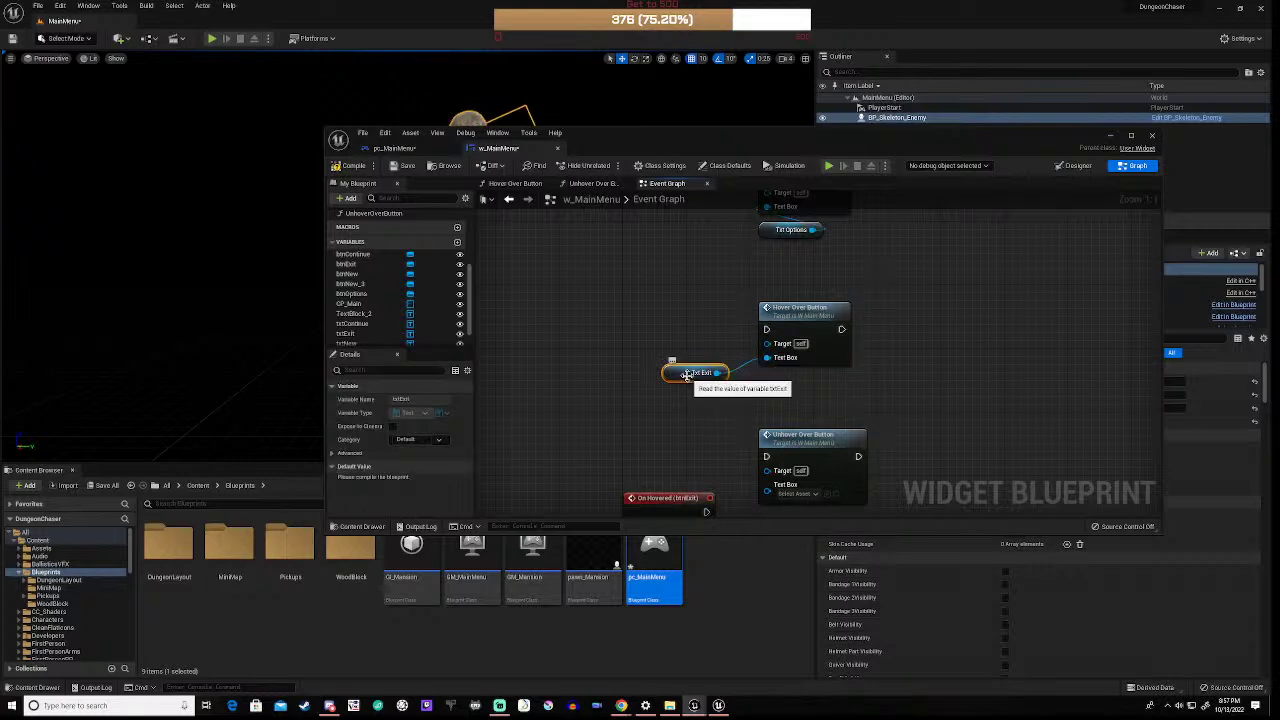
{"action": "key", "text": "ctrl+v"}
{"action": "left_click", "coordinate": [684, 375]}
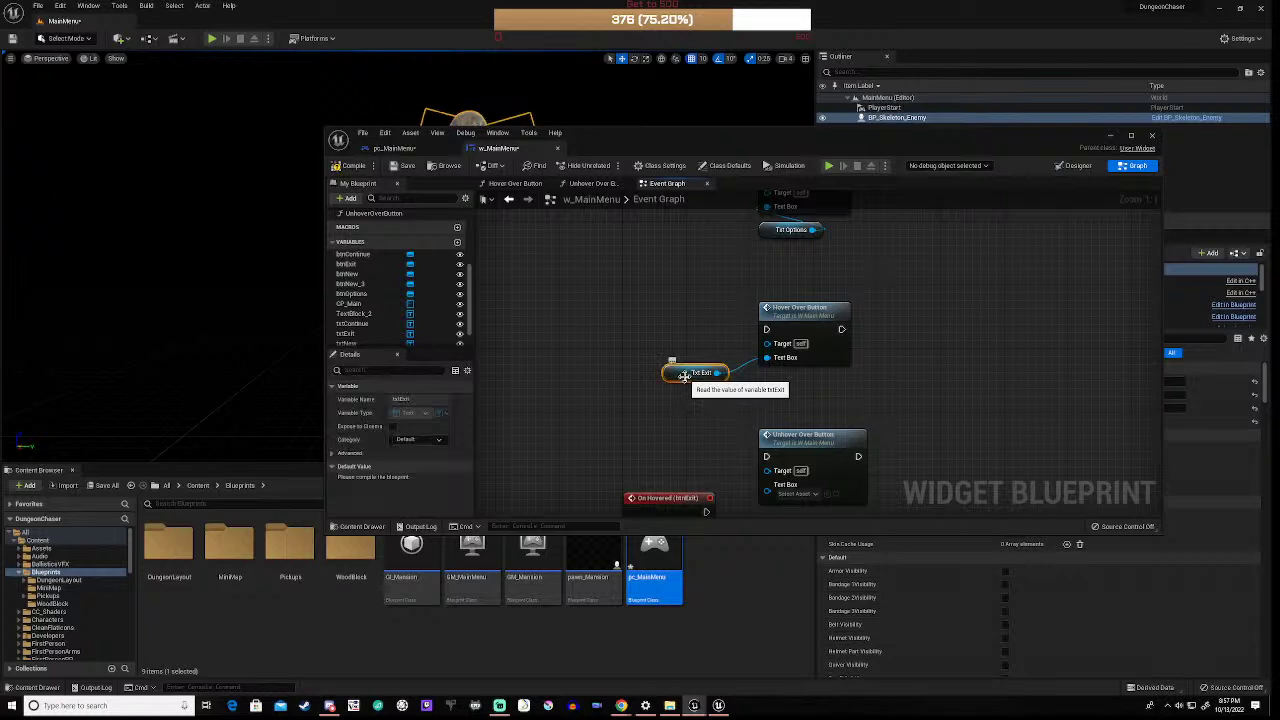
{"action": "key", "text": "ctrl+v"}
{"action": "left_click_drag", "start_coordinate": [693, 388], "coordinate": [767, 459]}
{"action": "left_click_drag", "start_coordinate": [700, 347], "coordinate": [789, 347]}
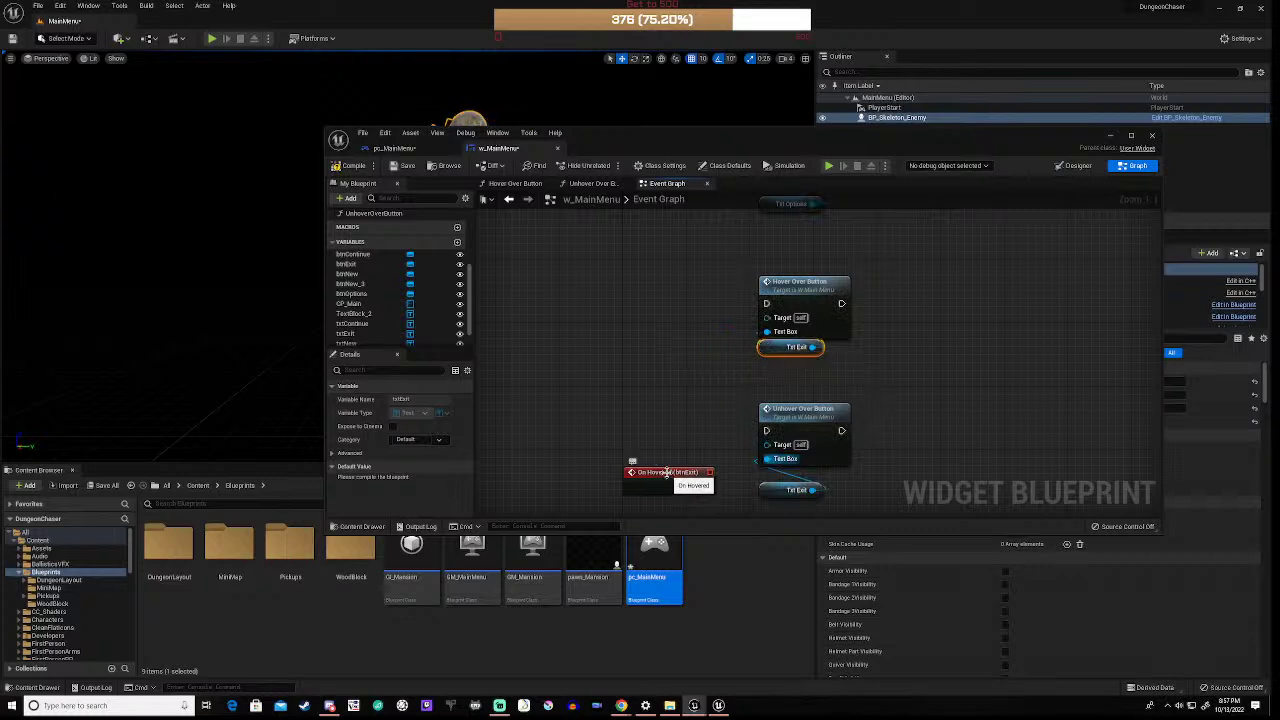
Step: Move btnExit's On Hovered and On Unhovered events beside the copied nodes and wire them to Hover Over Button and Unhover Over Button respectively
{"action": "left_click_drag", "start_coordinate": [666, 472], "coordinate": [766, 303]}
{"action": "right_click_drag", "start_coordinate": [674, 412], "coordinate": [683, 277]}
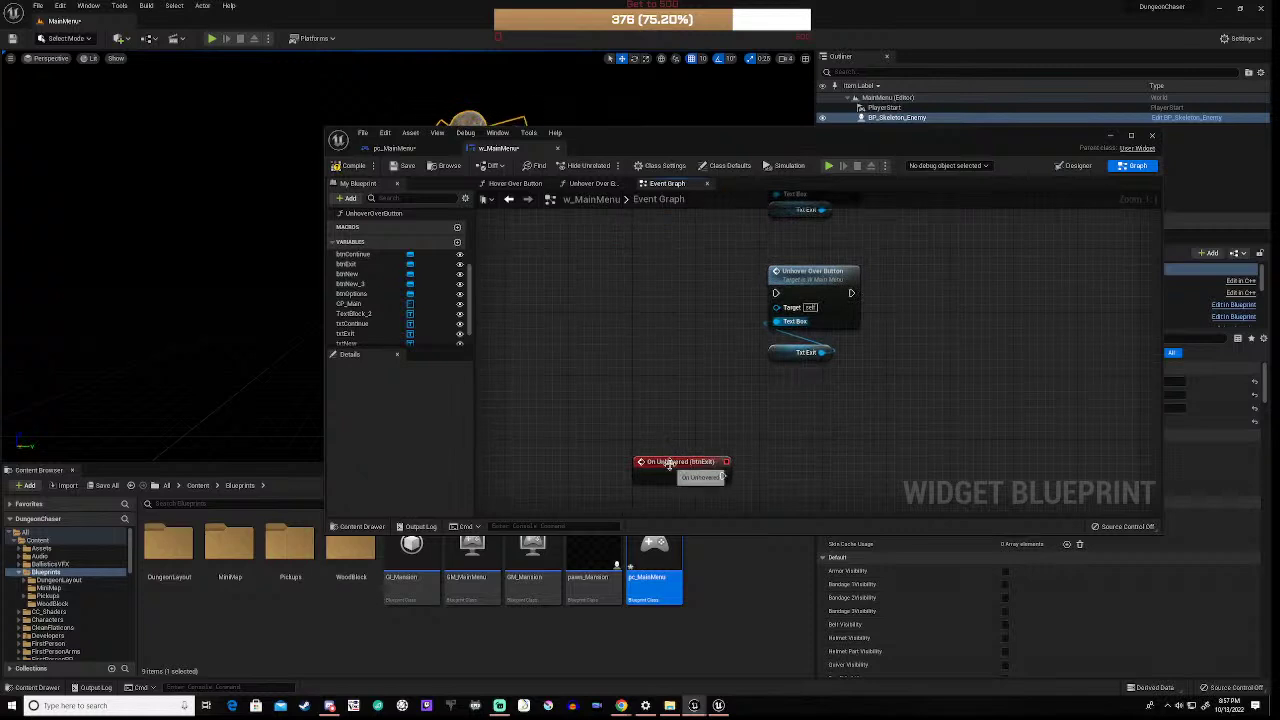
{"action": "left_click_drag", "start_coordinate": [667, 456], "coordinate": [777, 294]}
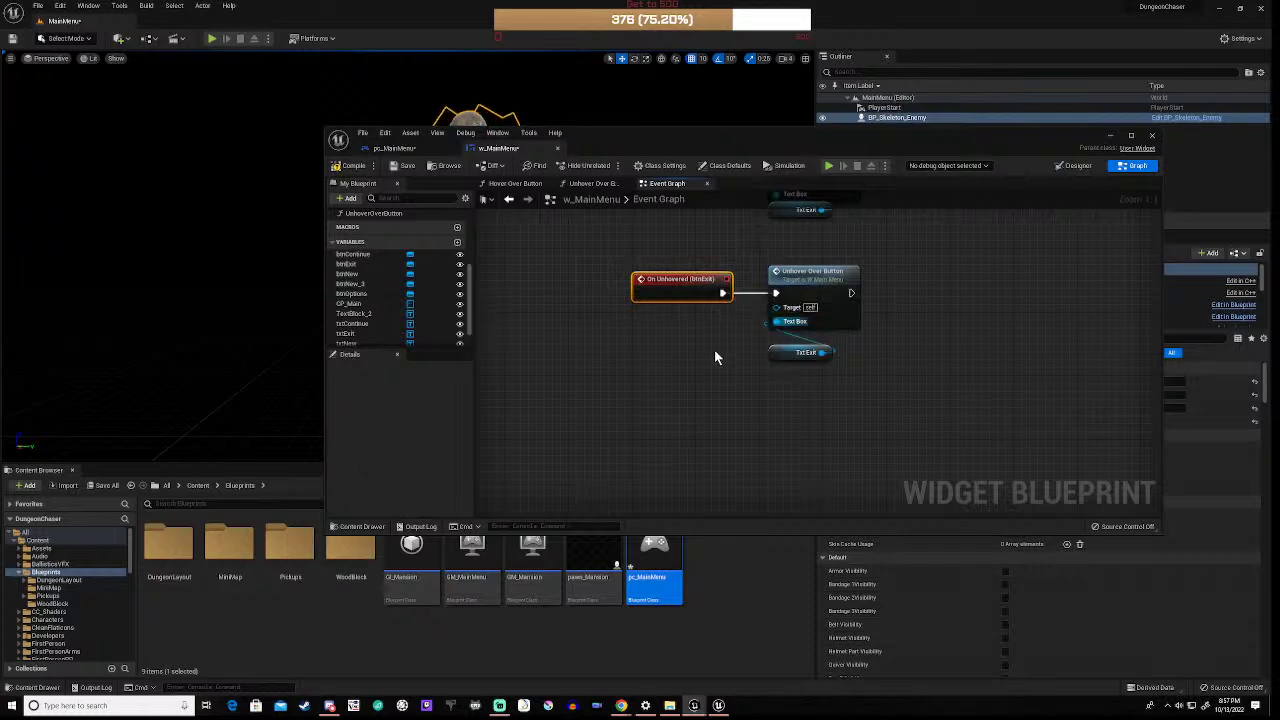
{"action": "scroll", "coordinate": [714, 351], "scroll_direction": "down", "scroll_amount": 3}
{"action": "left_click", "coordinate": [760, 353]}
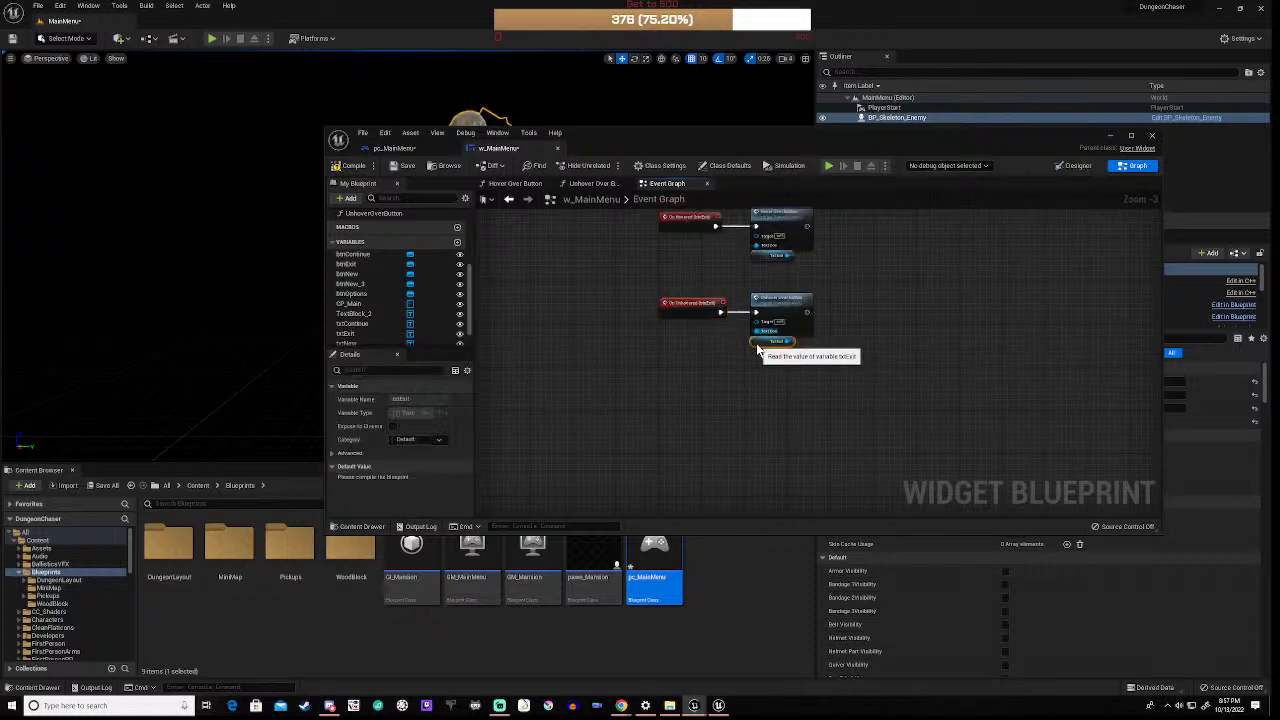
{"action": "right_click_drag", "start_coordinate": [717, 360], "coordinate": [685, 420]}
{"action": "left_click", "coordinate": [642, 351]}
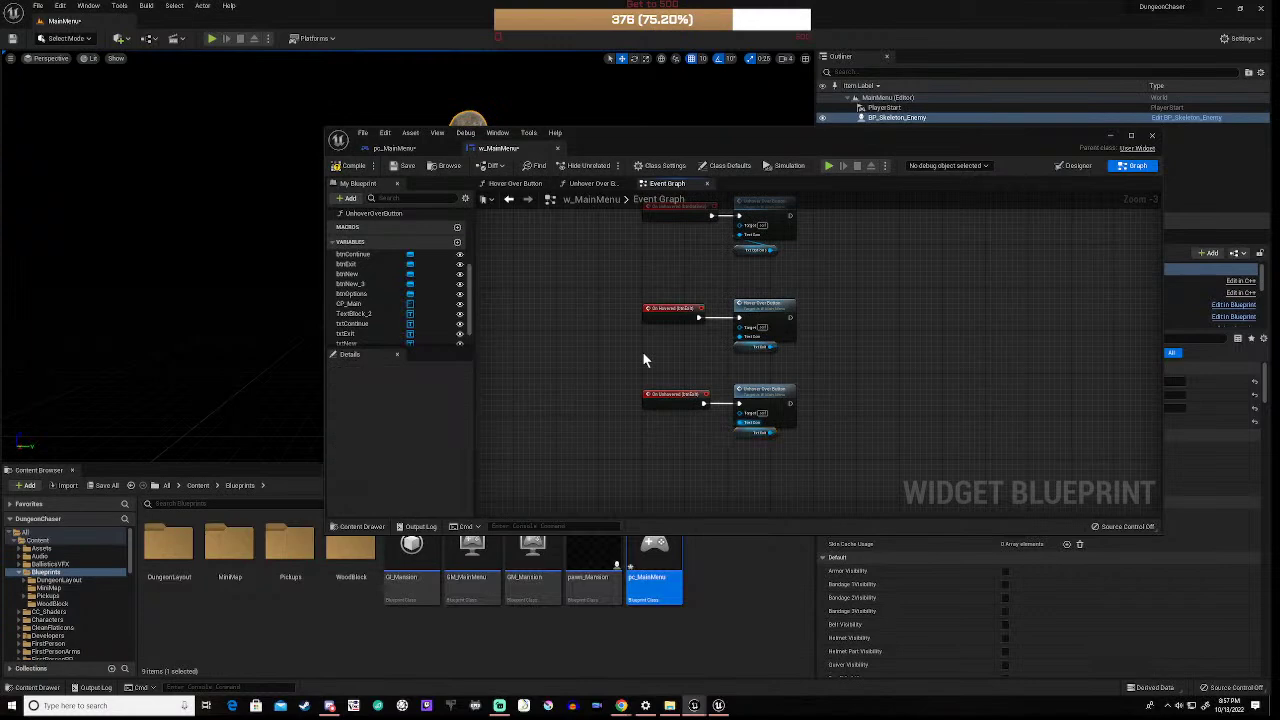
Step: Add an On Clicked event for btnExit to the Event Graph
{"action": "left_click", "coordinate": [364, 264]}
{"action": "scroll", "coordinate": [444, 470], "scroll_direction": "down", "scroll_amount": 10}
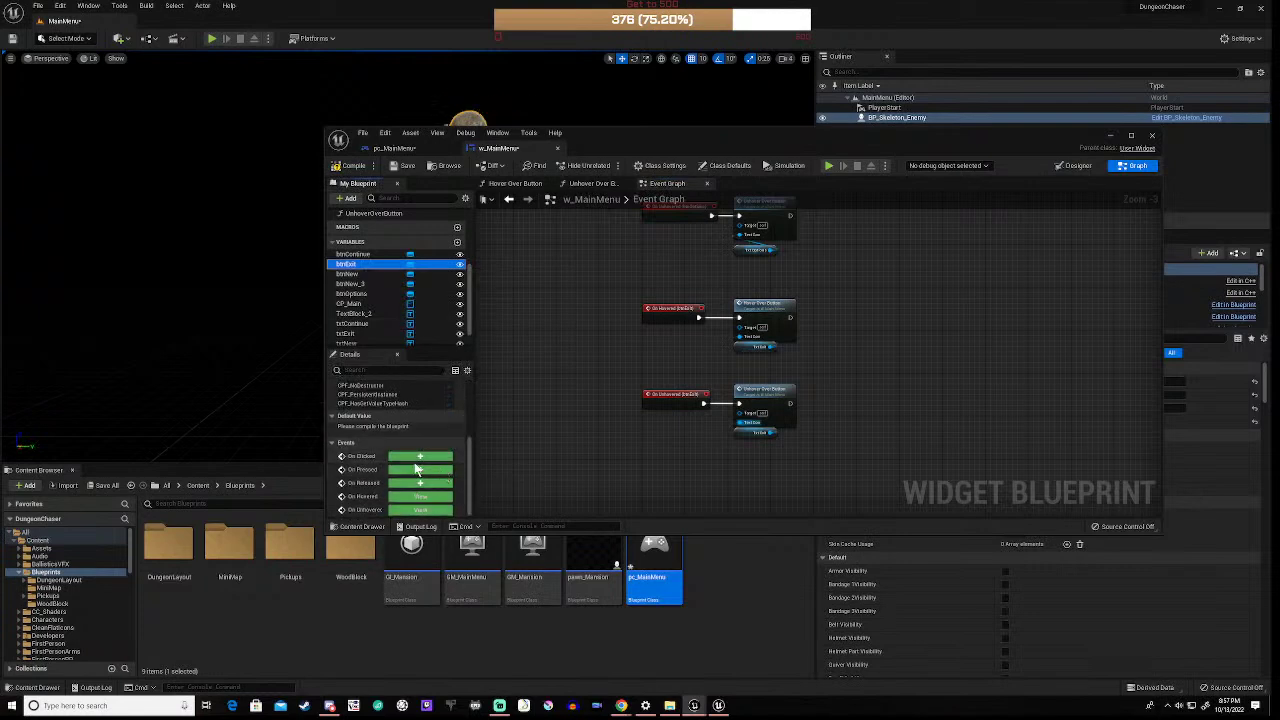
{"action": "left_click", "coordinate": [430, 457]}
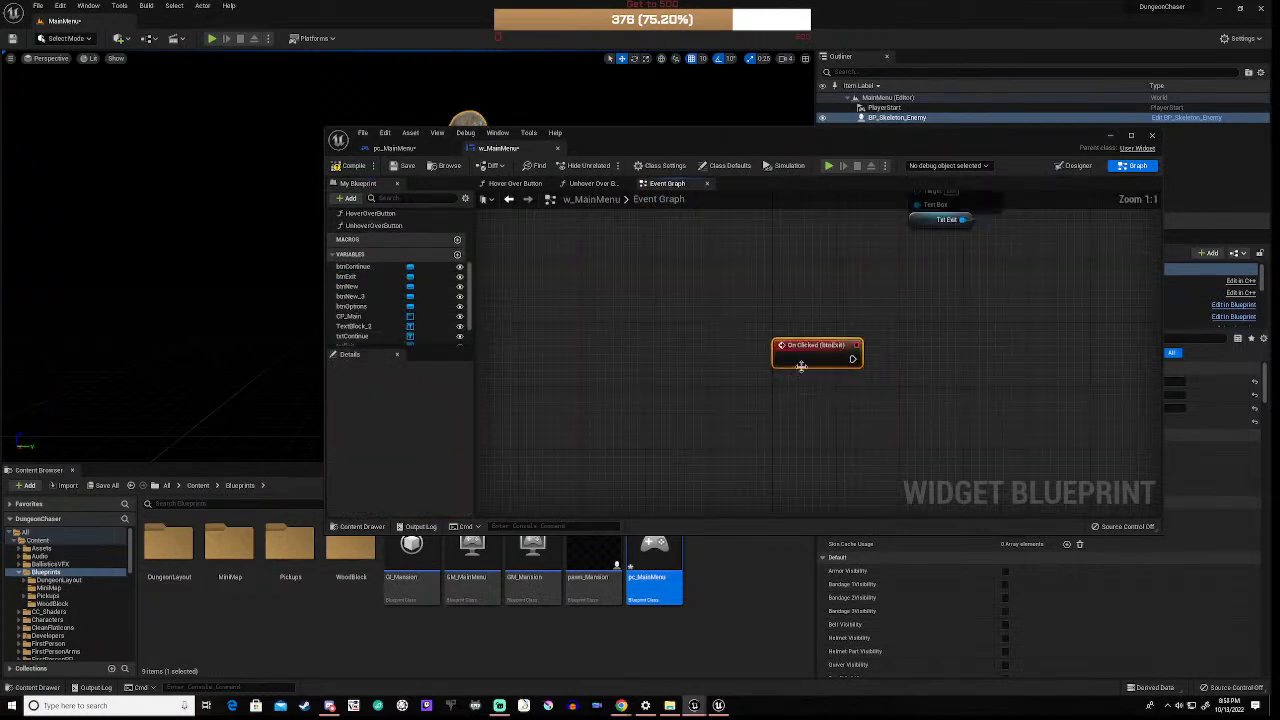
Step: Add a Quit Game node driven by btnExit's On Clicked event and line it up with the event
{"action": "right_click_drag", "start_coordinate": [884, 354], "coordinate": [749, 374]}
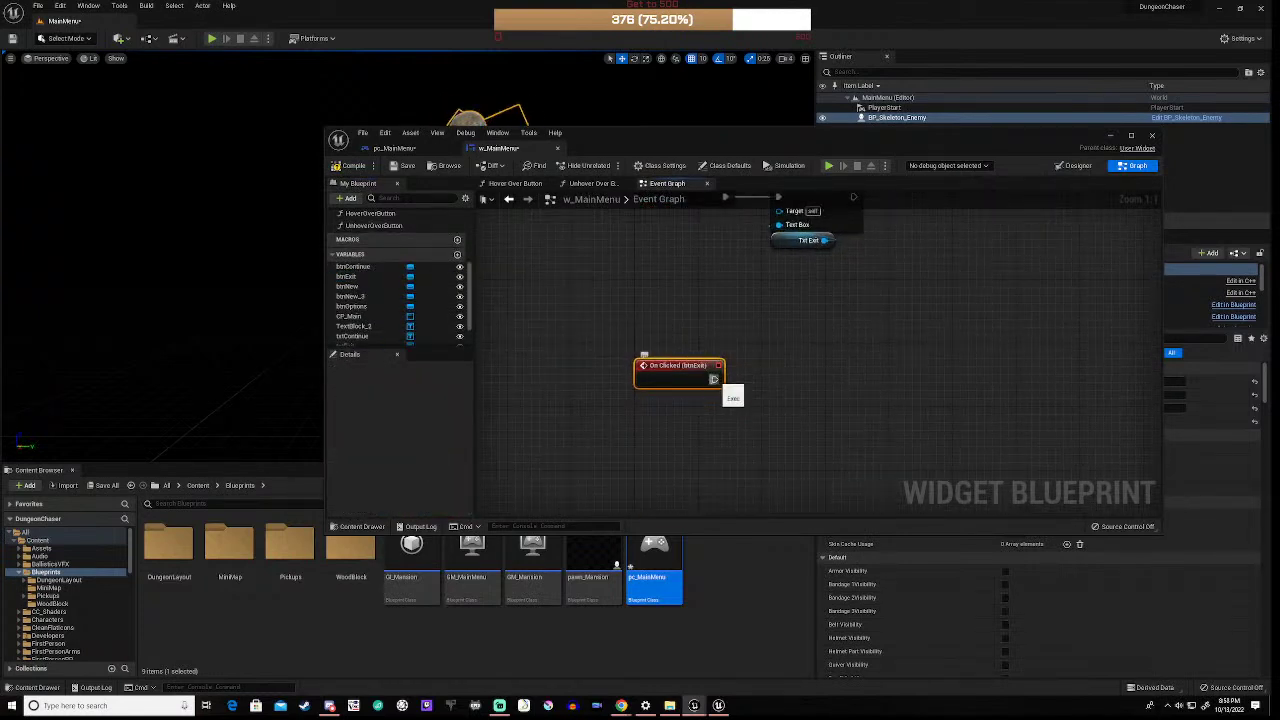
{"action": "left_click_drag", "start_coordinate": [713, 379], "coordinate": [773, 381]}
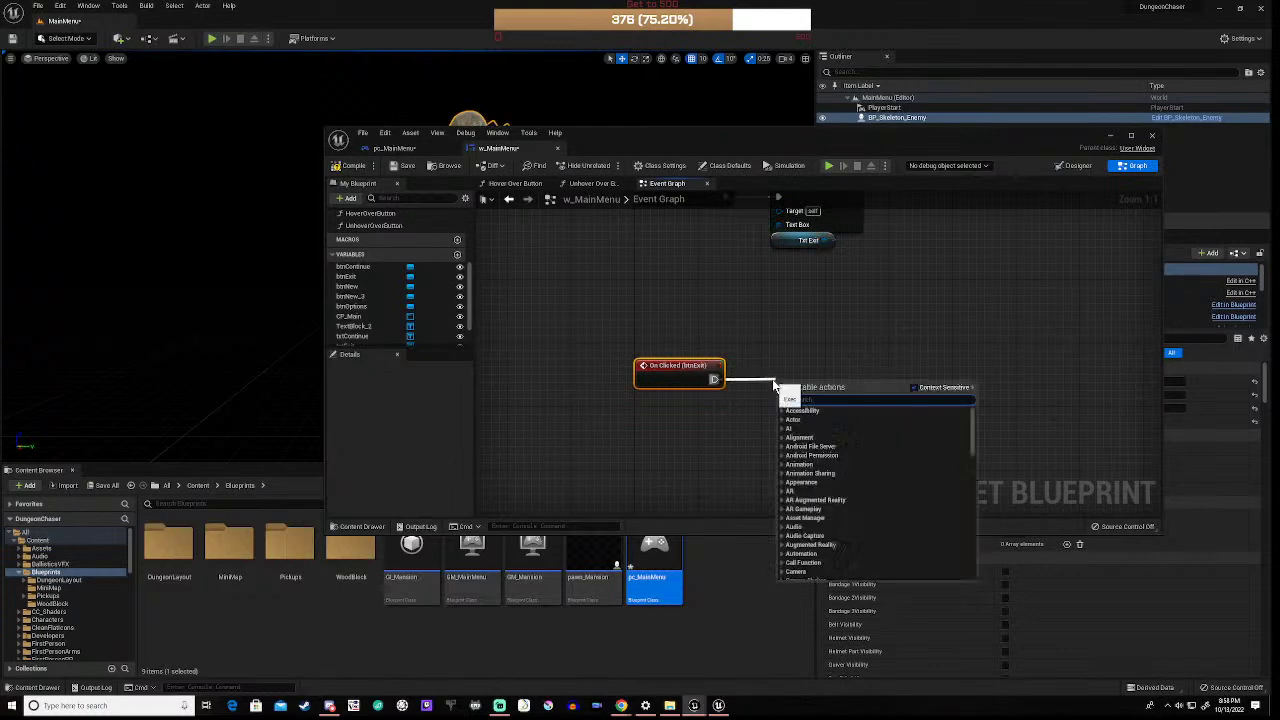
{"action": "type", "text": "exist"}
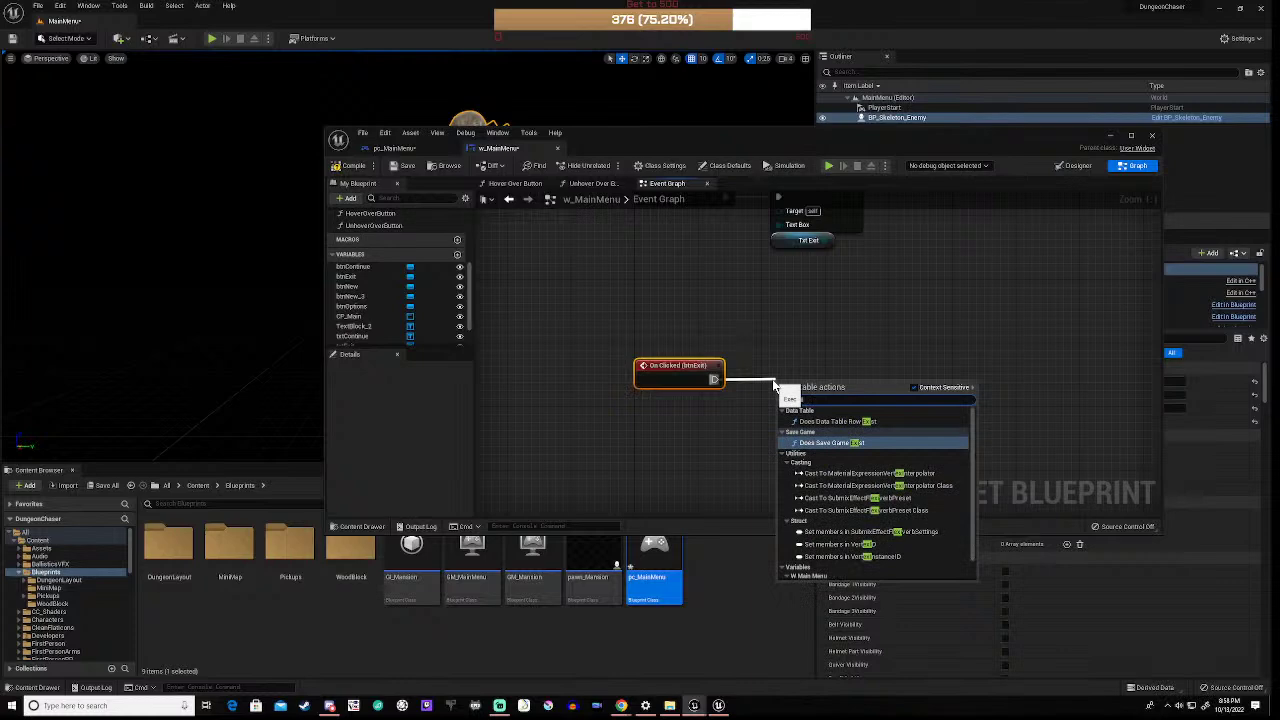
{"action": "key", "text": "BackSpace"}
{"action": "key", "text": "BackSpace"}
{"action": "key", "text": "BackSpace"}
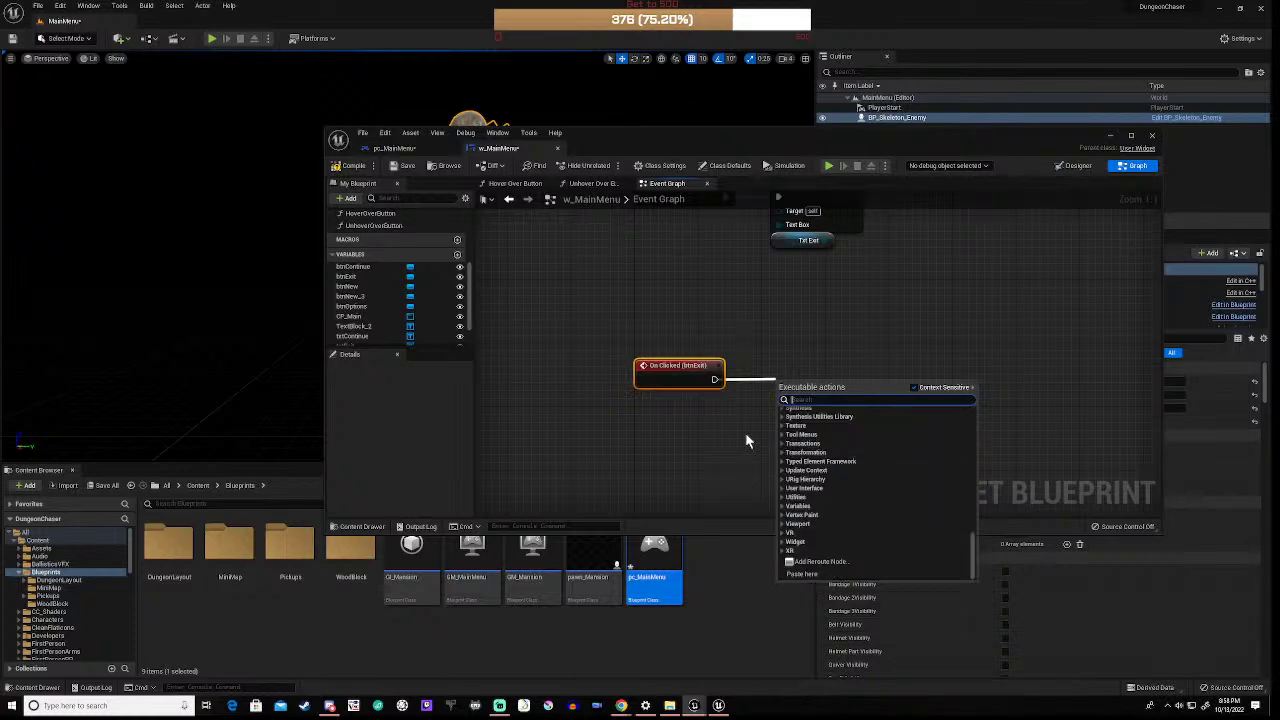
{"action": "type", "text": "game"}
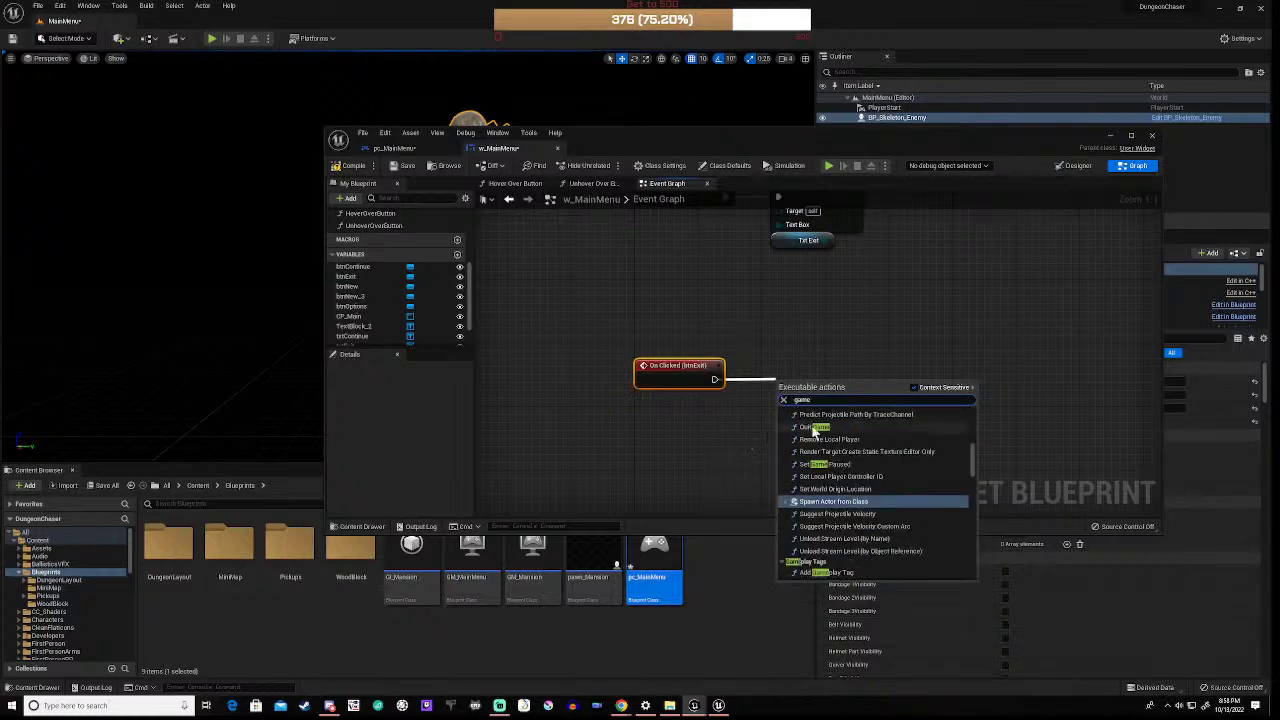
{"action": "left_click", "coordinate": [814, 427]}
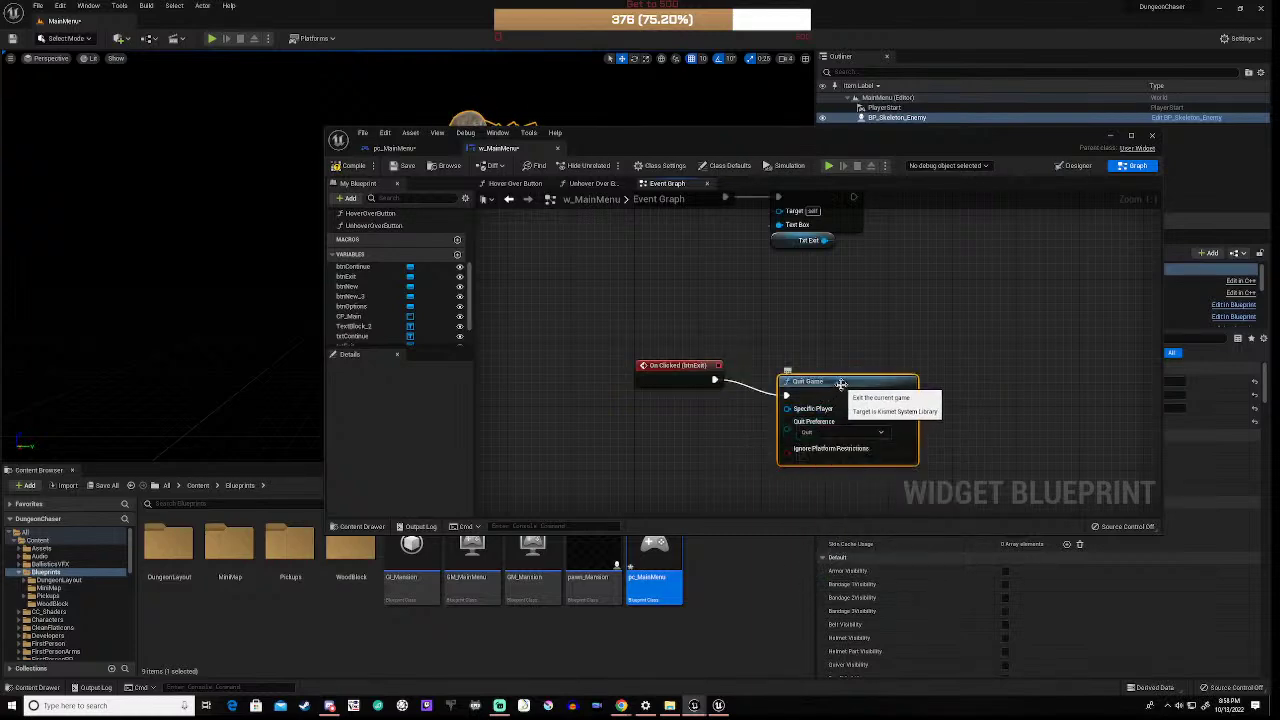
{"action": "left_click_drag", "start_coordinate": [841, 384], "coordinate": [849, 368]}
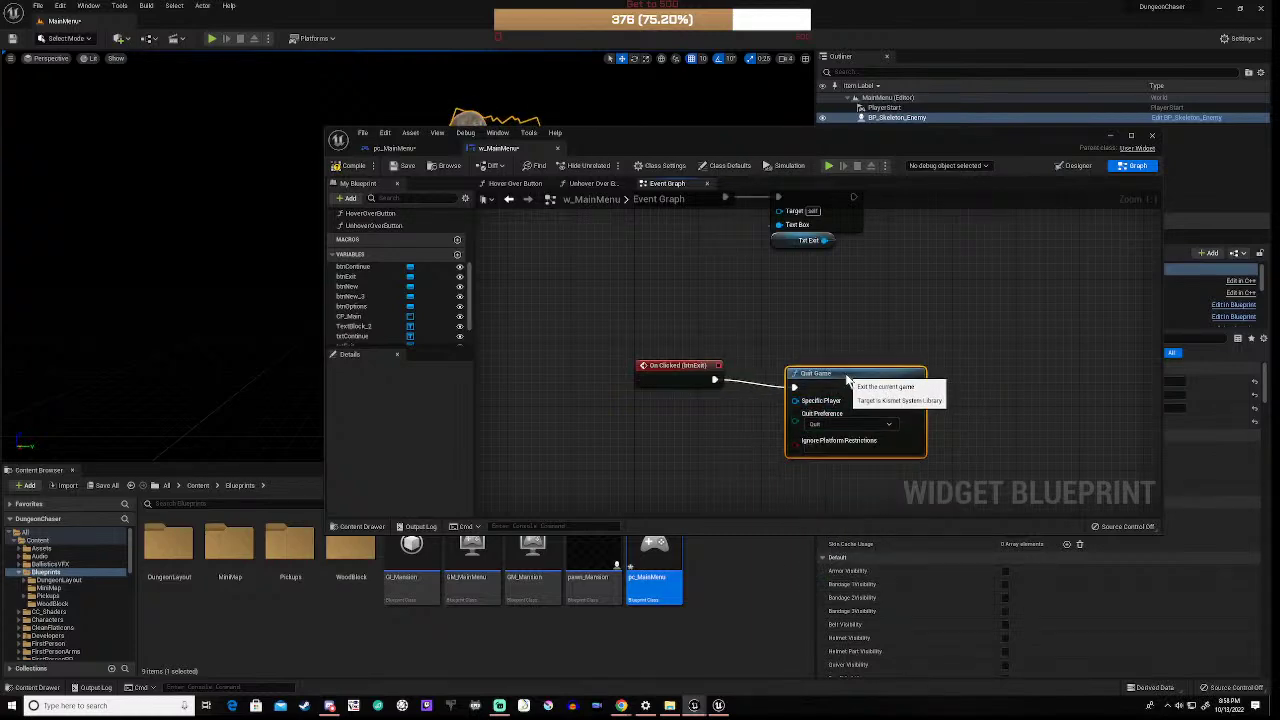
{"action": "left_click", "coordinate": [759, 436]}
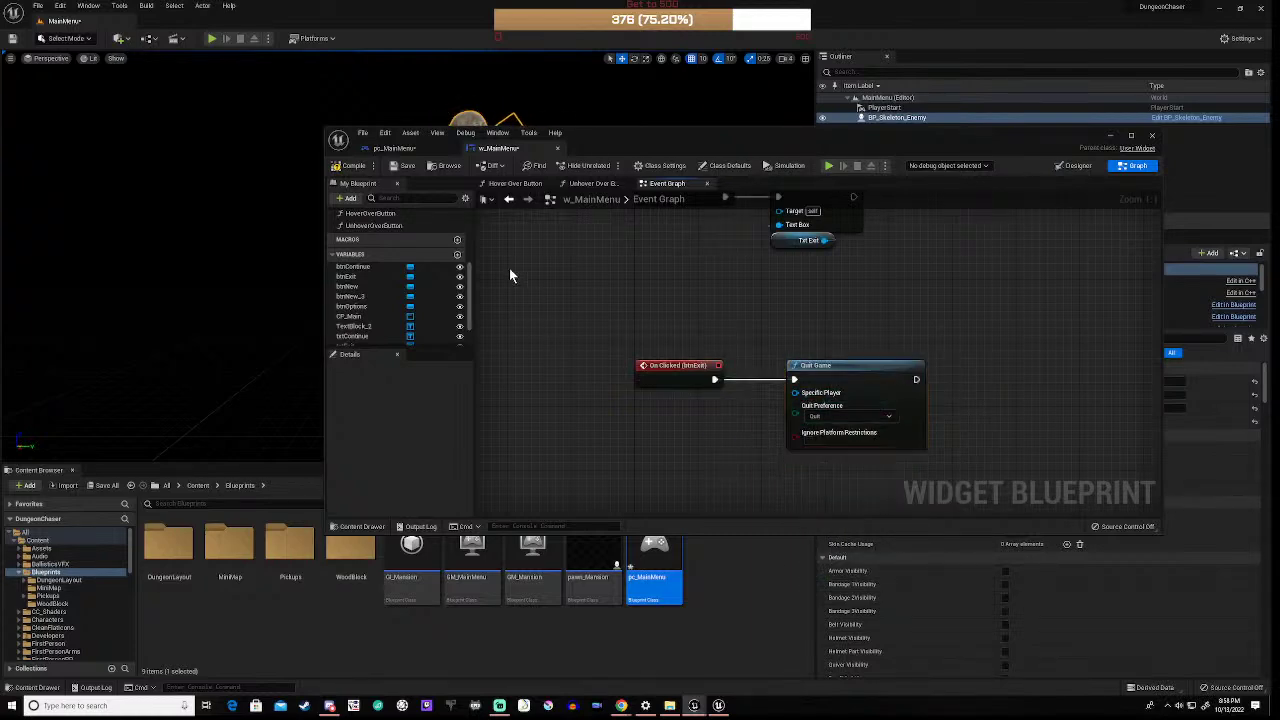
Step: Compile w_MainMenu, play the level to test quitting through the lowest menu entry, and dismiss the Message Log
{"action": "left_click", "coordinate": [356, 166]}
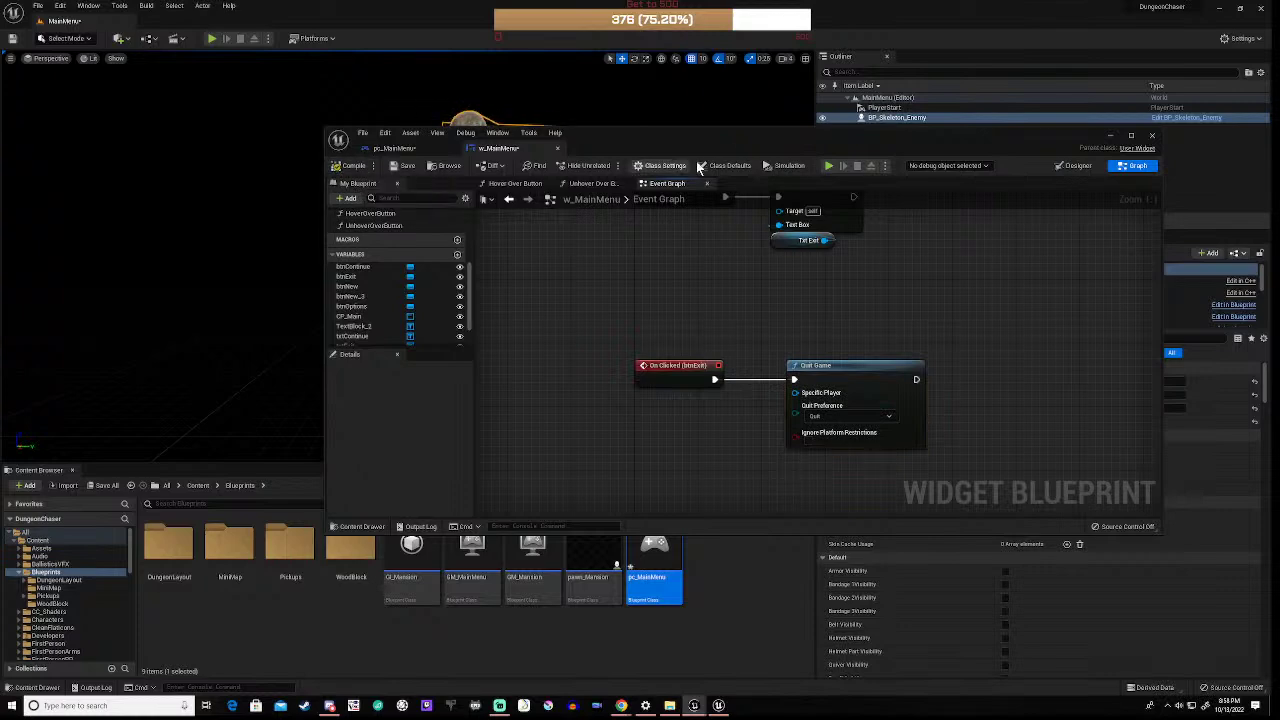
{"action": "left_click", "coordinate": [828, 165]}
{"action": "left_click_drag", "start_coordinate": [811, 138], "coordinate": [766, 487]}
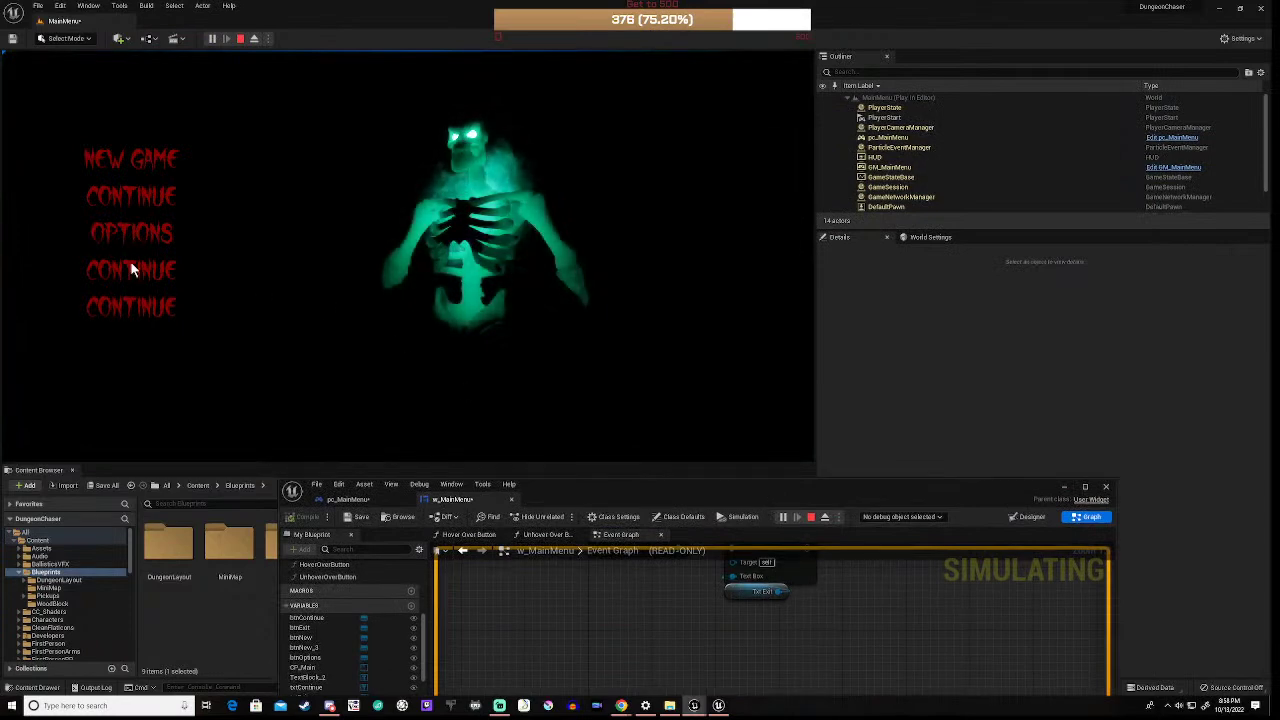
{"action": "left_click", "coordinate": [143, 312]}
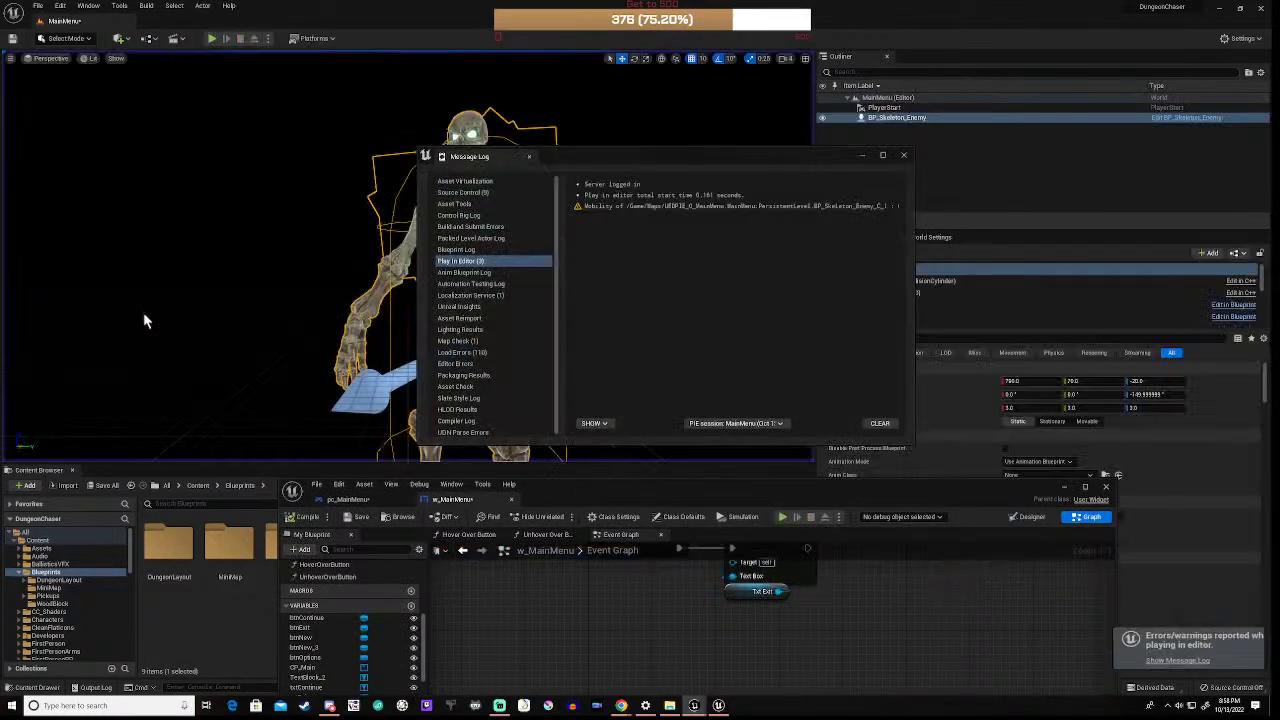
{"action": "left_click", "coordinate": [903, 156]}
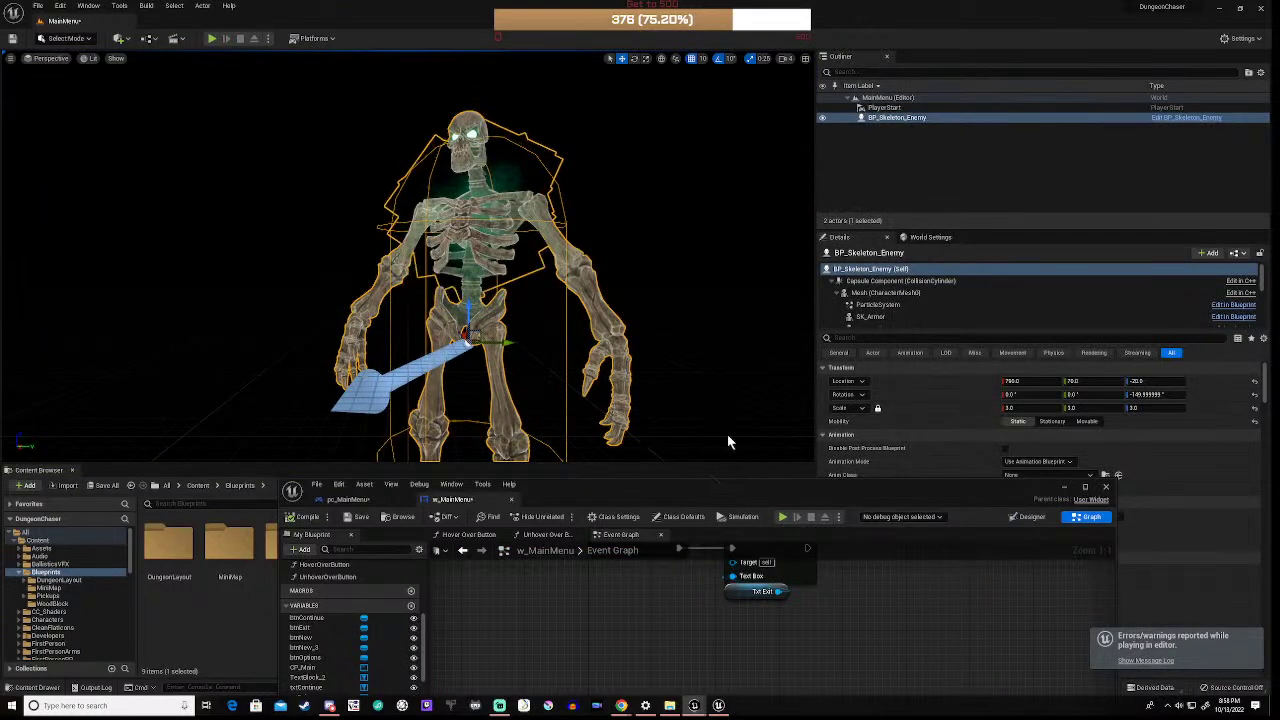
Step: Change the txtExit label's text to "exit game" in the w_MainMenu designer
{"action": "left_click_drag", "start_coordinate": [775, 487], "coordinate": [798, 251]}
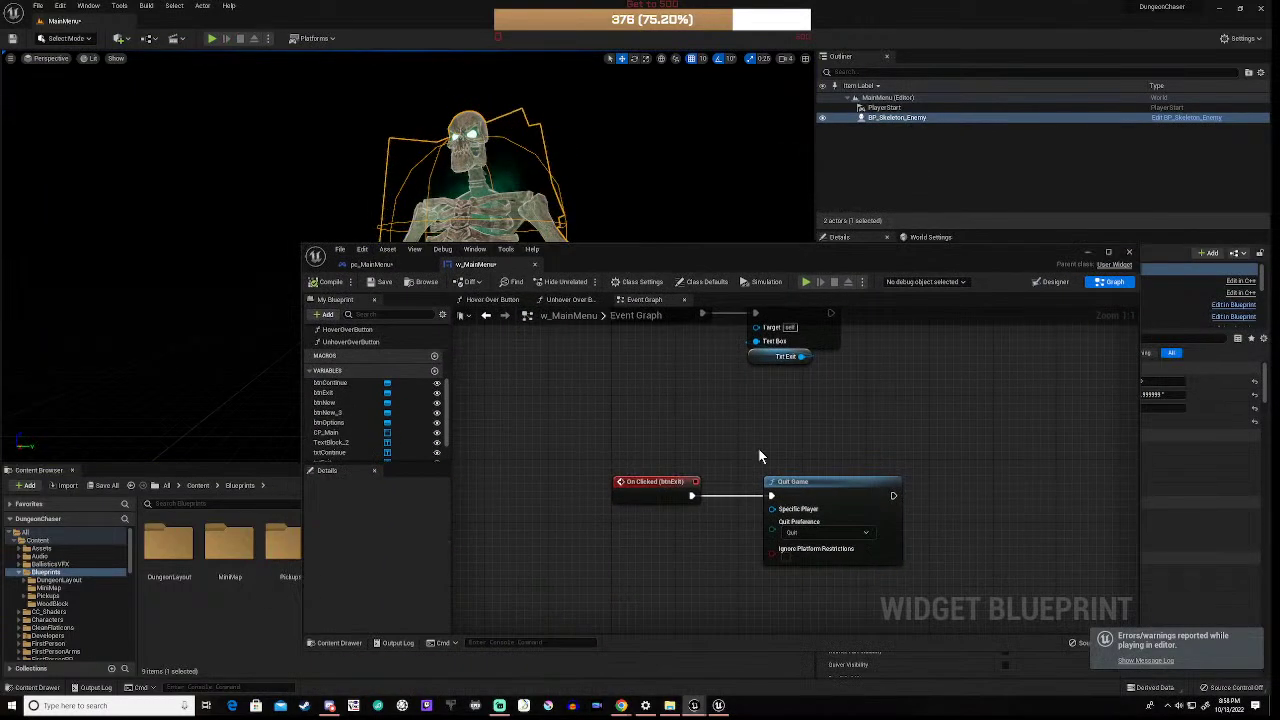
{"action": "left_click", "coordinate": [1045, 280]}
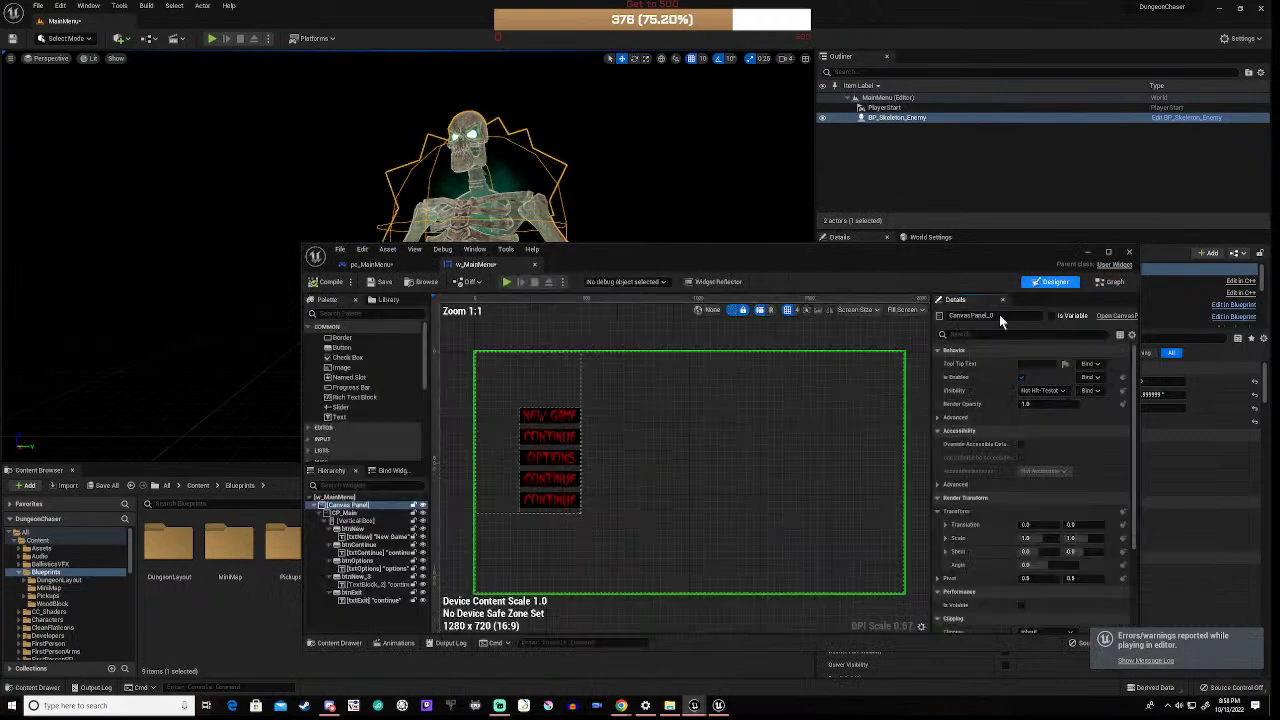
{"action": "left_click", "coordinate": [372, 600]}
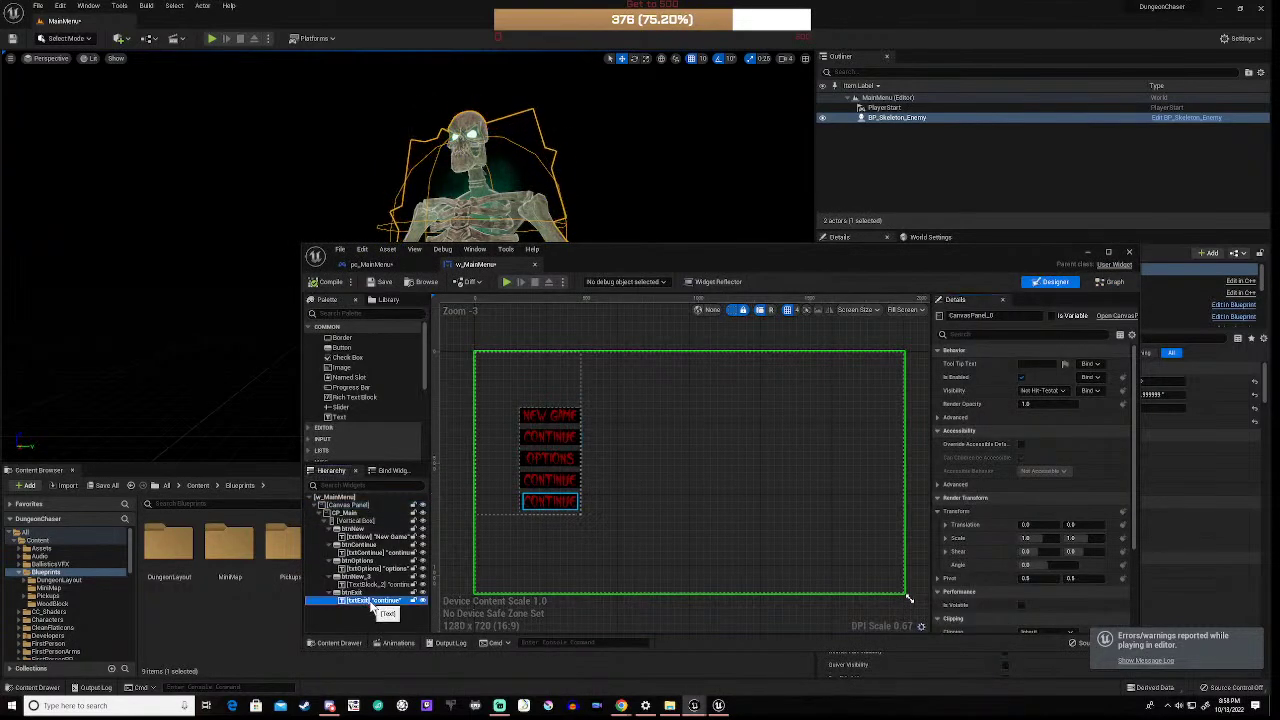
{"action": "left_click", "coordinate": [1035, 417]}
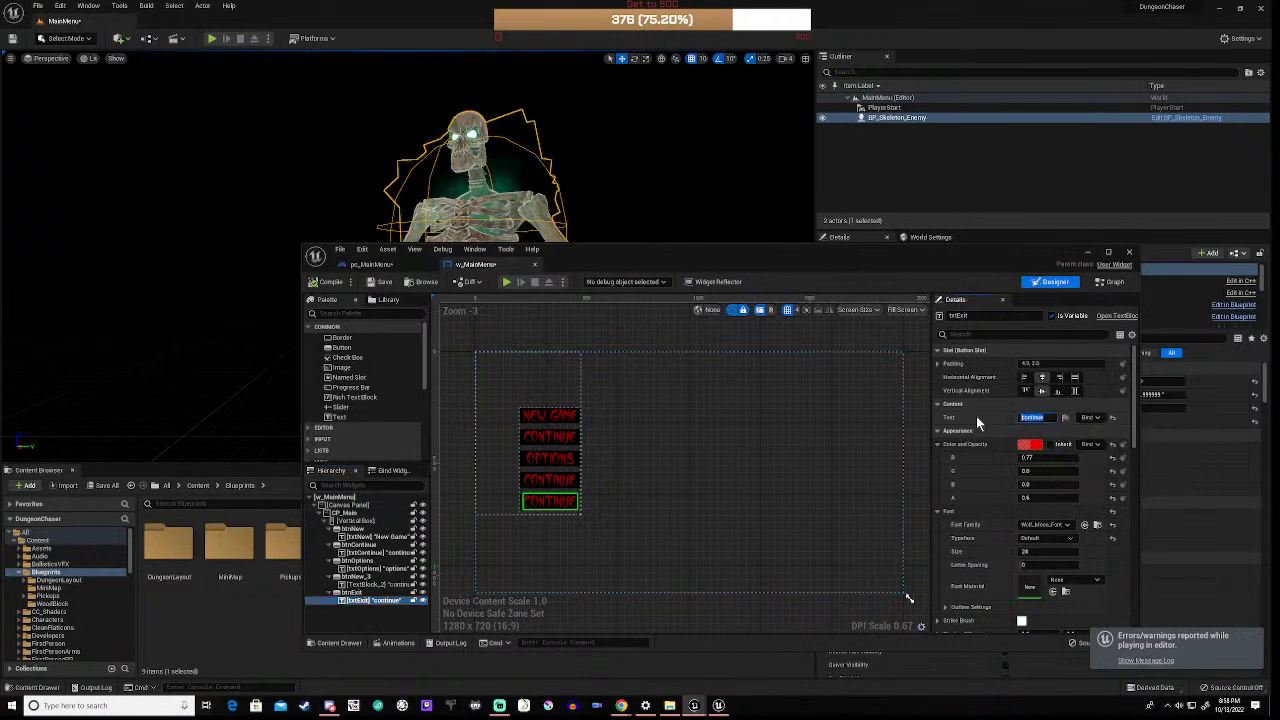
{"action": "type", "text": "Exi"}
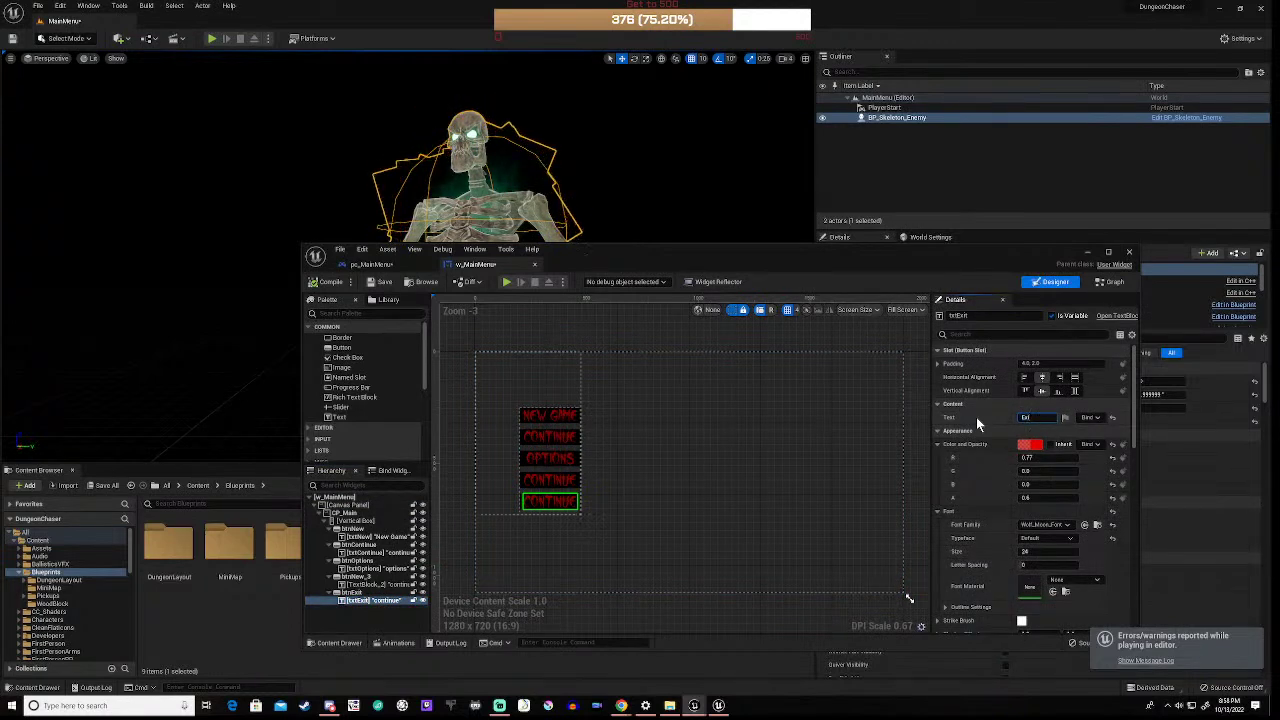
{"action": "key", "text": "BackSpace"}
{"action": "key", "text": "BackSpace"}
{"action": "key", "text": "BackSpace"}
{"action": "key", "text": "BackSpace"}
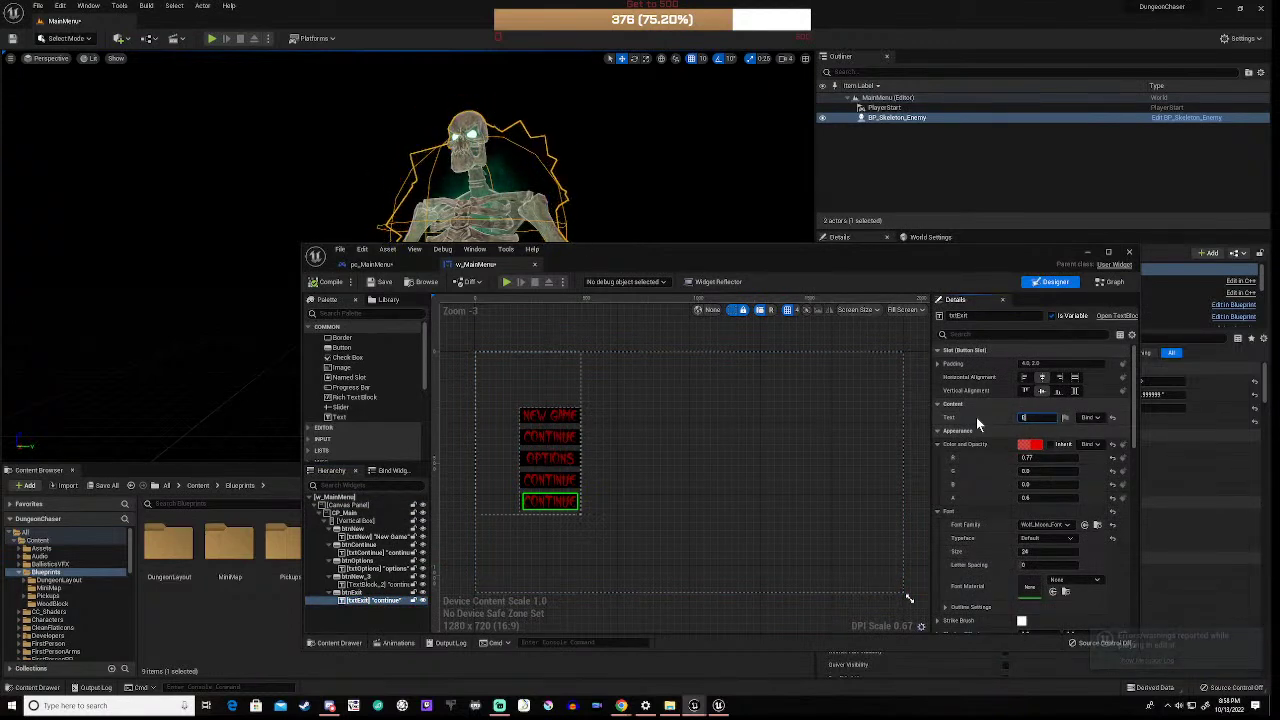
{"action": "type", "text": "exit"}
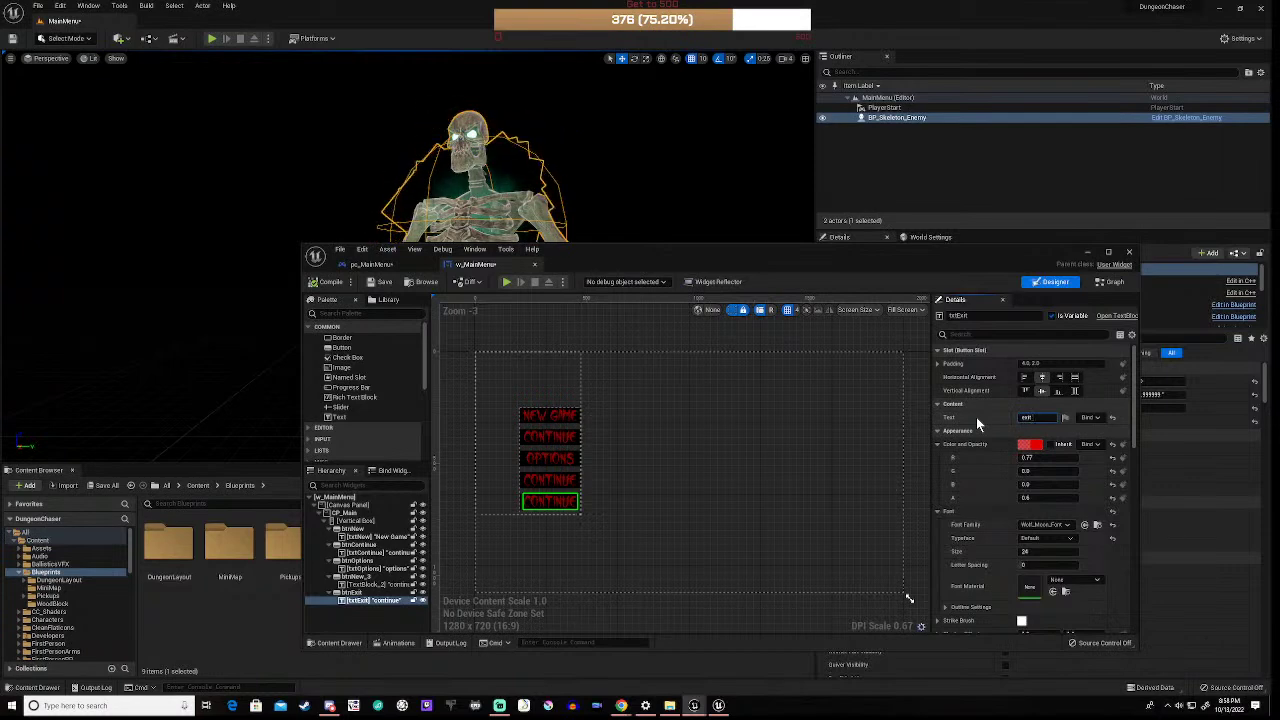
{"action": "type", "text": " game"}
{"action": "key", "text": "Return"}
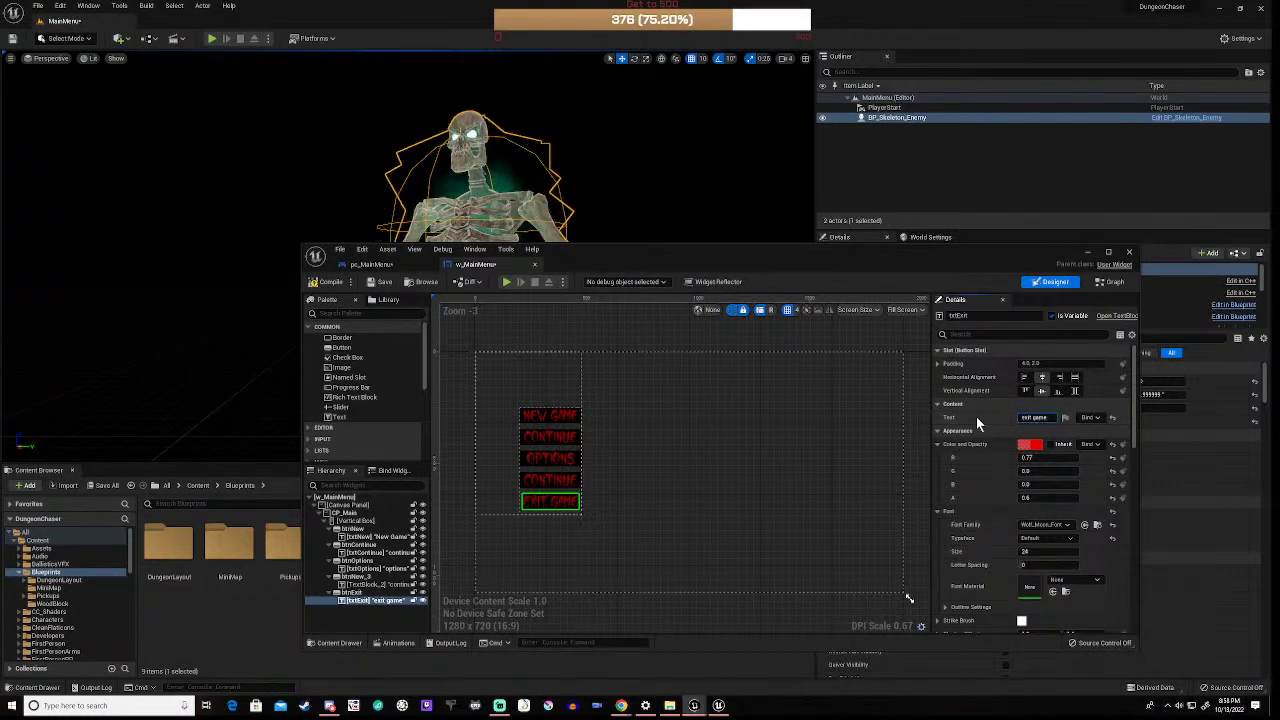
{"action": "left_click", "coordinate": [752, 493]}
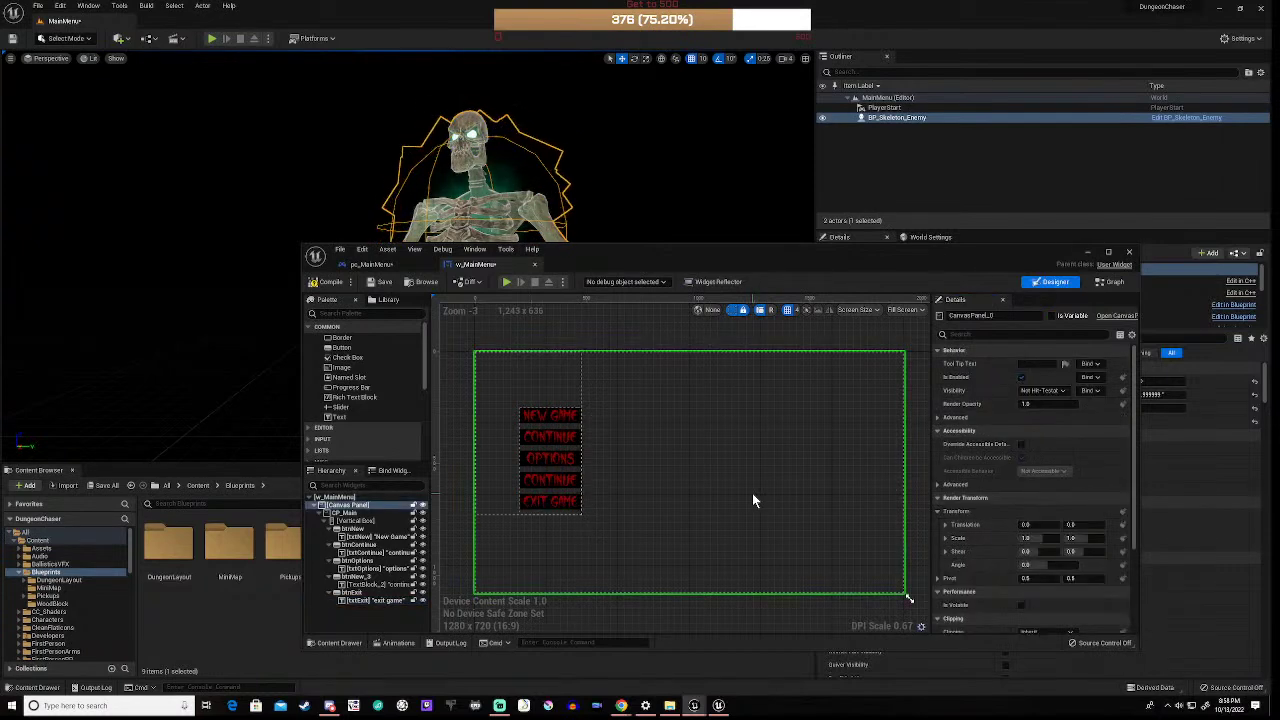
{"action": "left_click", "coordinate": [548, 482]}
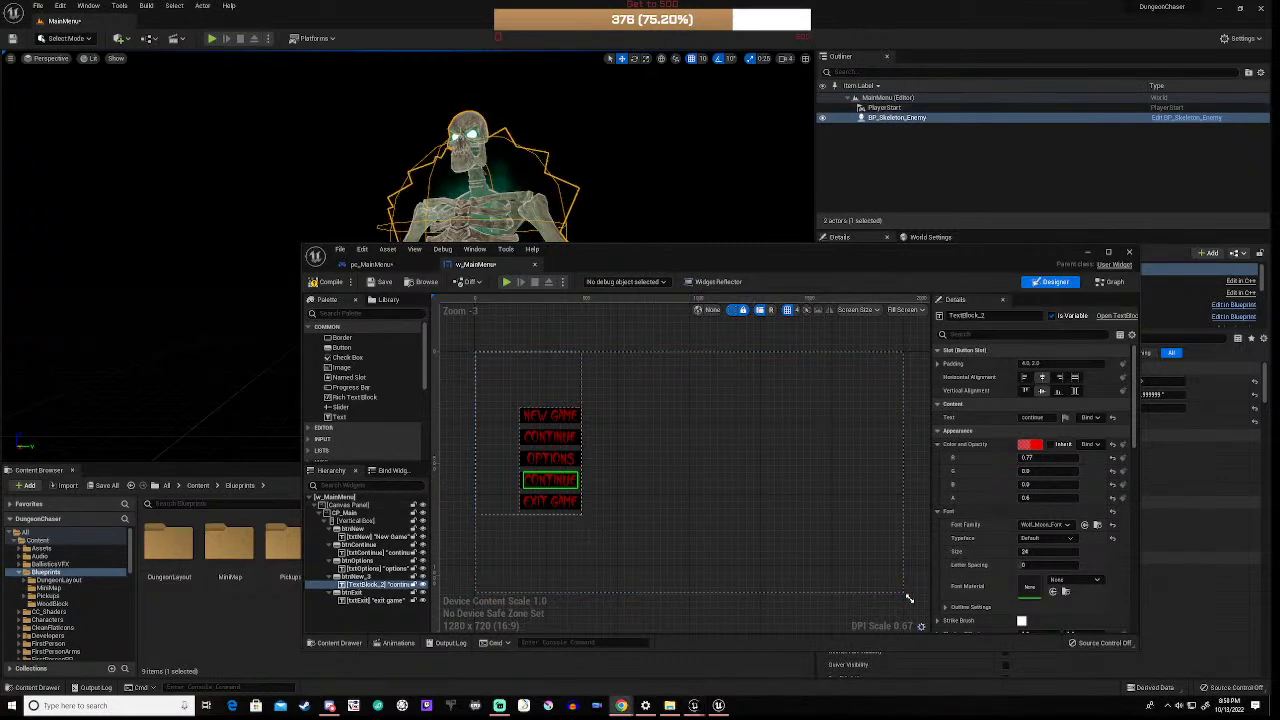
{"action": "left_click", "coordinate": [641, 491]}
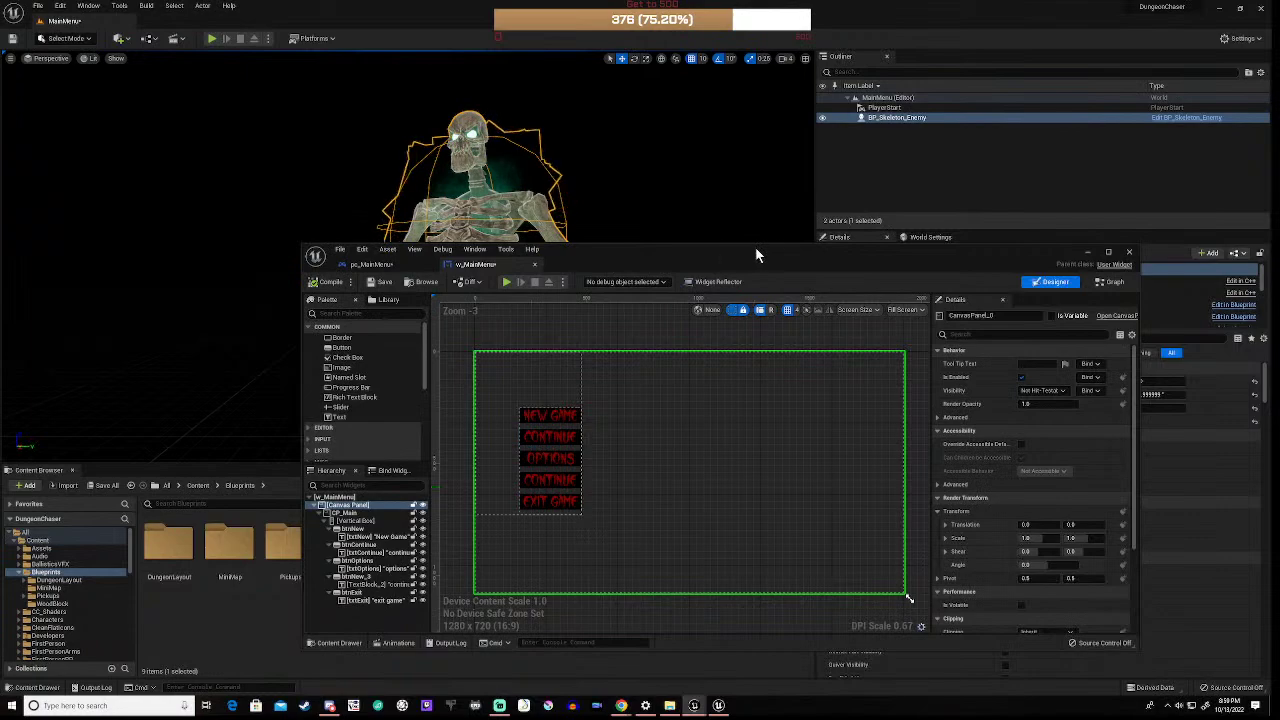
{"action": "left_click_drag", "start_coordinate": [772, 256], "coordinate": [760, 283]}
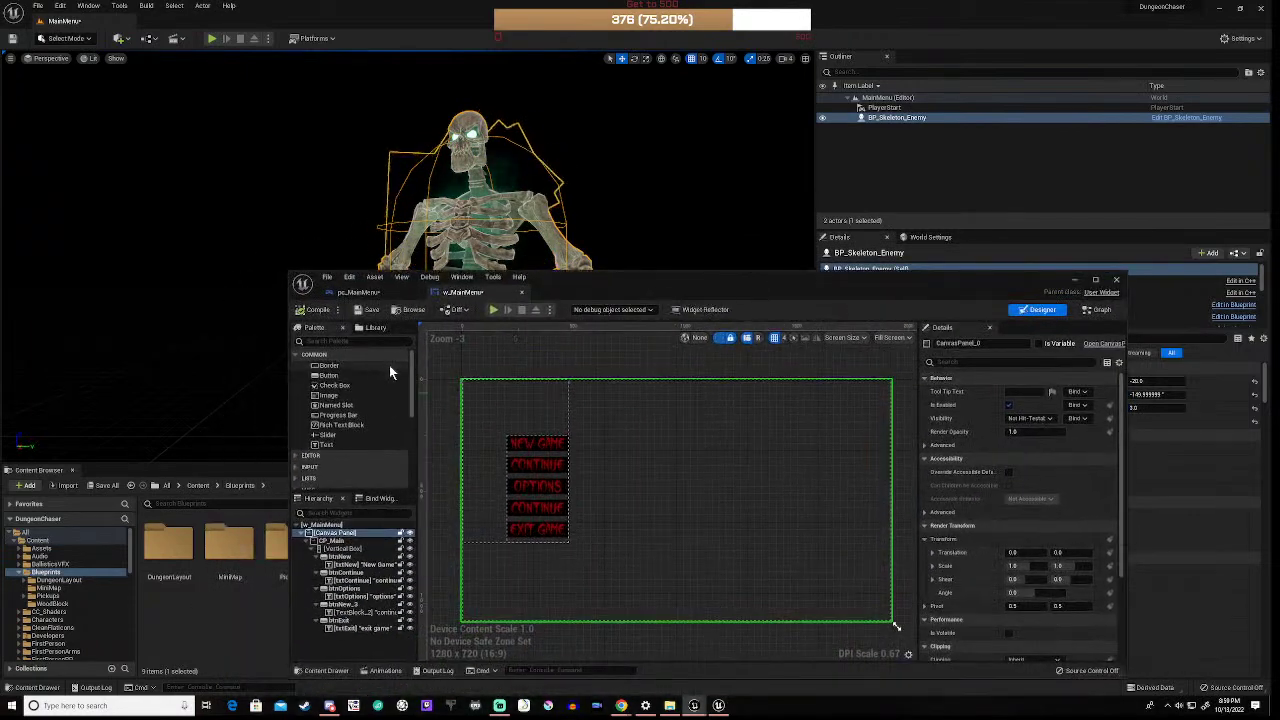
Step: Set the project's Default GameMode to GM_MainMenu in the Maps & Modes project settings
{"action": "left_click", "coordinate": [349, 277]}
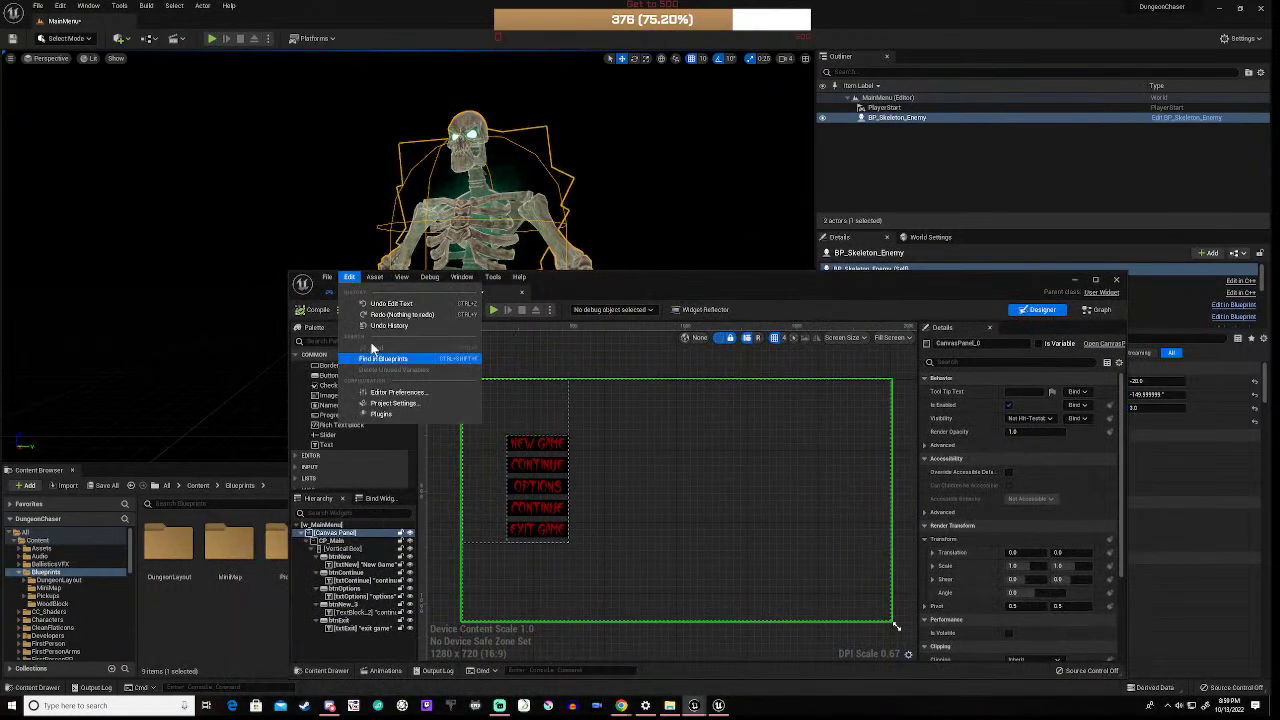
{"action": "left_click", "coordinate": [390, 404]}
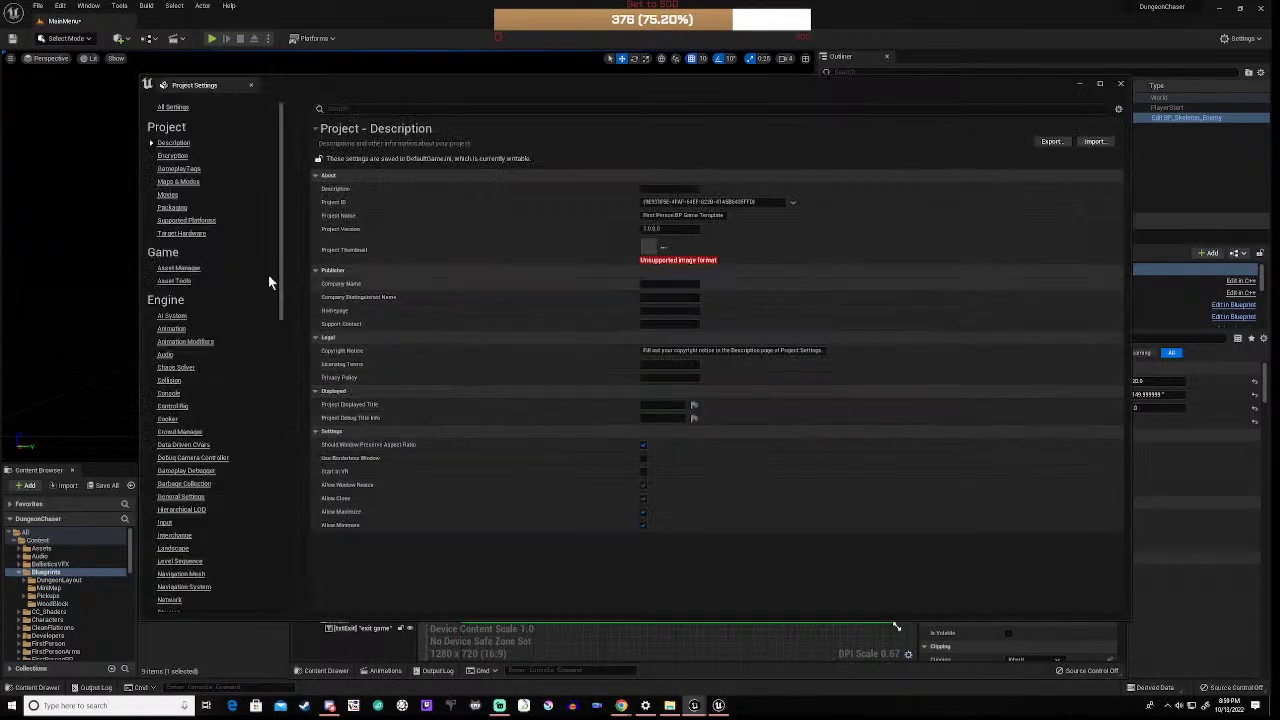
{"action": "left_click", "coordinate": [180, 182]}
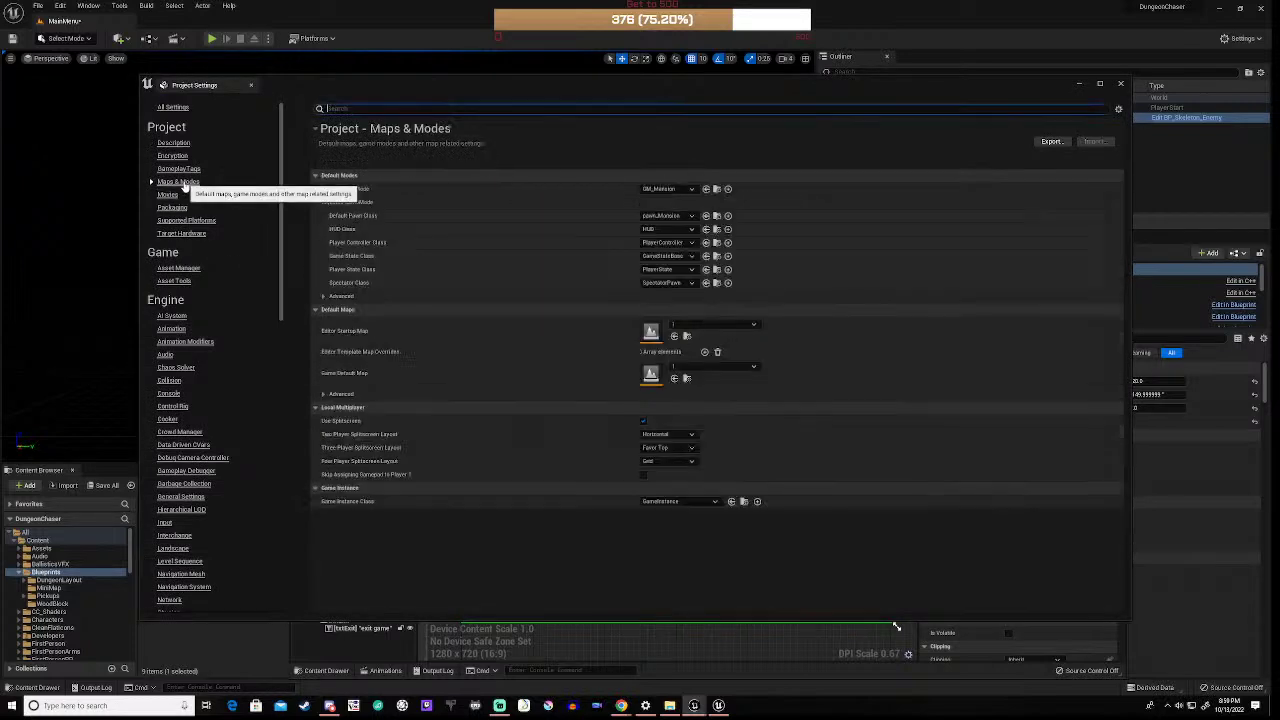
{"action": "left_click", "coordinate": [678, 189]}
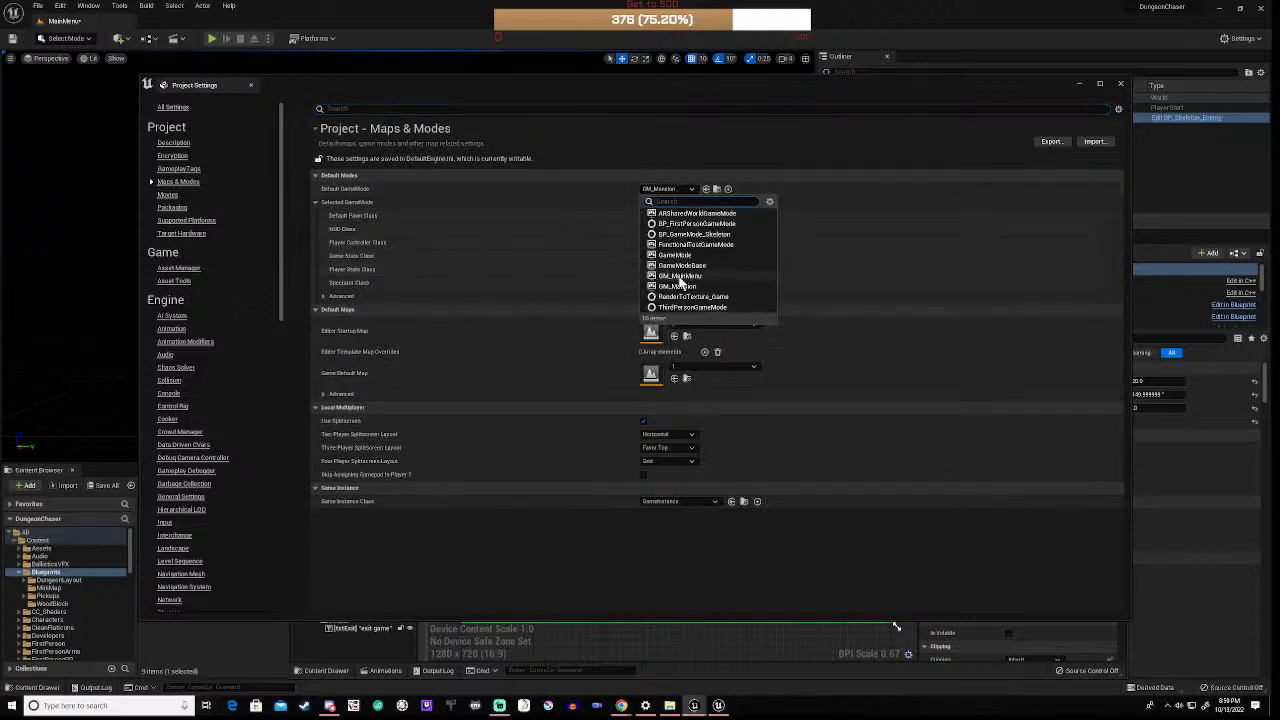
{"action": "left_click", "coordinate": [679, 277]}
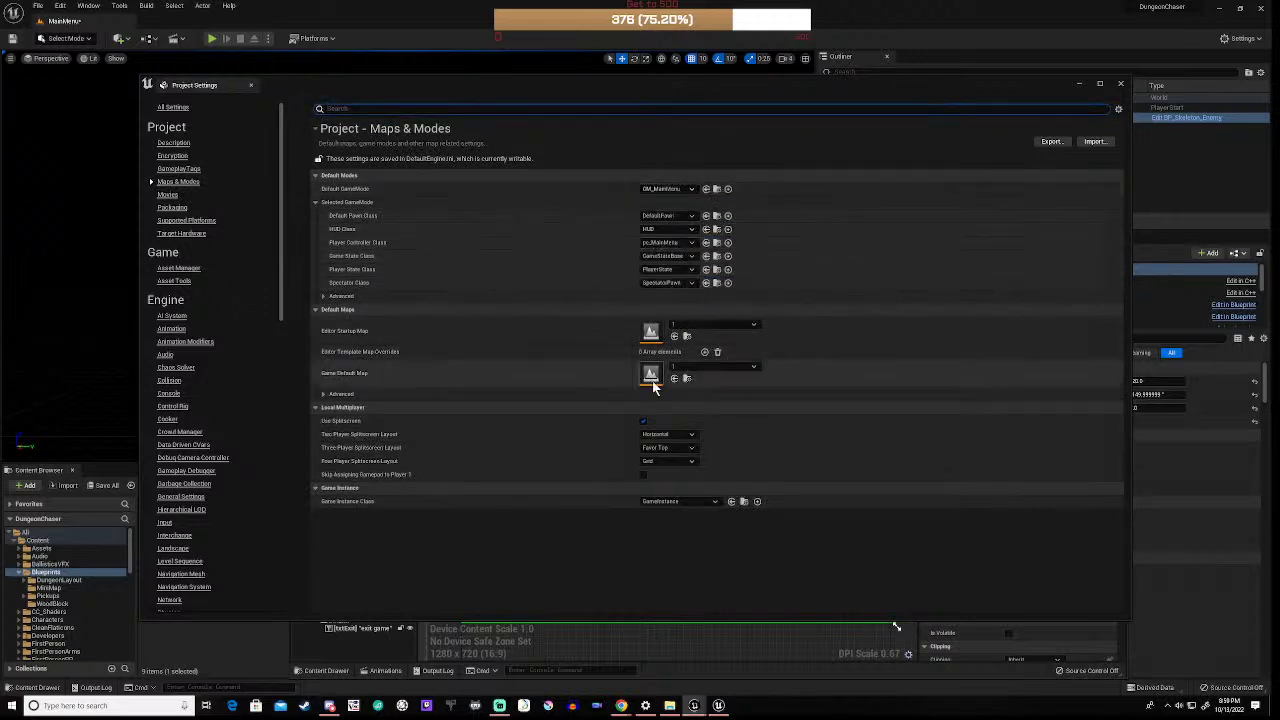
Step: Set both the Editor Startup Map and the Game Default Map to the MainMenu level
{"action": "left_click", "coordinate": [700, 326]}
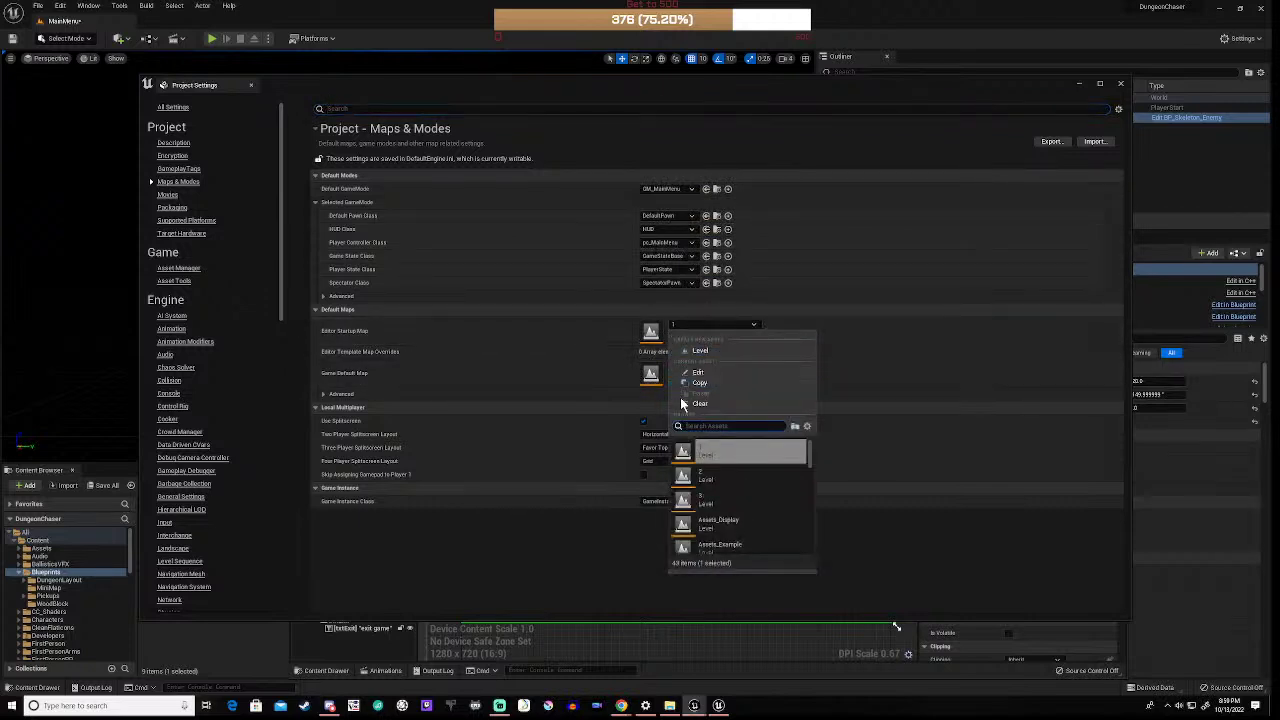
{"action": "scroll", "coordinate": [712, 525], "scroll_direction": "down", "scroll_amount": 5}
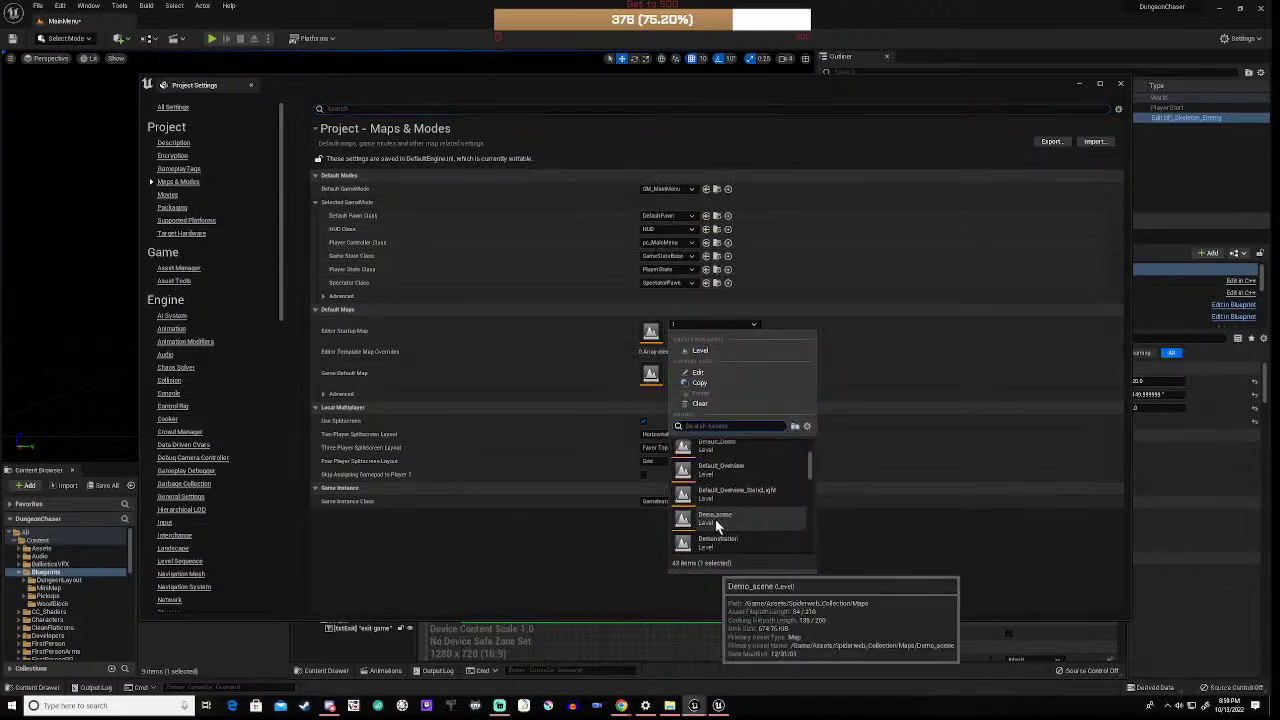
{"action": "scroll", "coordinate": [715, 522], "scroll_direction": "down", "scroll_amount": 5}
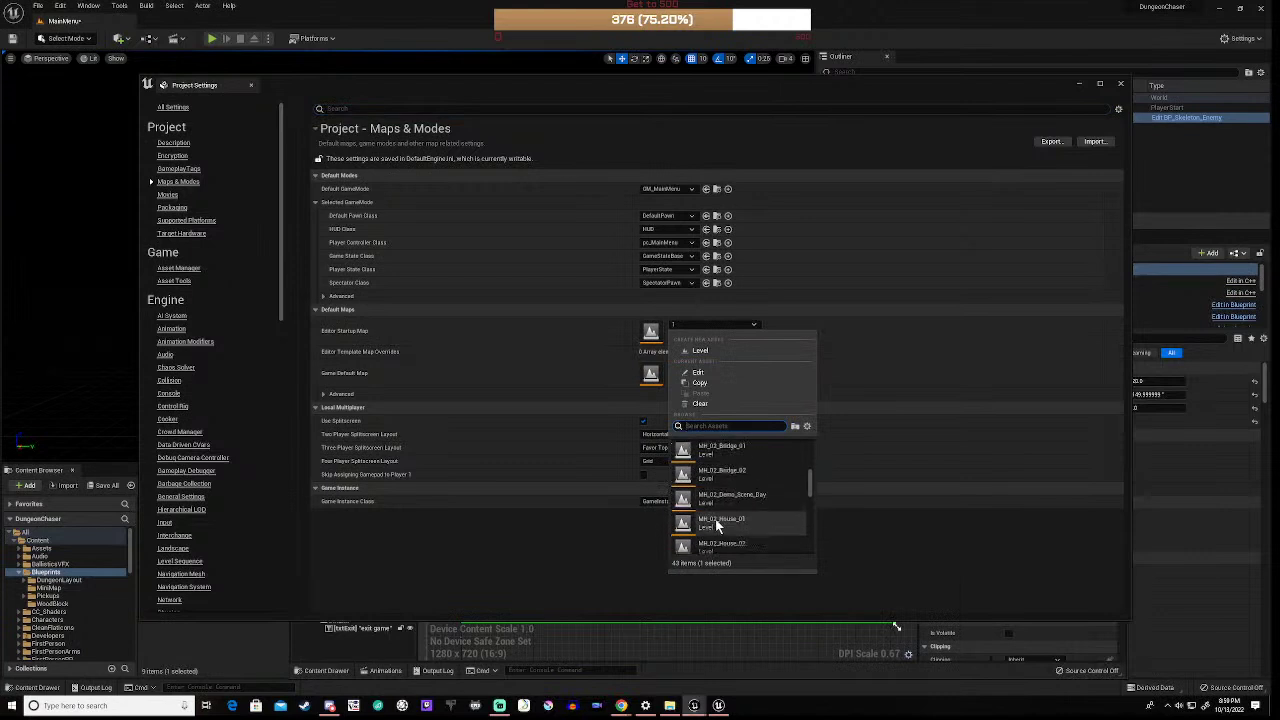
{"action": "scroll", "coordinate": [716, 527], "scroll_direction": "up", "scroll_amount": 1}
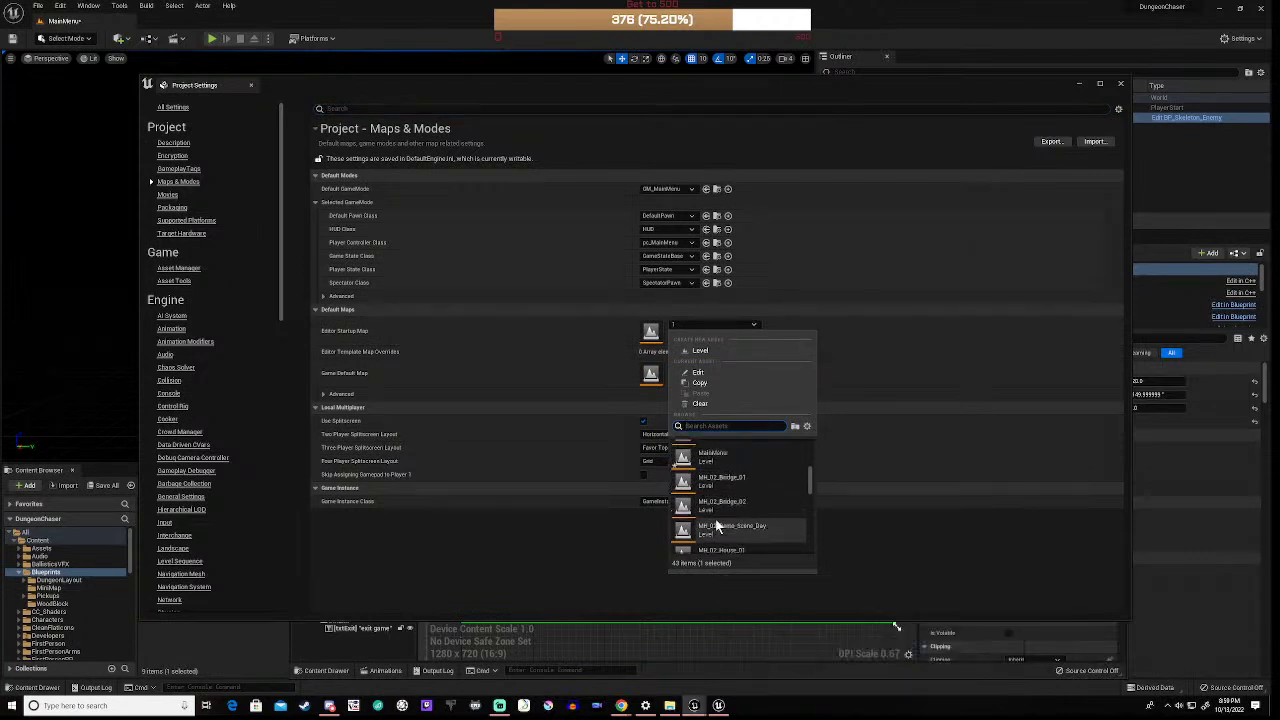
{"action": "left_click", "coordinate": [716, 456]}
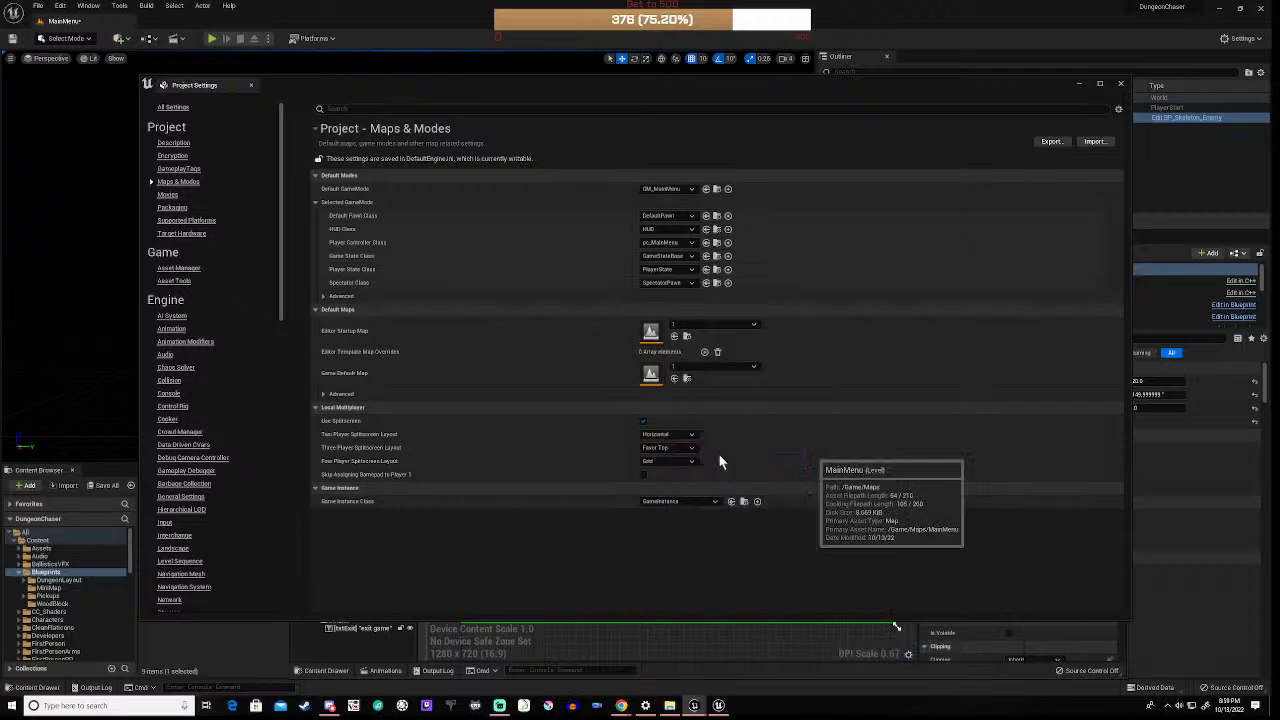
{"action": "left_click", "coordinate": [701, 366]}
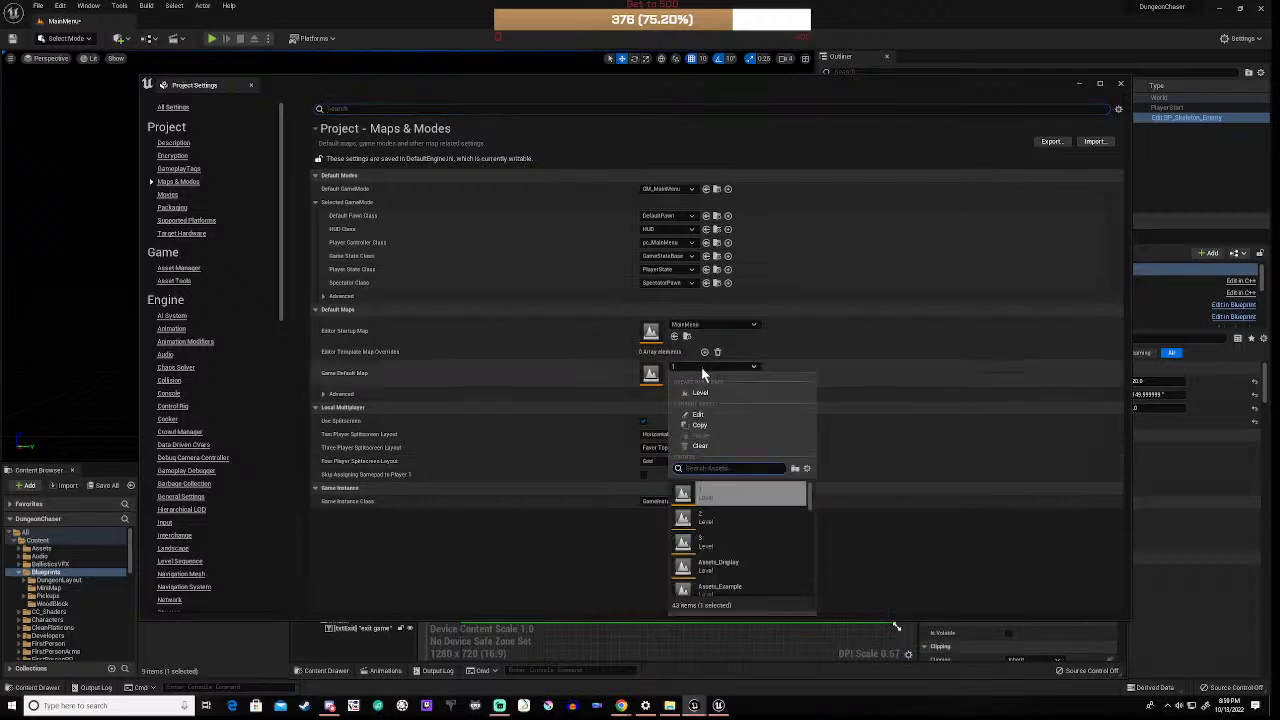
{"action": "scroll", "coordinate": [714, 519], "scroll_direction": "down", "scroll_amount": 5}
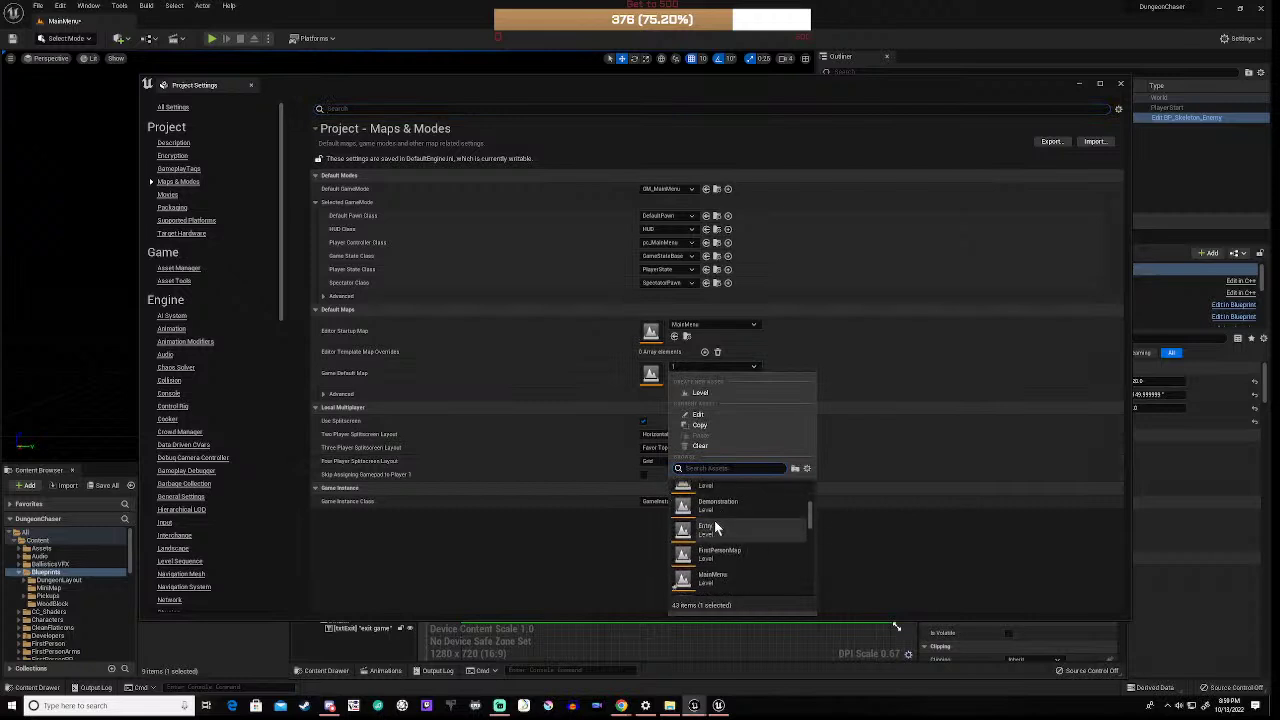
{"action": "scroll", "coordinate": [714, 519], "scroll_direction": "down", "scroll_amount": 1}
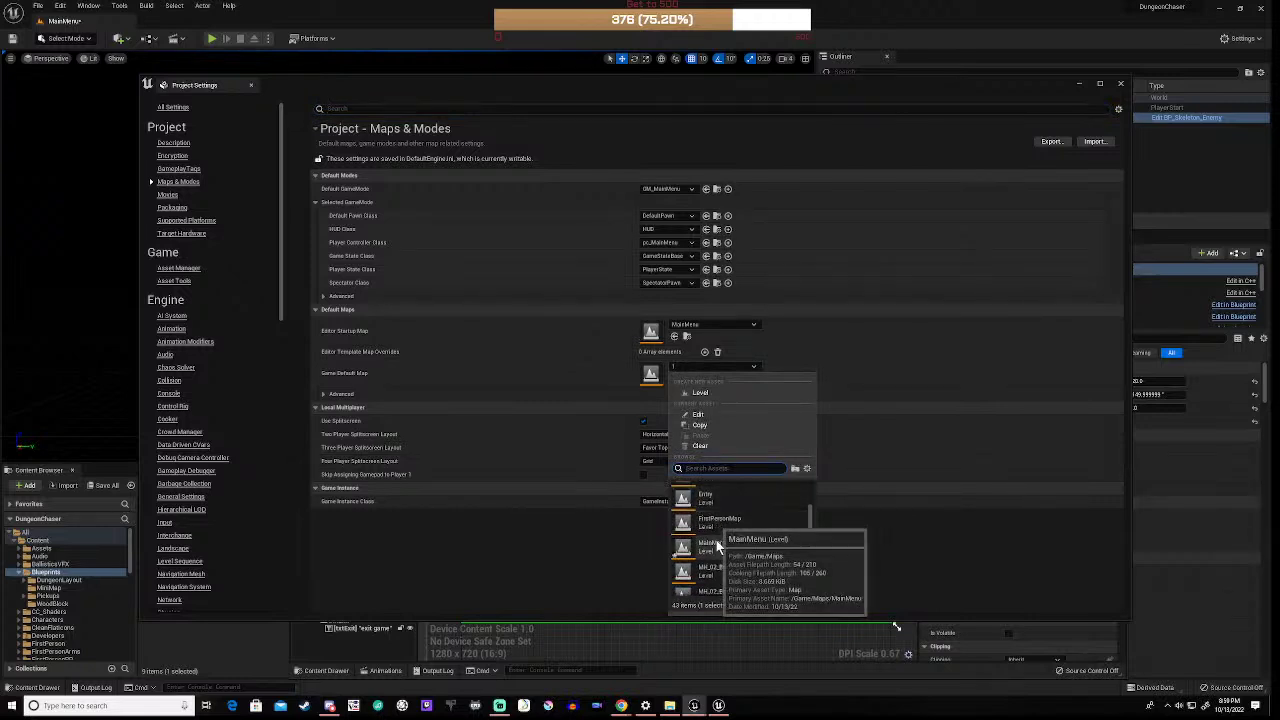
{"action": "left_click", "coordinate": [716, 548]}
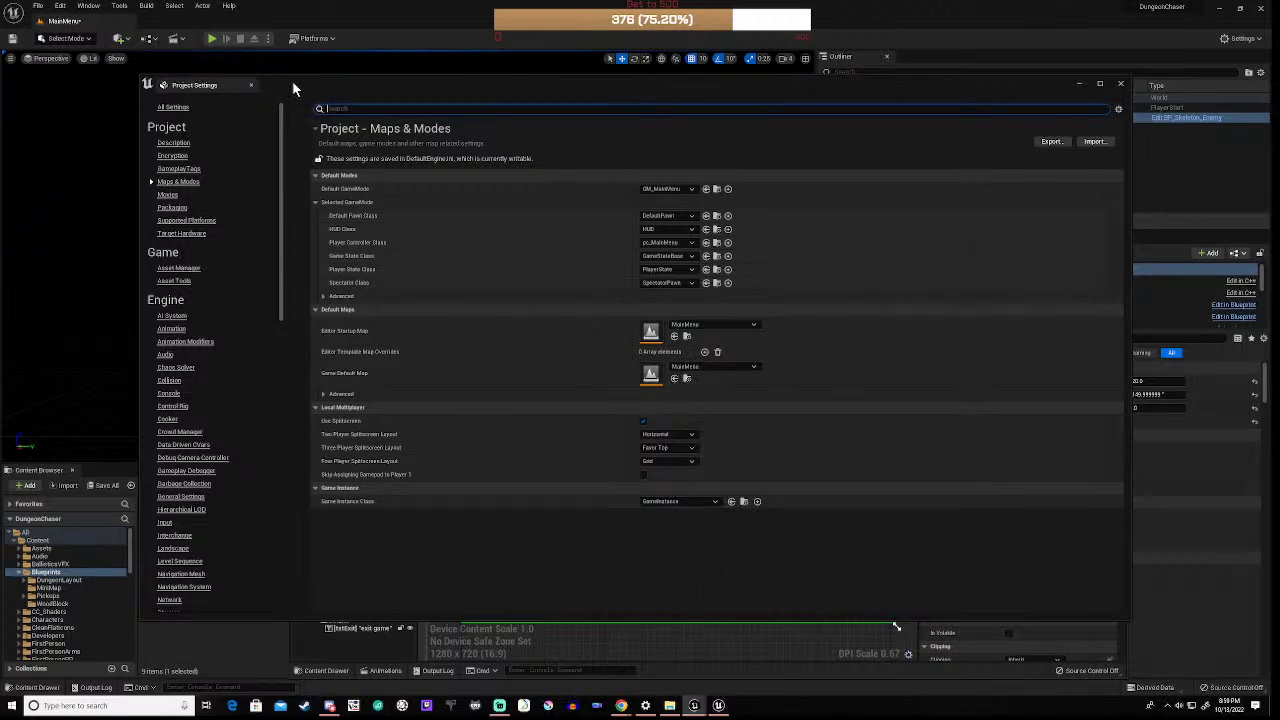
Step: Set the Game Instance Class to GI_Mansion and close the project settings
{"action": "left_click", "coordinate": [690, 502]}
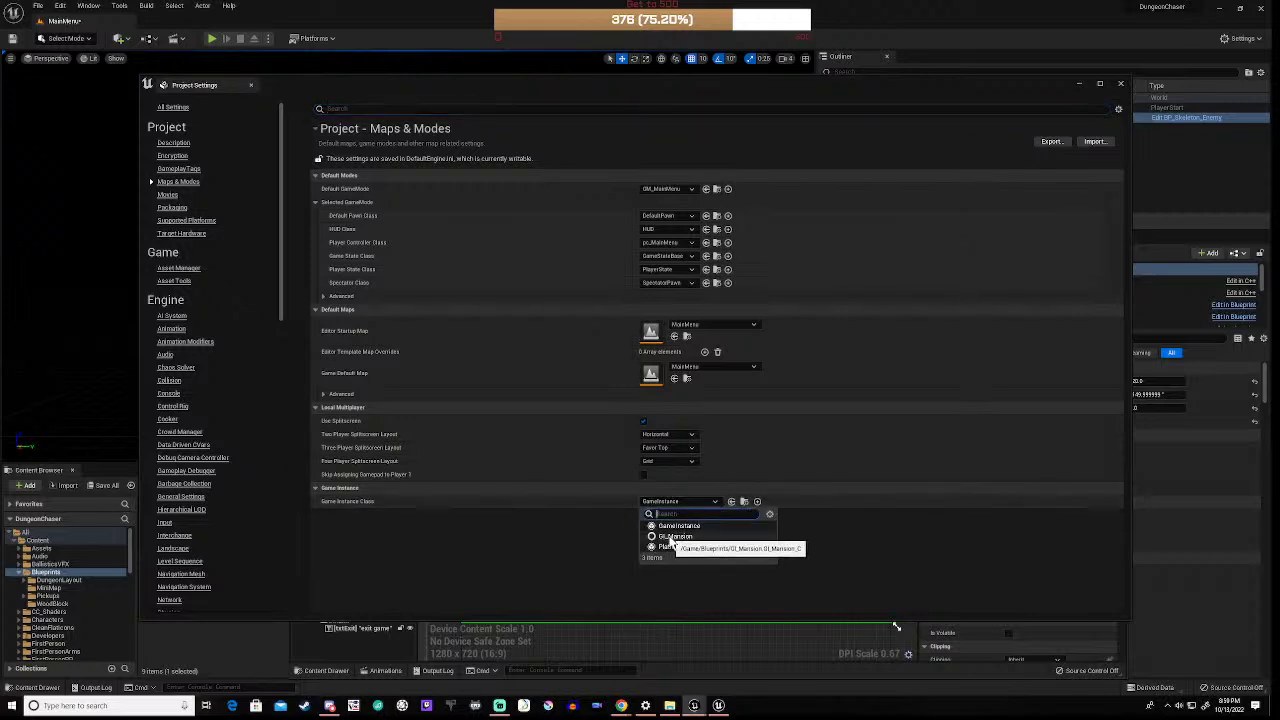
{"action": "left_click", "coordinate": [672, 537]}
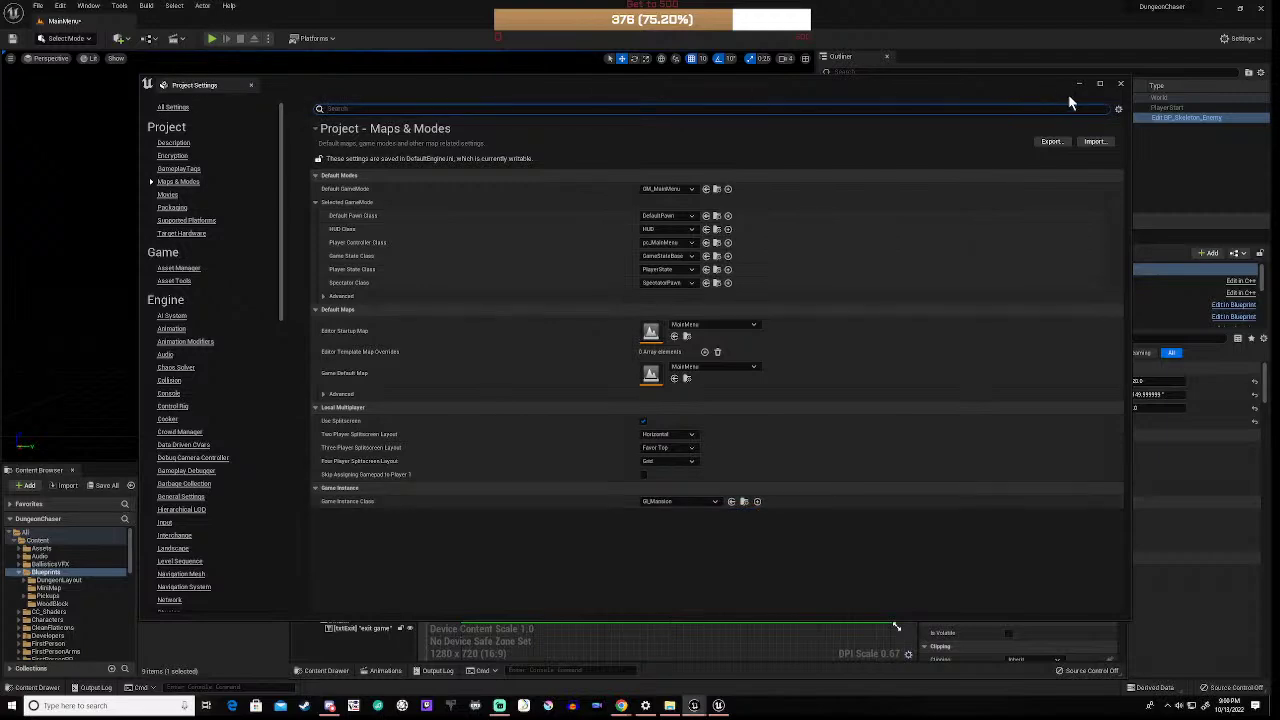
{"action": "left_click", "coordinate": [1121, 85]}
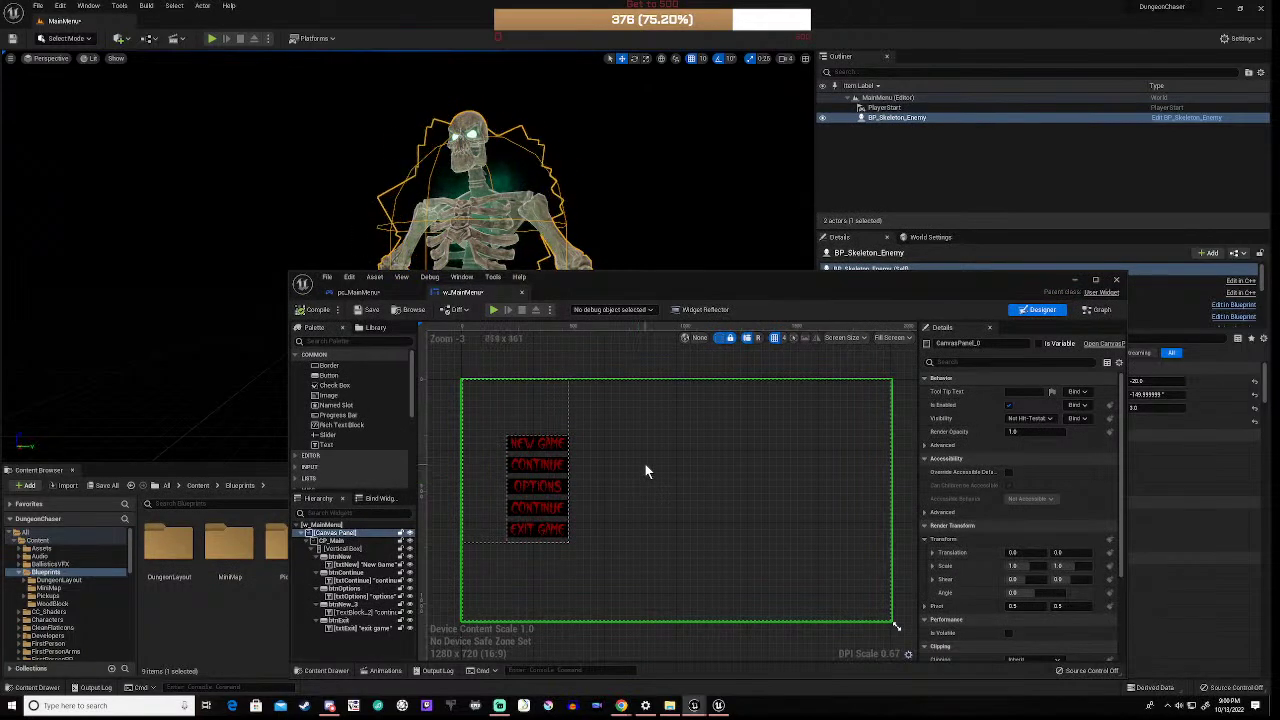
{"action": "left_click_drag", "start_coordinate": [725, 273], "coordinate": [841, 250]}
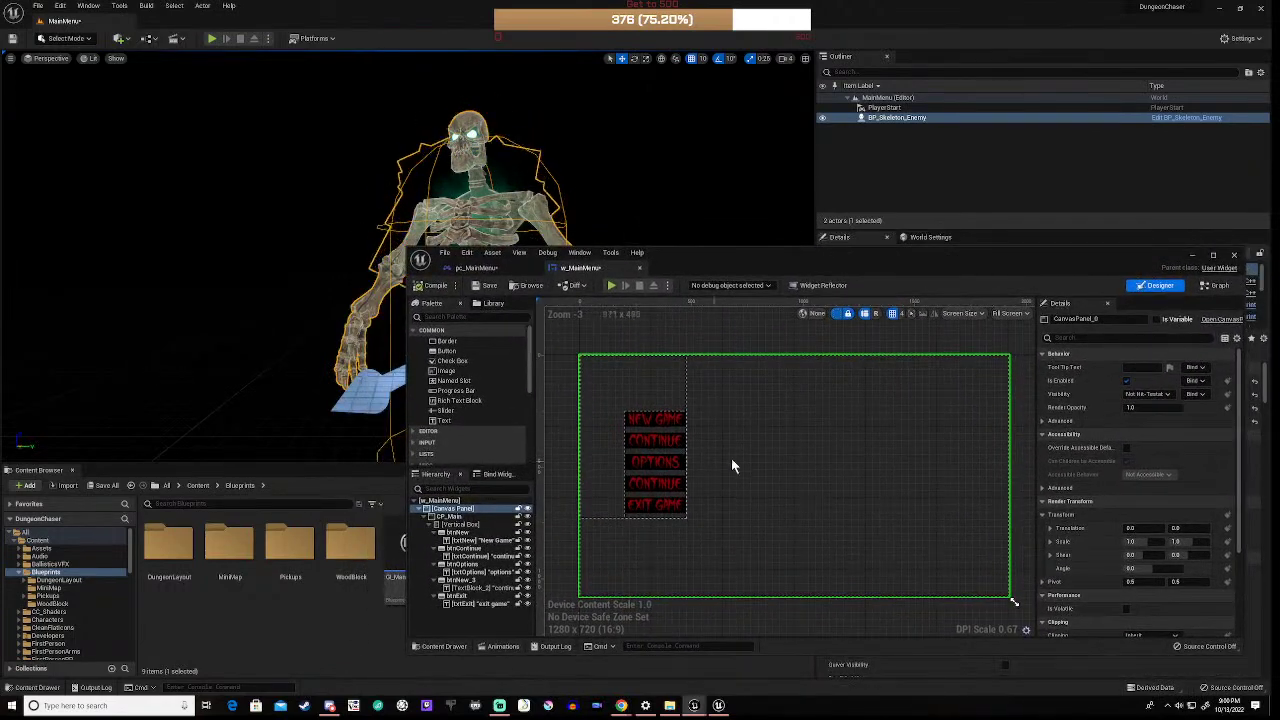
{"action": "scroll", "coordinate": [760, 458], "scroll_direction": "down", "scroll_amount": 2}
{"action": "scroll", "coordinate": [760, 448], "scroll_direction": "down", "scroll_amount": 2}
{"action": "left_click", "coordinate": [638, 433]}
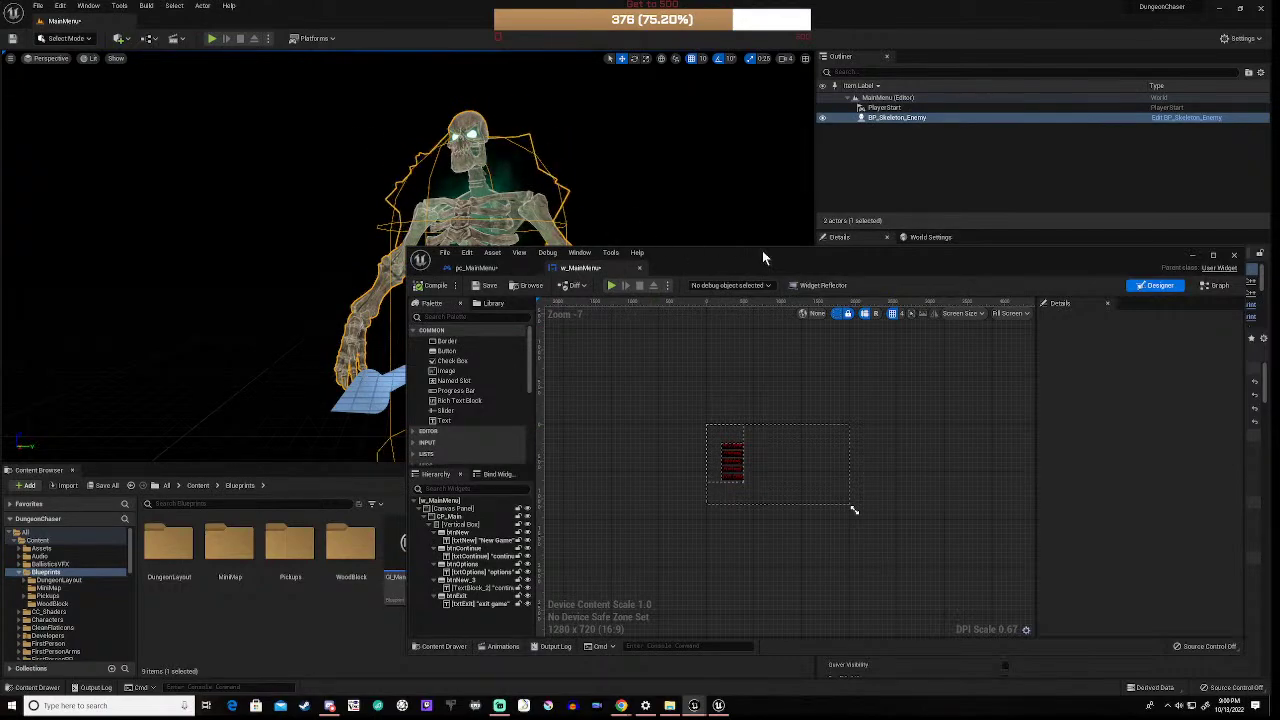
Step: Playtest the game in the editor, walk through the mansion corridor, stop the session and close the message log
{"action": "left_click_drag", "start_coordinate": [762, 250], "coordinate": [777, 282]}
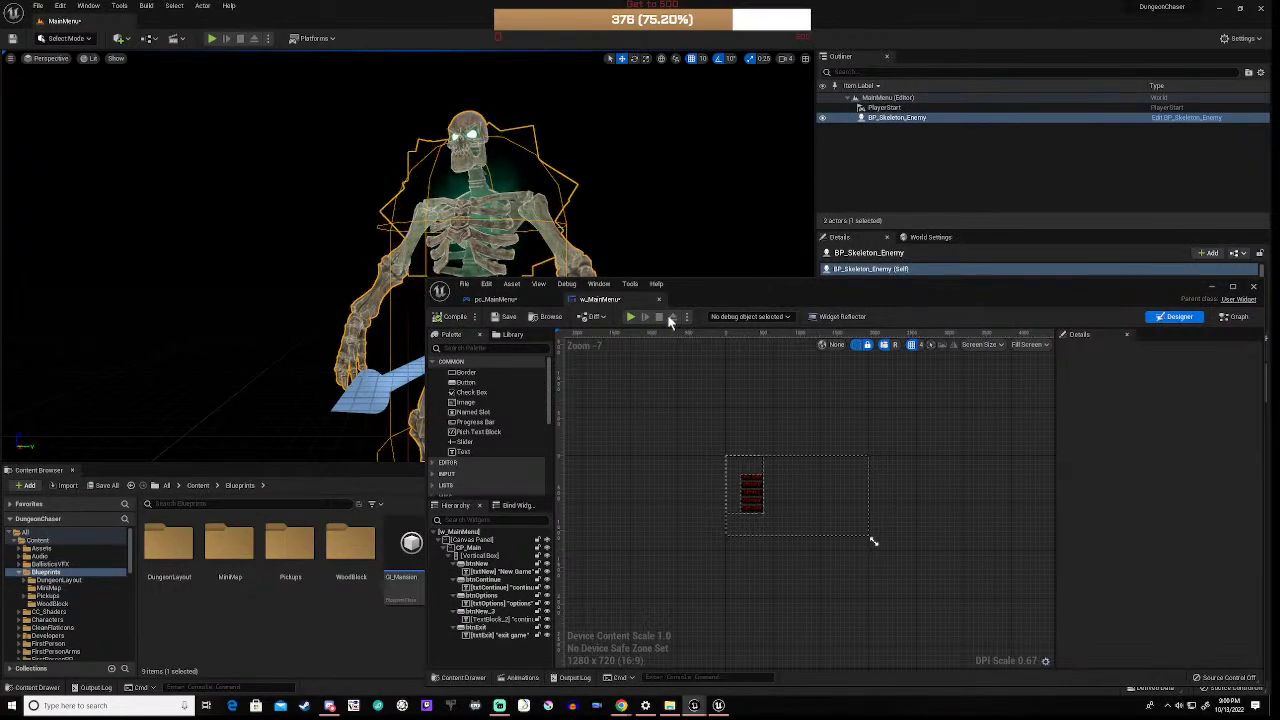
{"action": "left_click", "coordinate": [630, 316]}
{"action": "left_click_drag", "start_coordinate": [755, 282], "coordinate": [632, 480]}
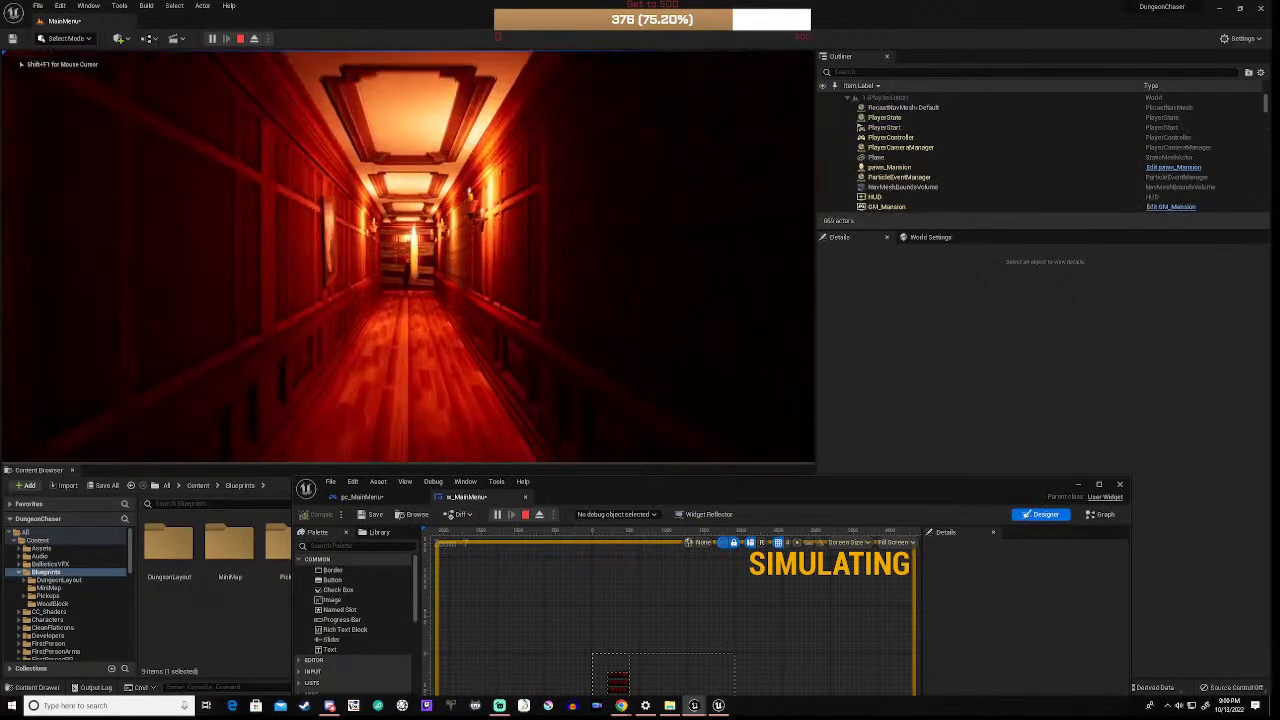
{"action": "key", "text": "w"}
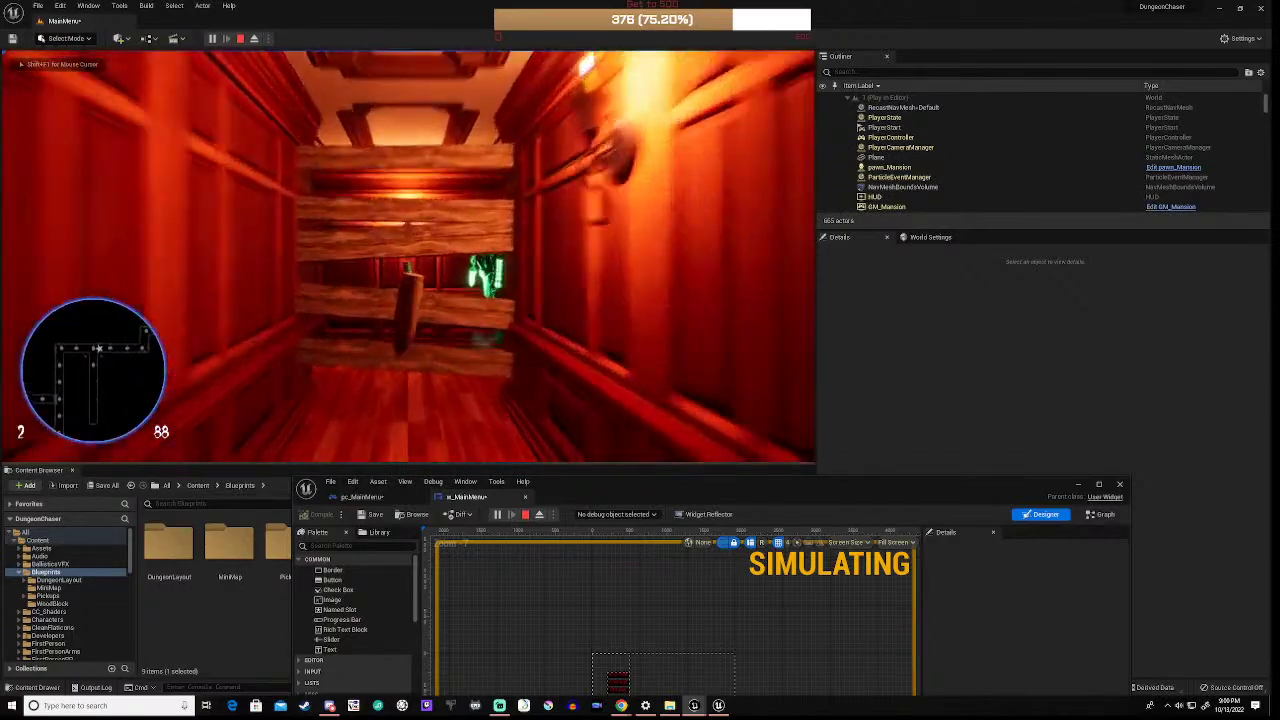
{"action": "key", "text": "s"}
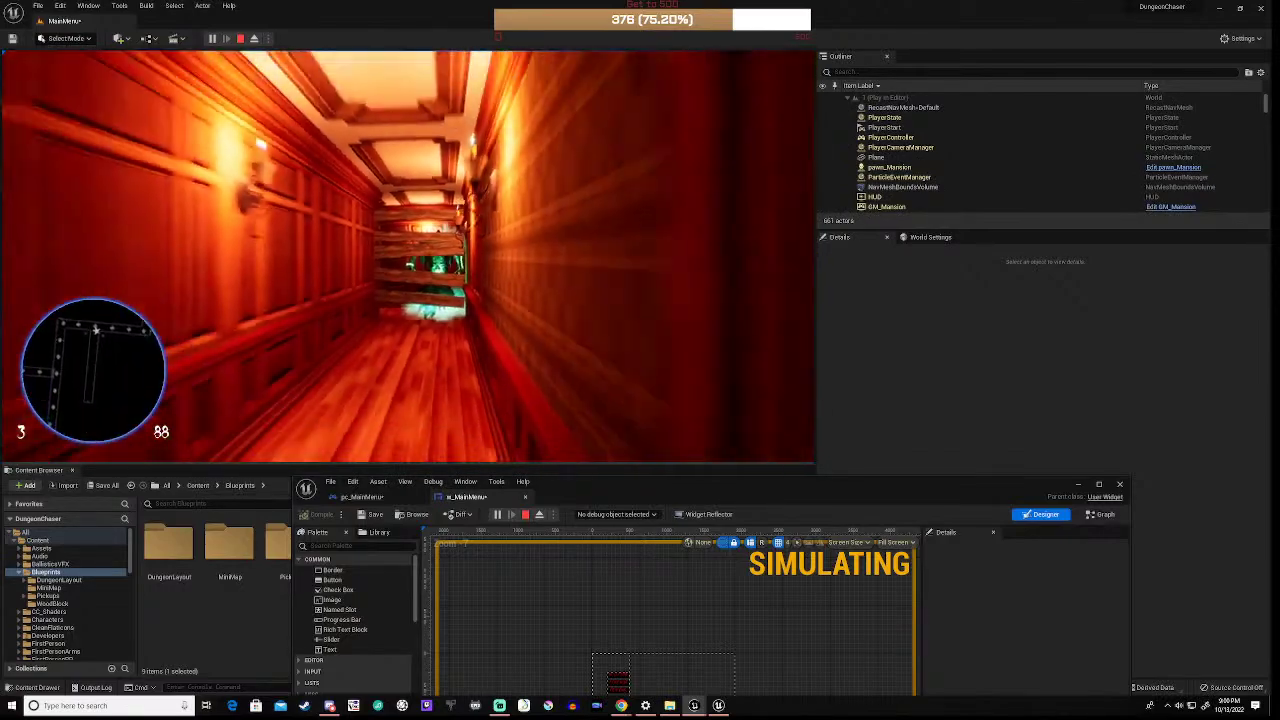
{"action": "key", "text": "s"}
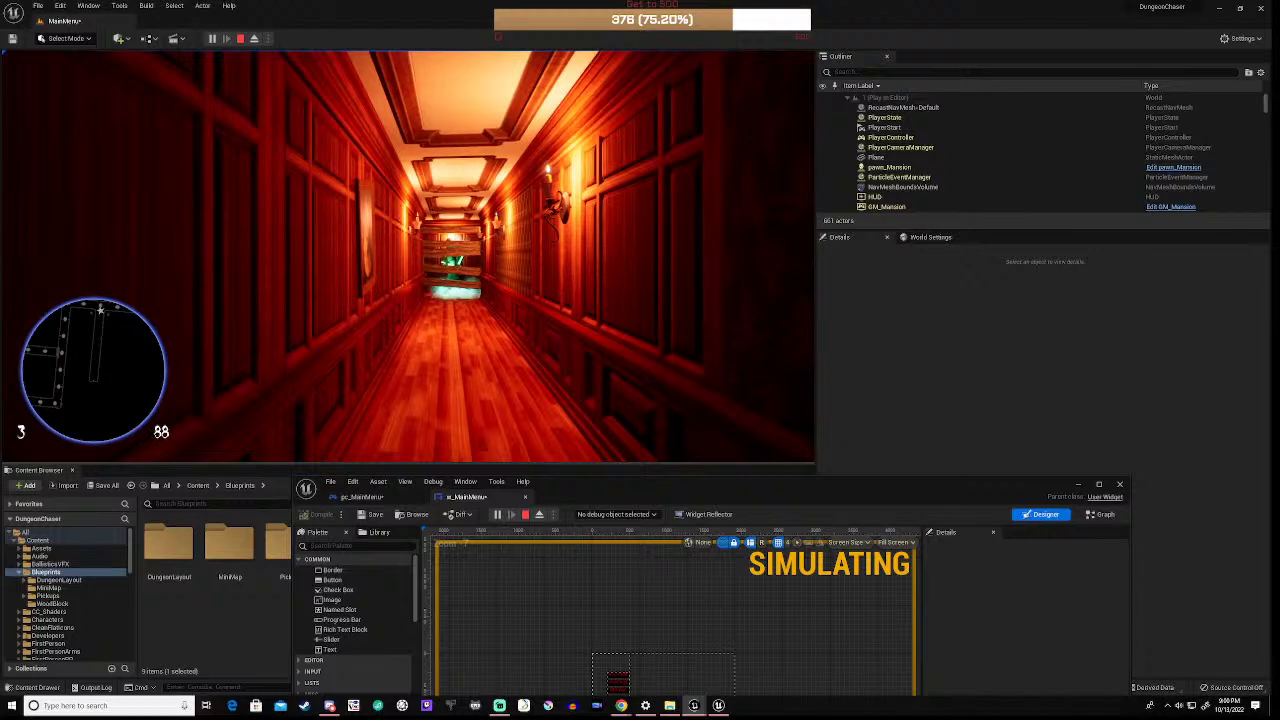
{"action": "key", "text": "Escape"}
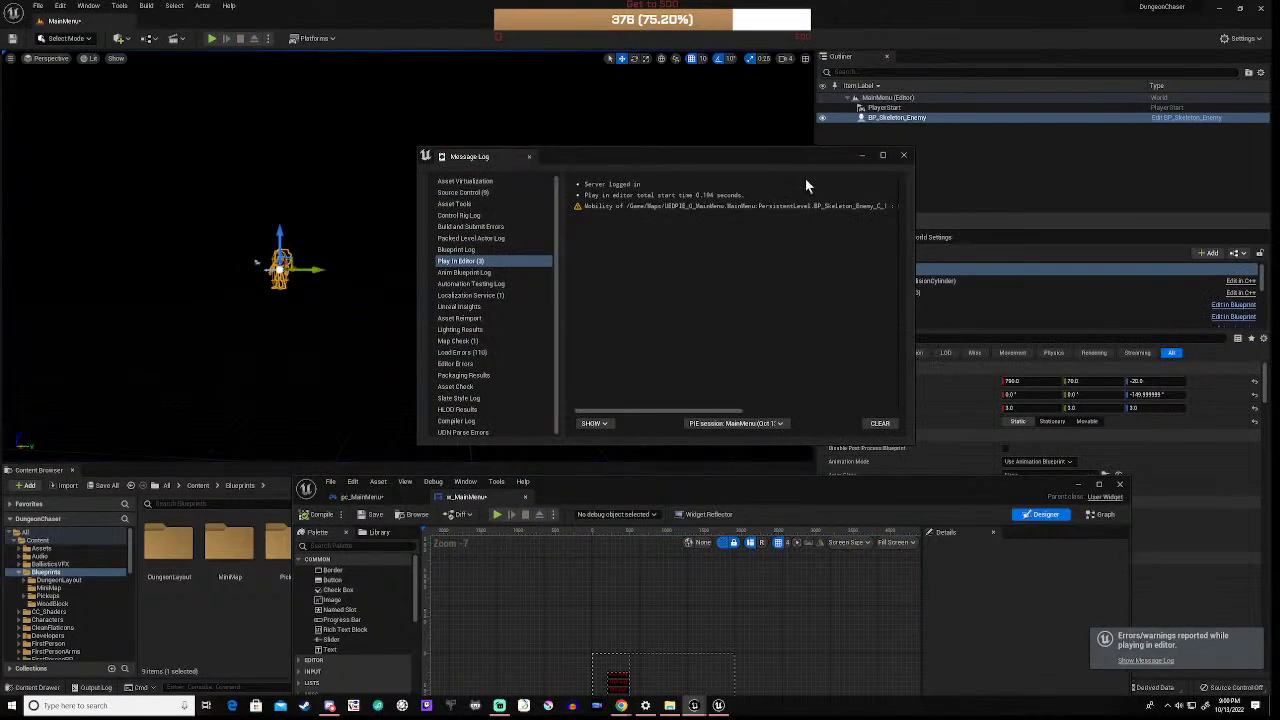
{"action": "left_click", "coordinate": [903, 155]}
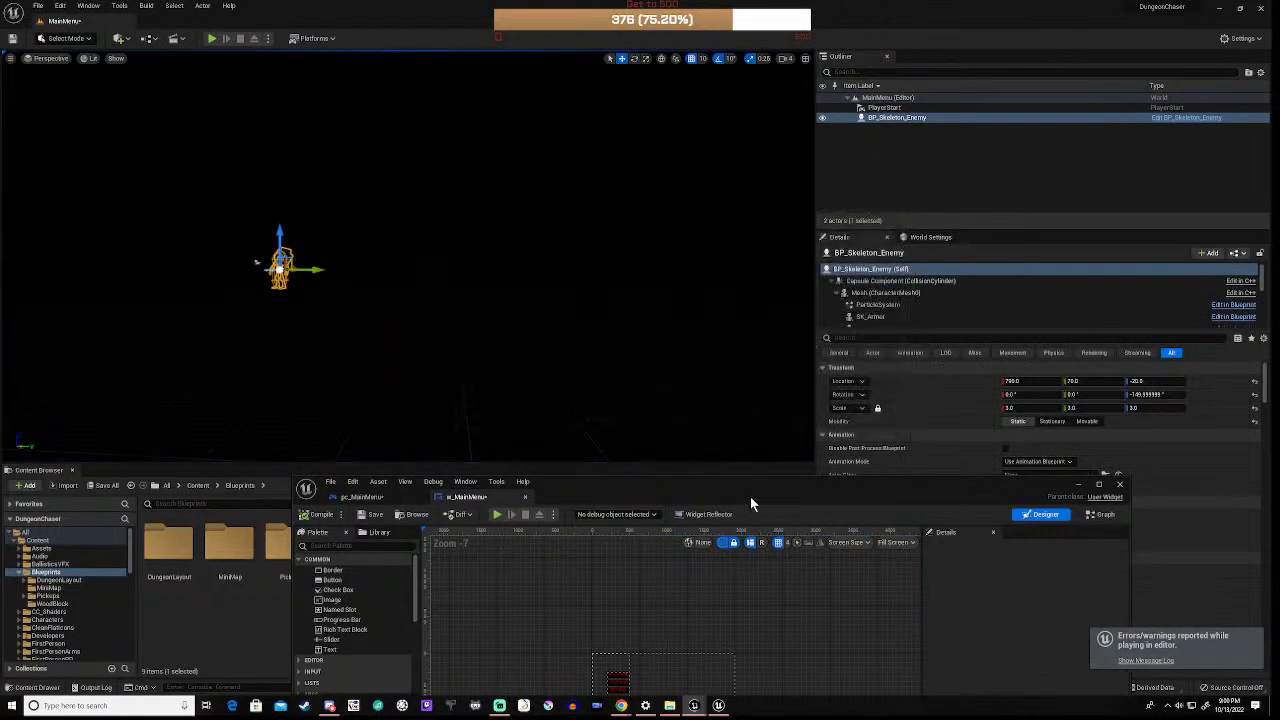
Step: Switch to the Epic Games Launcher and open the Unreal Engine library
{"action": "left_click_drag", "start_coordinate": [761, 486], "coordinate": [756, 190]}
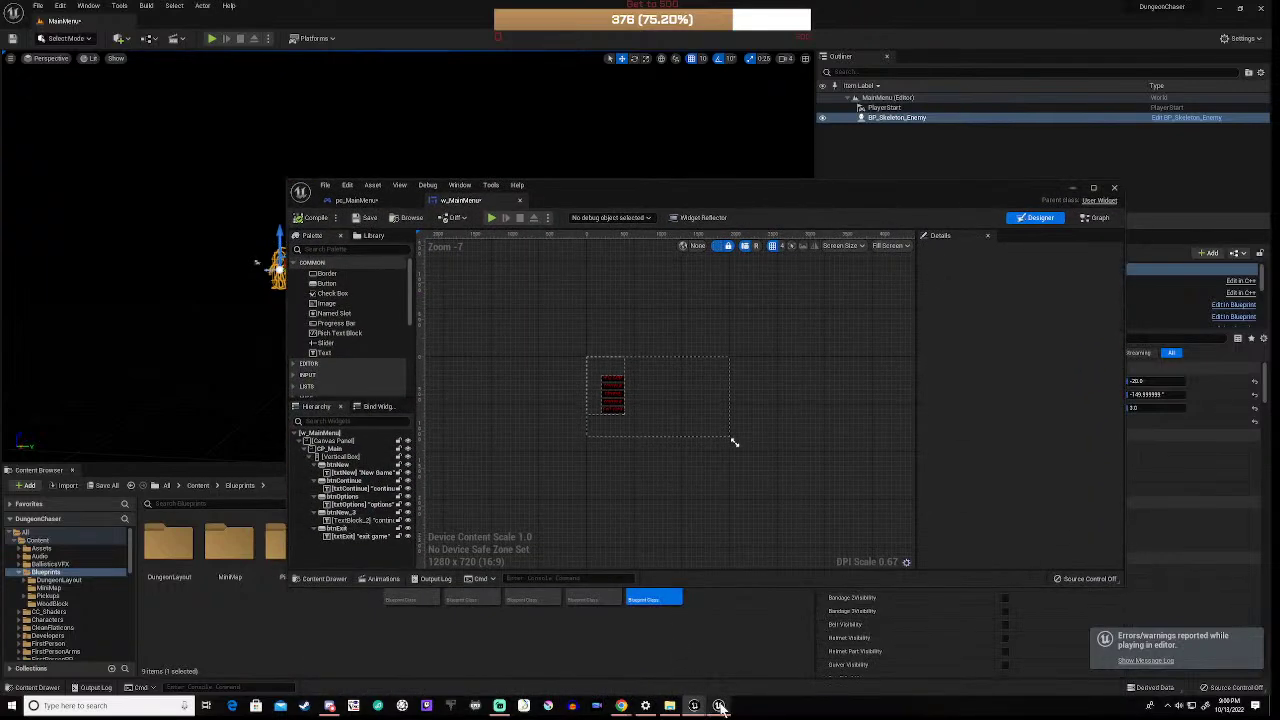
{"action": "mouse_move", "coordinate": [720, 706]}
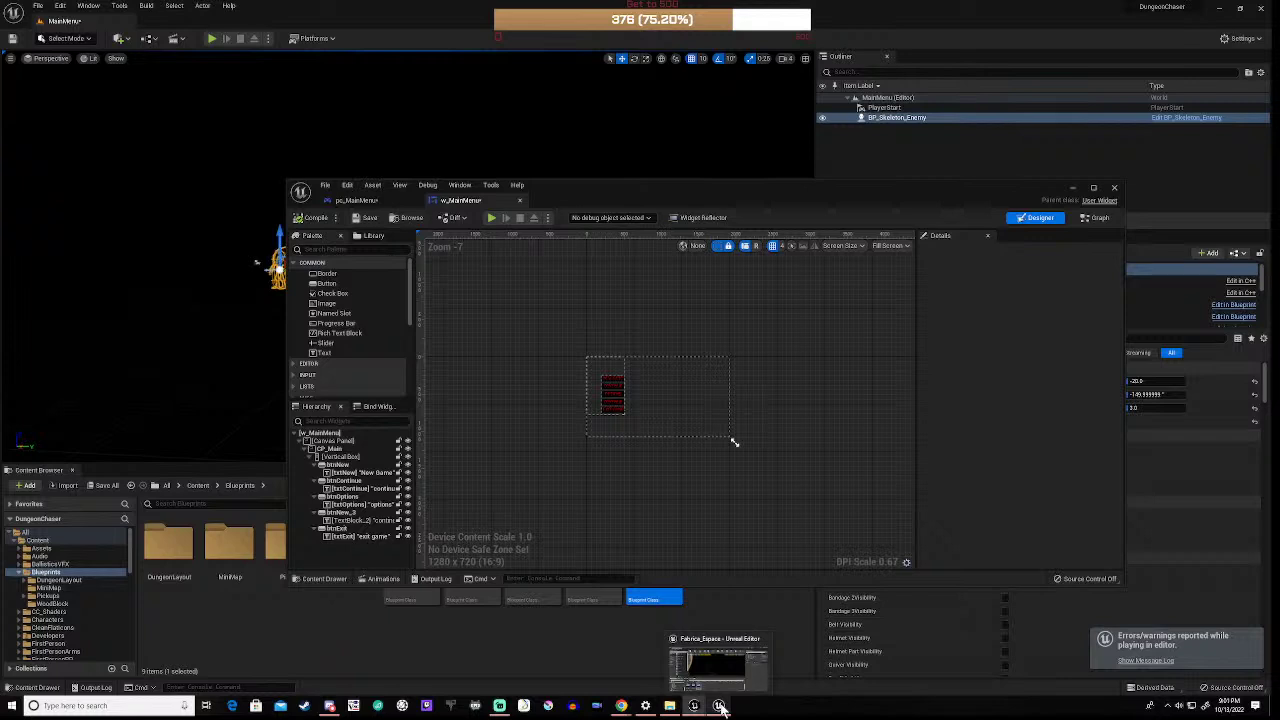
{"action": "left_click", "coordinate": [1172, 708]}
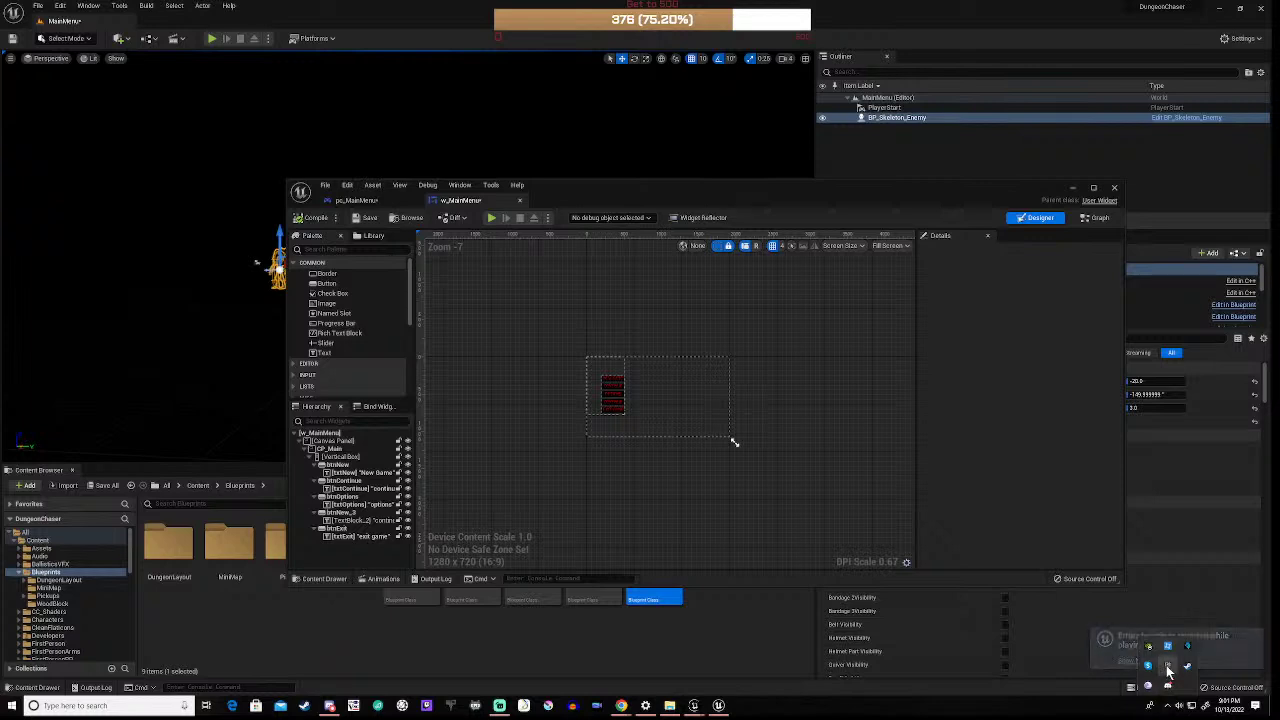
{"action": "left_click", "coordinate": [1167, 667]}
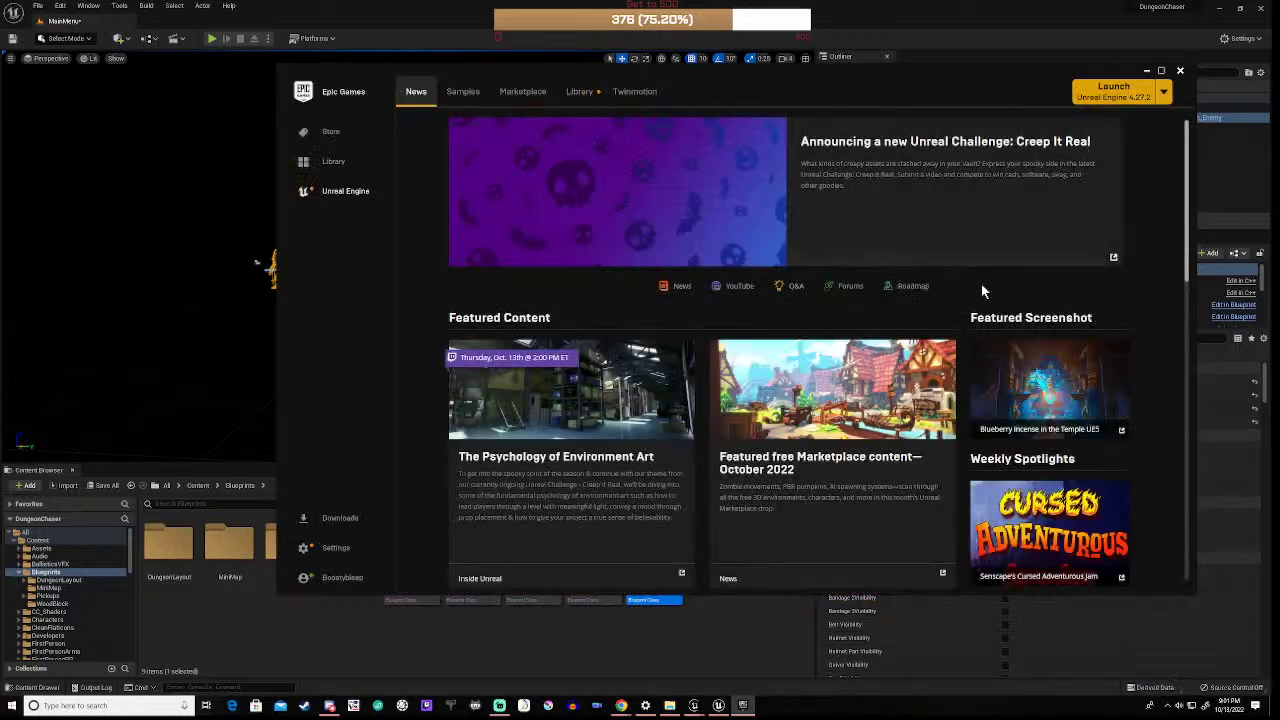
{"action": "left_click", "coordinate": [578, 96]}
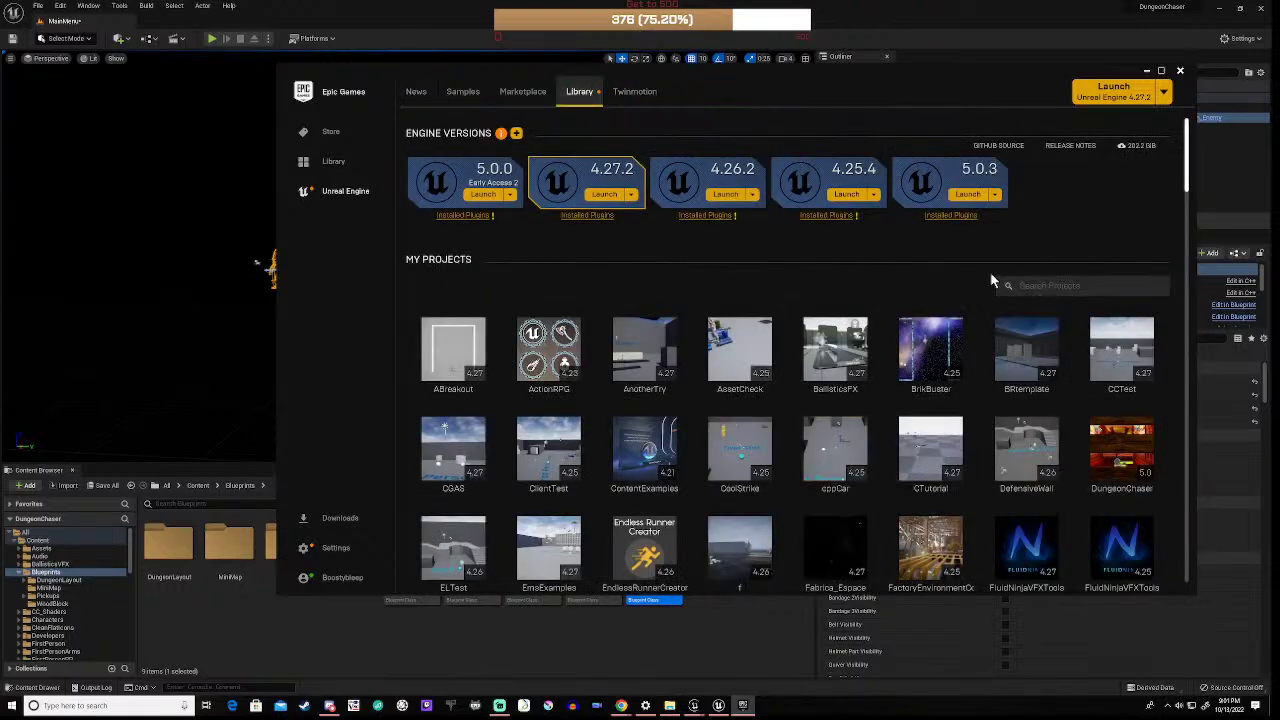
{"action": "left_click", "coordinate": [1048, 286]}
{"action": "type", "text": "as"}
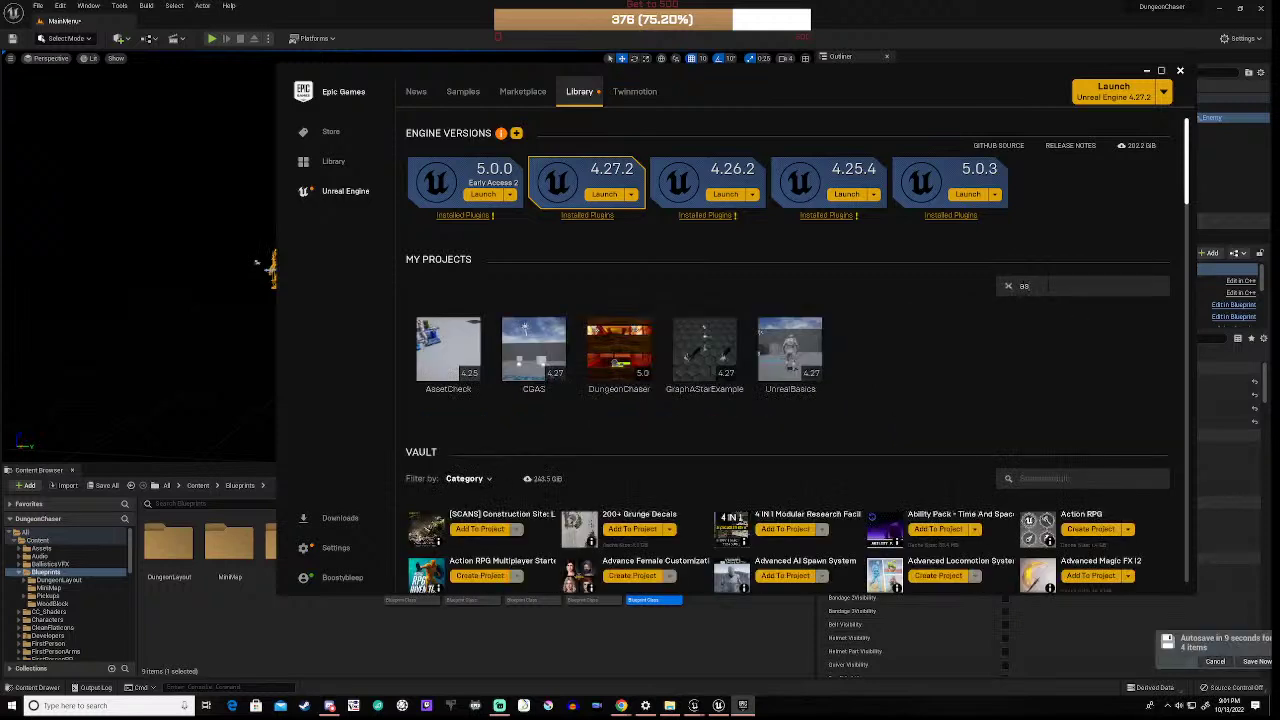
{"action": "key", "text": "BackSpace"}
{"action": "key", "text": "BackSpace"}
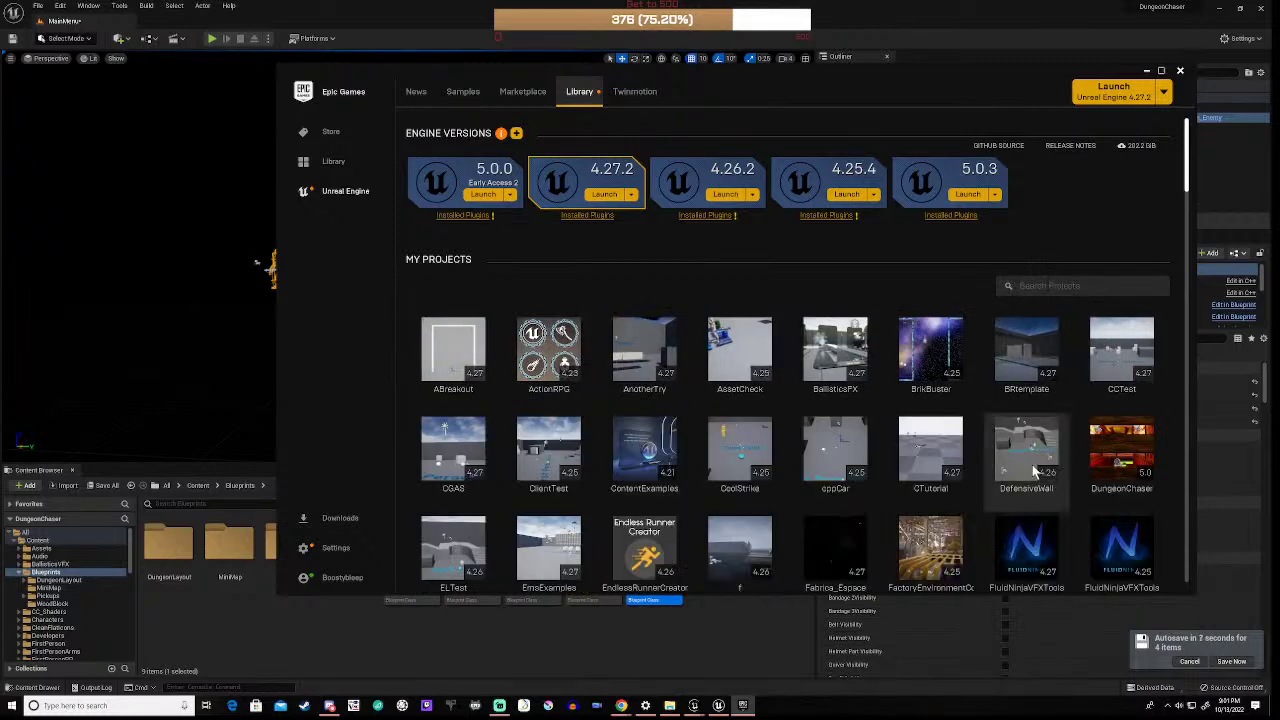
Step: Filter the launcher library's vault by "as" to find the Async Loading Screen plugin
{"action": "scroll", "coordinate": [1040, 458], "scroll_direction": "down", "scroll_amount": 3}
{"action": "scroll", "coordinate": [971, 472], "scroll_direction": "down", "scroll_amount": 5}
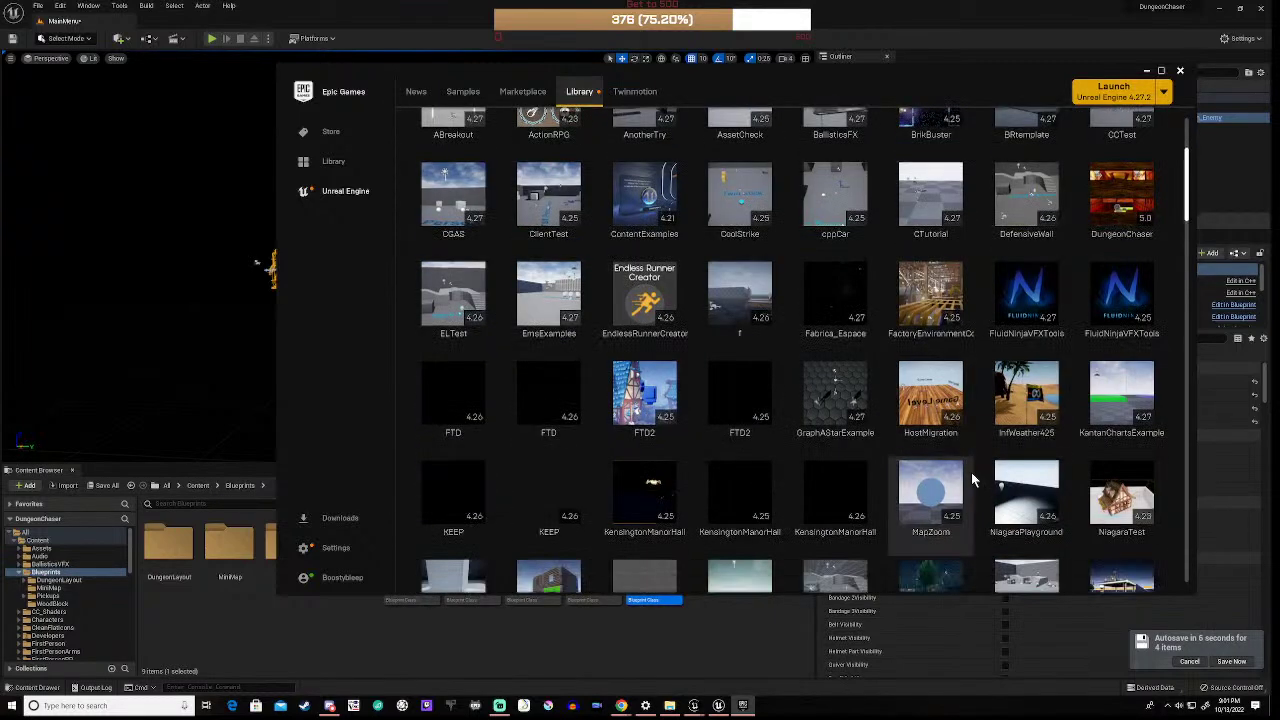
{"action": "scroll", "coordinate": [971, 472], "scroll_direction": "down", "scroll_amount": 2}
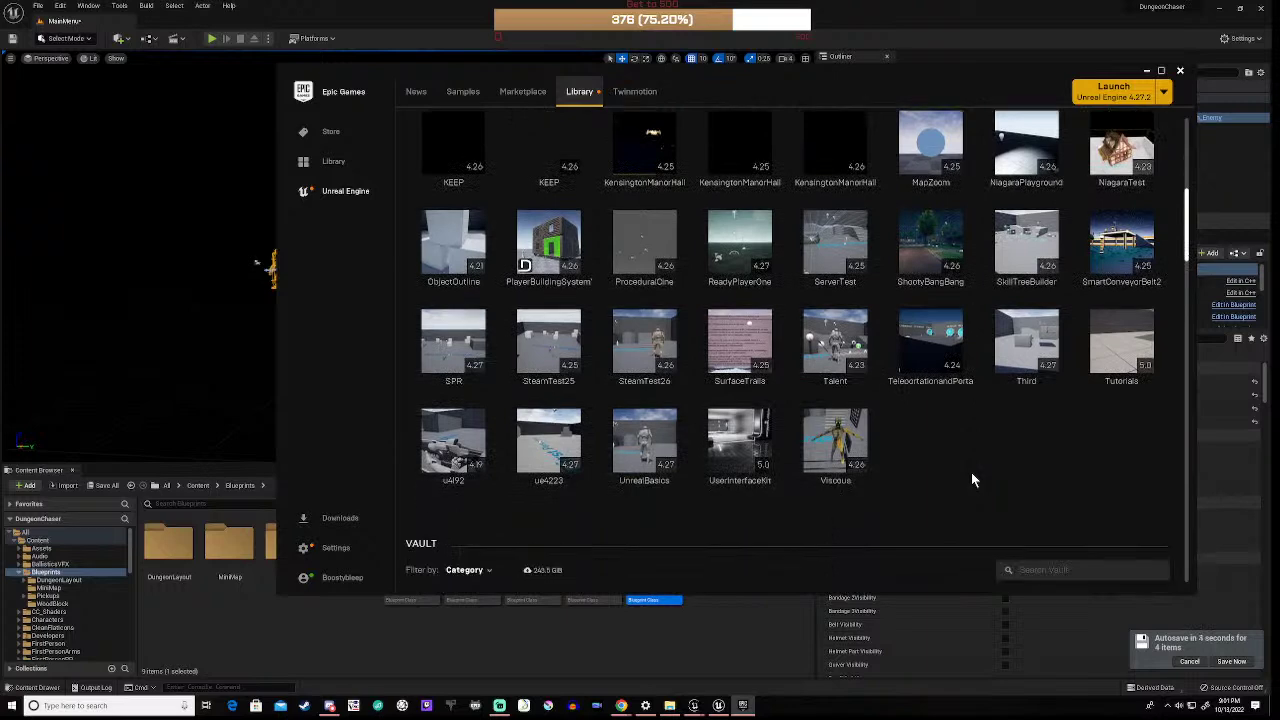
{"action": "left_click", "coordinate": [1053, 489]}
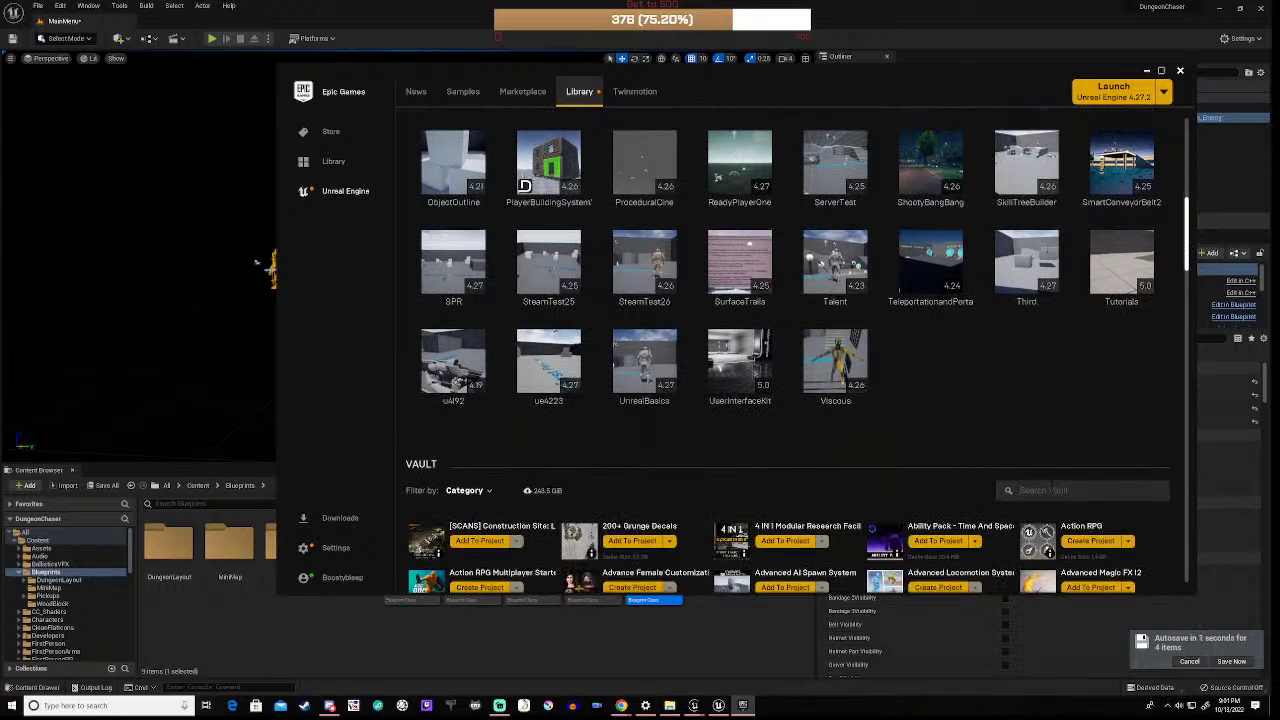
{"action": "type", "text": "astb"}
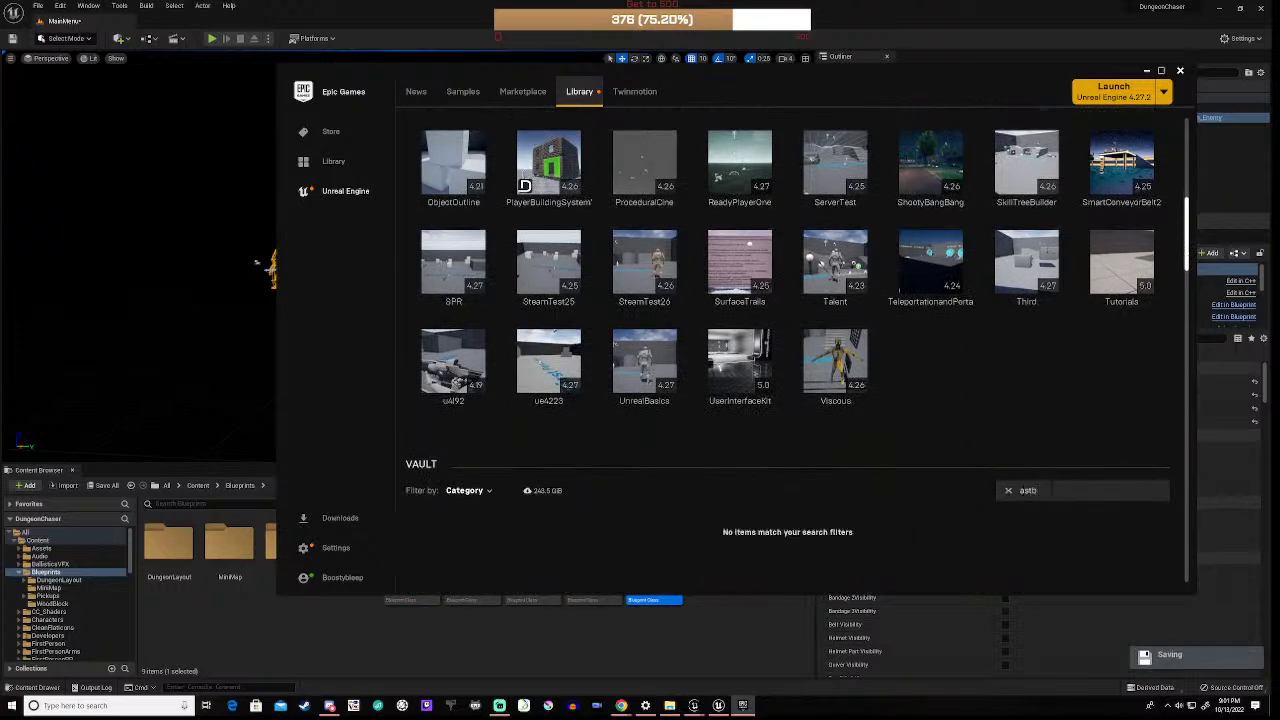
{"action": "key", "text": "BackSpace"}
{"action": "key", "text": "BackSpace"}
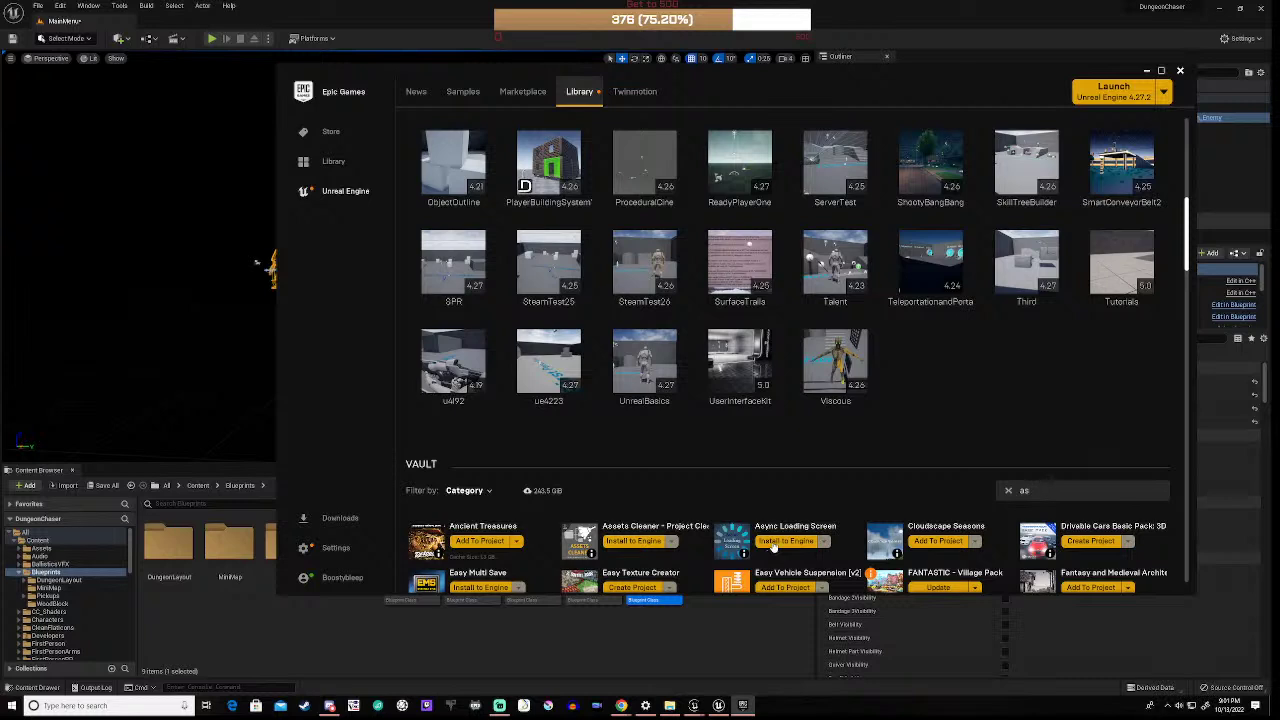
Step: Install the Async Loading Screen plugin to the chosen engine version and minimize the launcher
{"action": "left_click", "coordinate": [772, 541]}
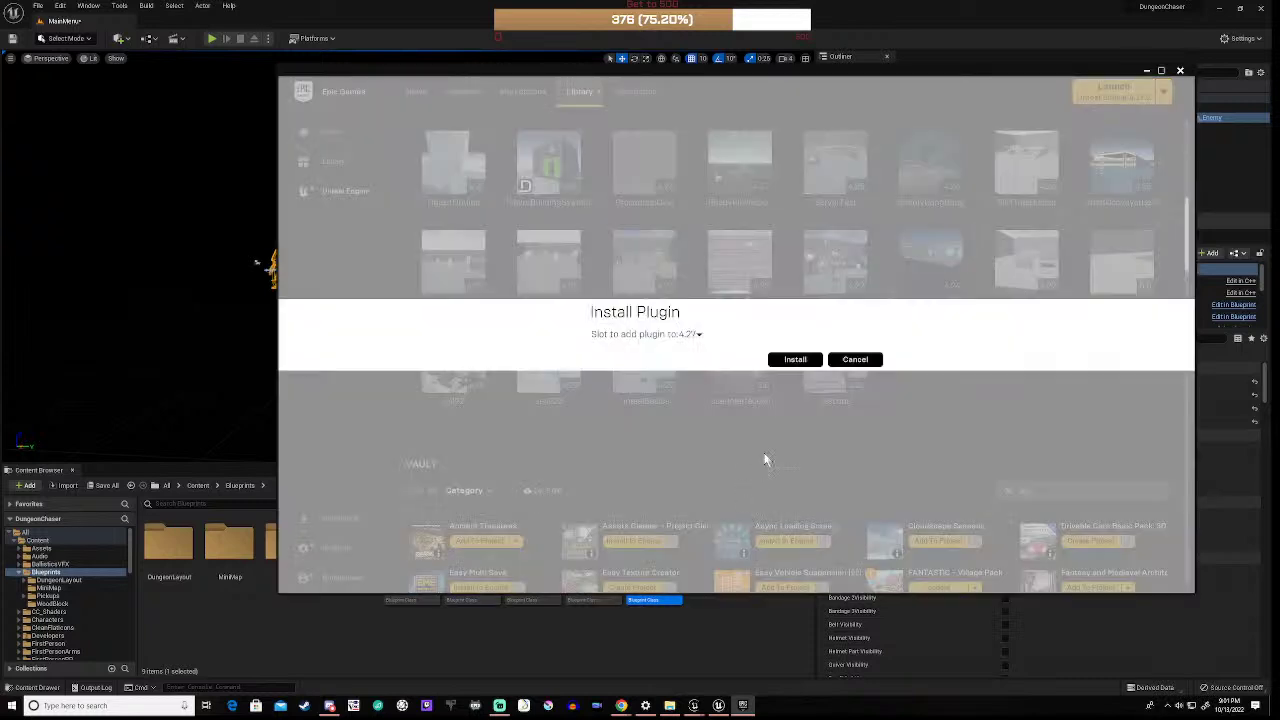
{"action": "left_click", "coordinate": [686, 335]}
{"action": "left_click", "coordinate": [690, 391]}
{"action": "left_click", "coordinate": [795, 359]}
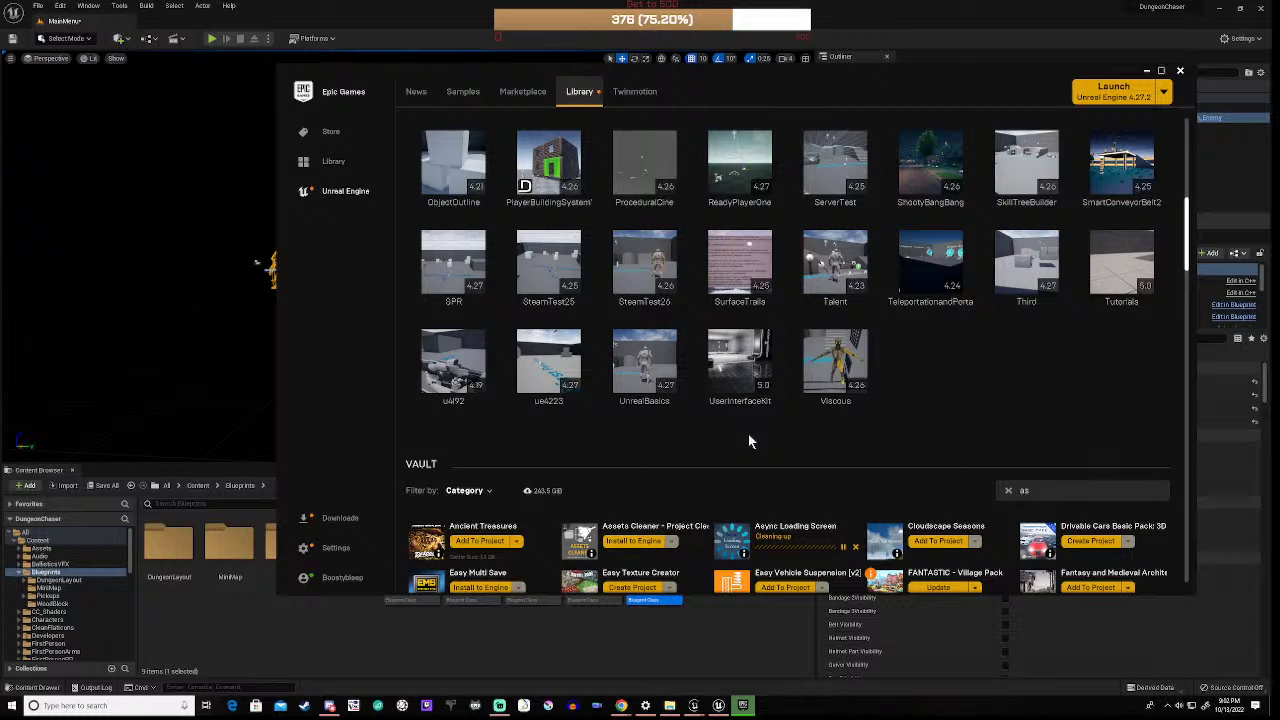
{"action": "left_click", "coordinate": [1147, 72]}
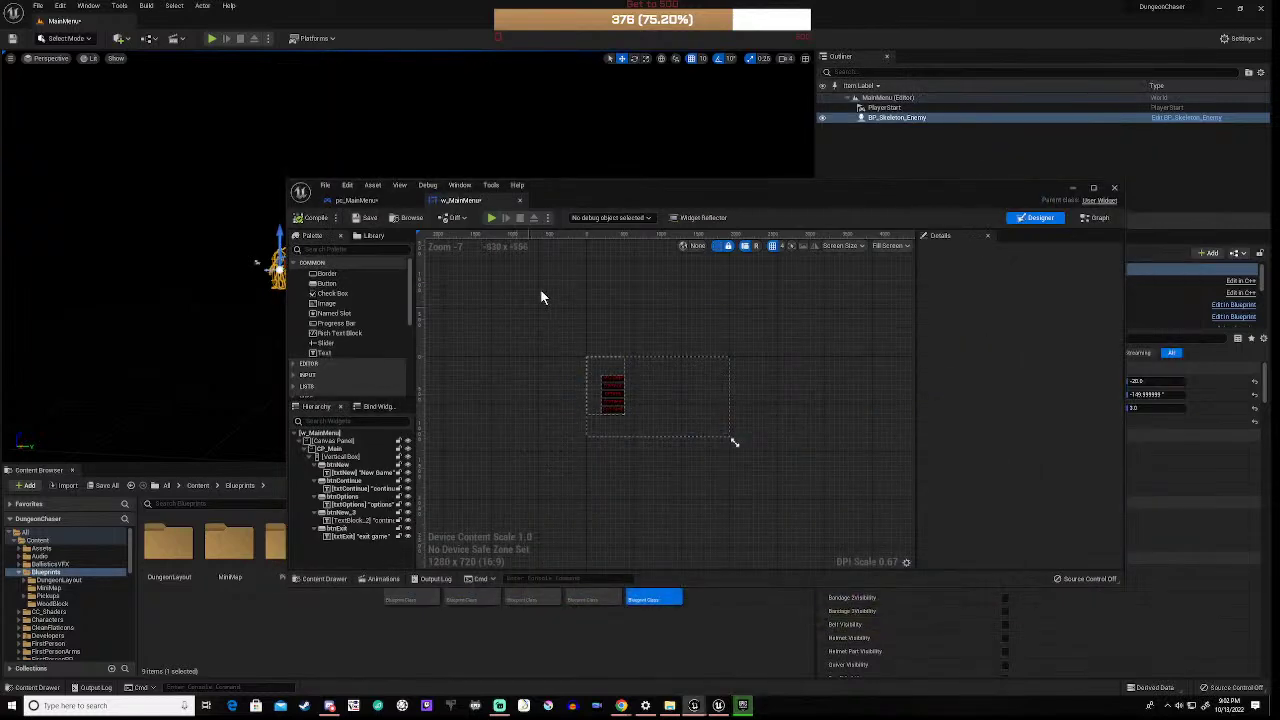
Step: Set the Max Walk Speed of pawn_Mansion's Character Movement component to 500 cm/s and compile the blueprint
{"action": "left_click", "coordinate": [1072, 187]}
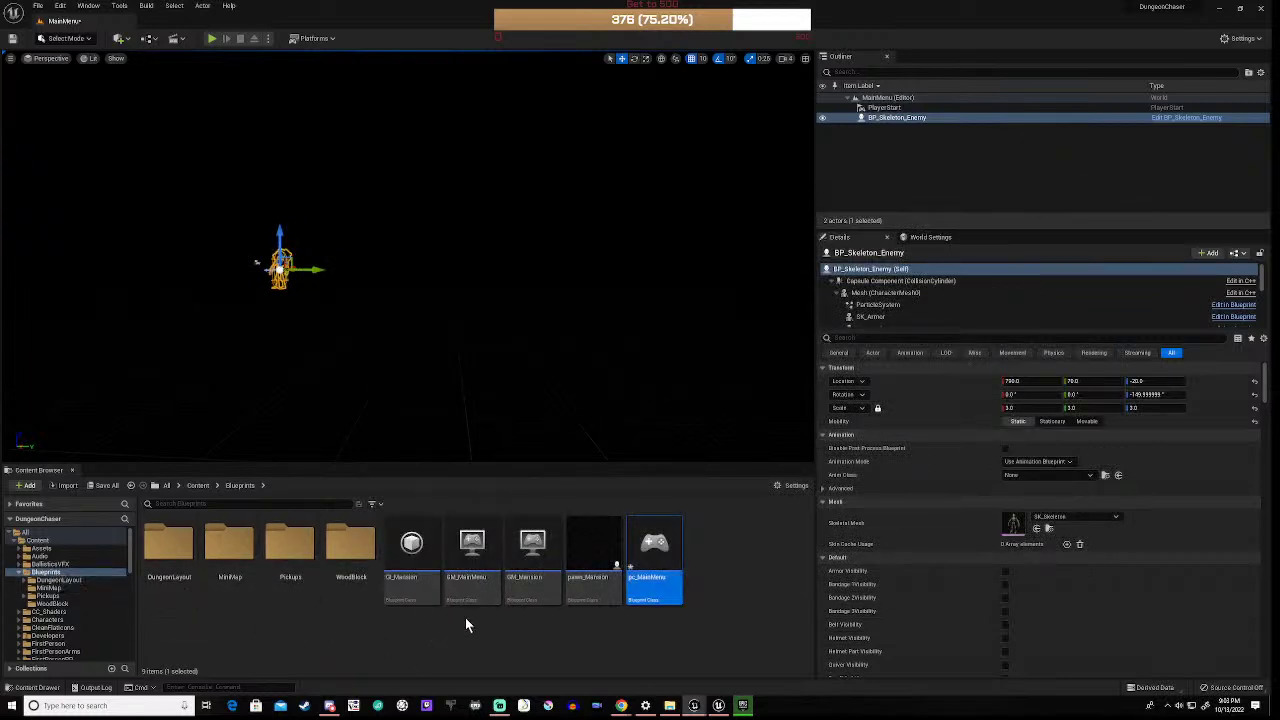
{"action": "double_click", "coordinate": [586, 552]}
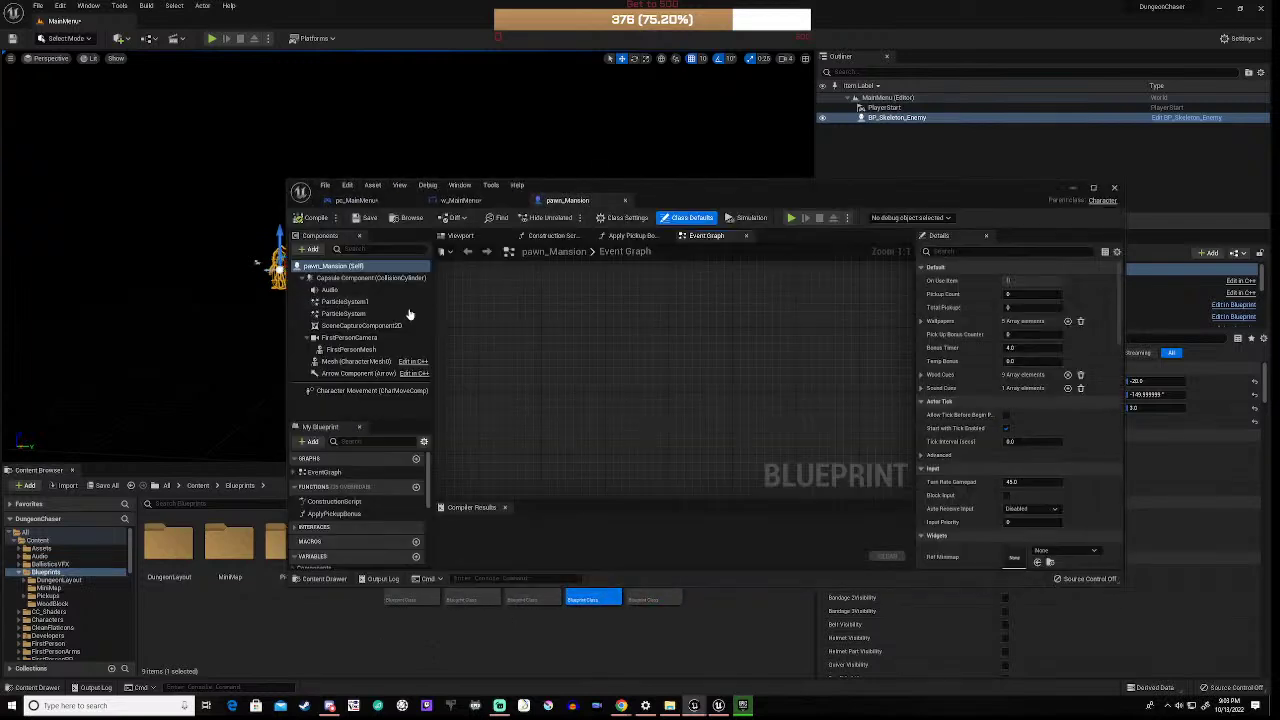
{"action": "left_click", "coordinate": [346, 392]}
{"action": "scroll", "coordinate": [1025, 415], "scroll_direction": "down", "scroll_amount": 3}
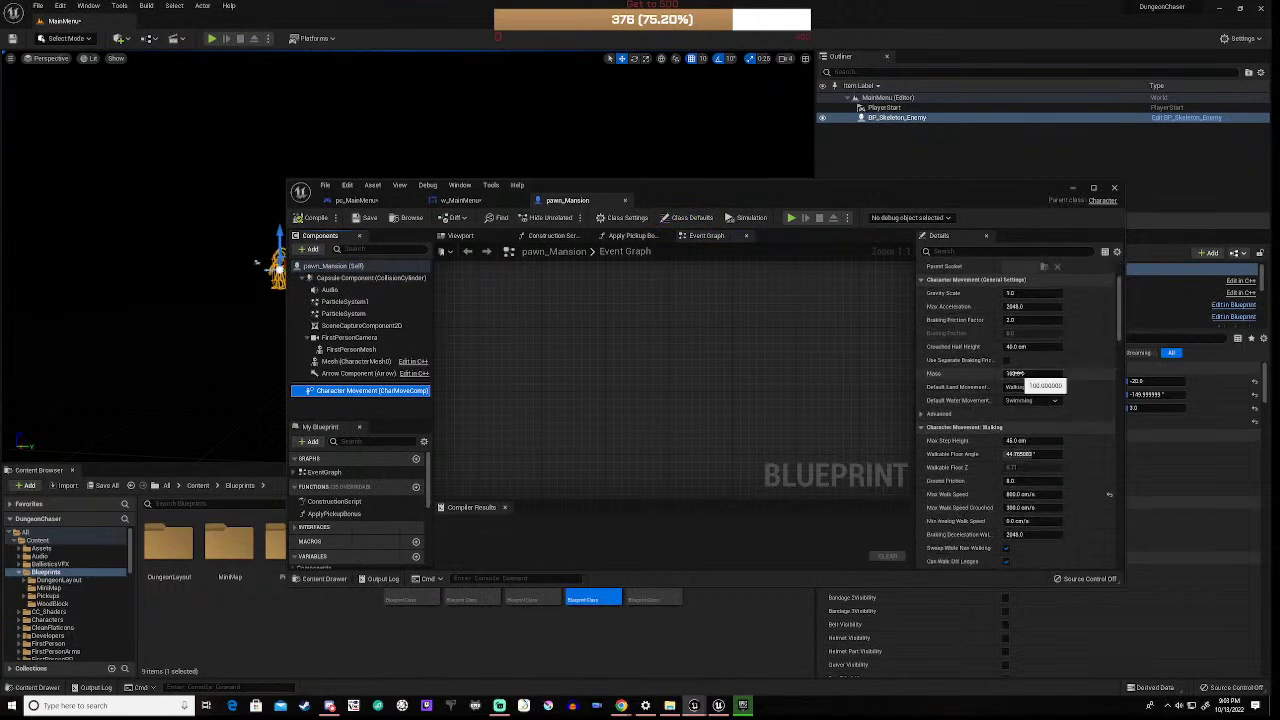
{"action": "scroll", "coordinate": [1017, 372], "scroll_direction": "down", "scroll_amount": 2}
{"action": "scroll", "coordinate": [1017, 372], "scroll_direction": "down", "scroll_amount": 3}
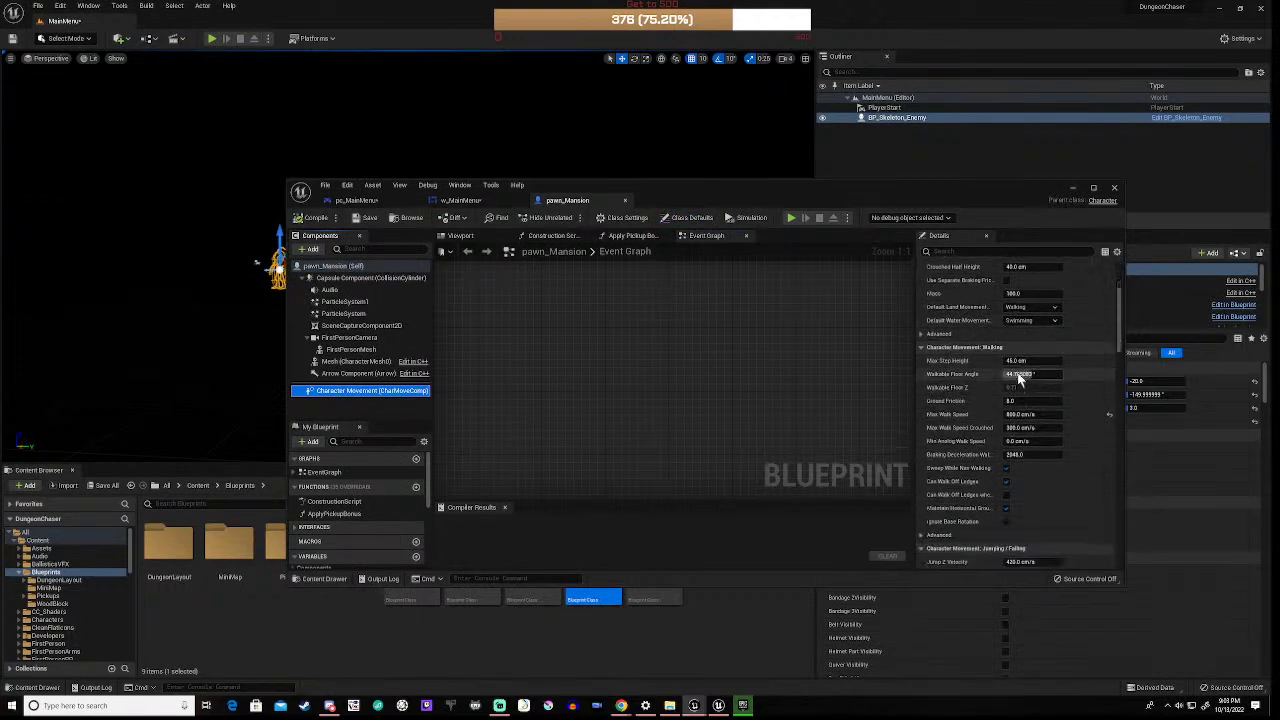
{"action": "scroll", "coordinate": [1017, 372], "scroll_direction": "down", "scroll_amount": 1}
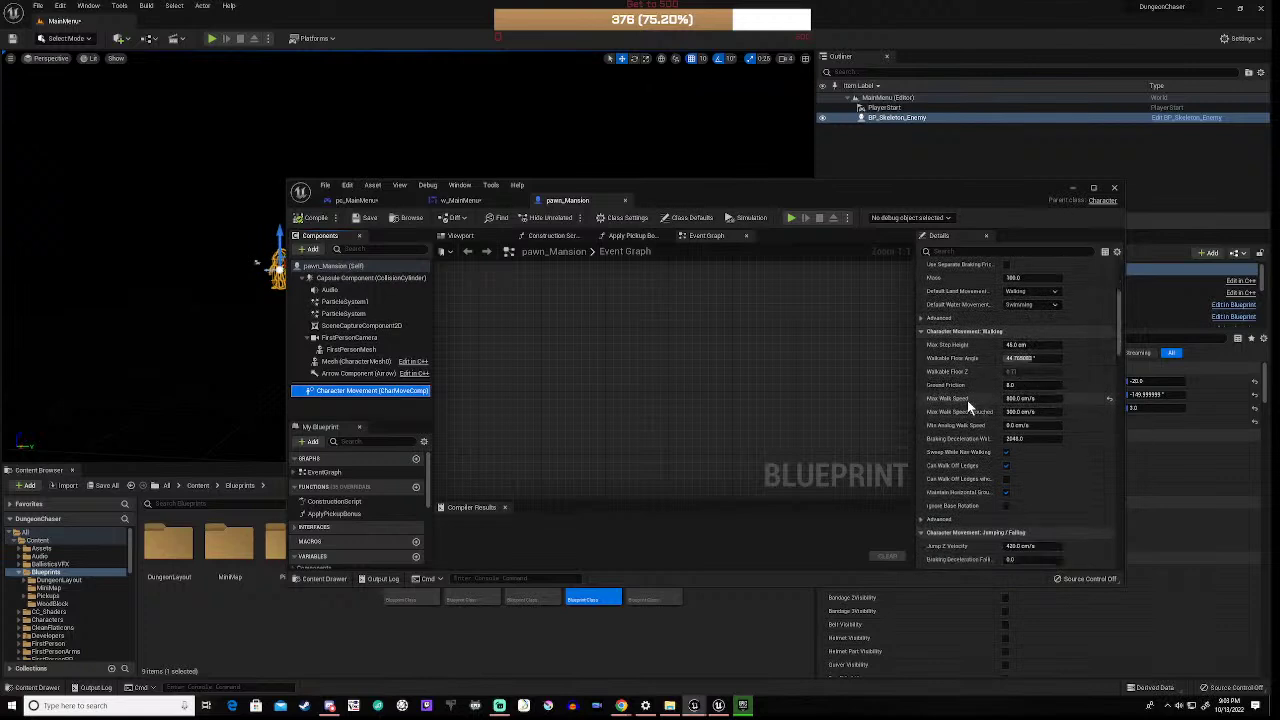
{"action": "left_click", "coordinate": [1020, 399]}
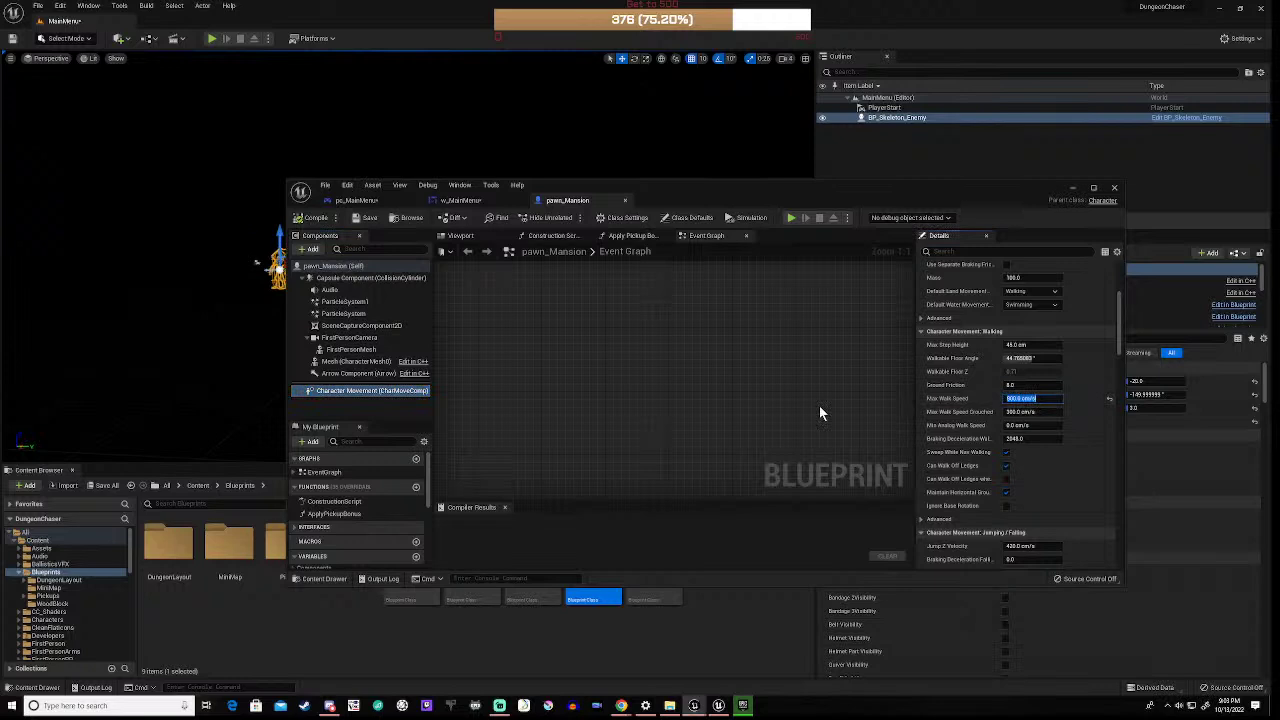
{"action": "type", "text": "500"}
{"action": "key", "text": "Return"}
{"action": "left_click", "coordinate": [313, 218]}
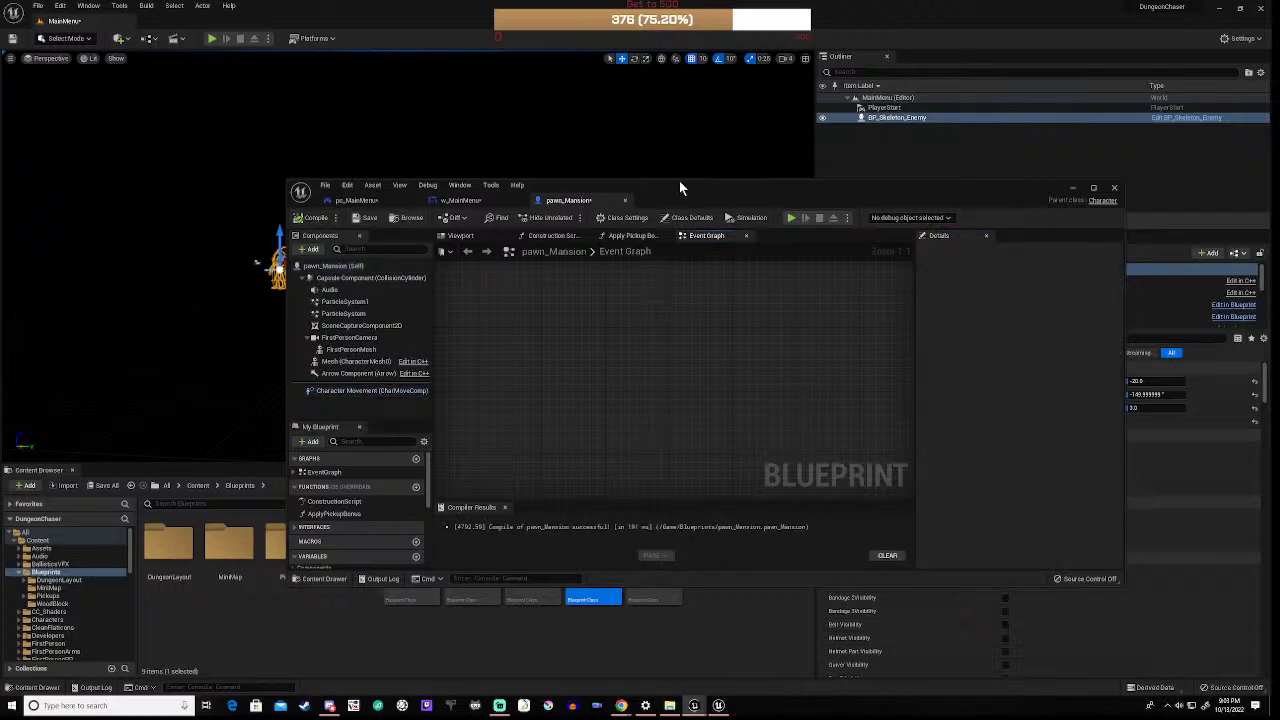
Step: Open level 1 from the Maps folder, saving all the modified assets
{"action": "left_click_drag", "start_coordinate": [679, 187], "coordinate": [627, 499]}
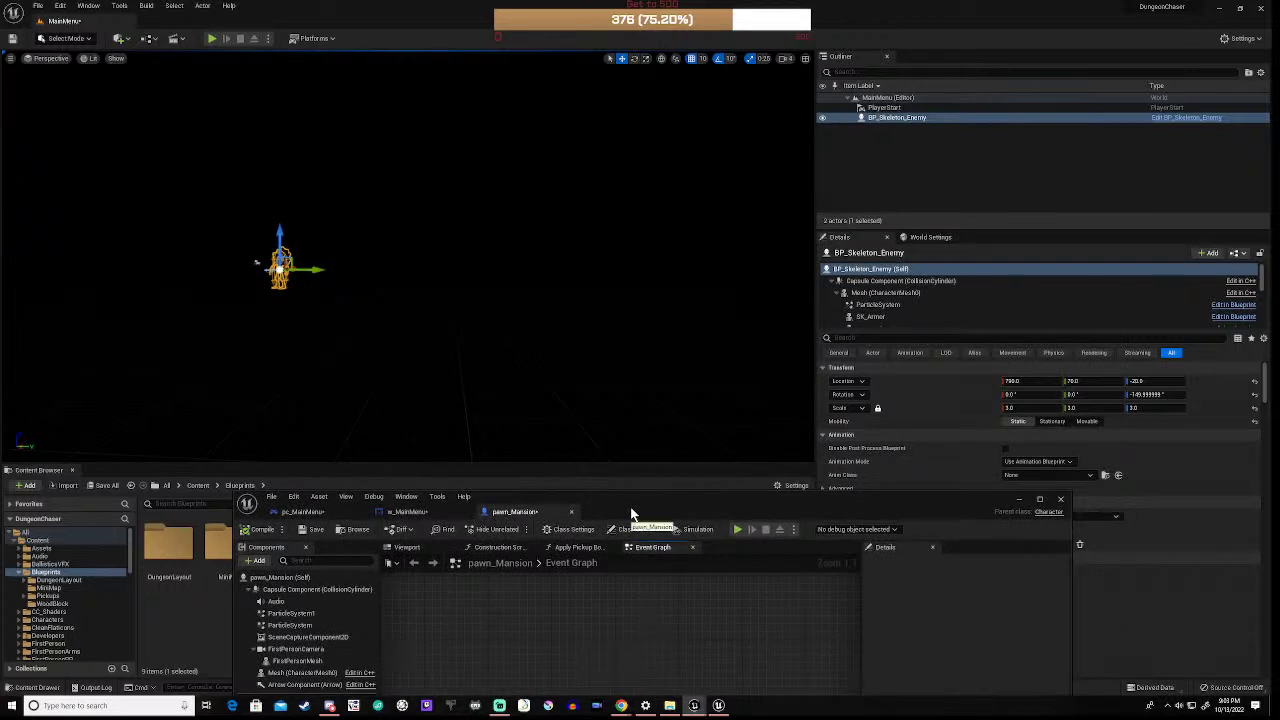
{"action": "left_click_drag", "start_coordinate": [631, 514], "coordinate": [729, 275]}
{"action": "scroll", "coordinate": [60, 620], "scroll_direction": "down", "scroll_amount": 2}
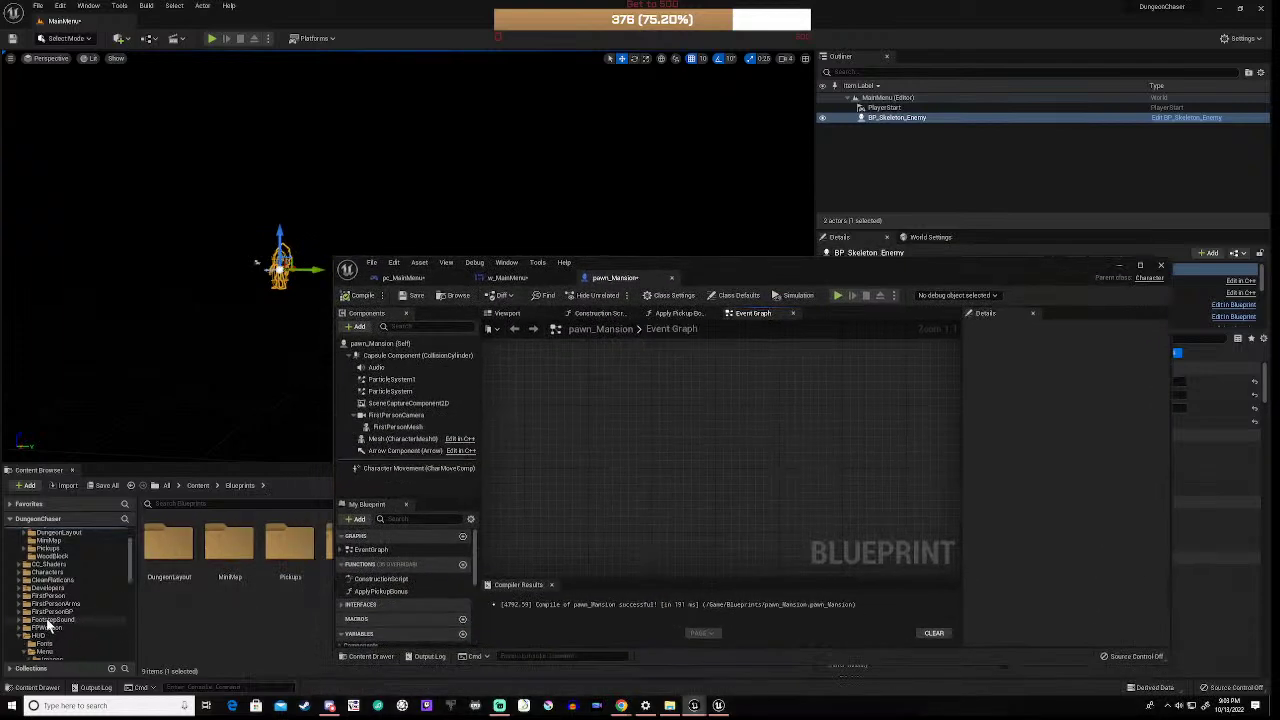
{"action": "scroll", "coordinate": [47, 625], "scroll_direction": "down", "scroll_amount": 3}
{"action": "scroll", "coordinate": [40, 622], "scroll_direction": "down", "scroll_amount": 2}
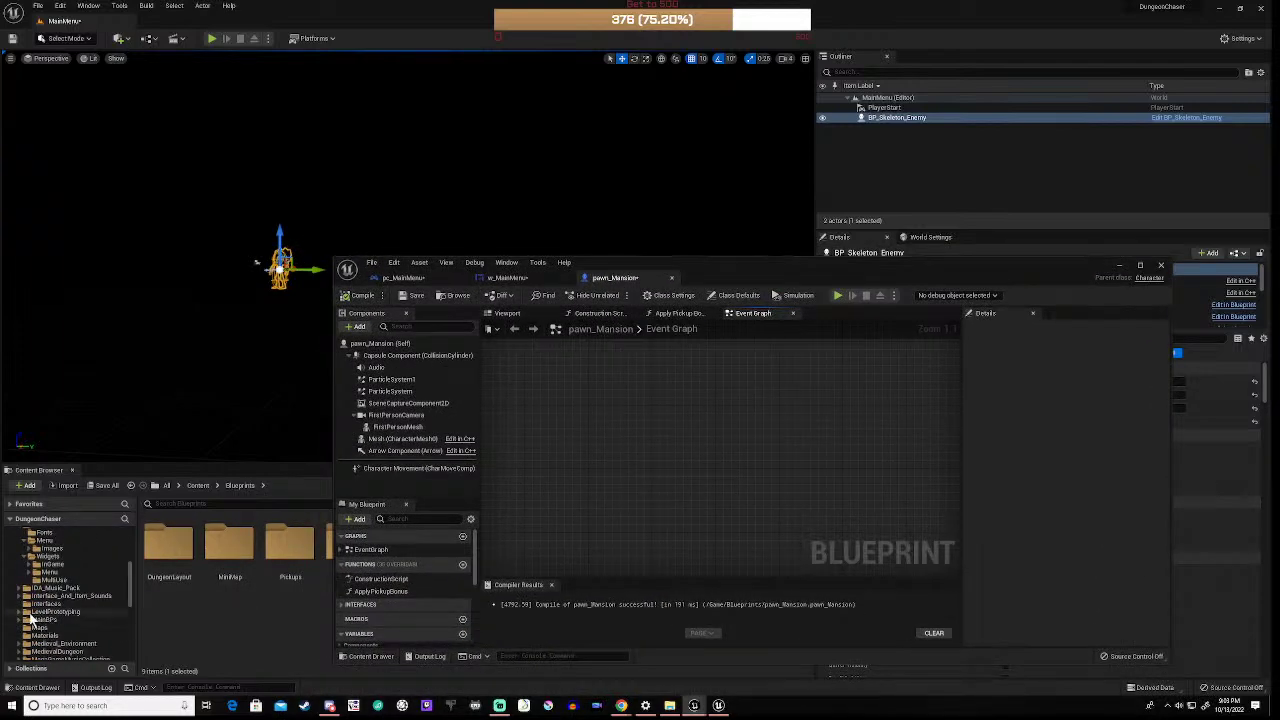
{"action": "scroll", "coordinate": [32, 620], "scroll_direction": "down", "scroll_amount": 1}
{"action": "left_click", "coordinate": [50, 596]}
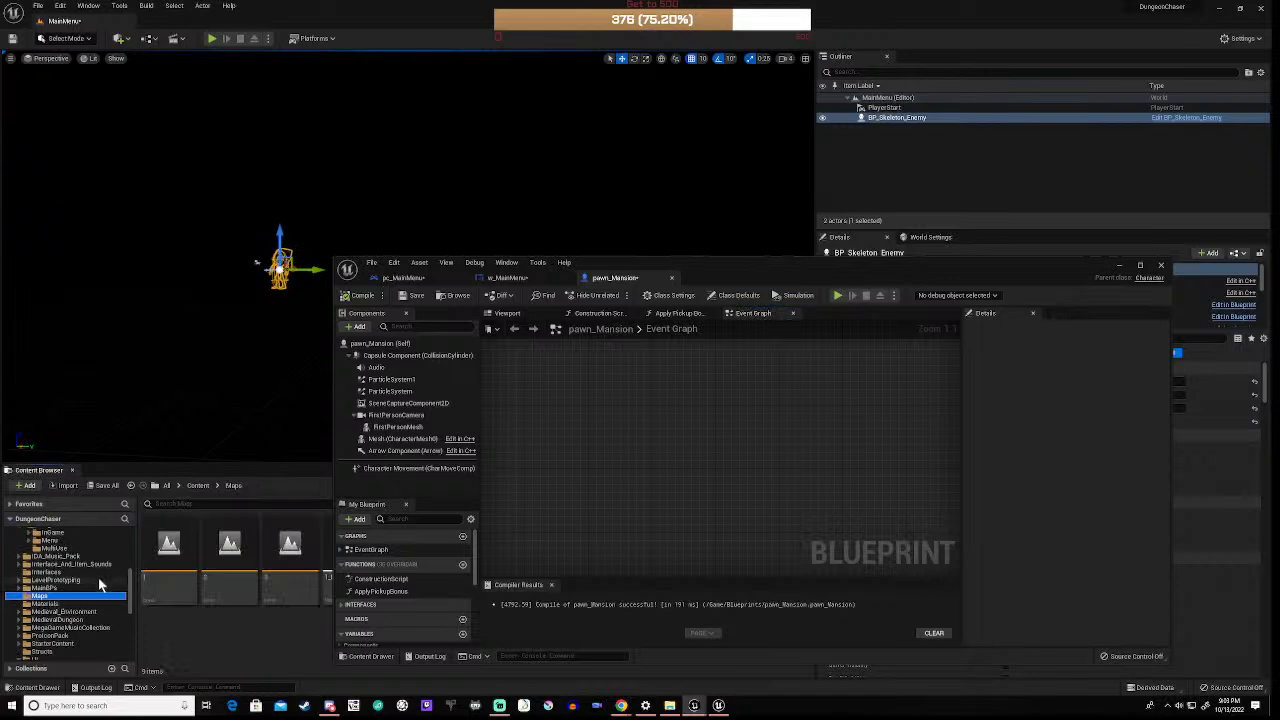
{"action": "double_click", "coordinate": [170, 556]}
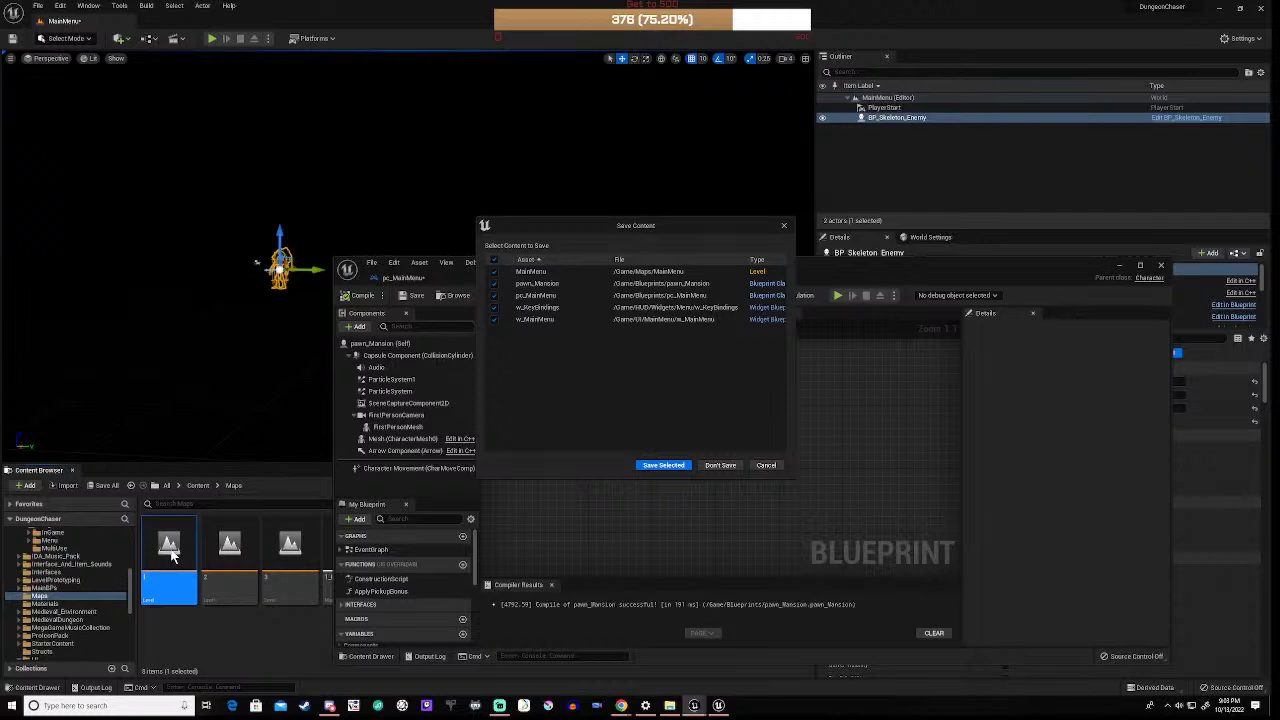
{"action": "left_click", "coordinate": [646, 466]}
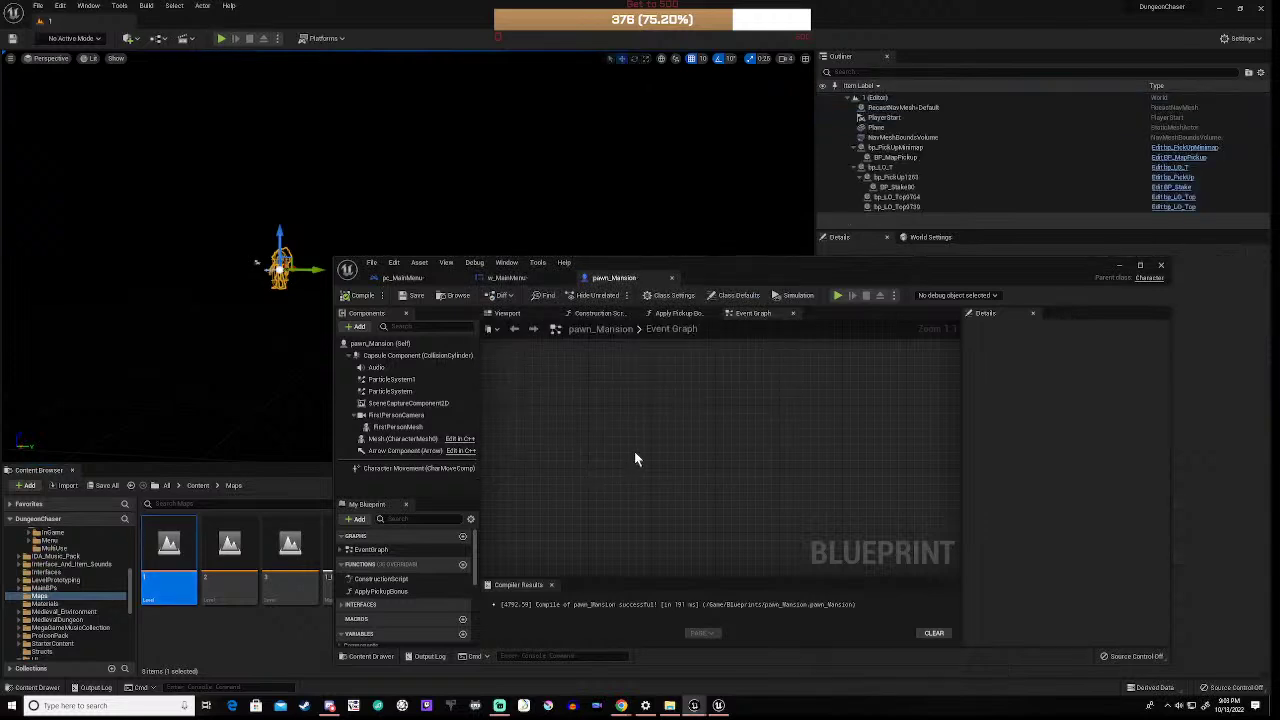
Step: Playtest level 1, walking back and forth against the wooden barricades in the hallway, and stop the session
{"action": "left_click_drag", "start_coordinate": [759, 268], "coordinate": [699, 572]}
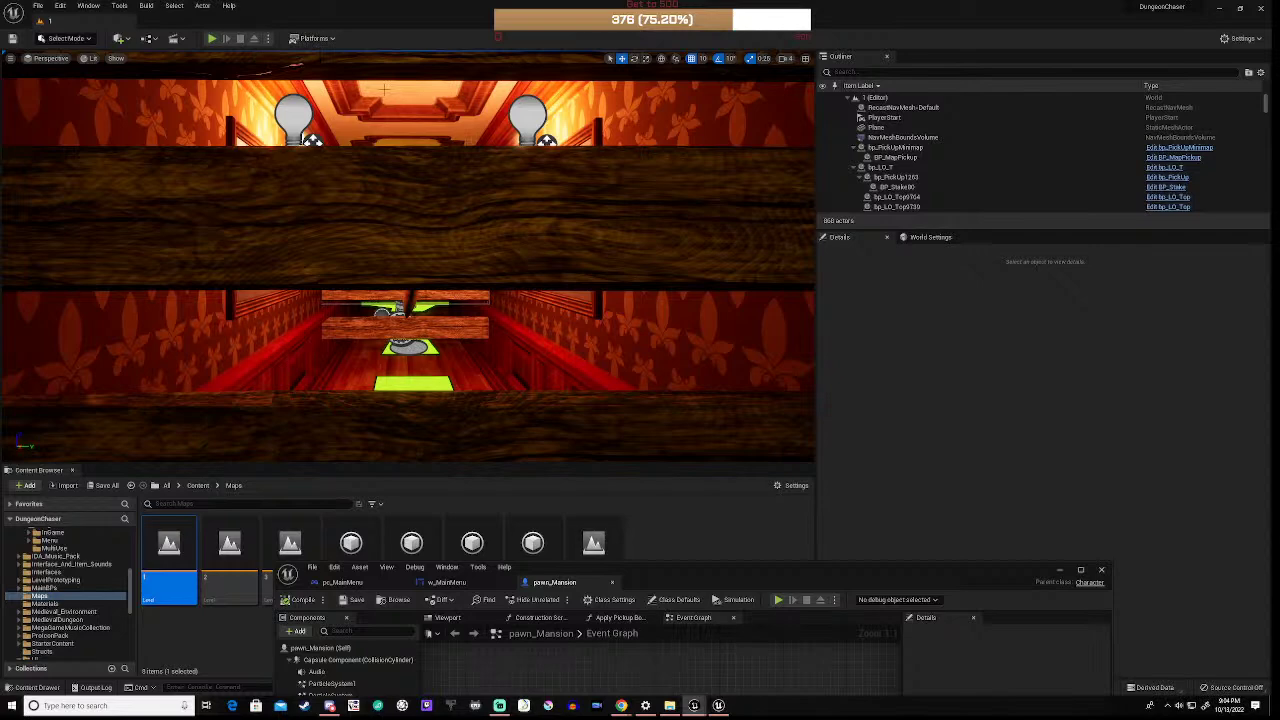
{"action": "left_click", "coordinate": [213, 38]}
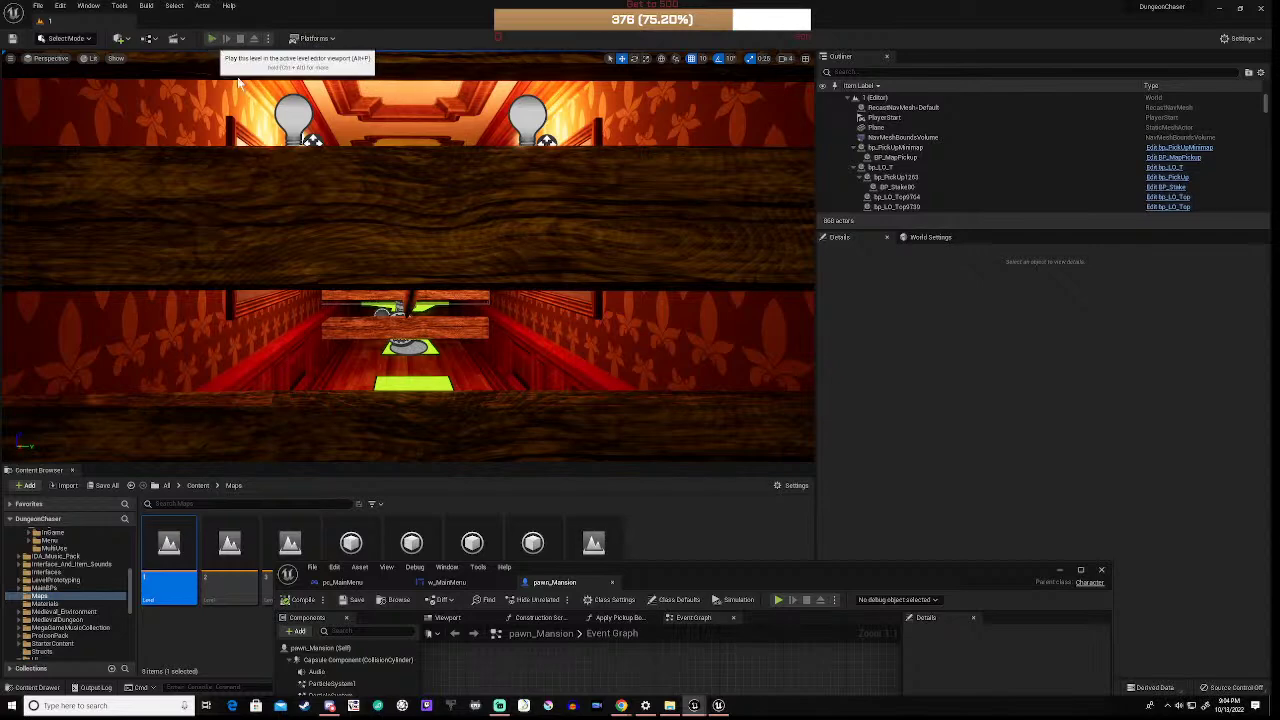
{"action": "left_click", "coordinate": [419, 380]}
{"action": "key", "text": "w"}
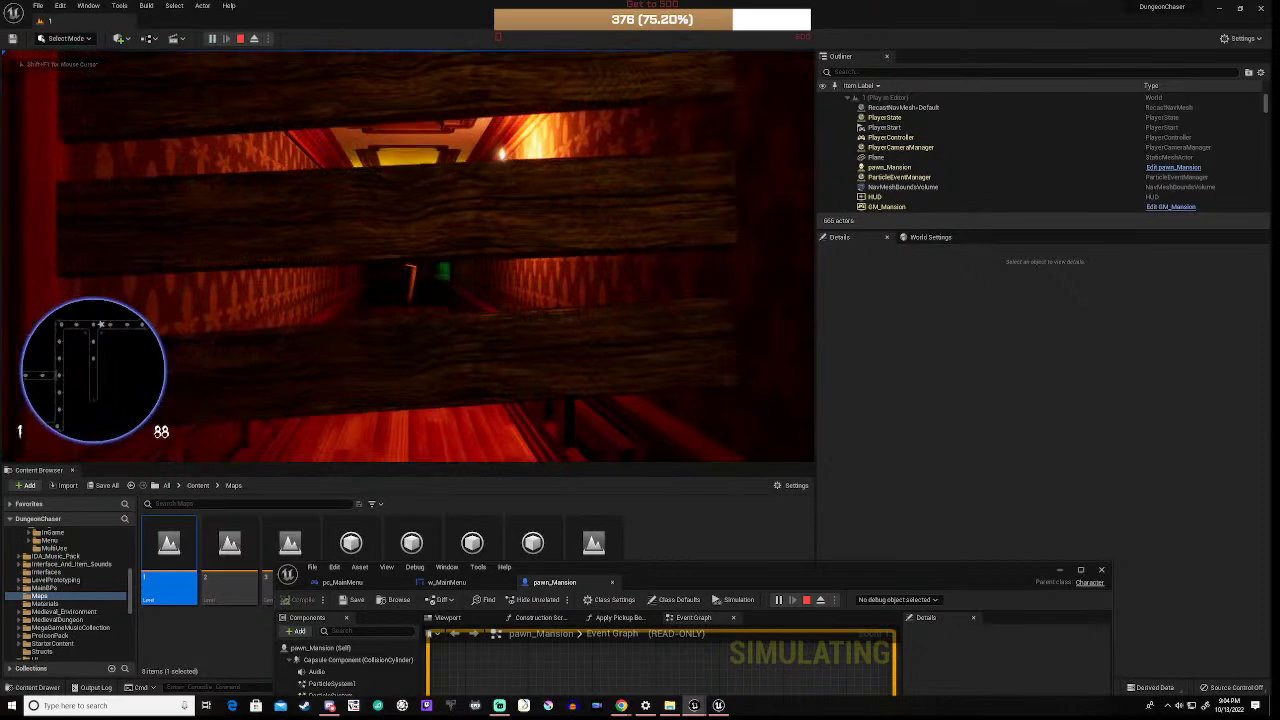
{"action": "key", "text": "w"}
{"action": "key", "text": "s"}
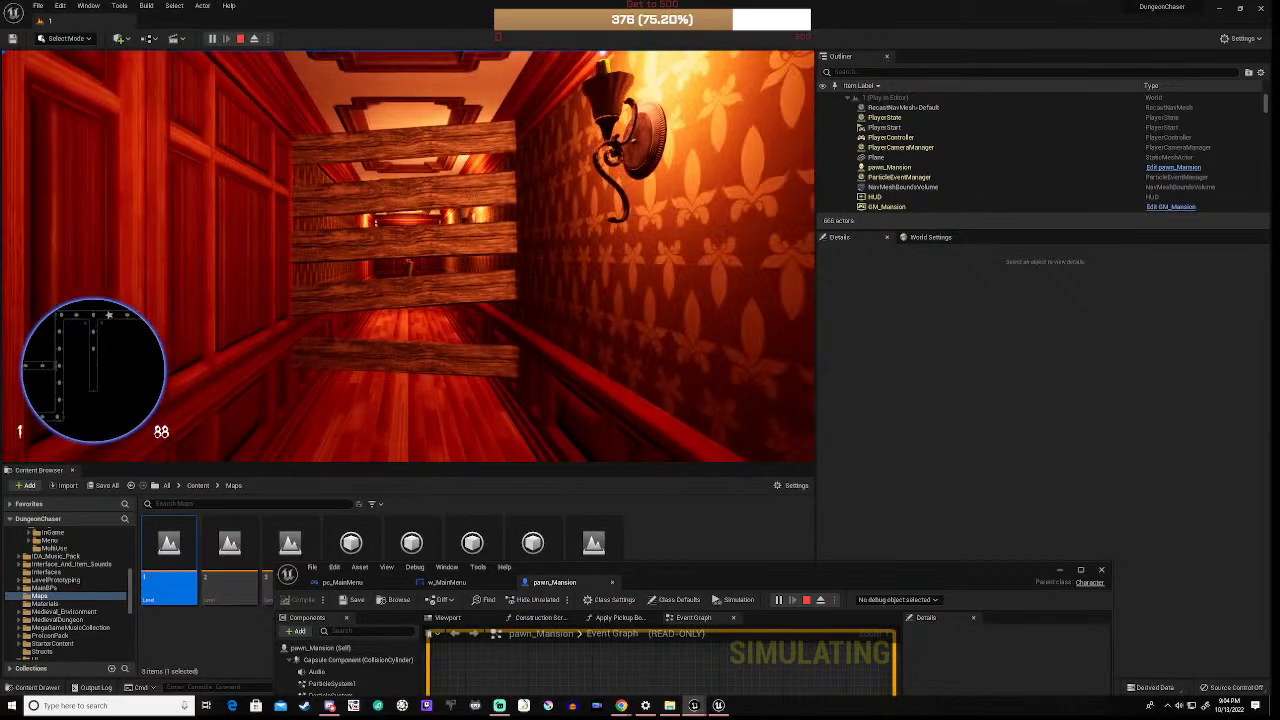
{"action": "key", "text": "w"}
{"action": "key", "text": "s"}
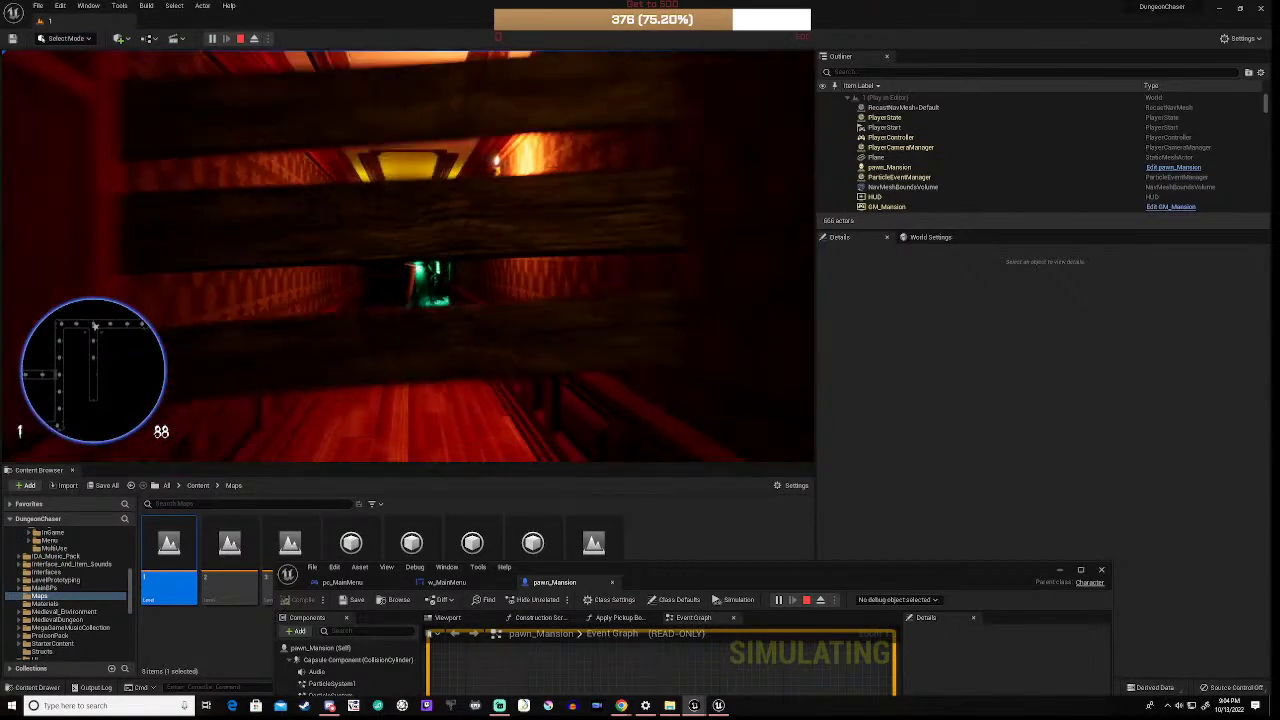
{"action": "key", "text": "w"}
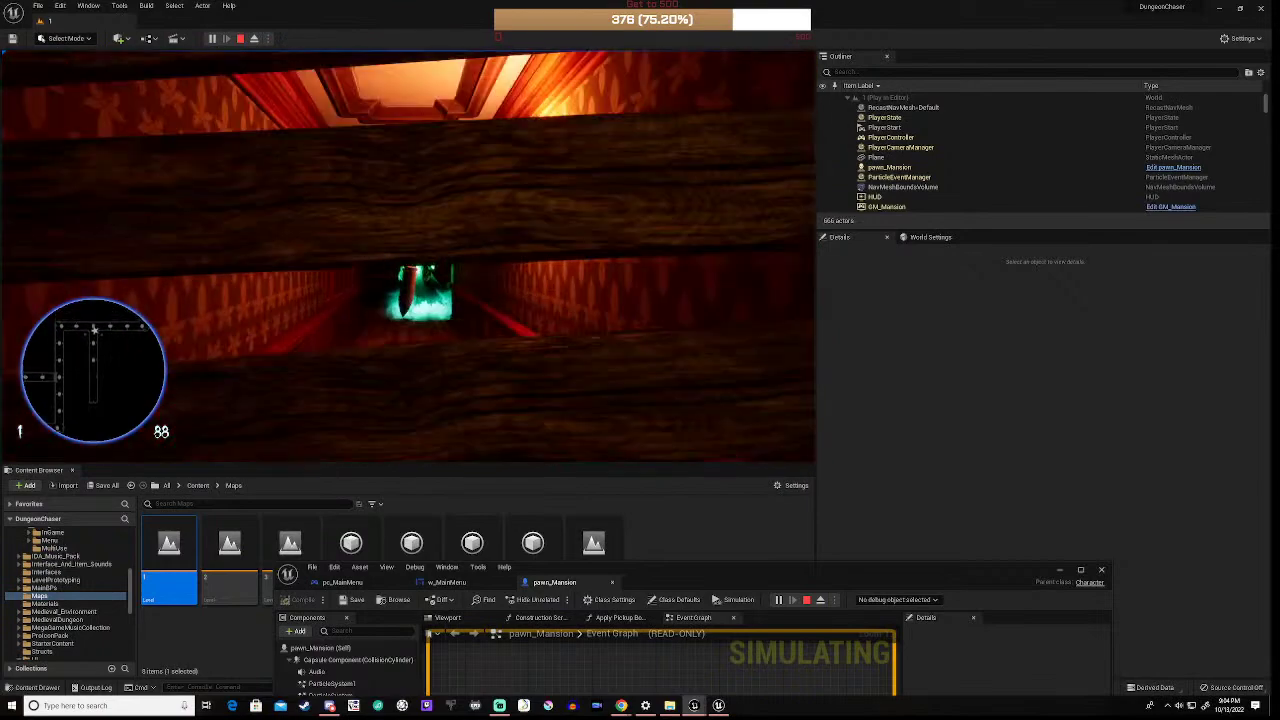
{"action": "key", "text": "s"}
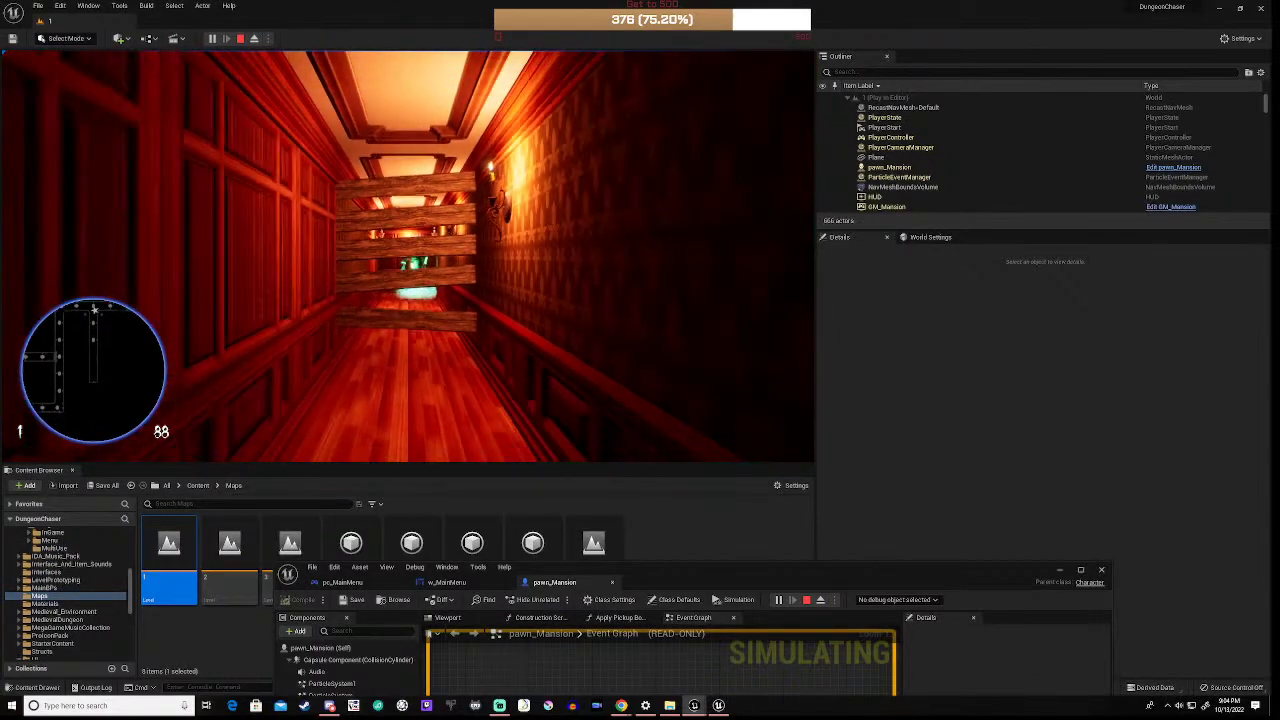
{"action": "key", "text": "Escape"}
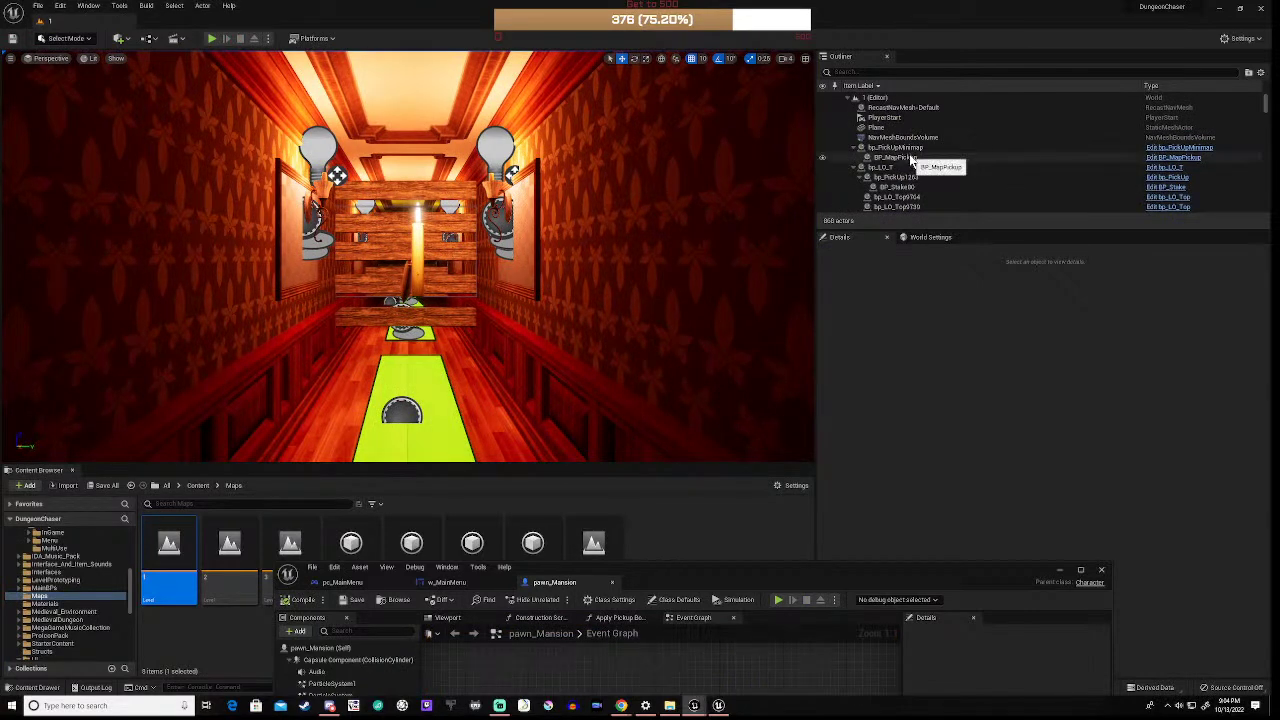
Step: Open the blueprint of the straight hallway piece bp_LO_Straight for editing and bring its editor fully into view
{"action": "left_click", "coordinate": [580, 250]}
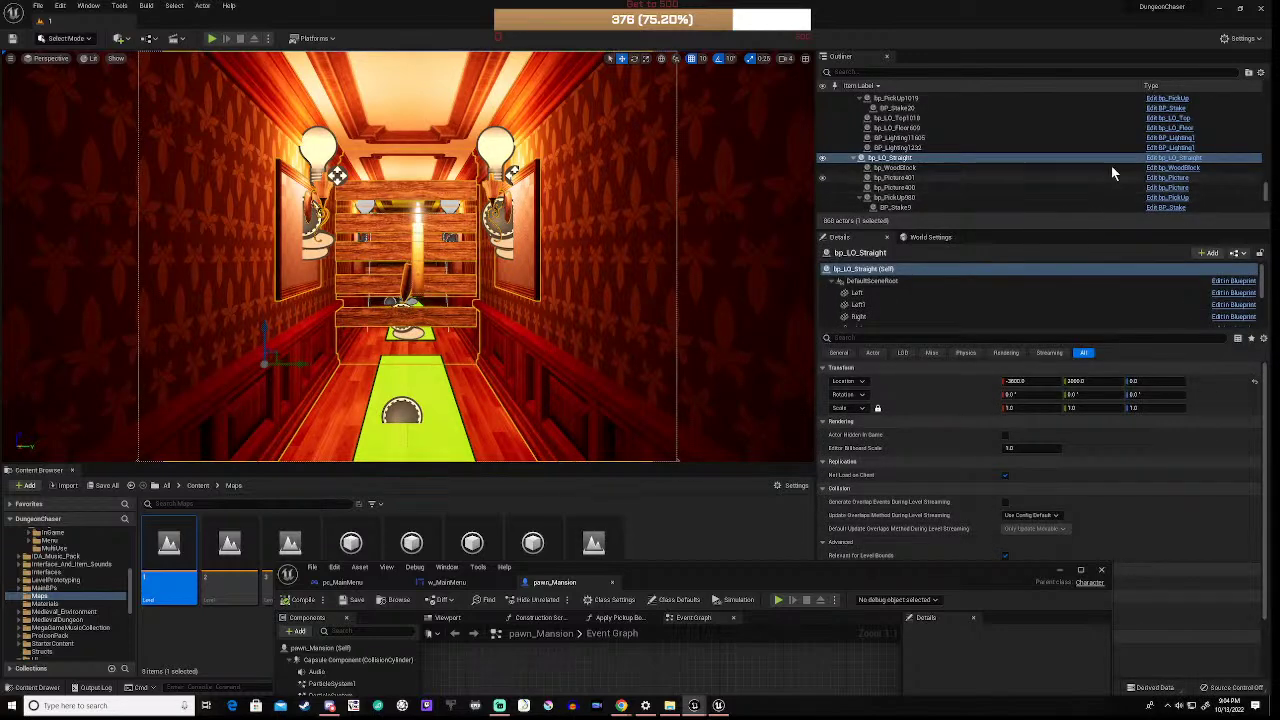
{"action": "left_click", "coordinate": [1165, 163]}
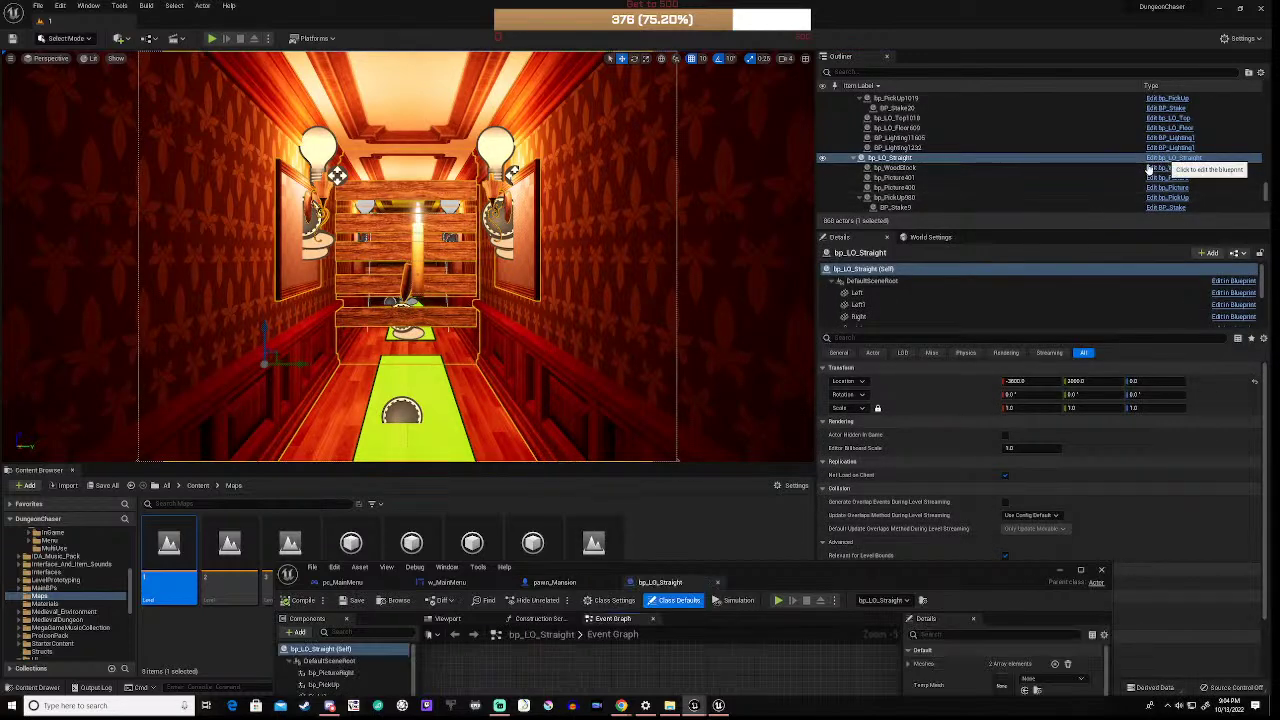
{"action": "left_click_drag", "start_coordinate": [772, 572], "coordinate": [730, 248]}
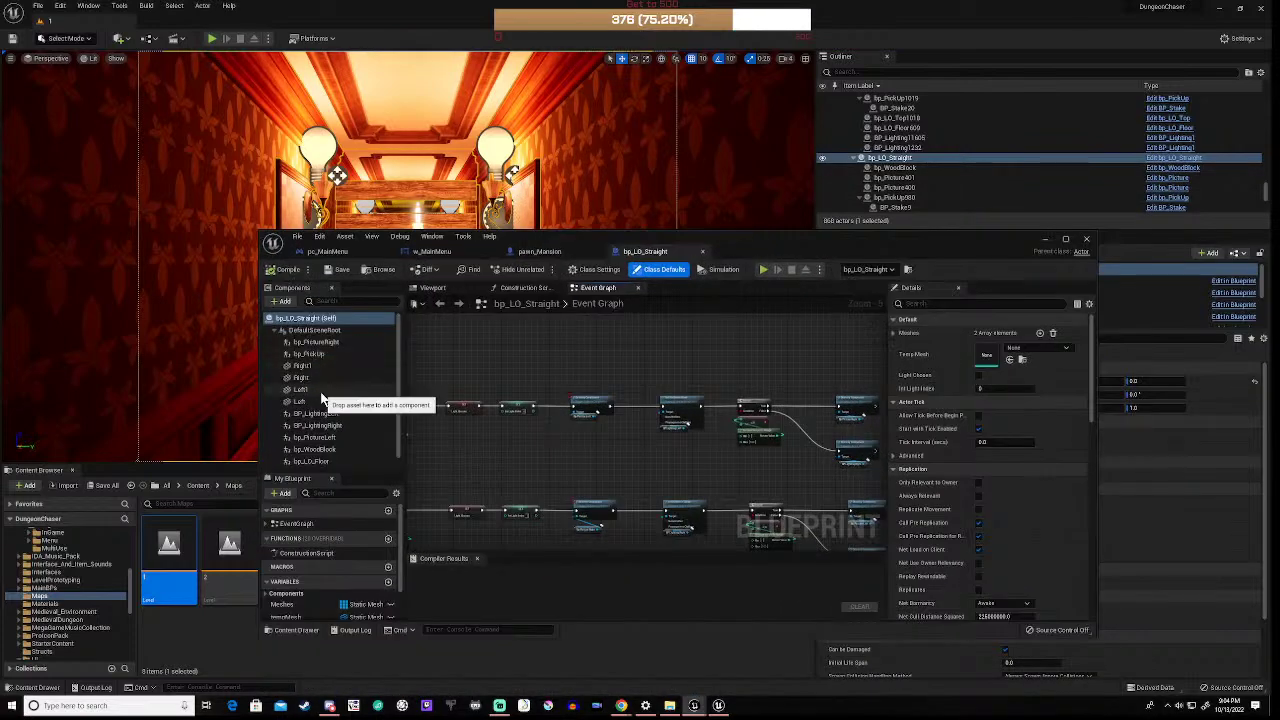
Step: Locate the child actor class of the bp_WoodBlock component in the content folders and open the bp_WoodBlock blueprint
{"action": "scroll", "coordinate": [302, 406], "scroll_direction": "down", "scroll_amount": 1}
{"action": "left_click", "coordinate": [322, 438]}
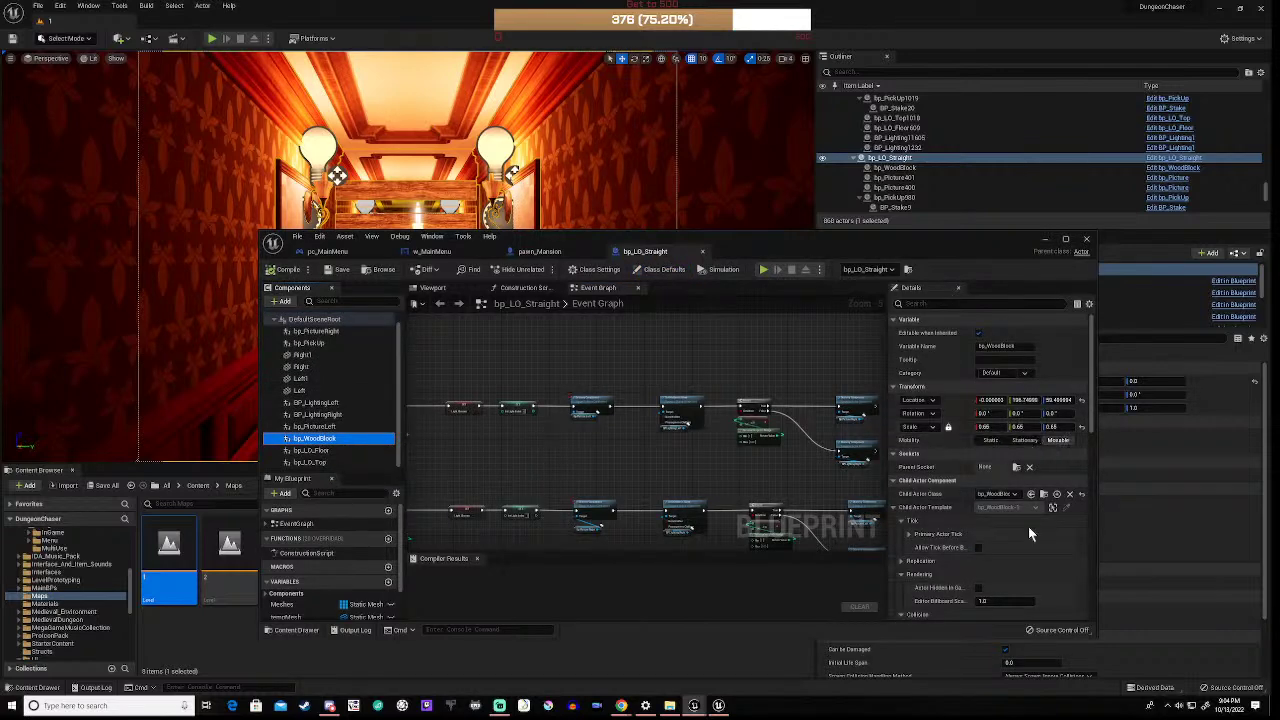
{"action": "left_click", "coordinate": [1043, 494]}
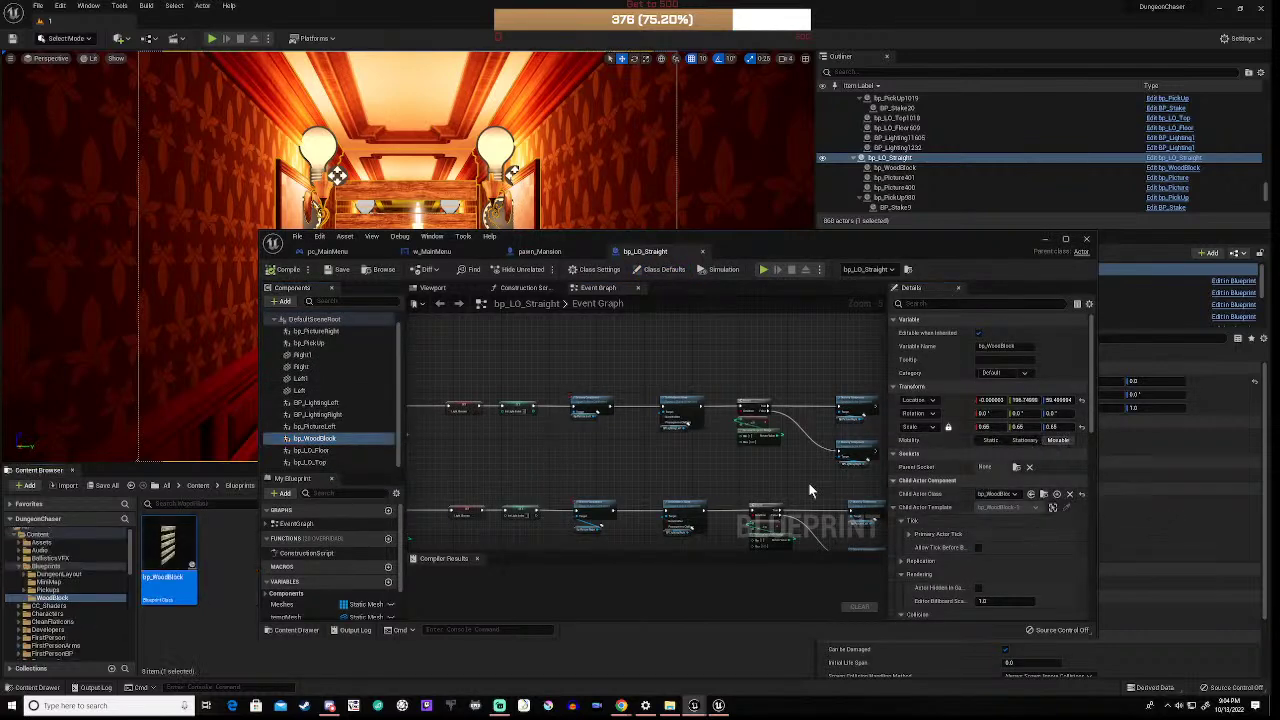
{"action": "left_click_drag", "start_coordinate": [759, 241], "coordinate": [813, 168]}
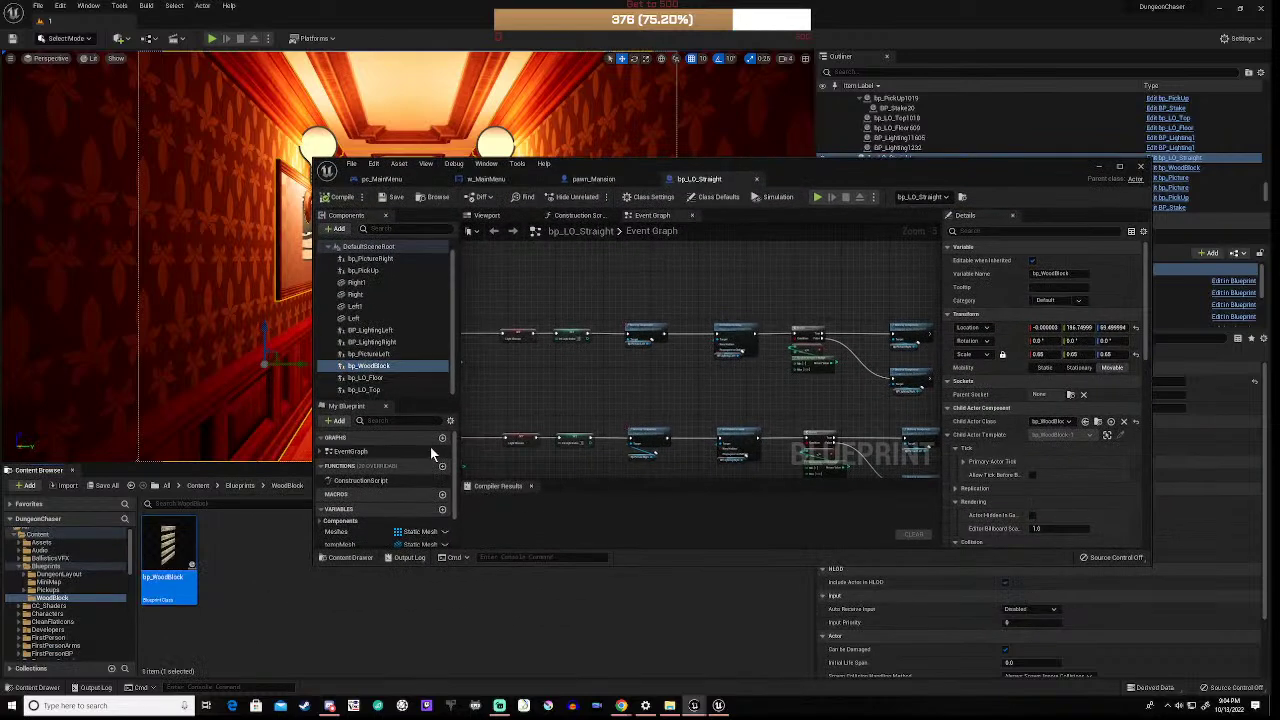
{"action": "double_click", "coordinate": [168, 548]}
Step: Set the collision preset of bp_WoodBlock's Box component to OverlapAllDynamic and compile the blueprint
{"action": "scroll", "coordinate": [1031, 462], "scroll_direction": "down", "scroll_amount": 3}
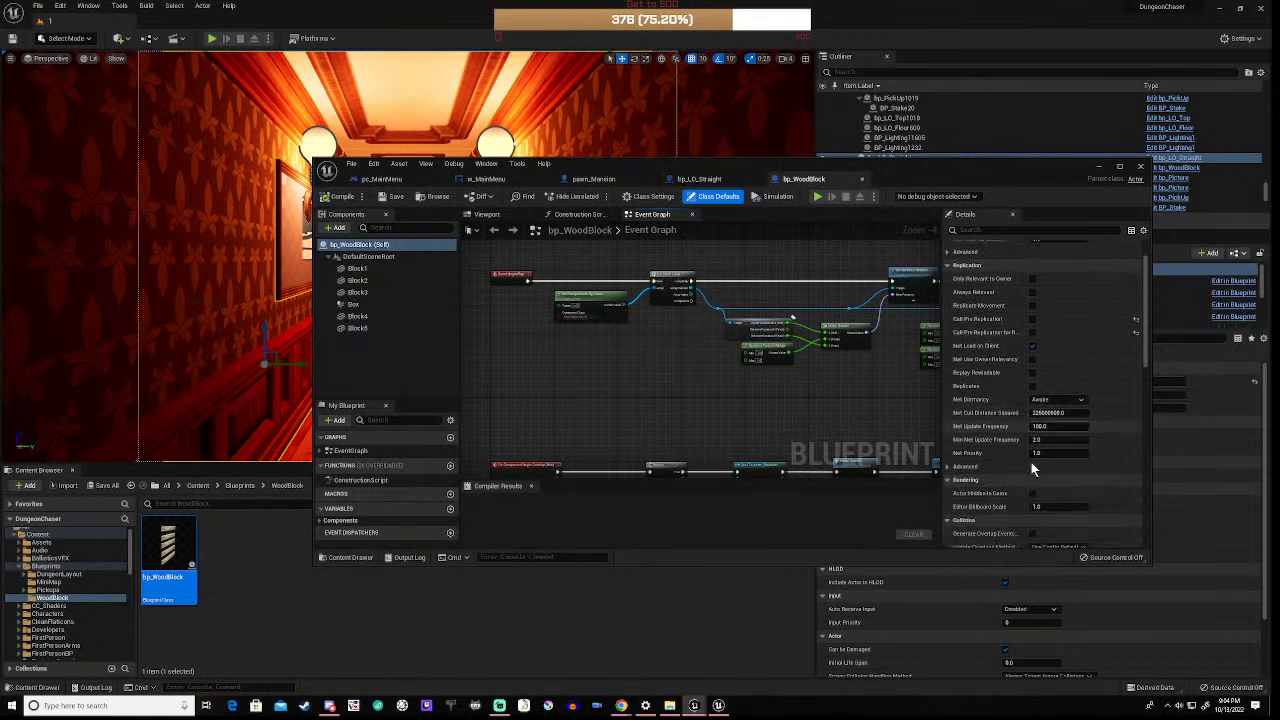
{"action": "scroll", "coordinate": [1031, 460], "scroll_direction": "down", "scroll_amount": 5}
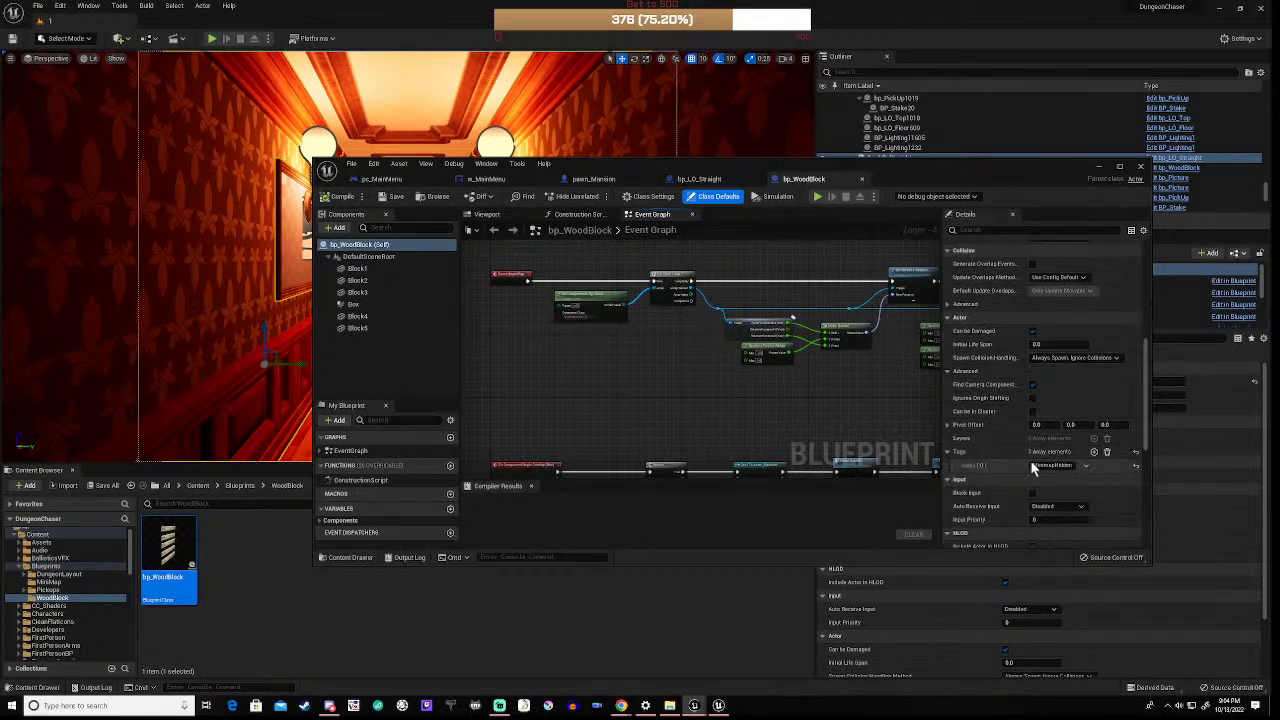
{"action": "scroll", "coordinate": [1031, 461], "scroll_direction": "down", "scroll_amount": 4}
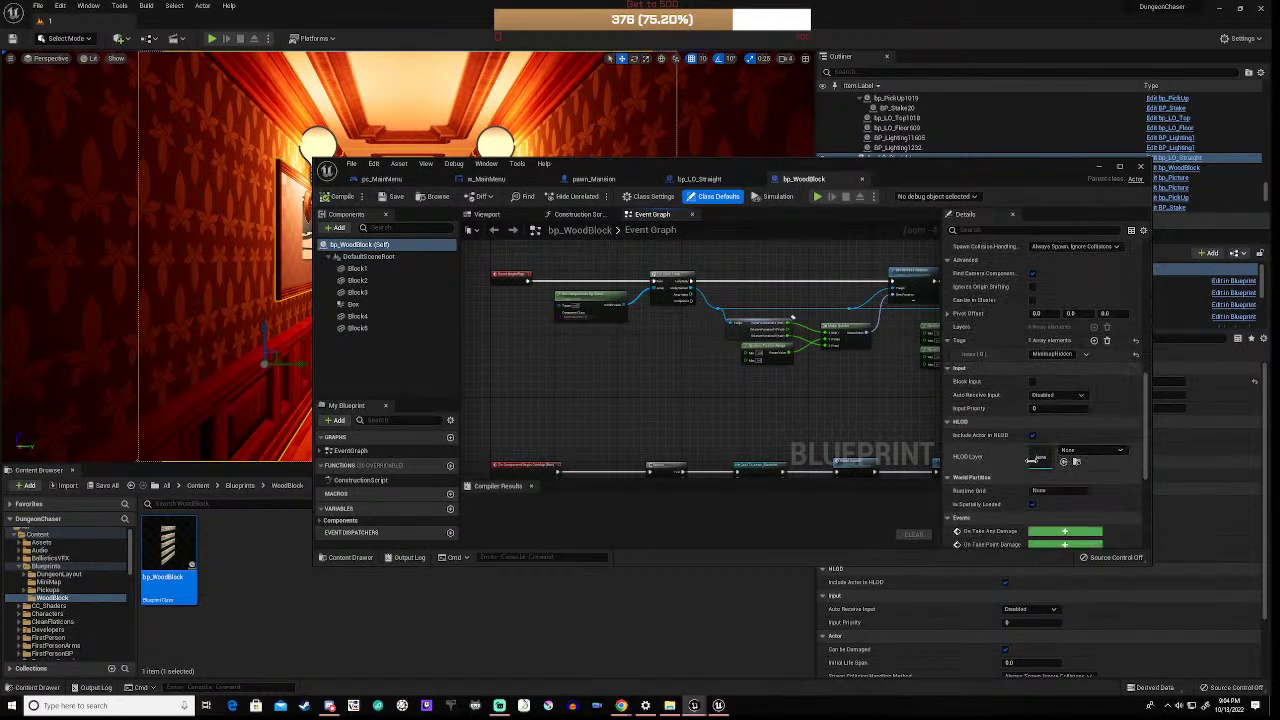
{"action": "scroll", "coordinate": [1031, 461], "scroll_direction": "down", "scroll_amount": 2}
{"action": "scroll", "coordinate": [1031, 461], "scroll_direction": "down", "scroll_amount": 2}
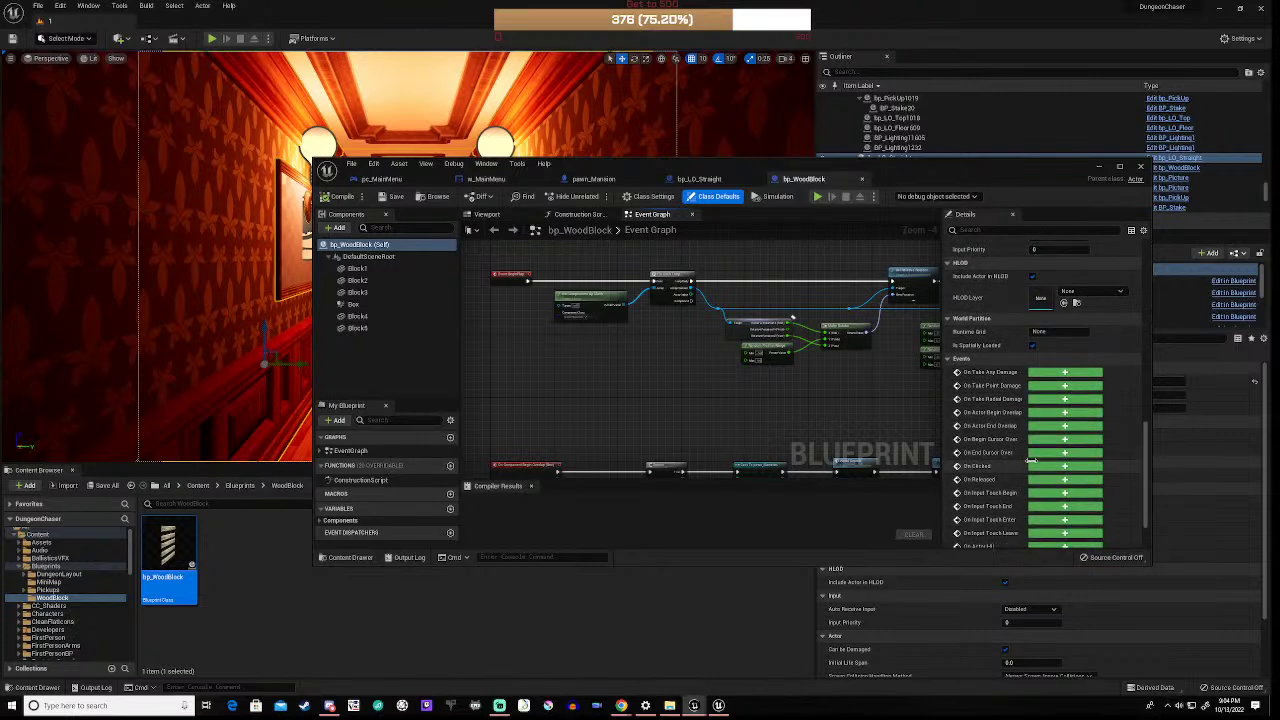
{"action": "left_click", "coordinate": [360, 306]}
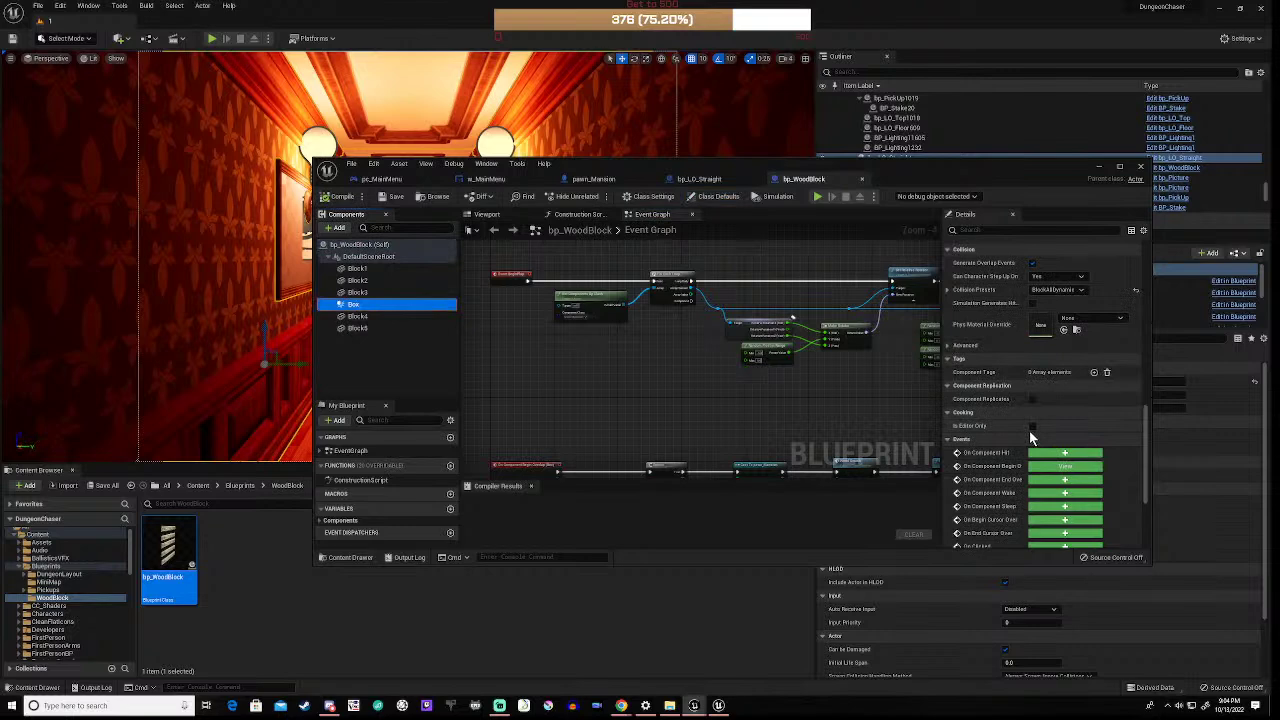
{"action": "scroll", "coordinate": [1036, 413], "scroll_direction": "up", "scroll_amount": 2}
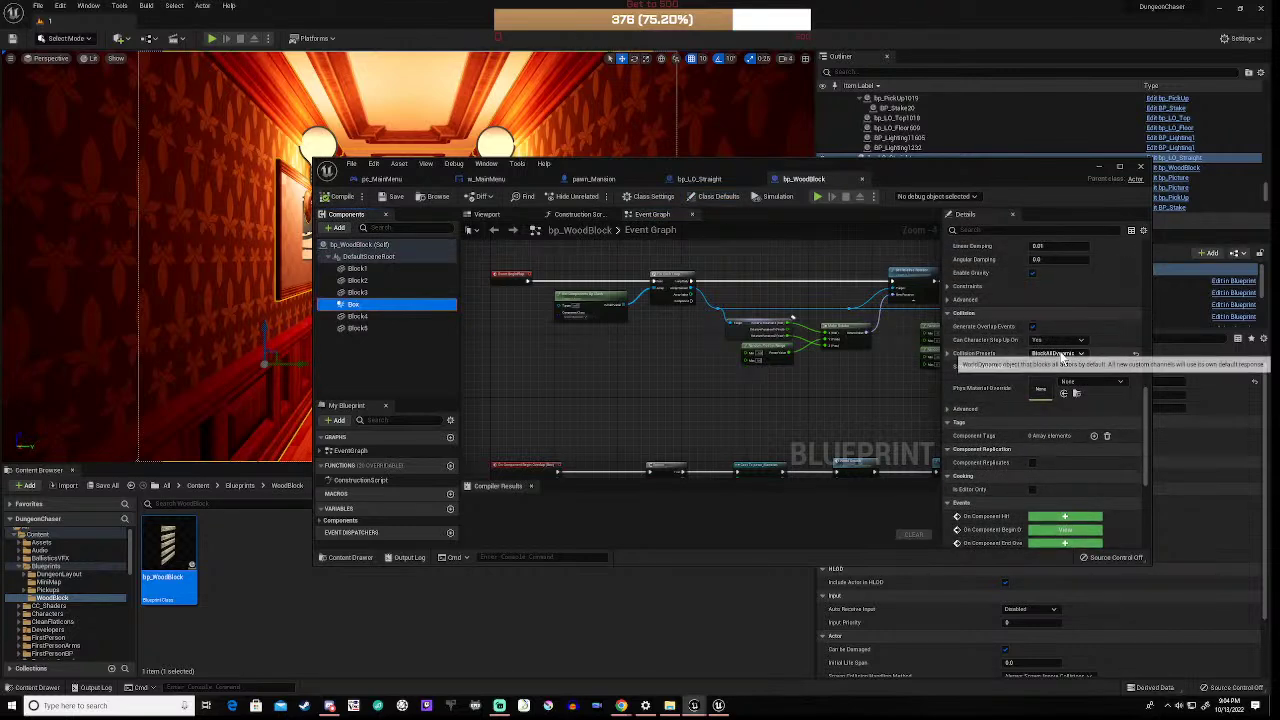
{"action": "left_click", "coordinate": [1058, 354]}
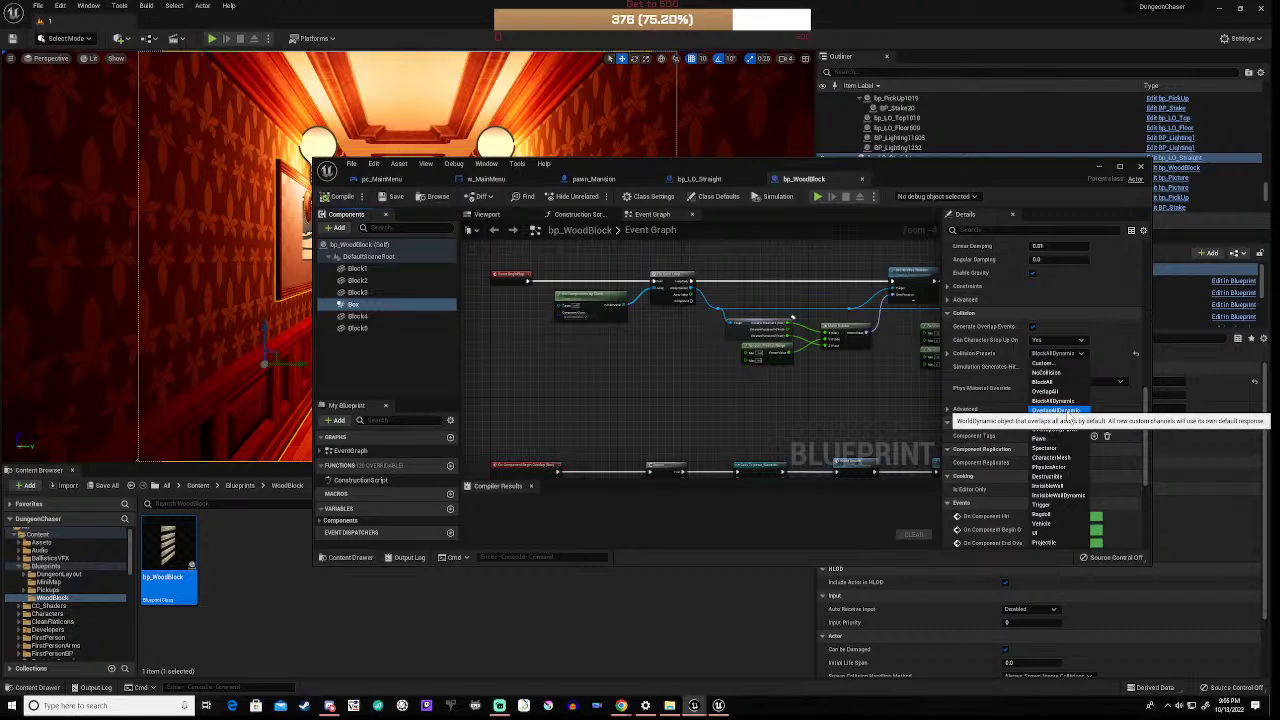
{"action": "left_click", "coordinate": [1066, 410]}
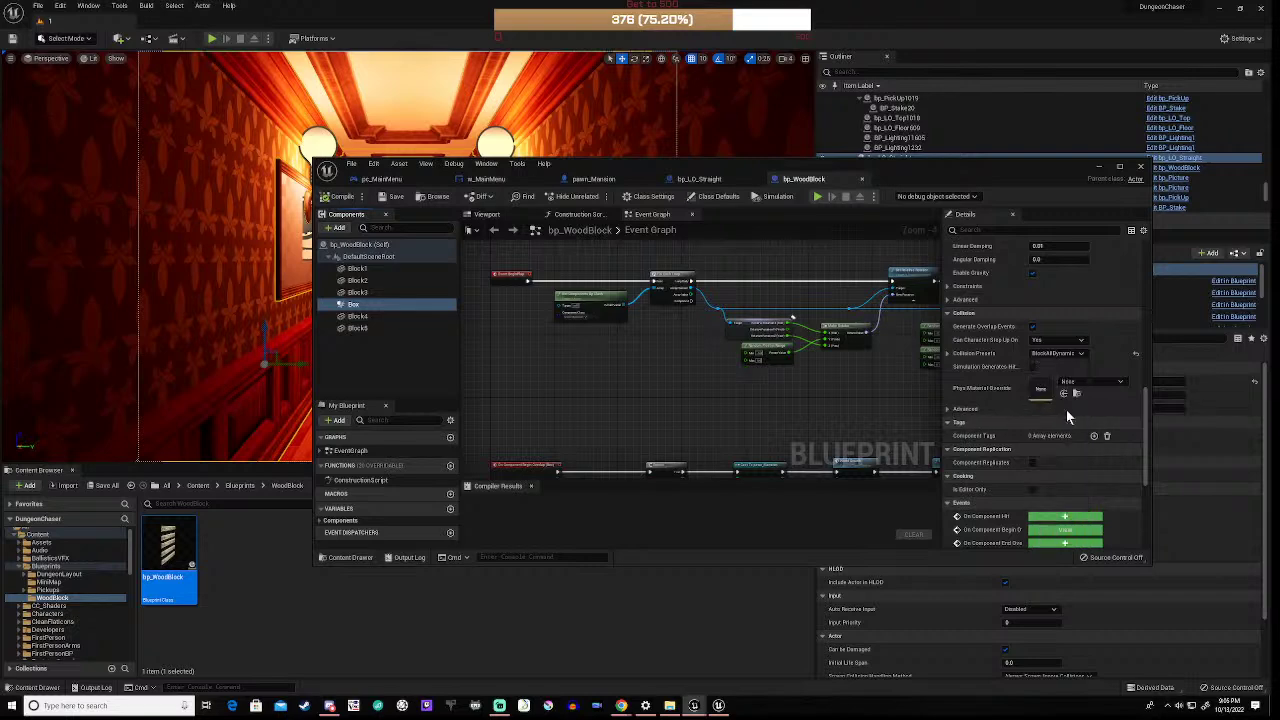
{"action": "left_click", "coordinate": [342, 199]}
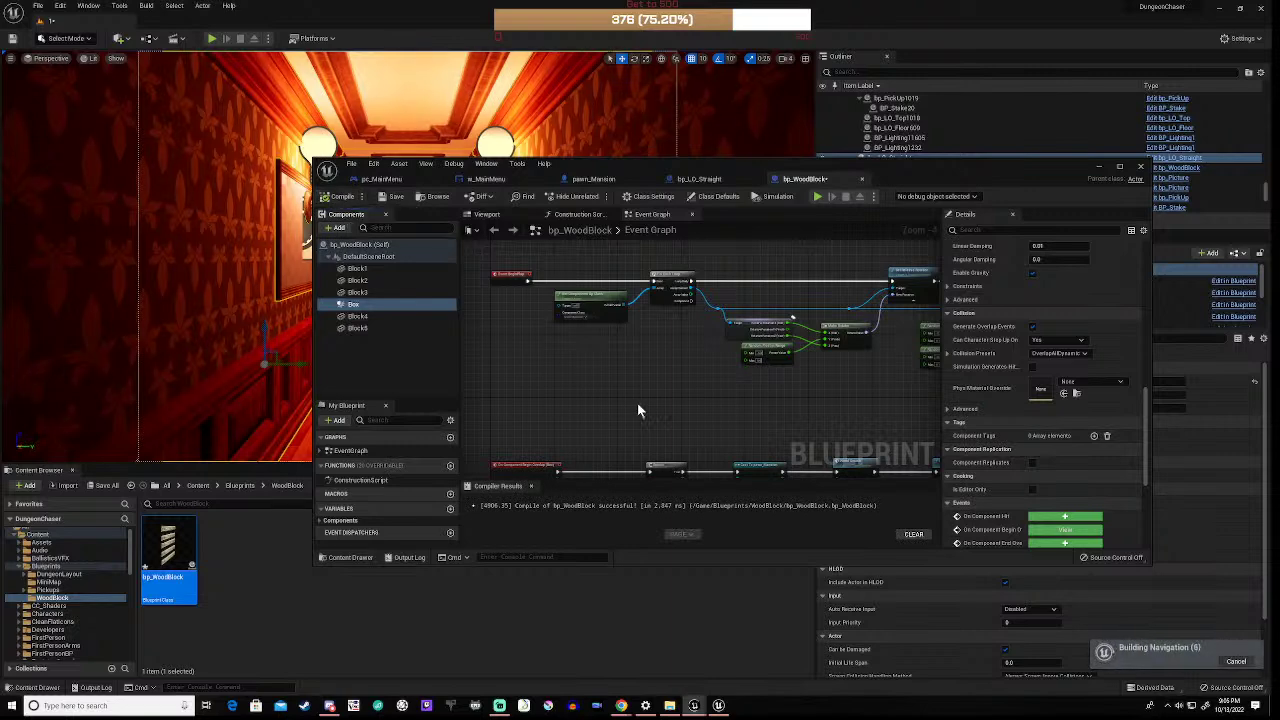
{"action": "right_click_drag", "start_coordinate": [675, 373], "coordinate": [675, 411]}
{"action": "scroll", "coordinate": [677, 381], "scroll_direction": "down", "scroll_amount": 3}
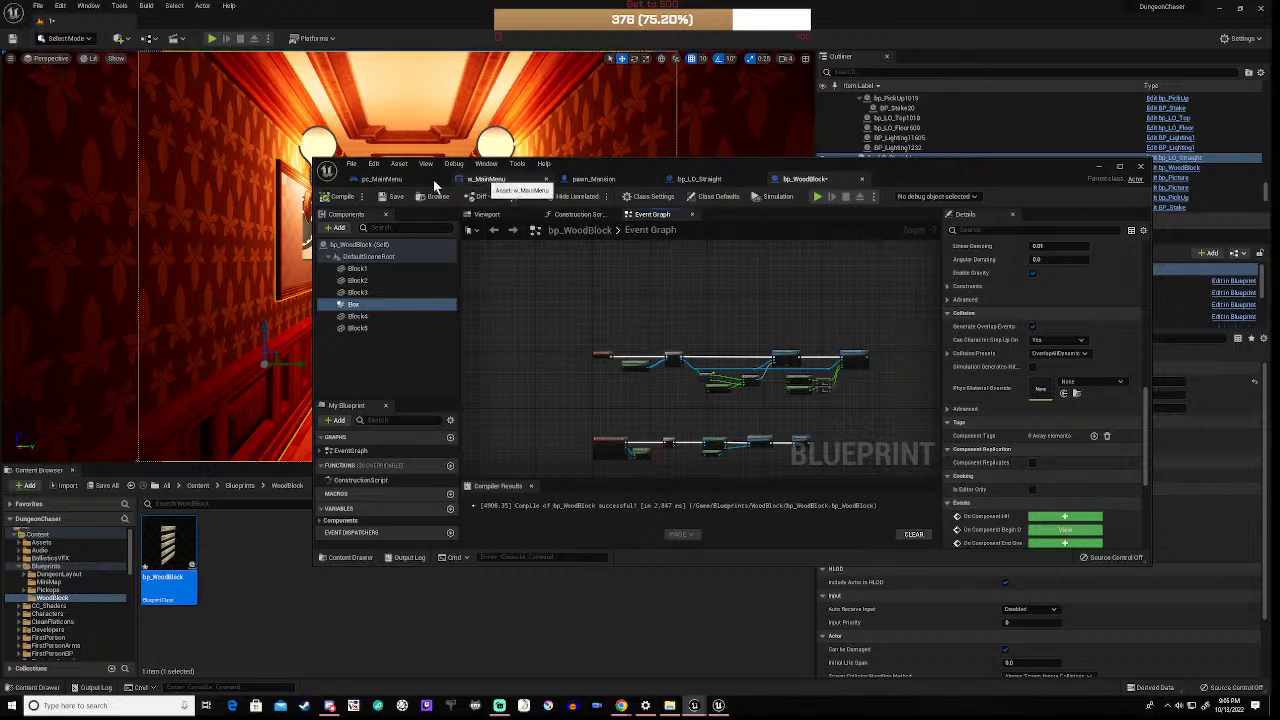
Step: Set pawn_Mansion's Max Walk Speed to 400 cm/s and Max Walk Speed Crouched to 100 cm/s, and compile
{"action": "left_click", "coordinate": [606, 180]}
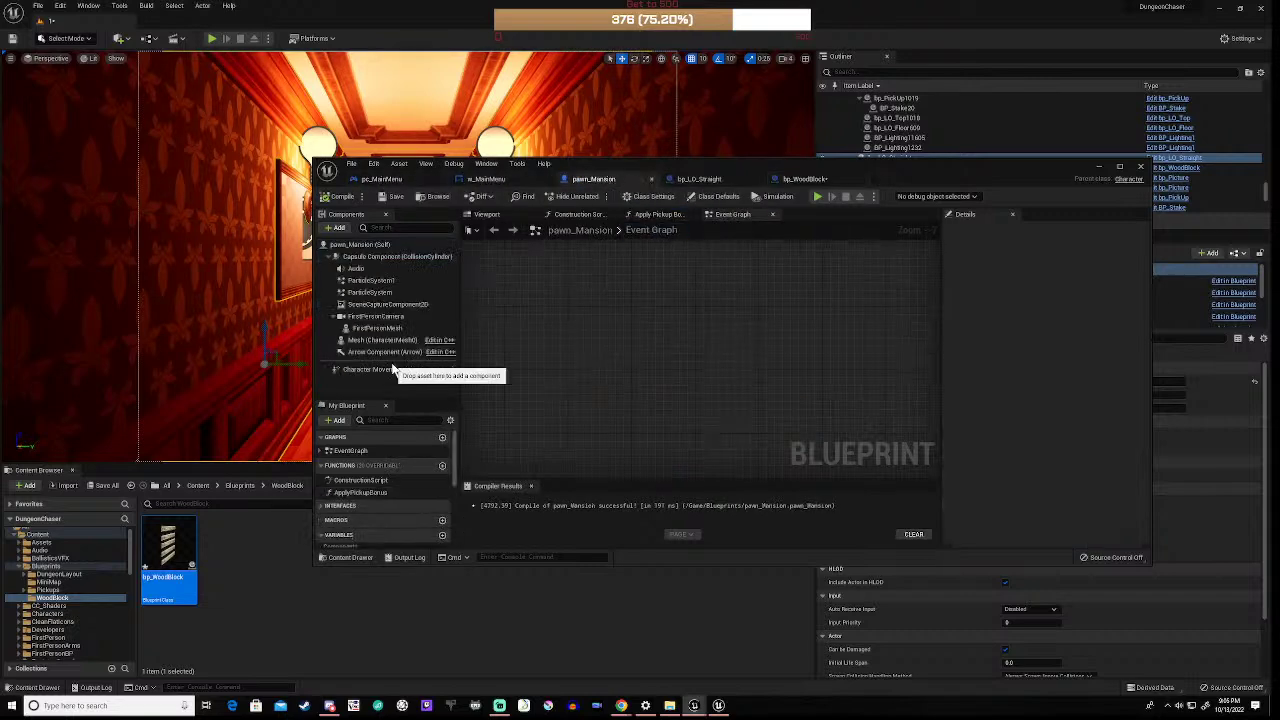
{"action": "left_click", "coordinate": [393, 369]}
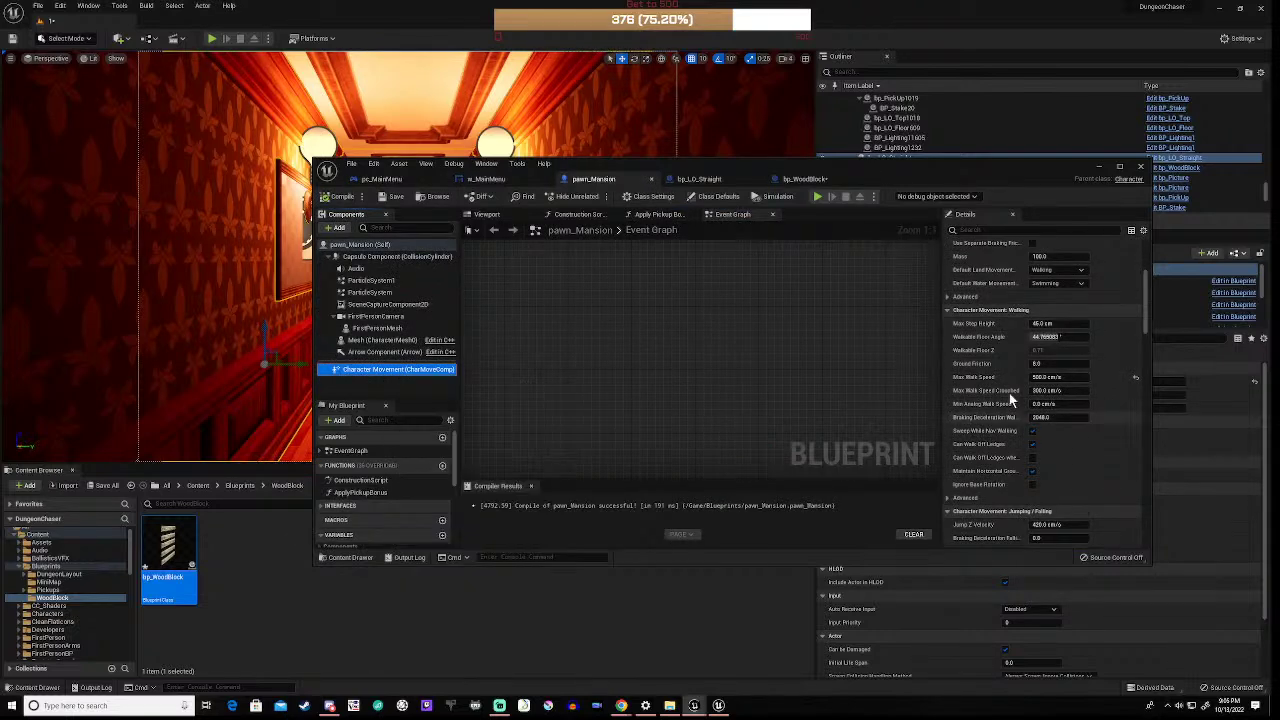
{"action": "left_click", "coordinate": [1050, 377]}
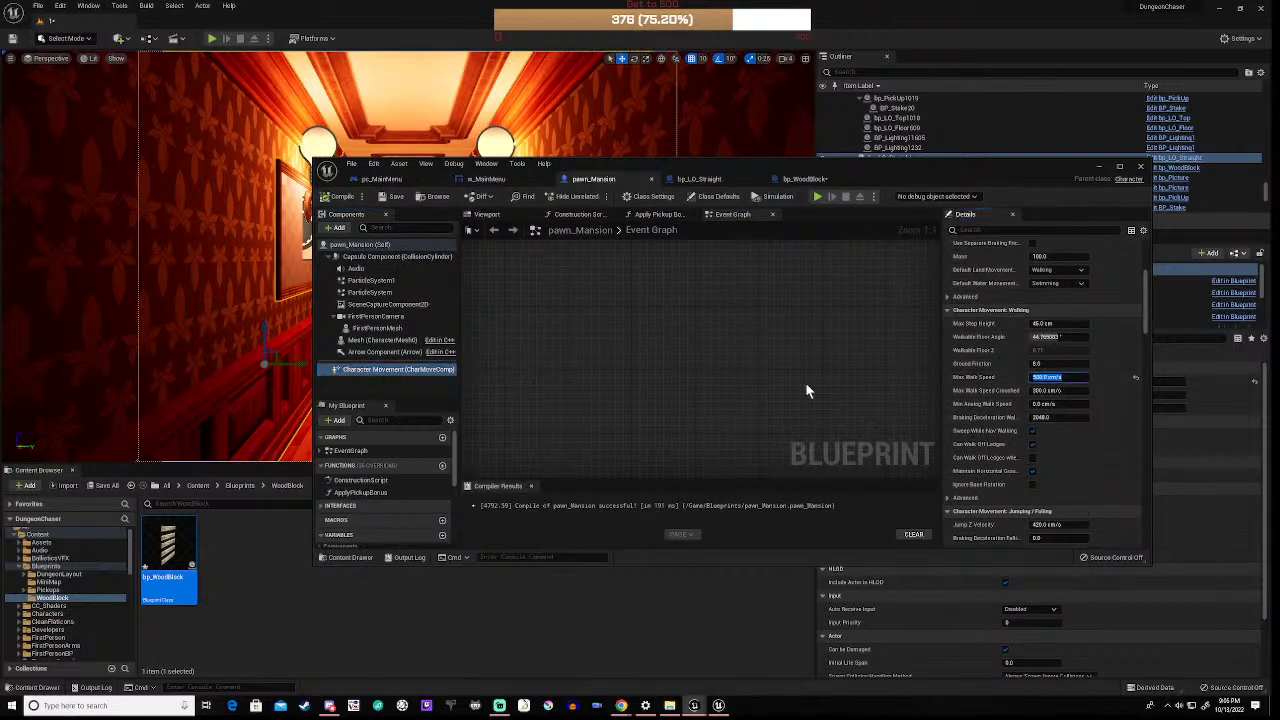
{"action": "type", "text": "400"}
{"action": "left_click", "coordinate": [1050, 390]}
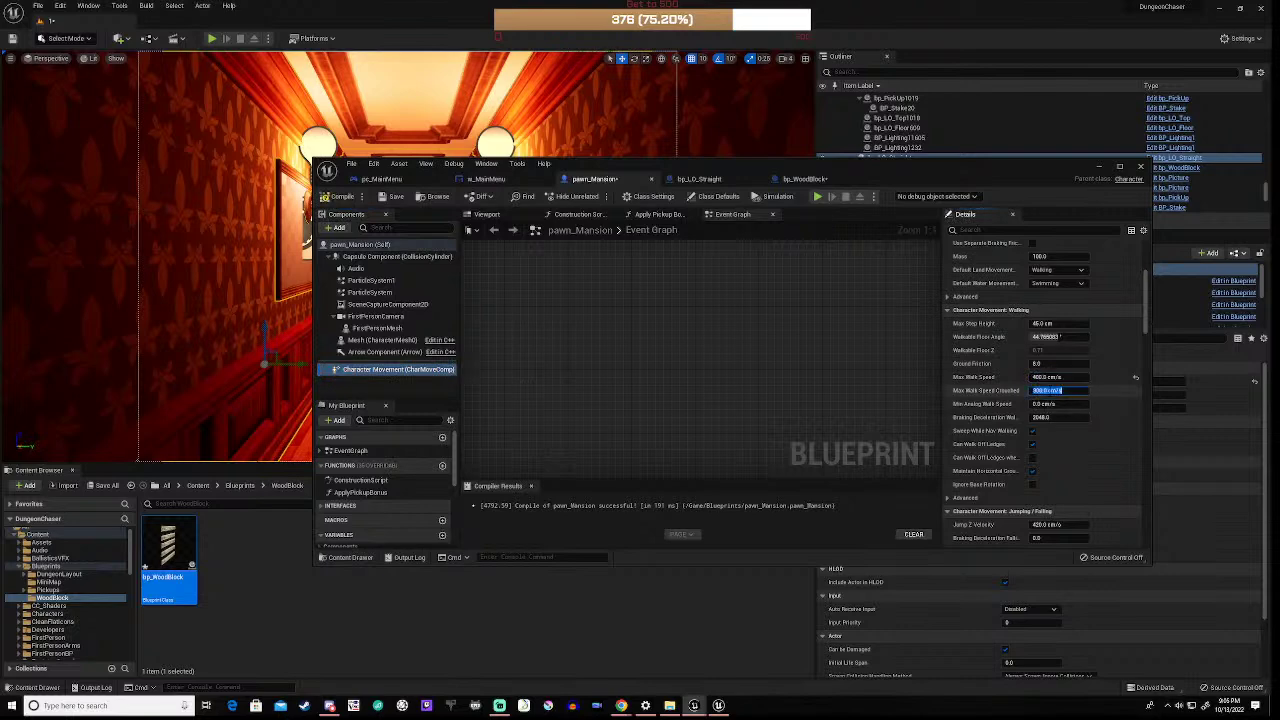
{"action": "type", "text": "100"}
{"action": "key", "text": "Return"}
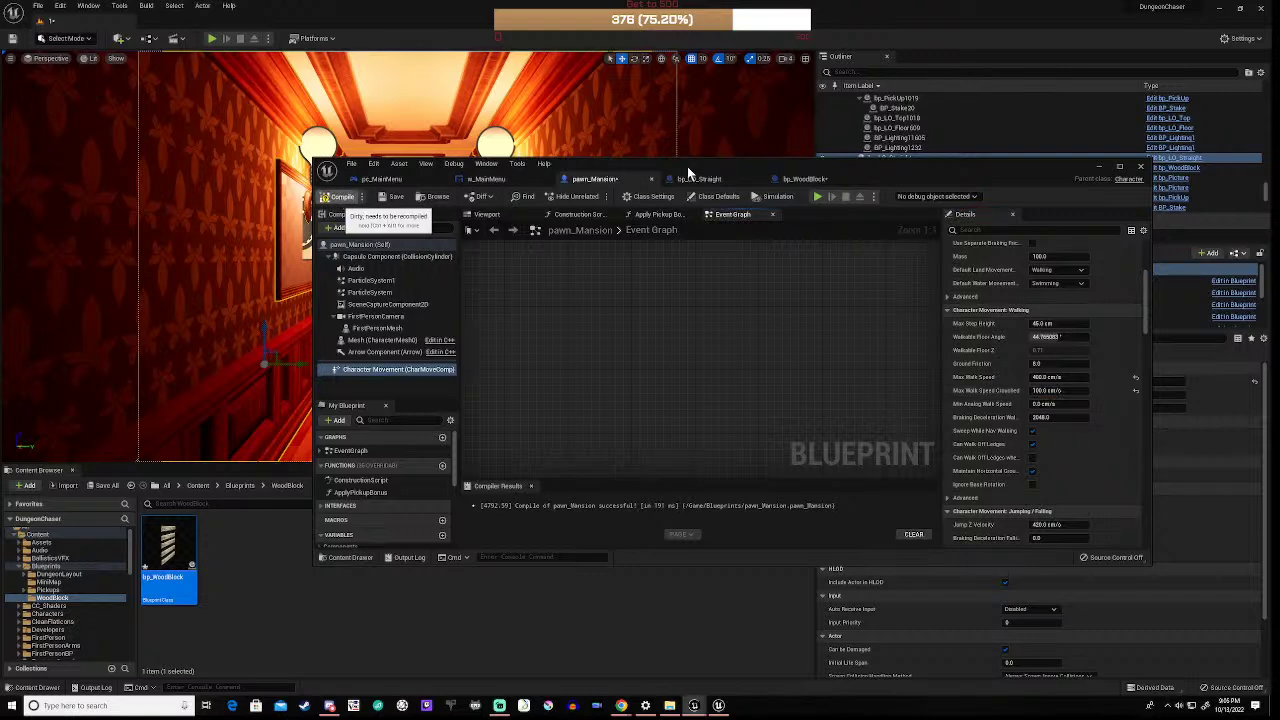
{"action": "key", "text": "F7"}
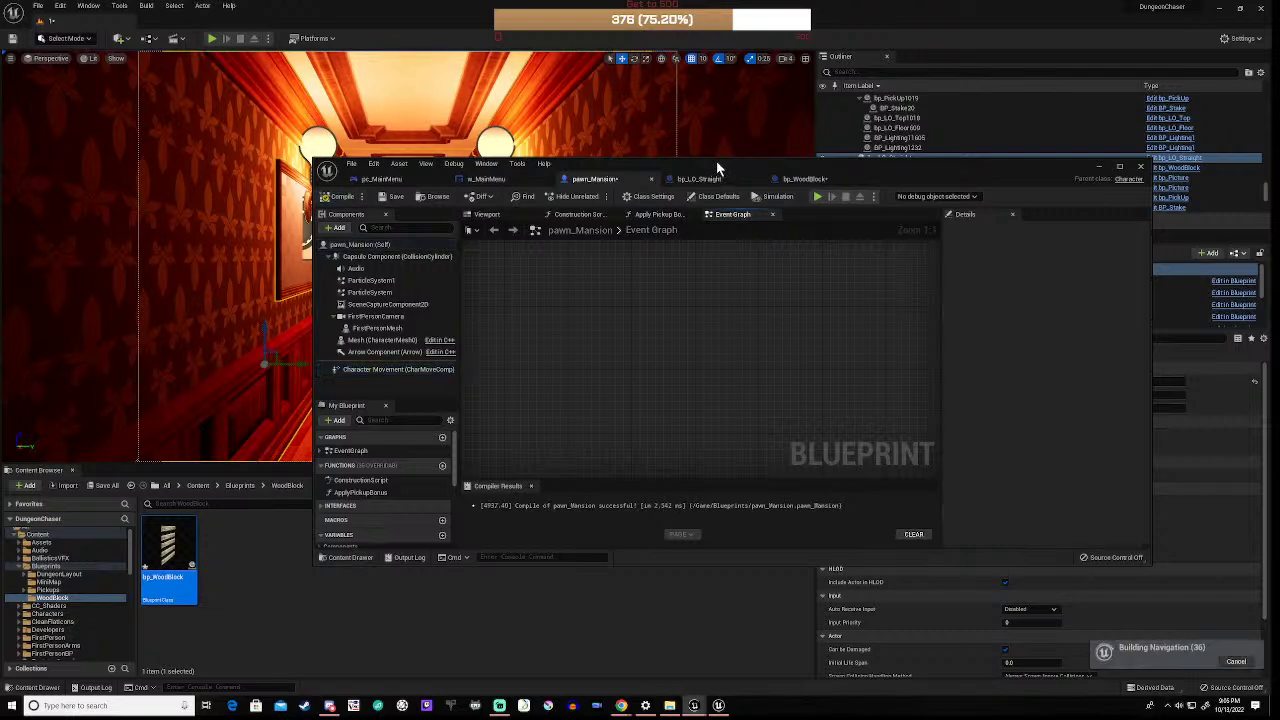
Step: Playtest the level, walking the mansion hallways to collect every pickup, and end the play session
{"action": "left_click_drag", "start_coordinate": [717, 168], "coordinate": [643, 493]}
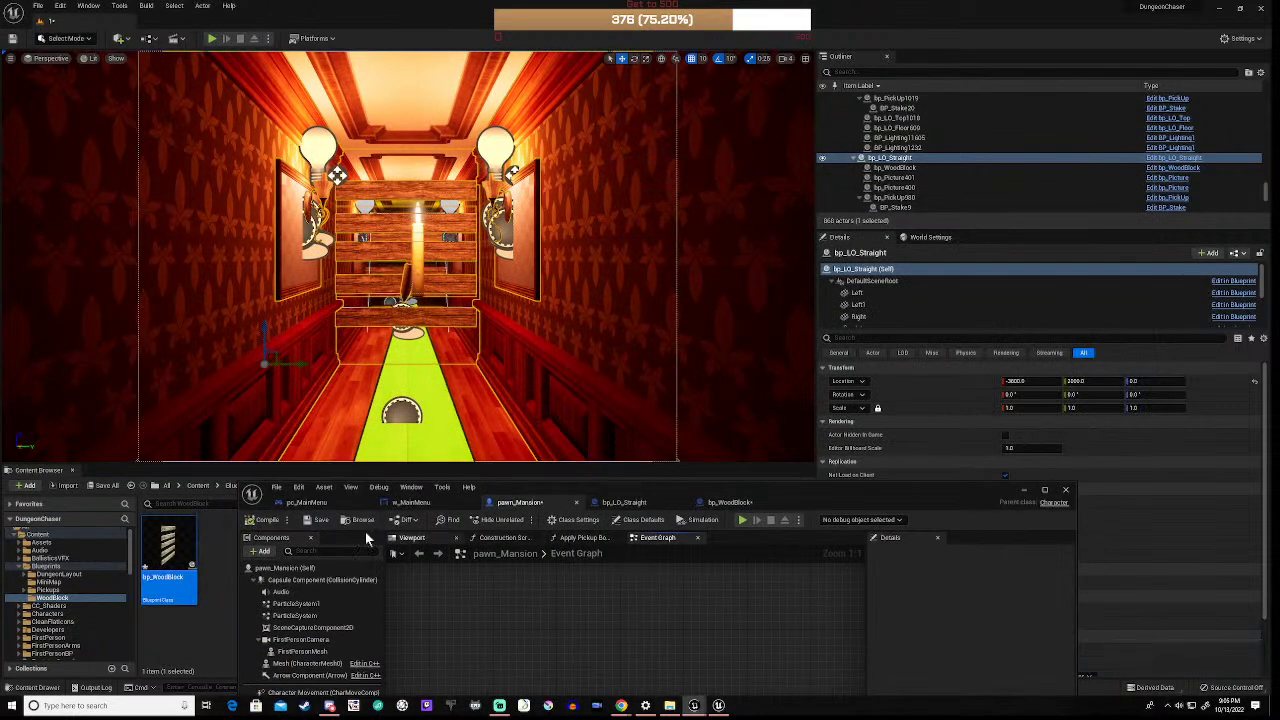
{"action": "left_click", "coordinate": [212, 40]}
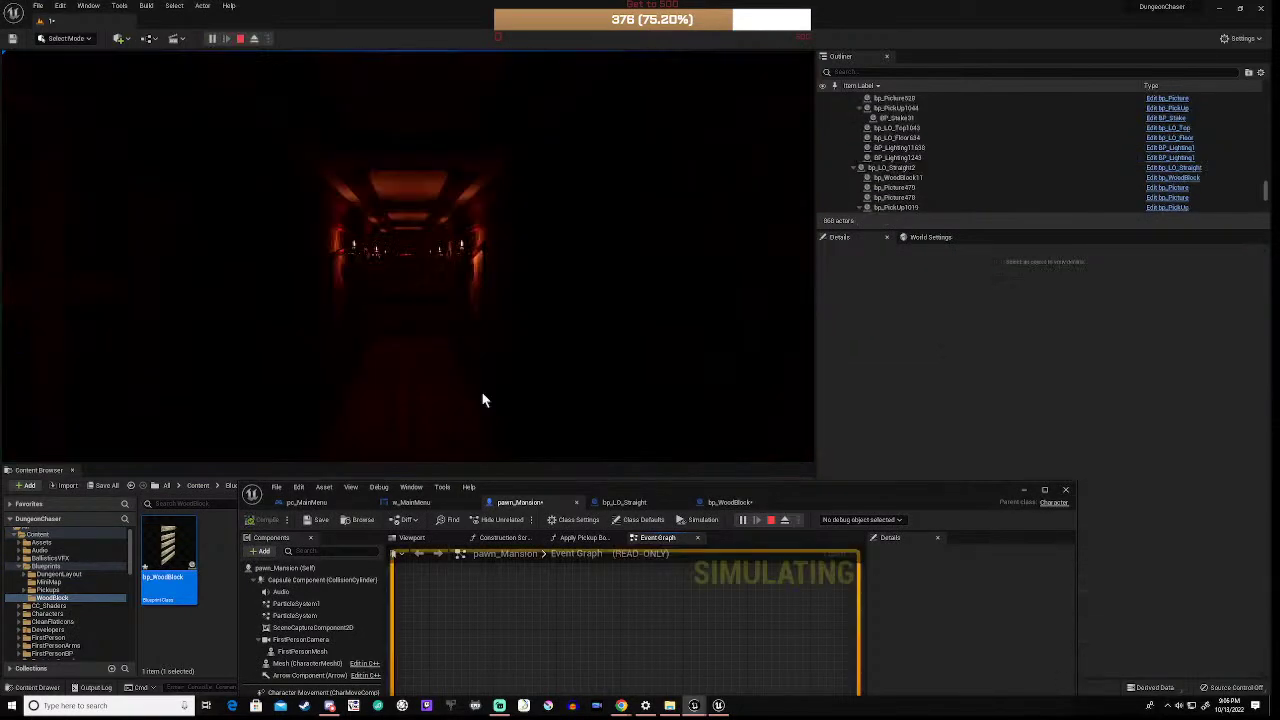
{"action": "left_click", "coordinate": [408, 381]}
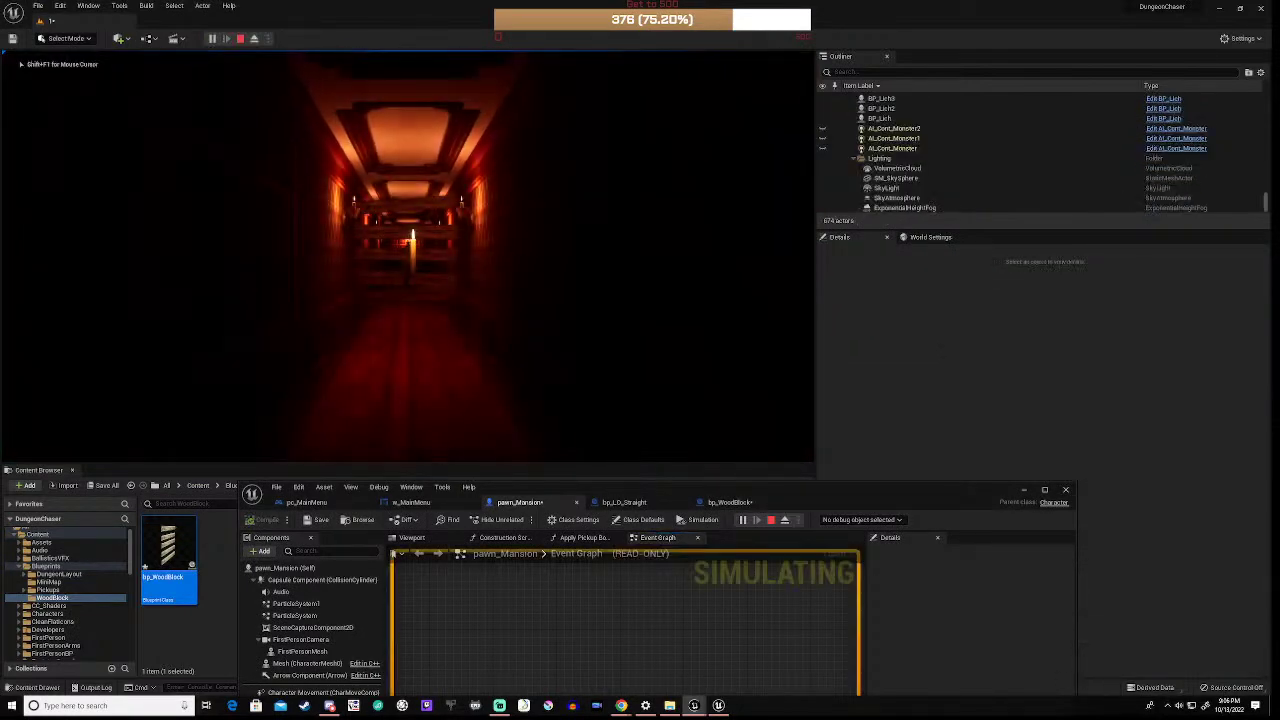
{"action": "key", "text": "w"}
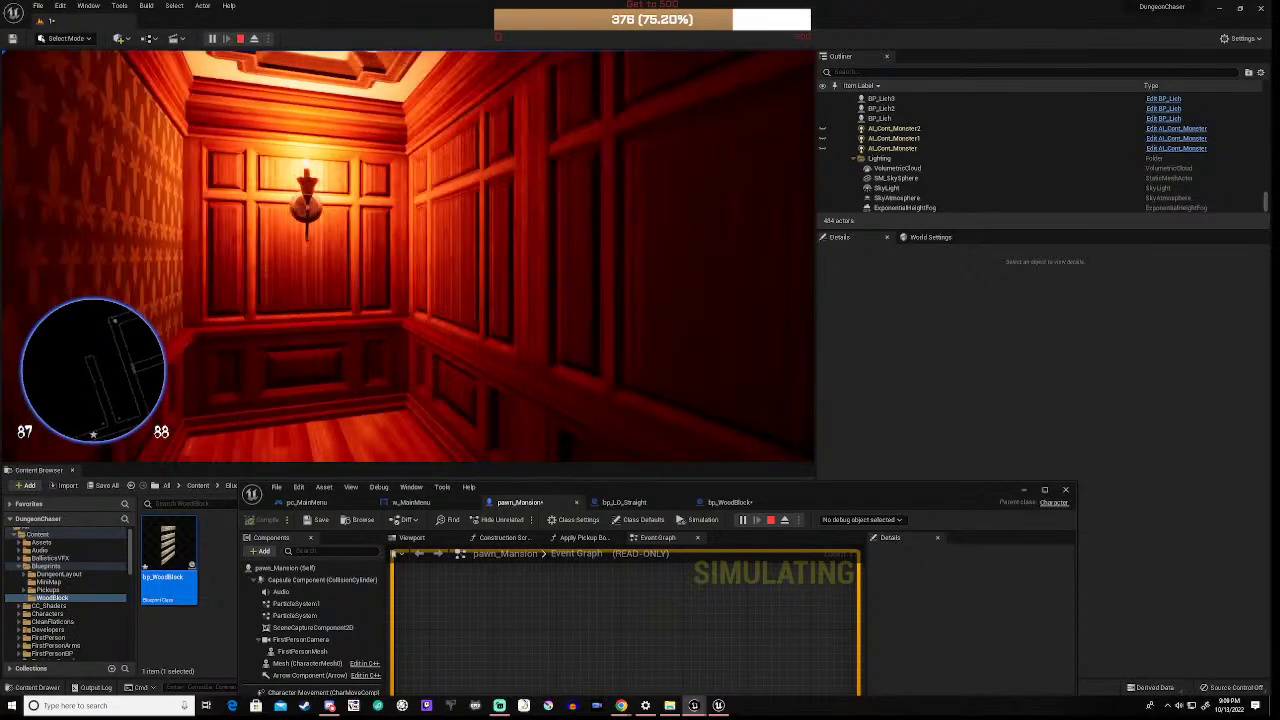
{"action": "key", "text": "w"}
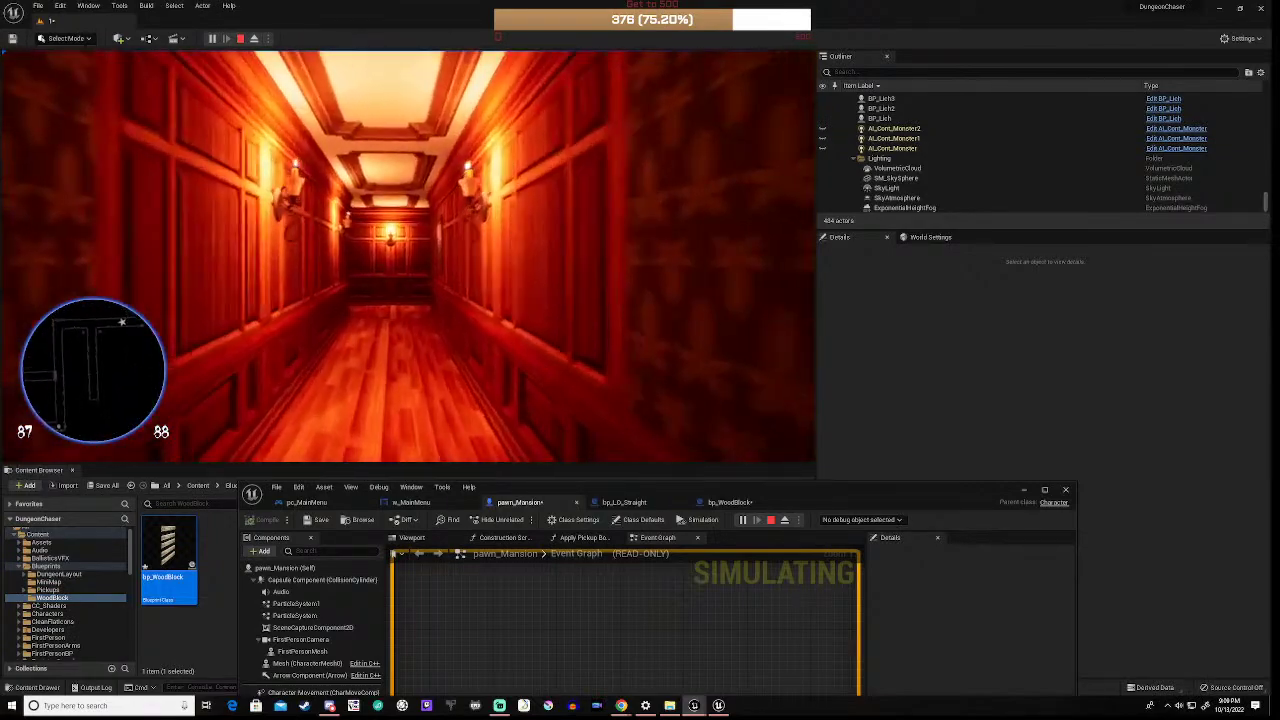
{"action": "key", "text": "w"}
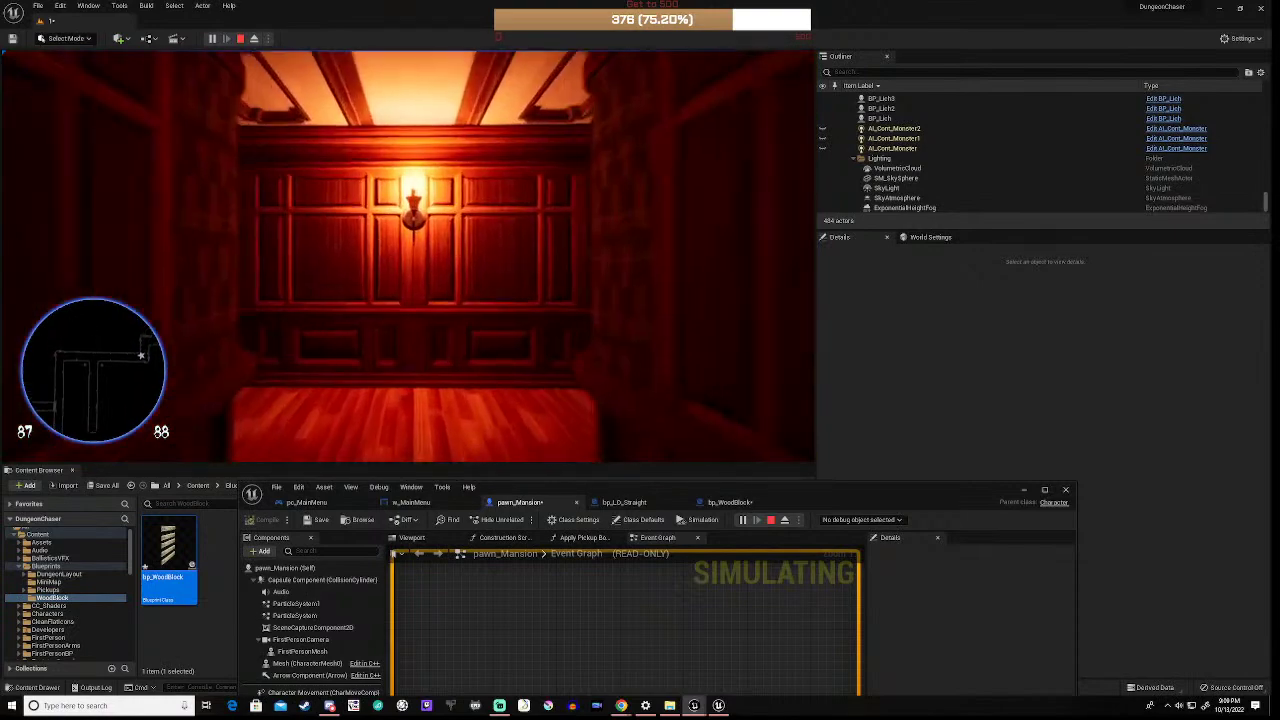
{"action": "key", "text": "w"}
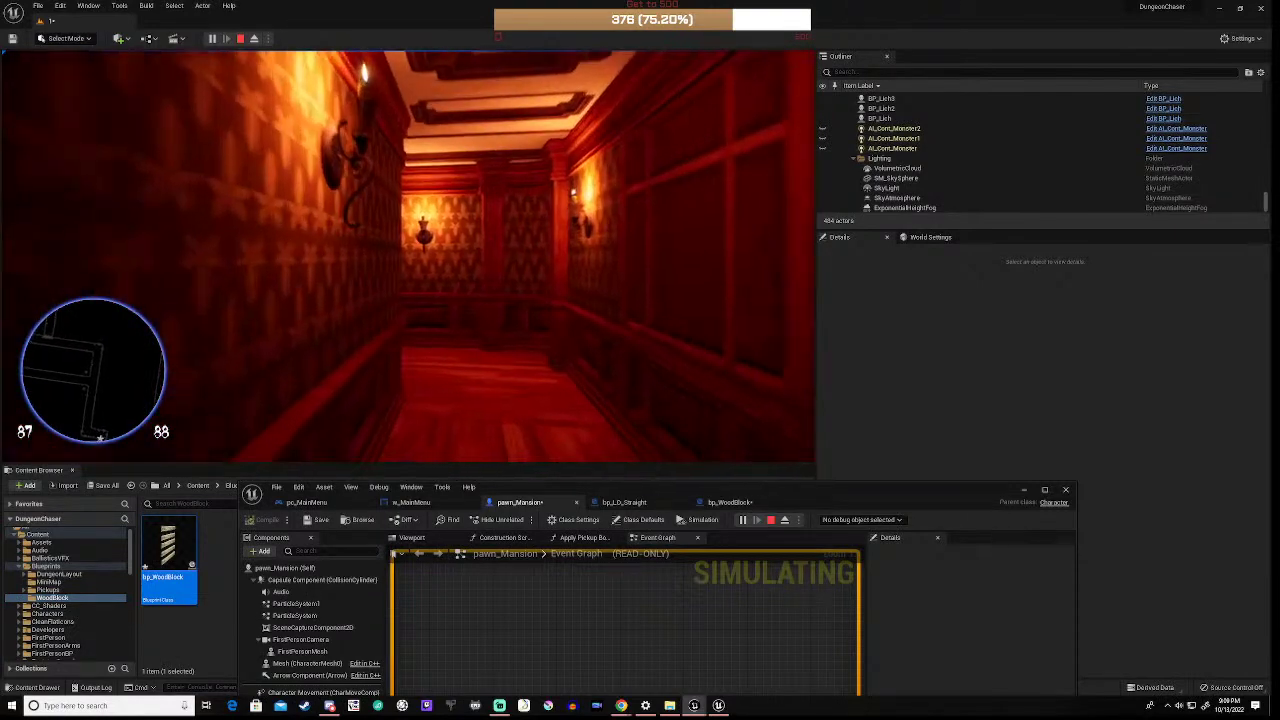
{"action": "key", "text": "w"}
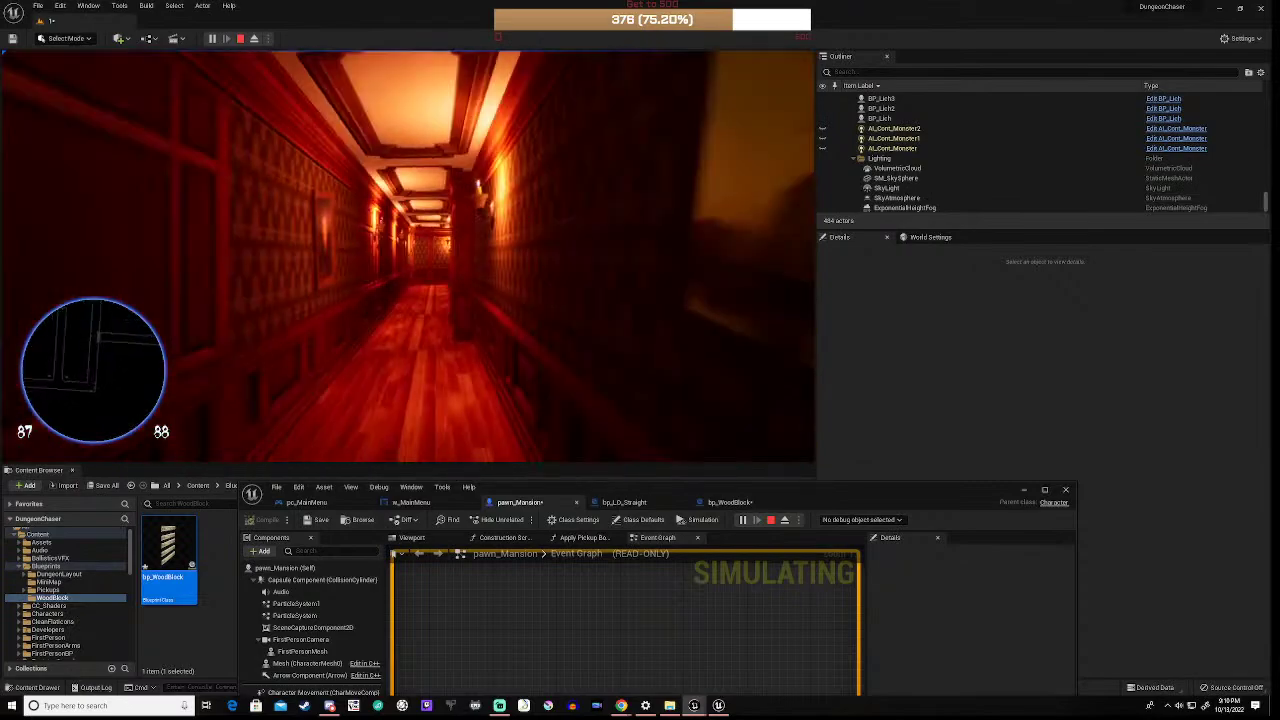
{"action": "key", "text": "w"}
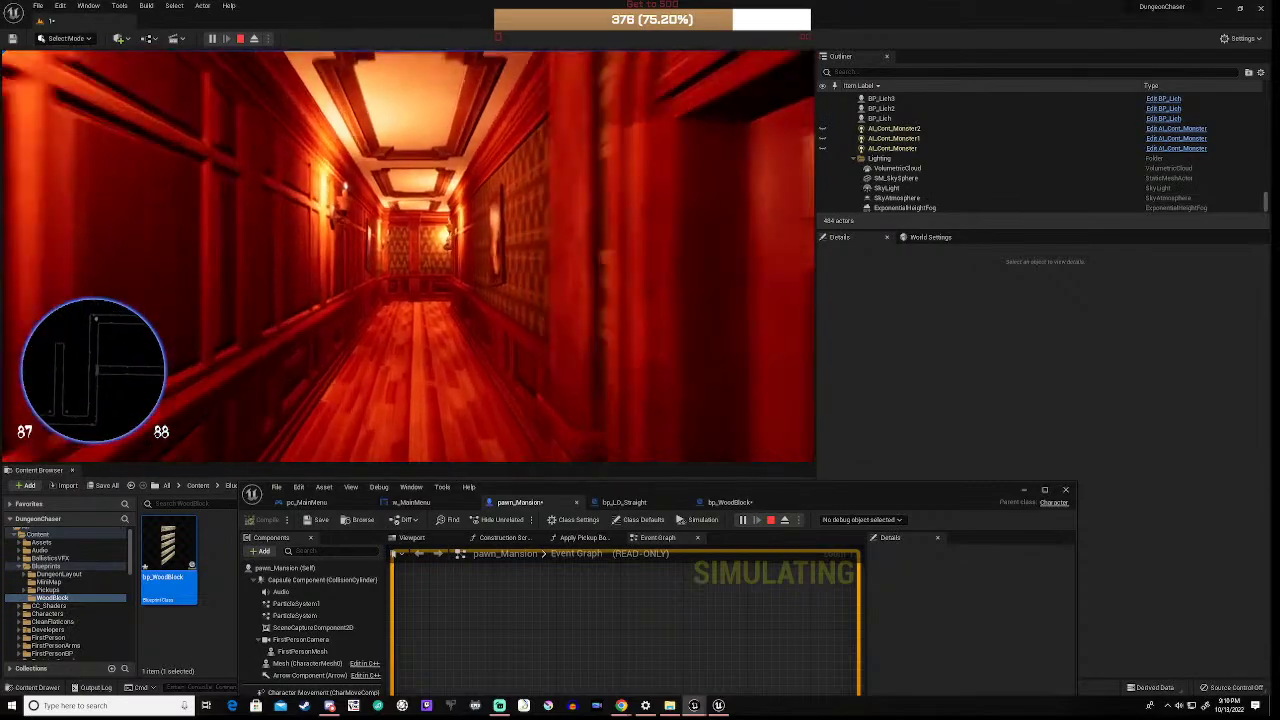
{"action": "key", "text": "w"}
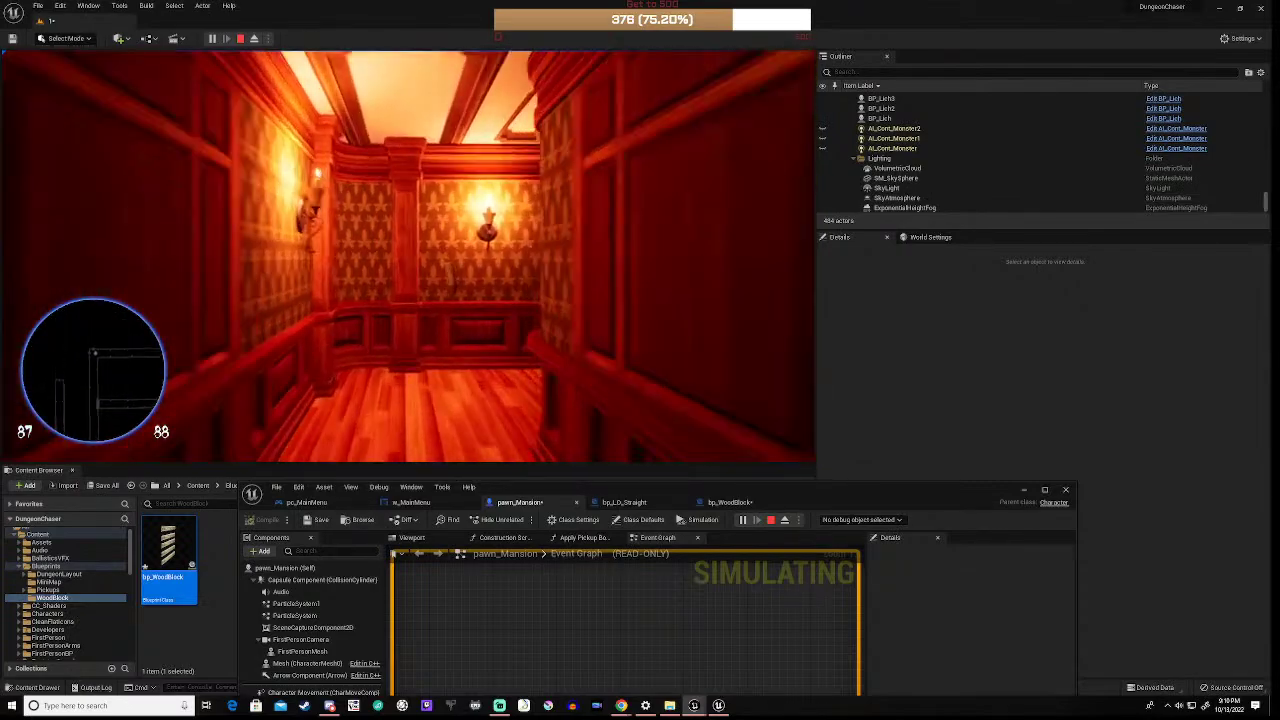
{"action": "key", "text": "w"}
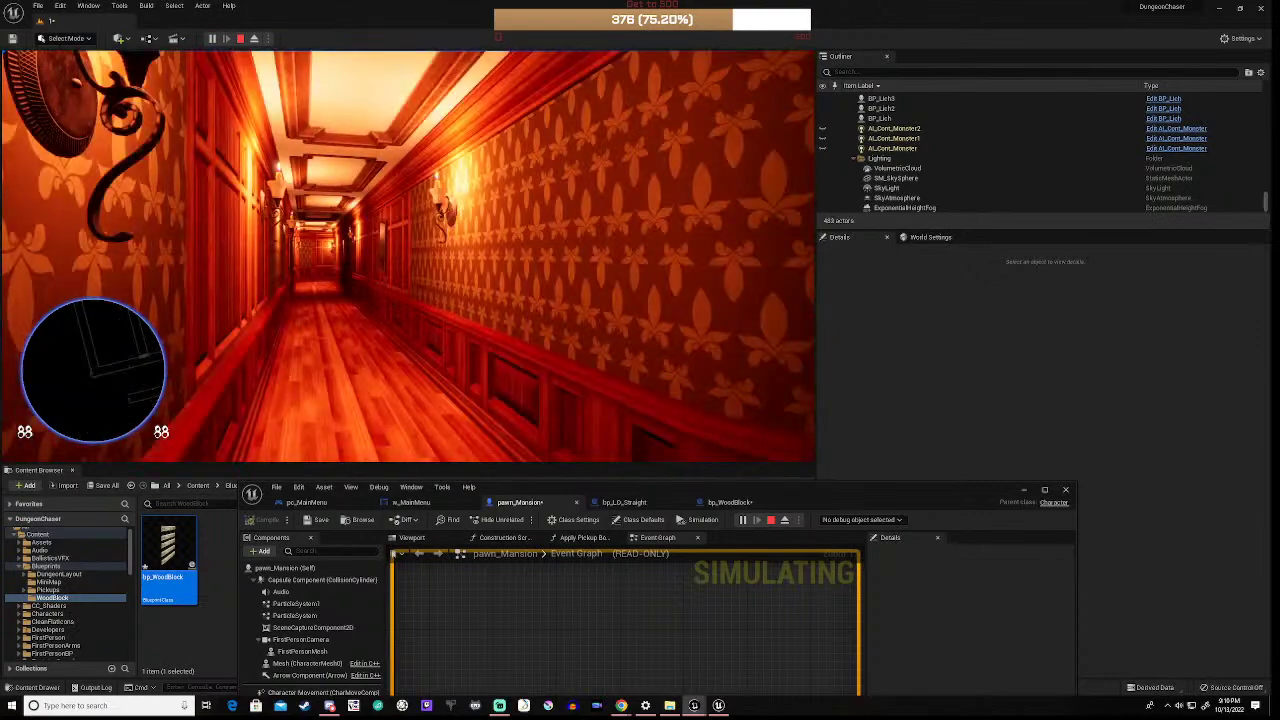
{"action": "key", "text": "w"}
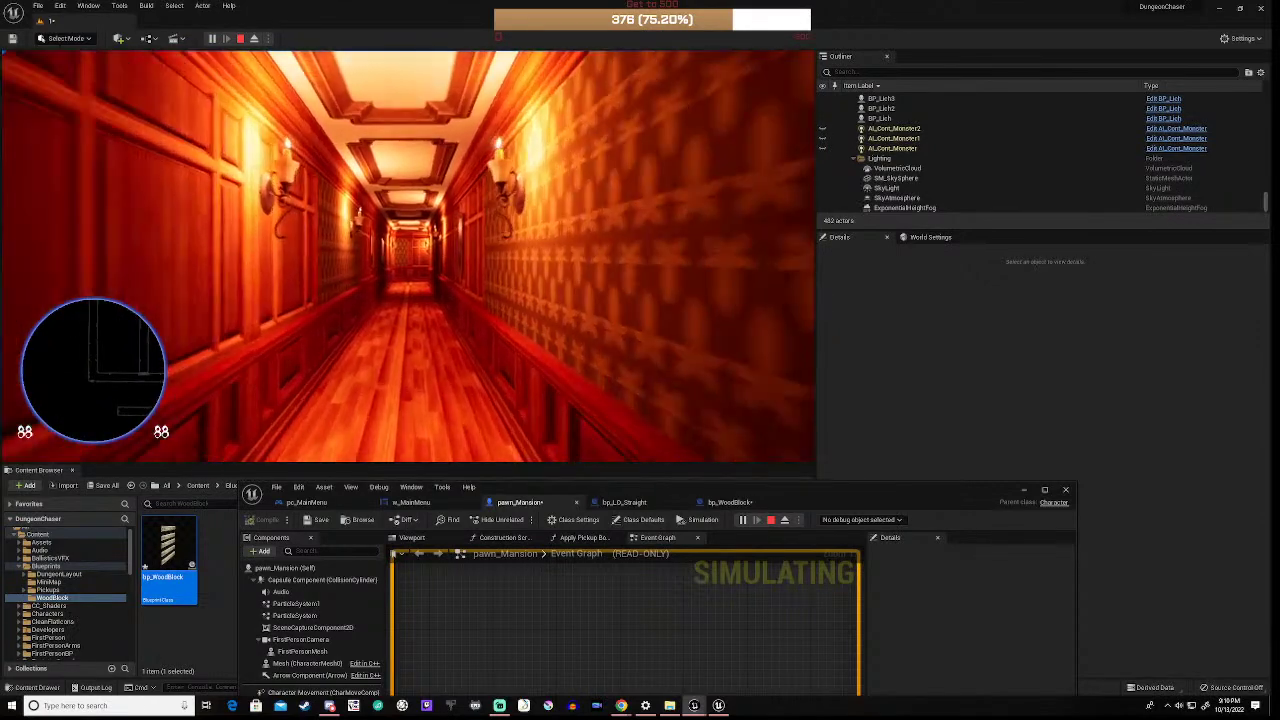
{"action": "key", "text": "Escape"}
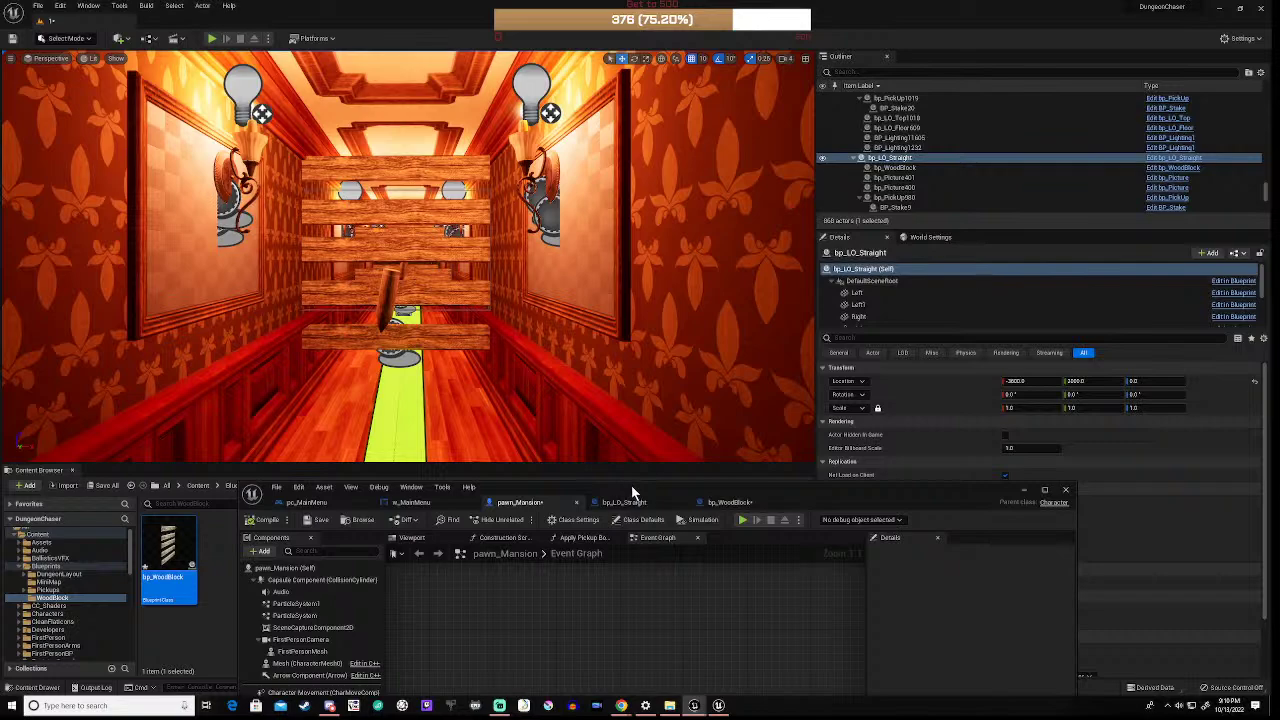
Step: Add an Open Level (by Name) node beside the Branch that compares Pickup Count with Total Pickups in pawn_Mansion's Event Graph
{"action": "left_click_drag", "start_coordinate": [632, 492], "coordinate": [628, 263]}
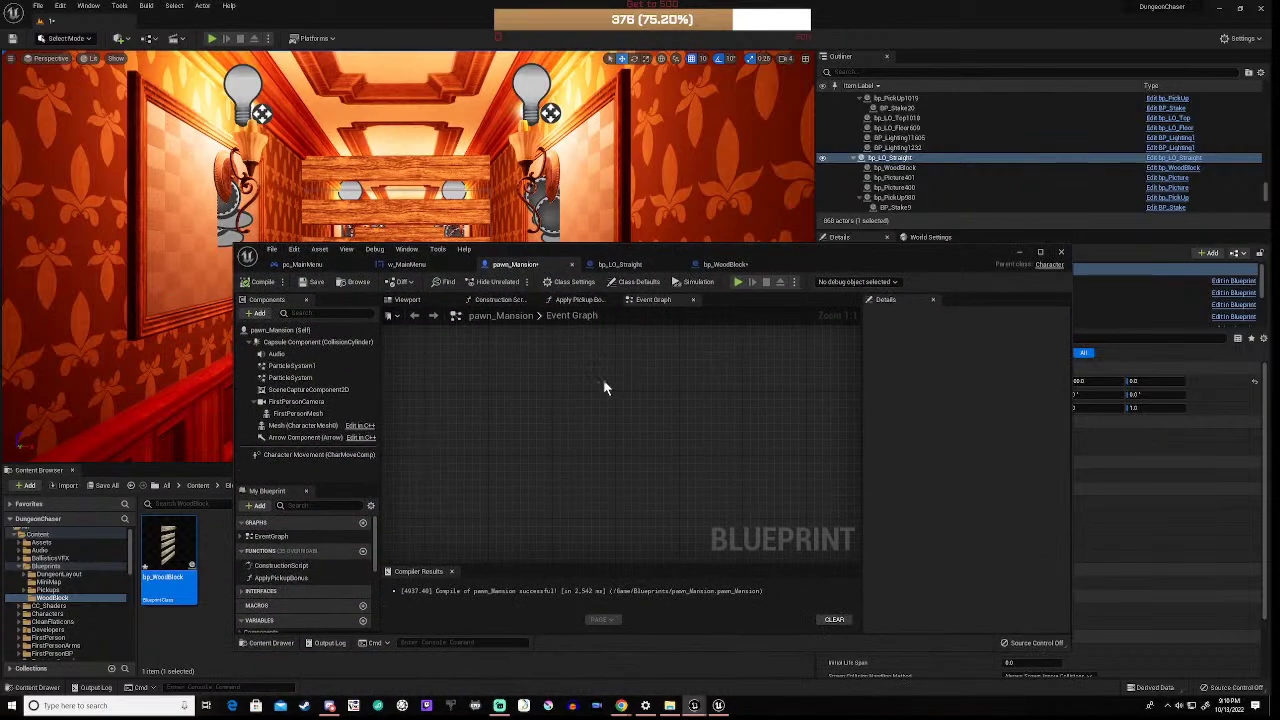
{"action": "scroll", "coordinate": [569, 390], "scroll_direction": "down", "scroll_amount": 10}
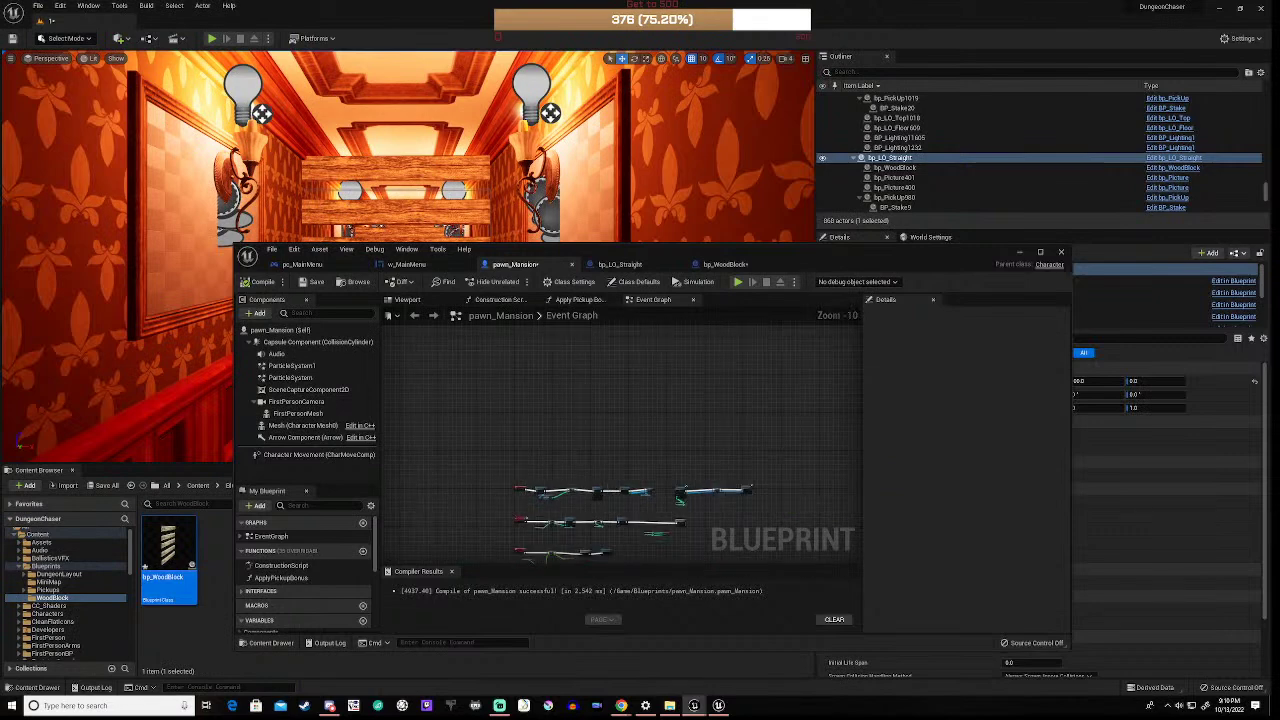
{"action": "scroll", "coordinate": [650, 450], "scroll_direction": "up", "scroll_amount": 10}
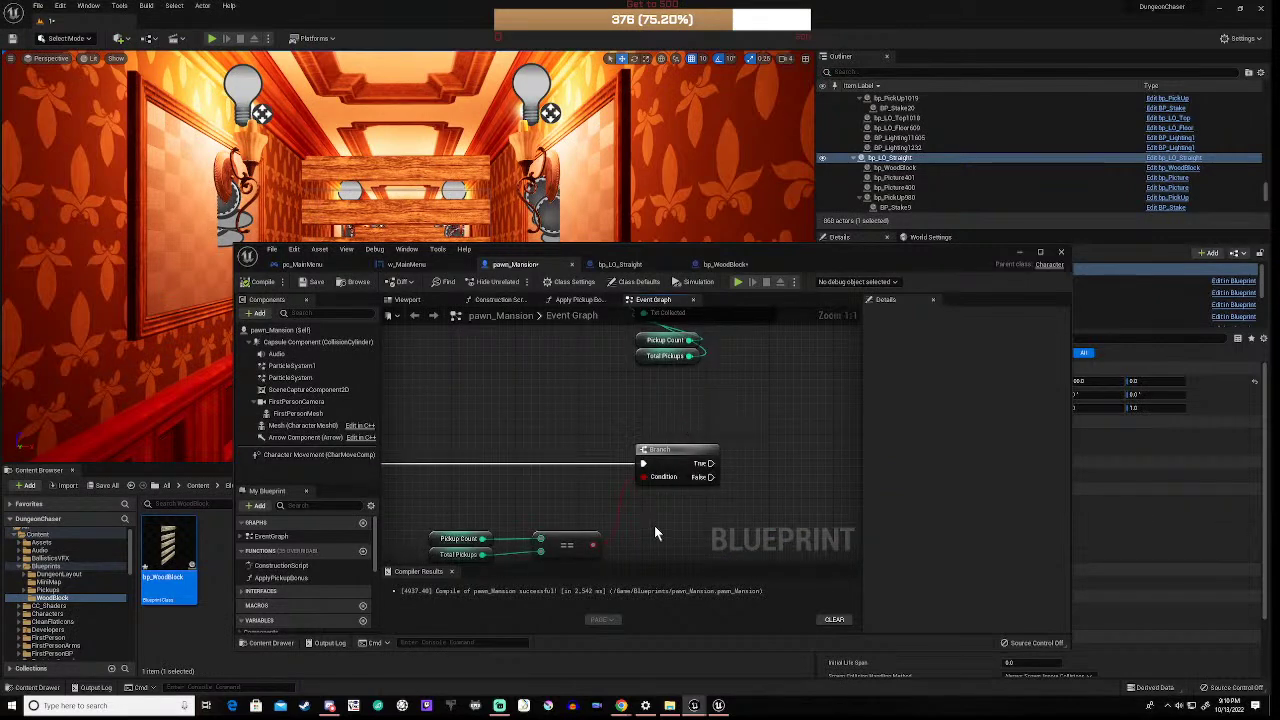
{"action": "right_click_drag", "start_coordinate": [654, 525], "coordinate": [632, 461]}
{"action": "right_click_drag", "start_coordinate": [760, 441], "coordinate": [674, 441]}
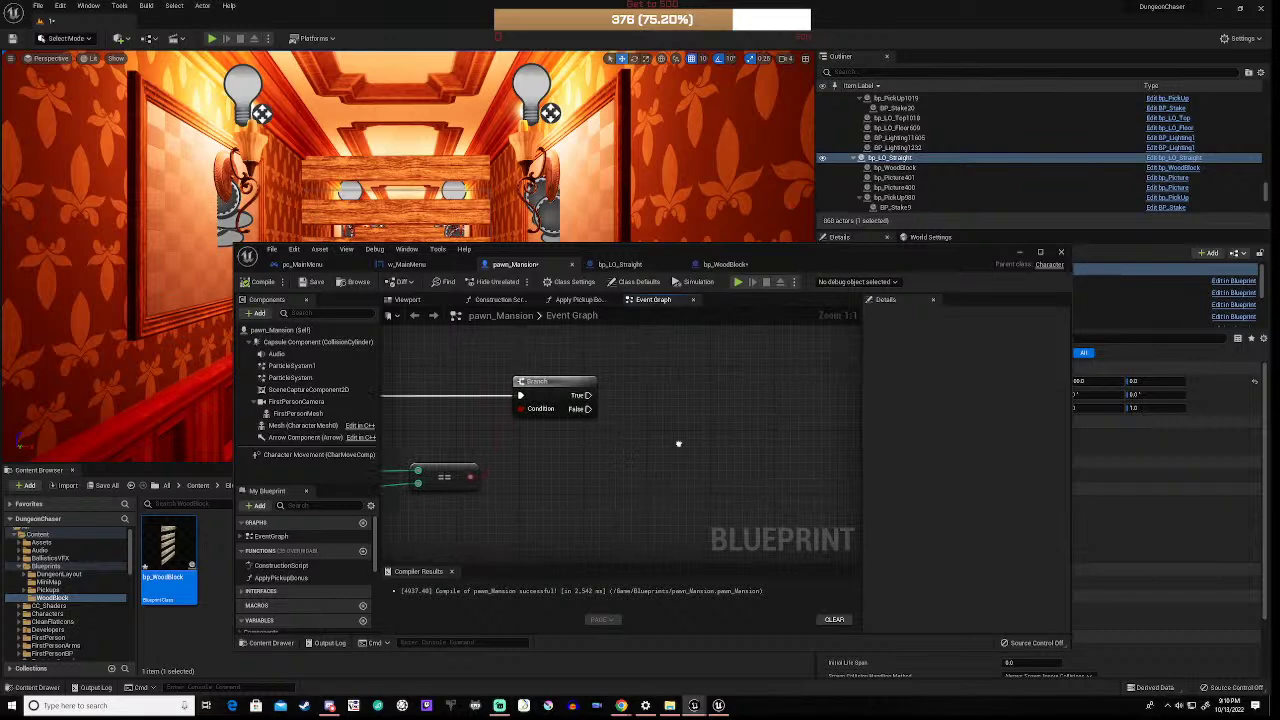
{"action": "right_click", "coordinate": [674, 441]}
{"action": "type", "text": "opt"}
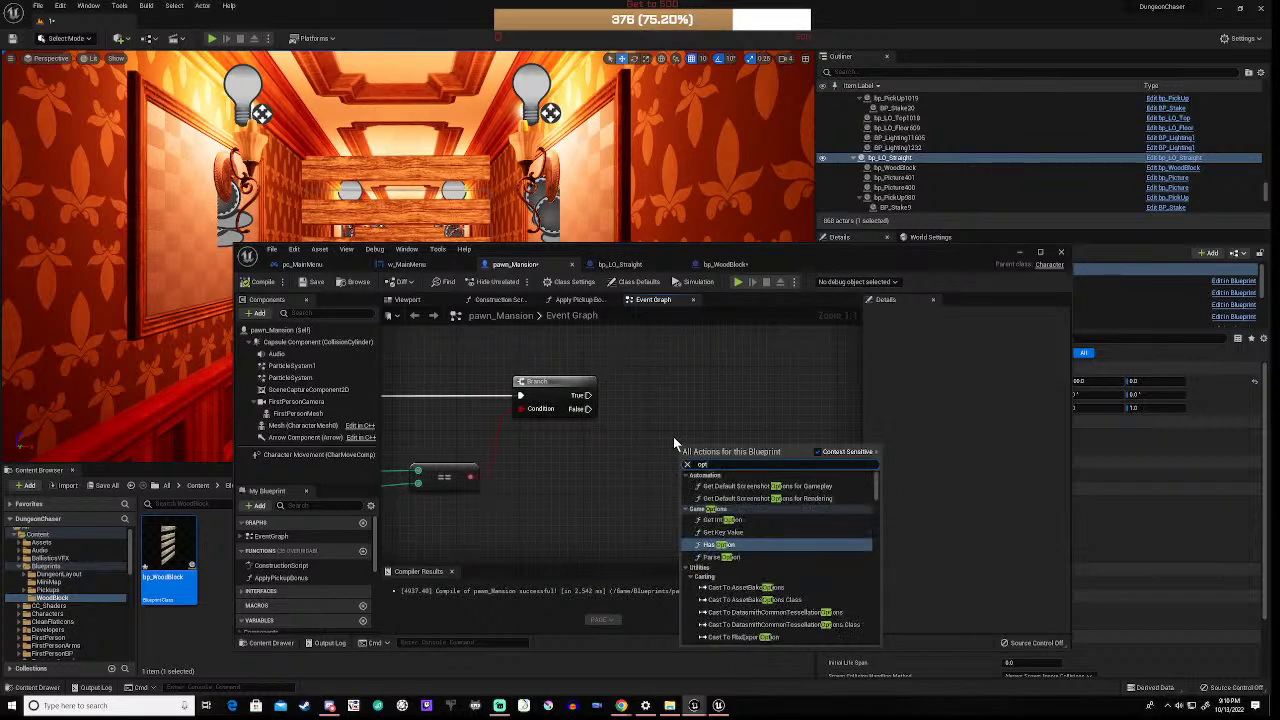
{"action": "key", "text": "BackSpace"}
{"action": "type", "text": "e"}
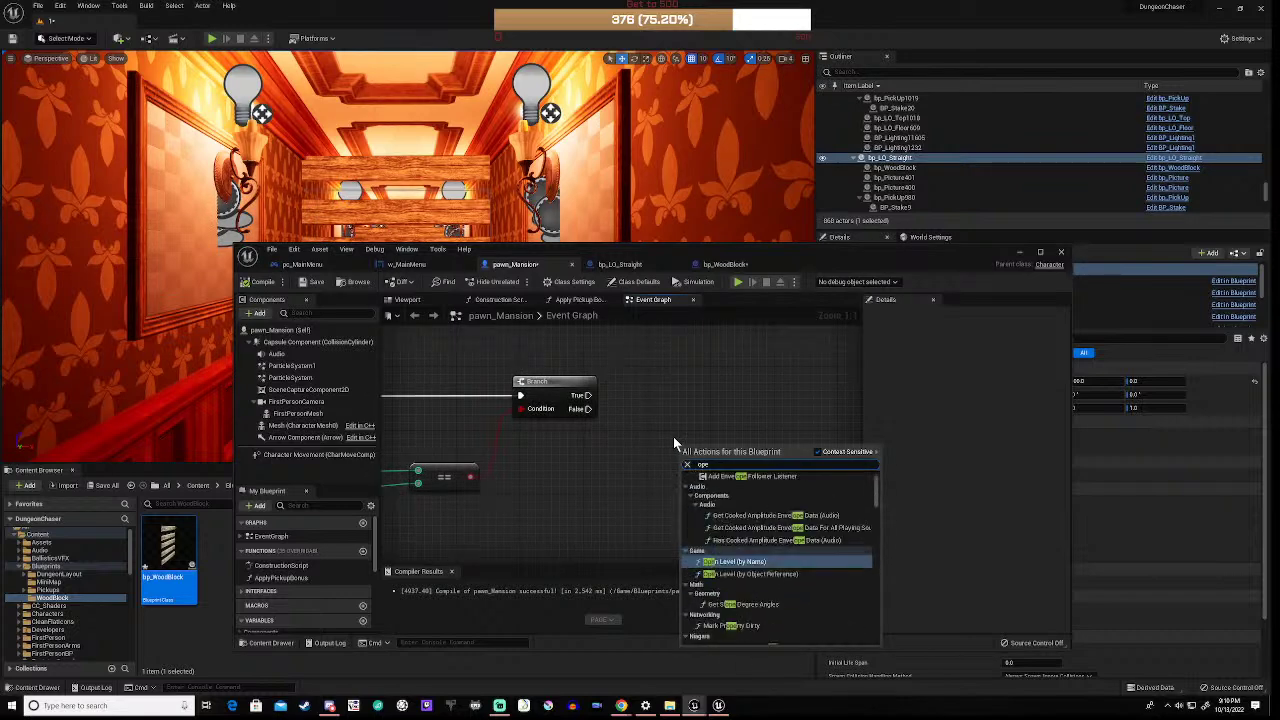
{"action": "left_click", "coordinate": [737, 561]}
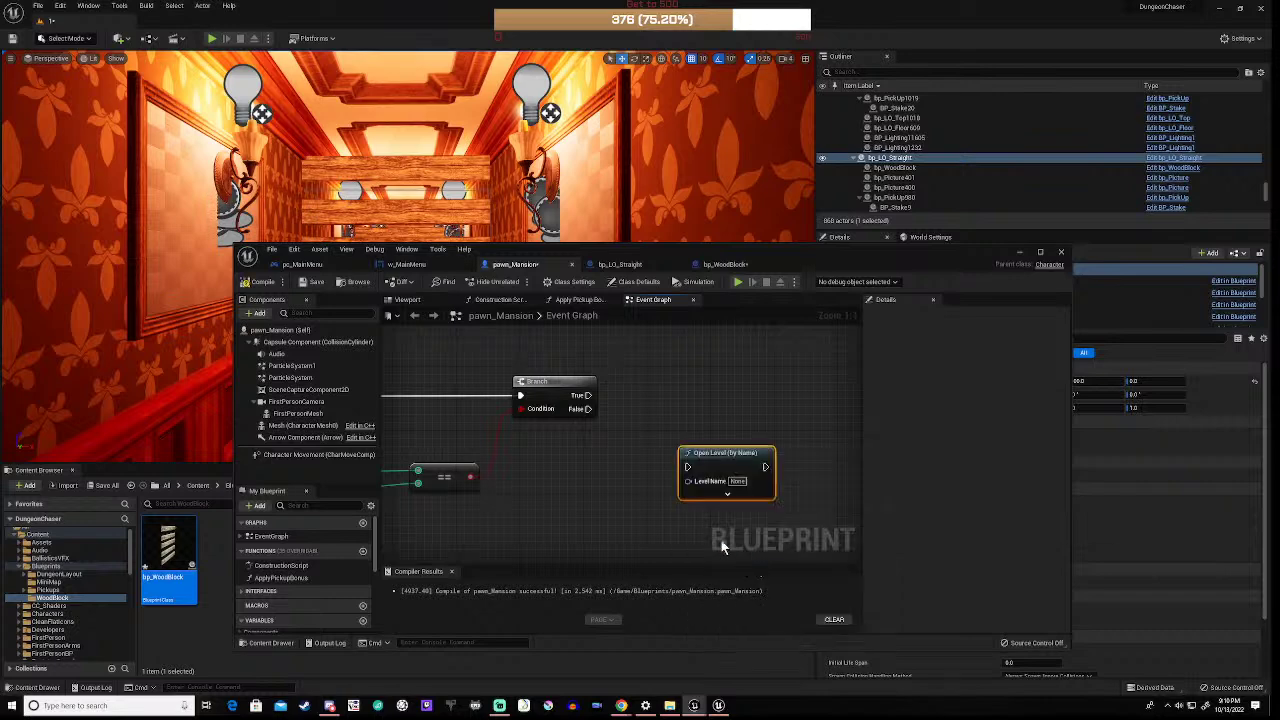
Step: Set the Open Level node's Level Name to MainMenu, connect it to the Branch's True output, and compile pawn_Mansion
{"action": "left_click", "coordinate": [737, 481]}
{"action": "type", "text": "MainMenu"}
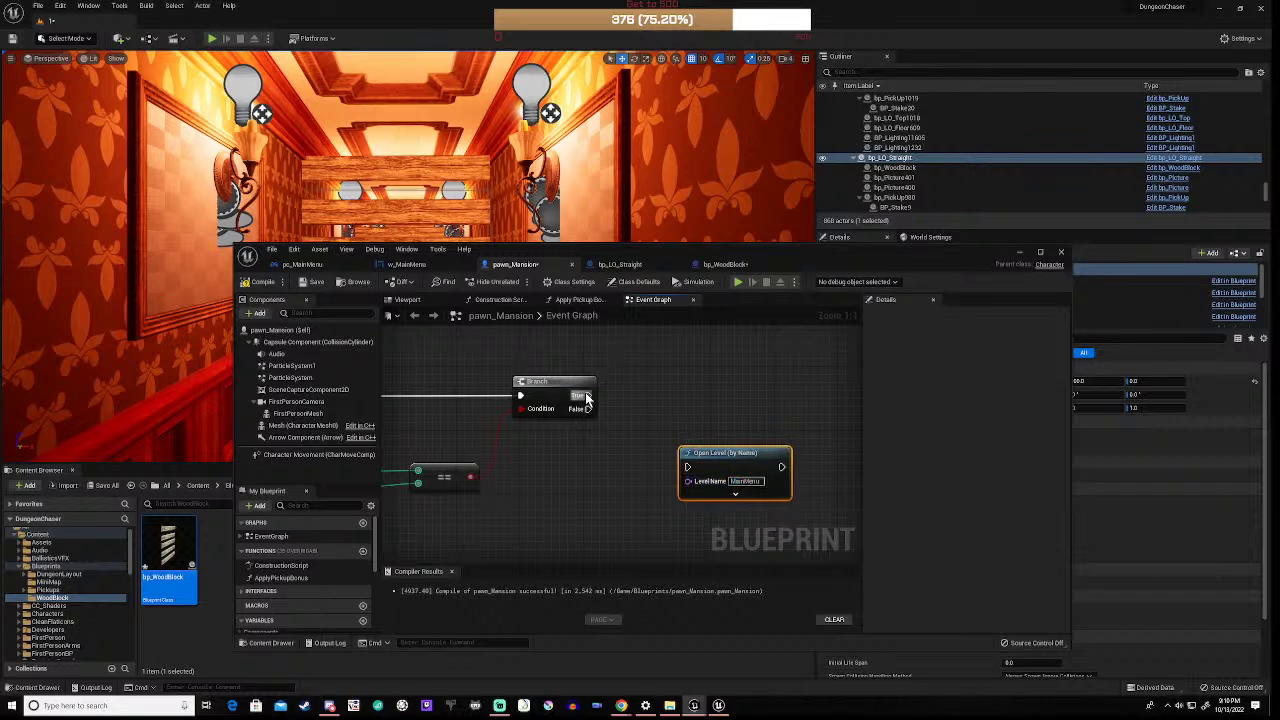
{"action": "left_click_drag", "start_coordinate": [586, 398], "coordinate": [752, 395]}
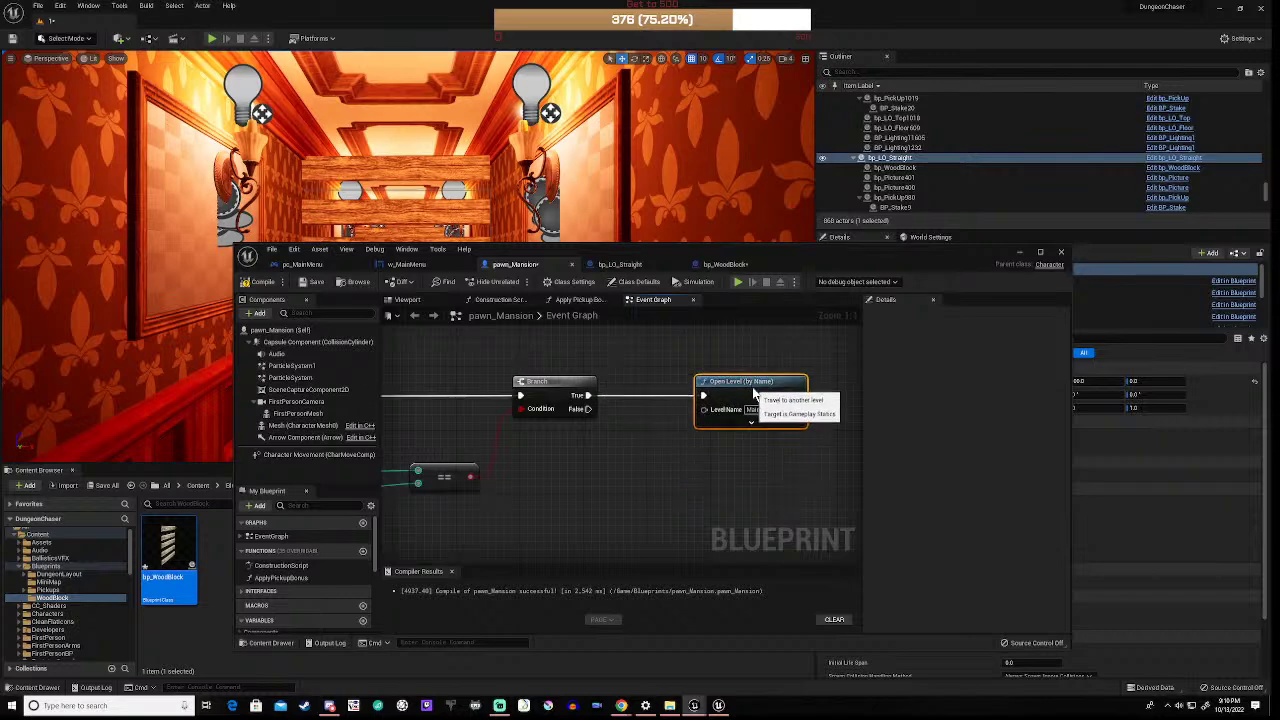
{"action": "left_click", "coordinate": [646, 365]}
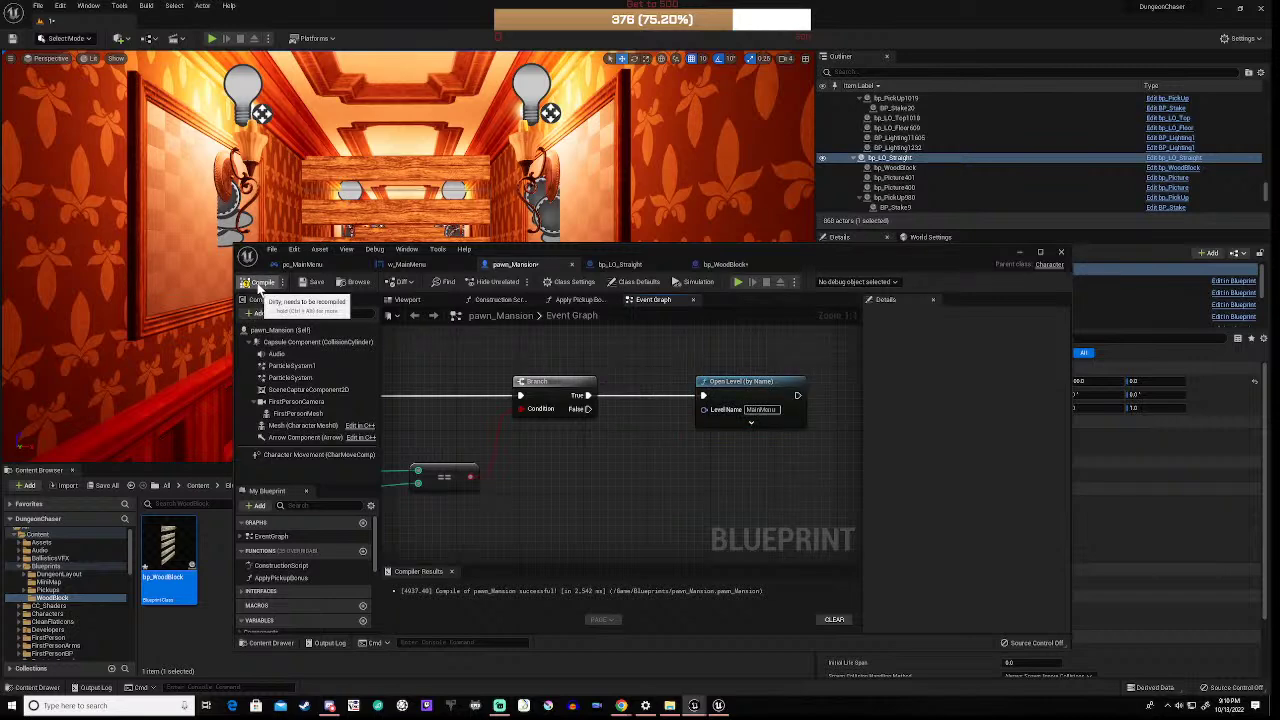
{"action": "left_click", "coordinate": [258, 285]}
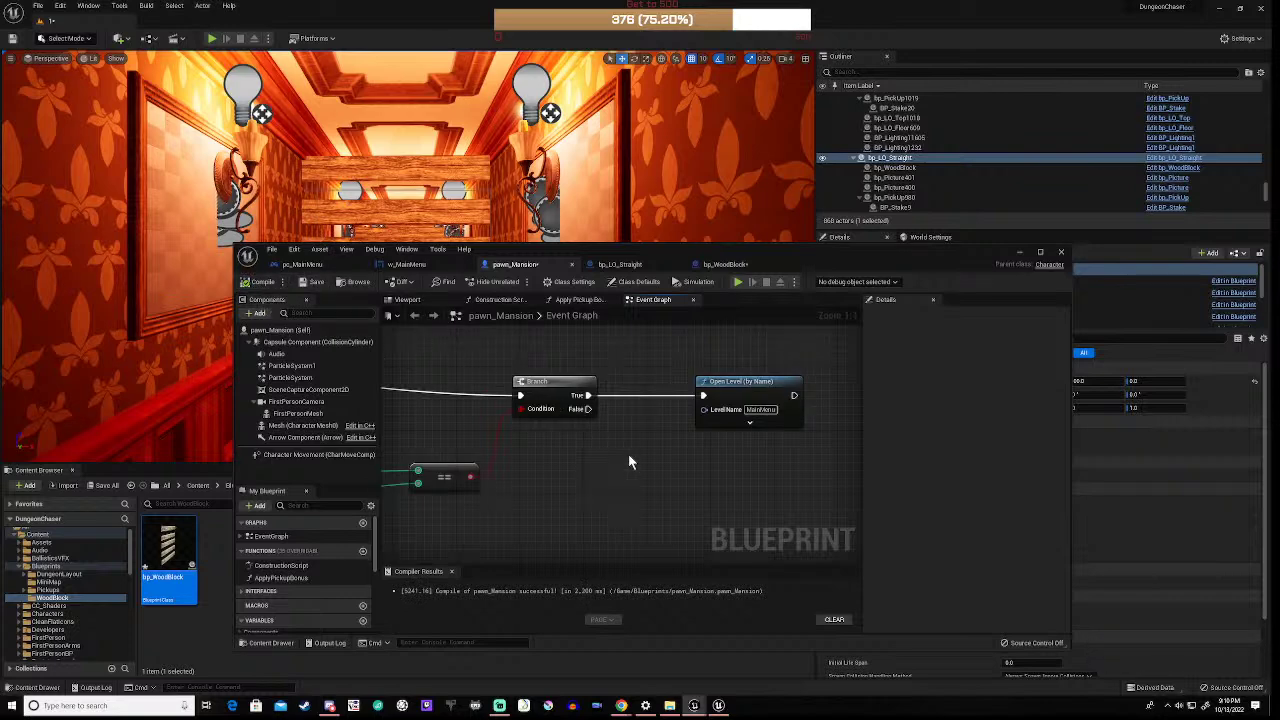
Step: Start a play session from pawn_Mansion and move the Blueprint window clear of the game view to take control of the character
{"action": "scroll", "coordinate": [628, 453], "scroll_direction": "down", "scroll_amount": 3}
{"action": "right_click_drag", "start_coordinate": [628, 453], "coordinate": [808, 448]}
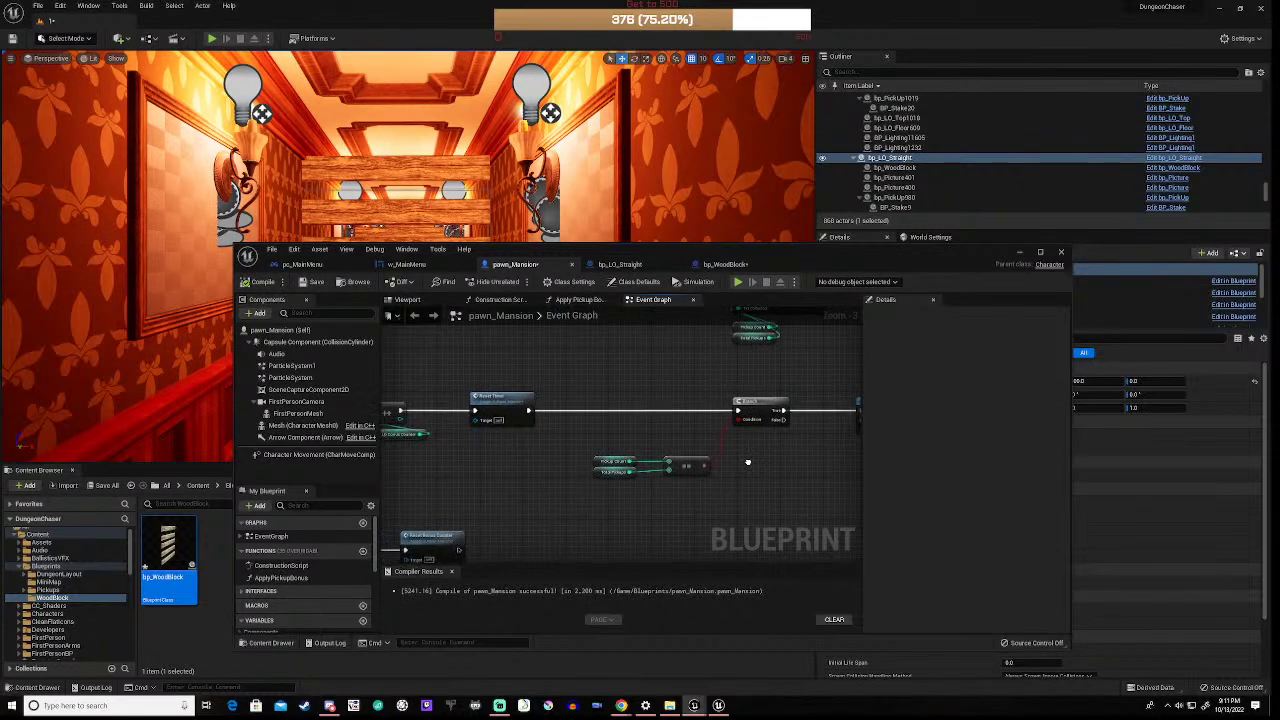
{"action": "left_click", "coordinate": [737, 283]}
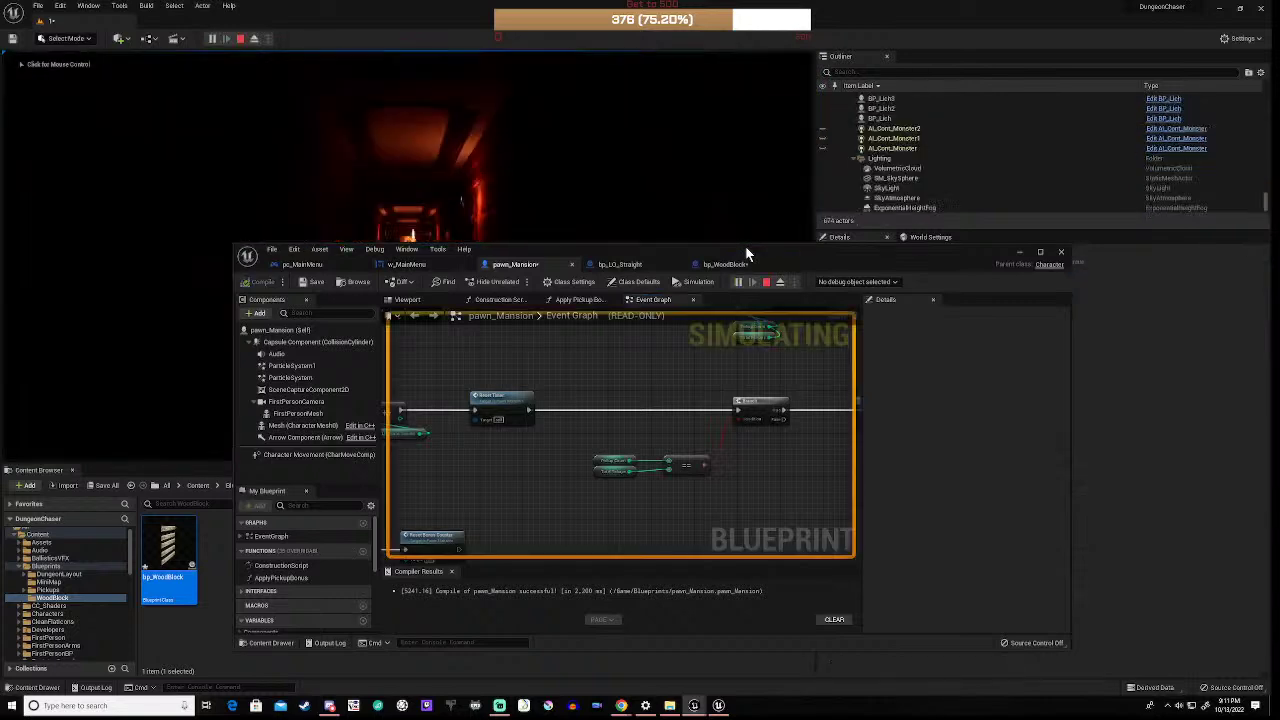
{"action": "left_click_drag", "start_coordinate": [746, 254], "coordinate": [656, 489]}
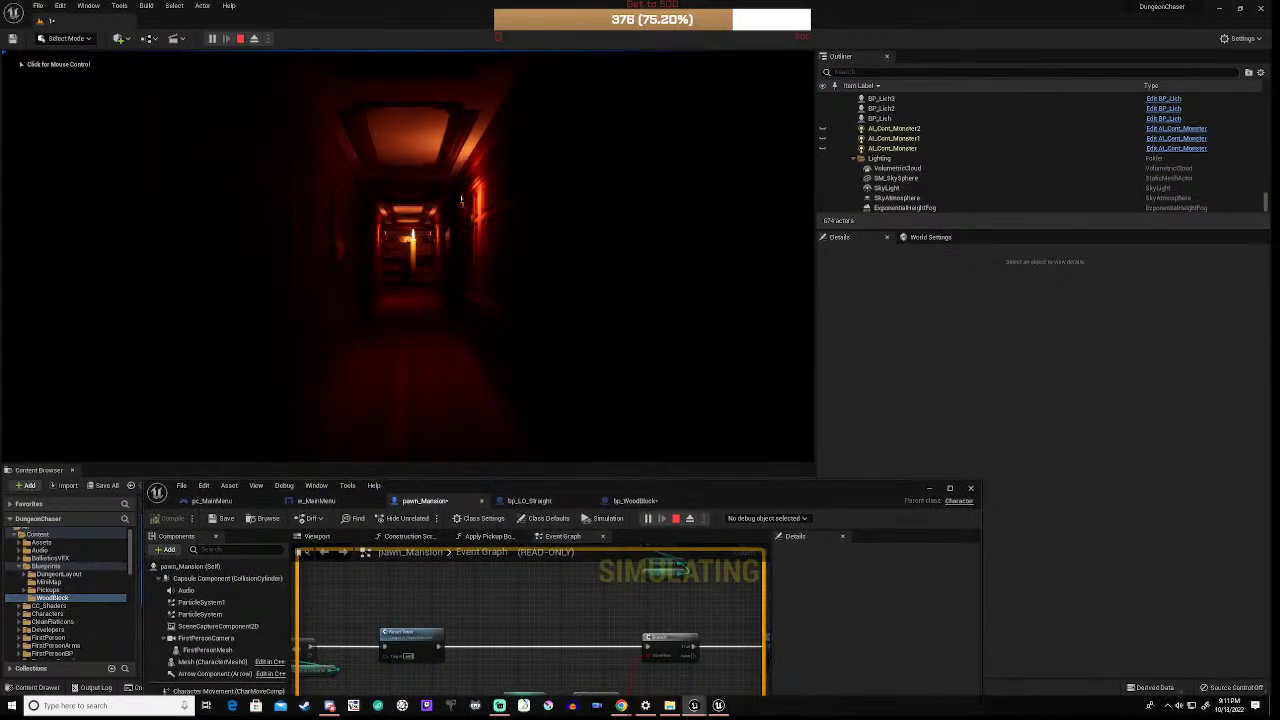
{"action": "left_click", "coordinate": [461, 199]}
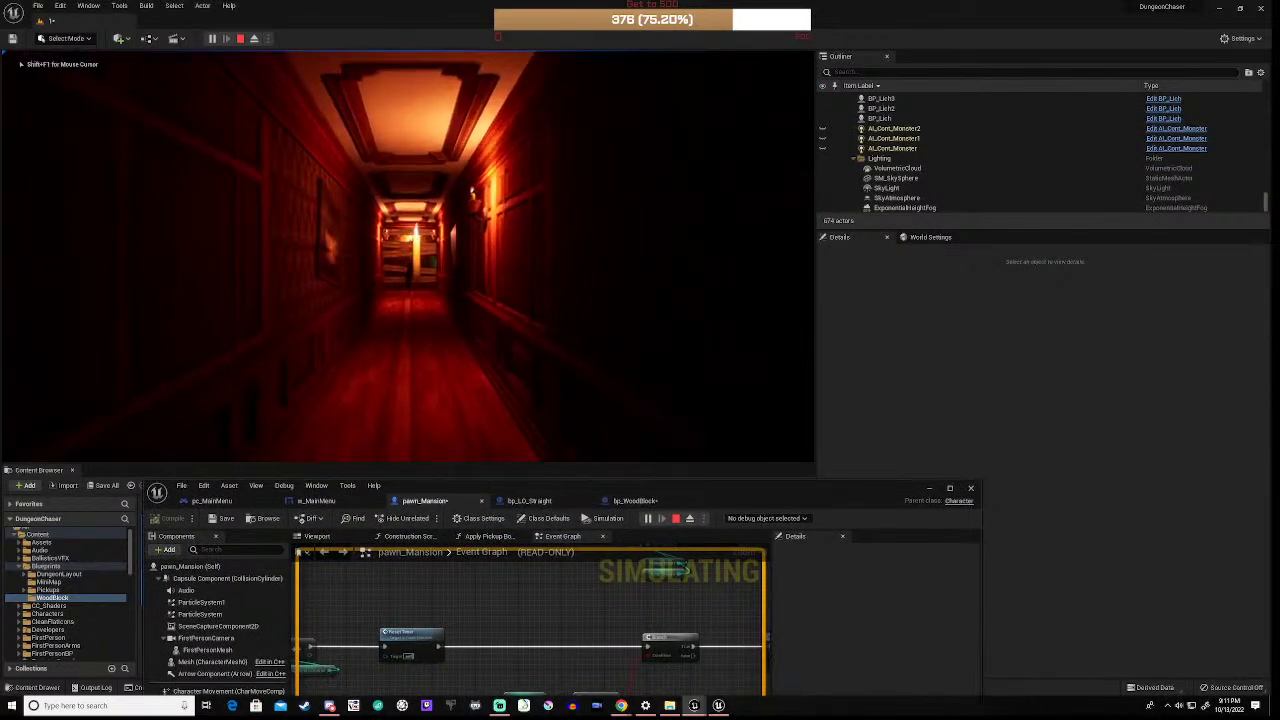
Step: Walk the mansion hallways collecting every pickup to test the return to MainMenu, and end the play session, dismissing the Message Log
{"action": "key", "text": "w"}
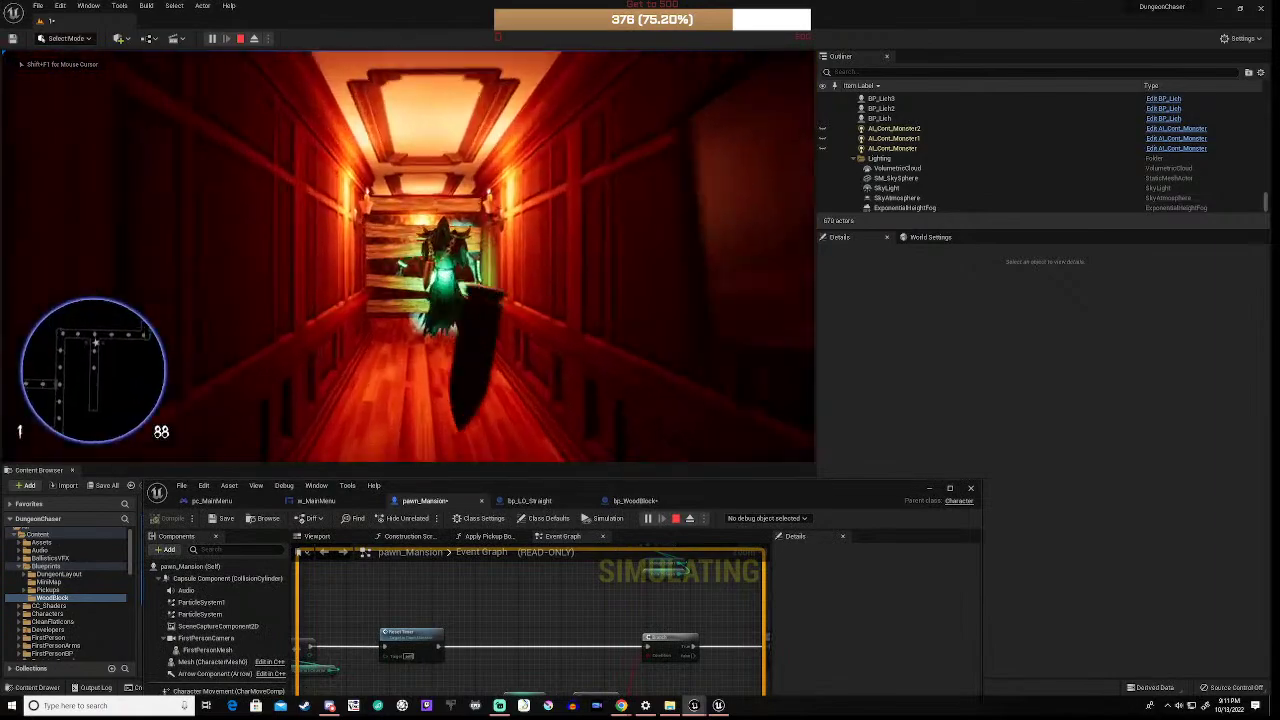
{"action": "key", "text": "w"}
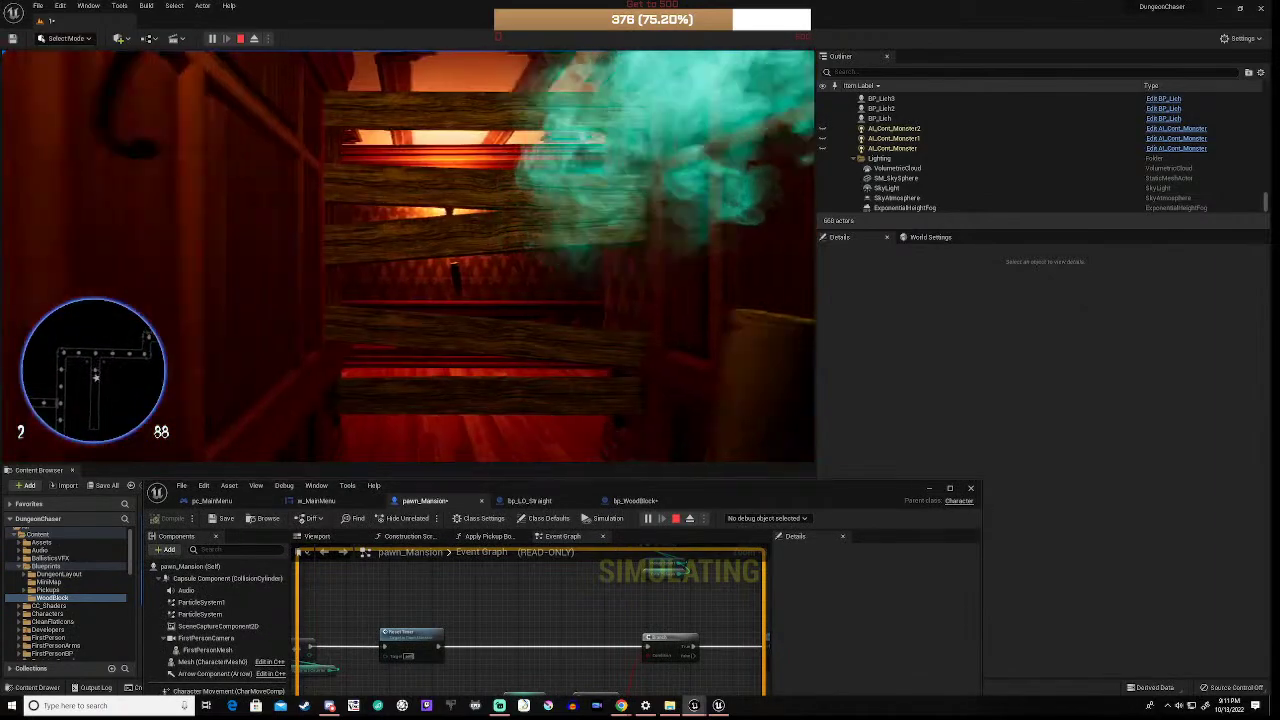
{"action": "key", "text": "w"}
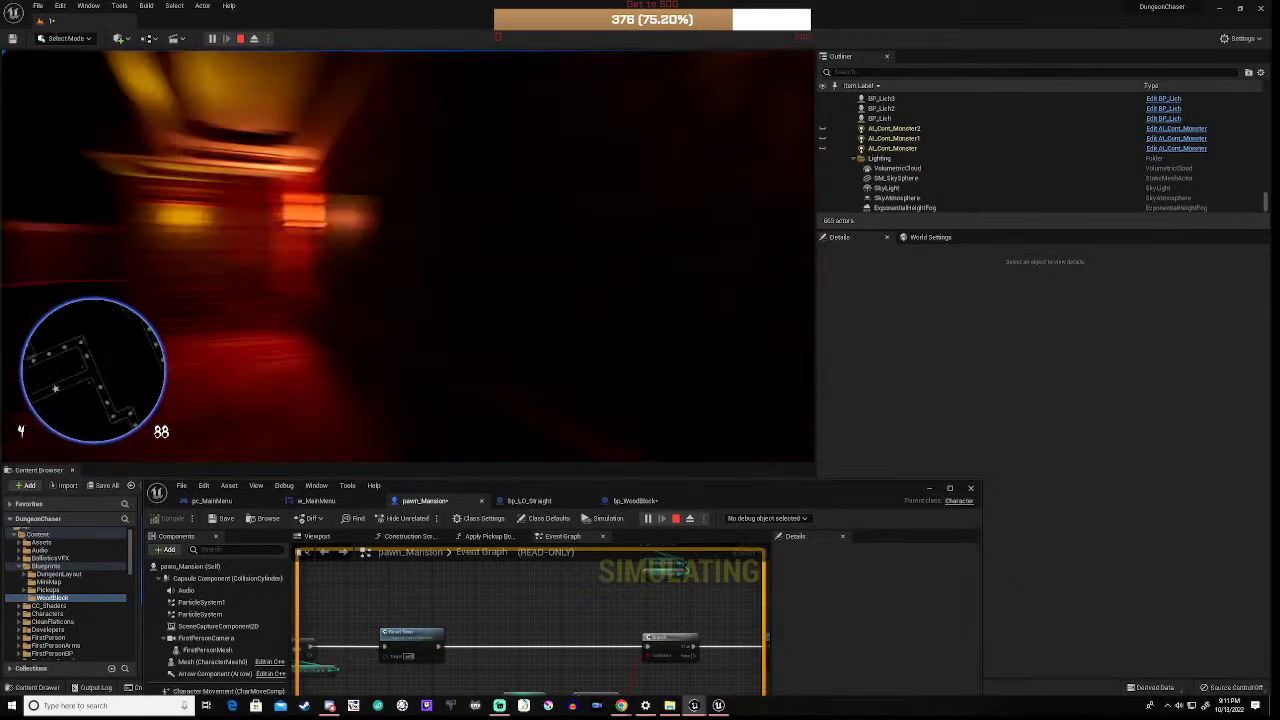
{"action": "key", "text": "w"}
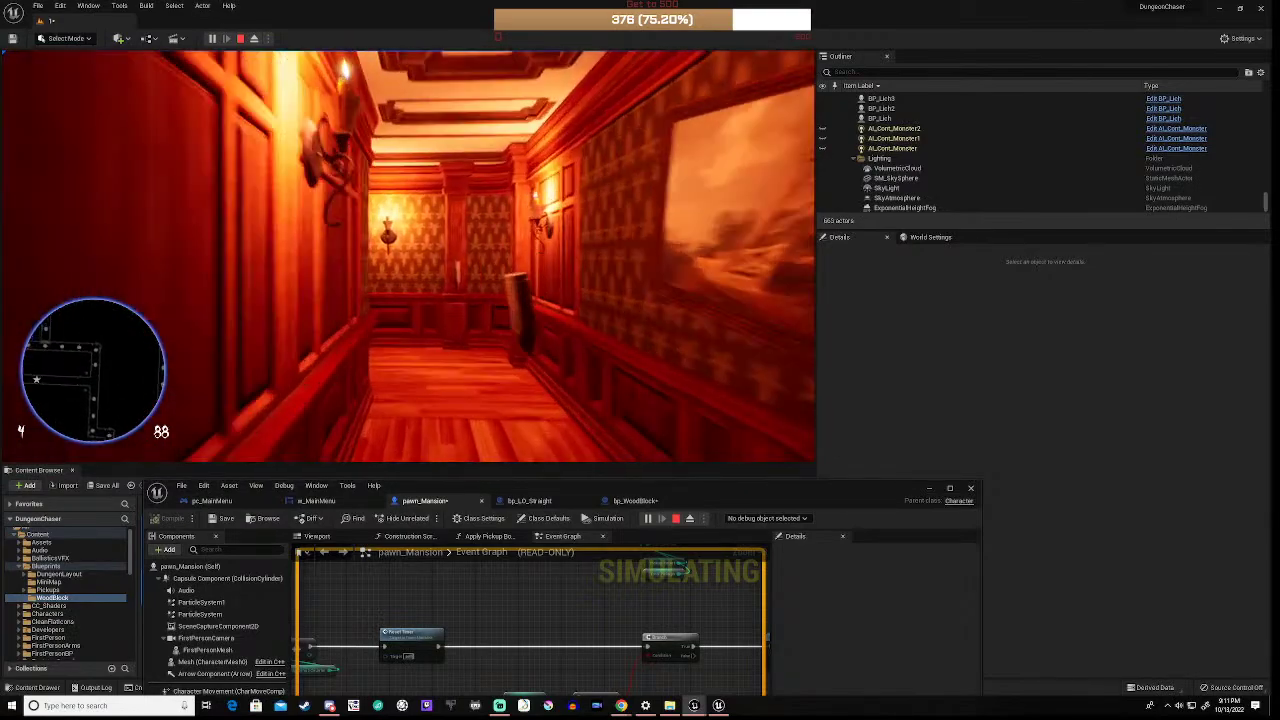
{"action": "key", "text": "w"}
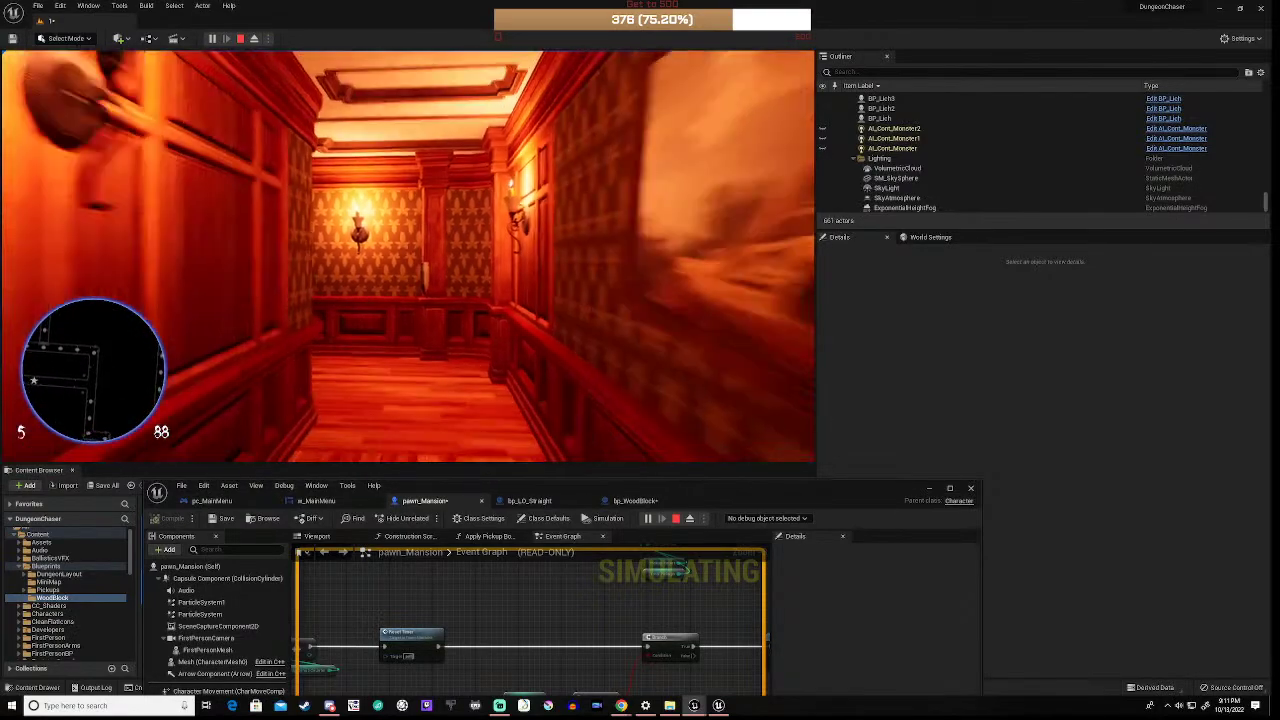
{"action": "key", "text": "w"}
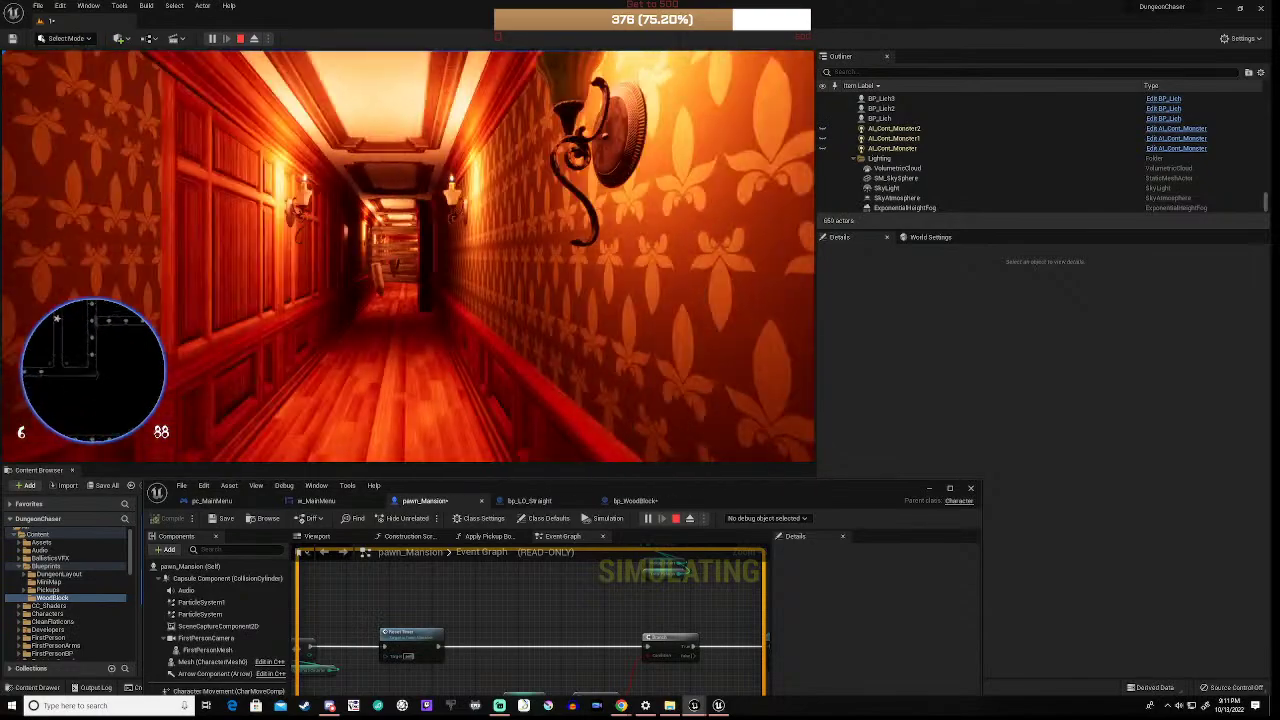
{"action": "key", "text": "w"}
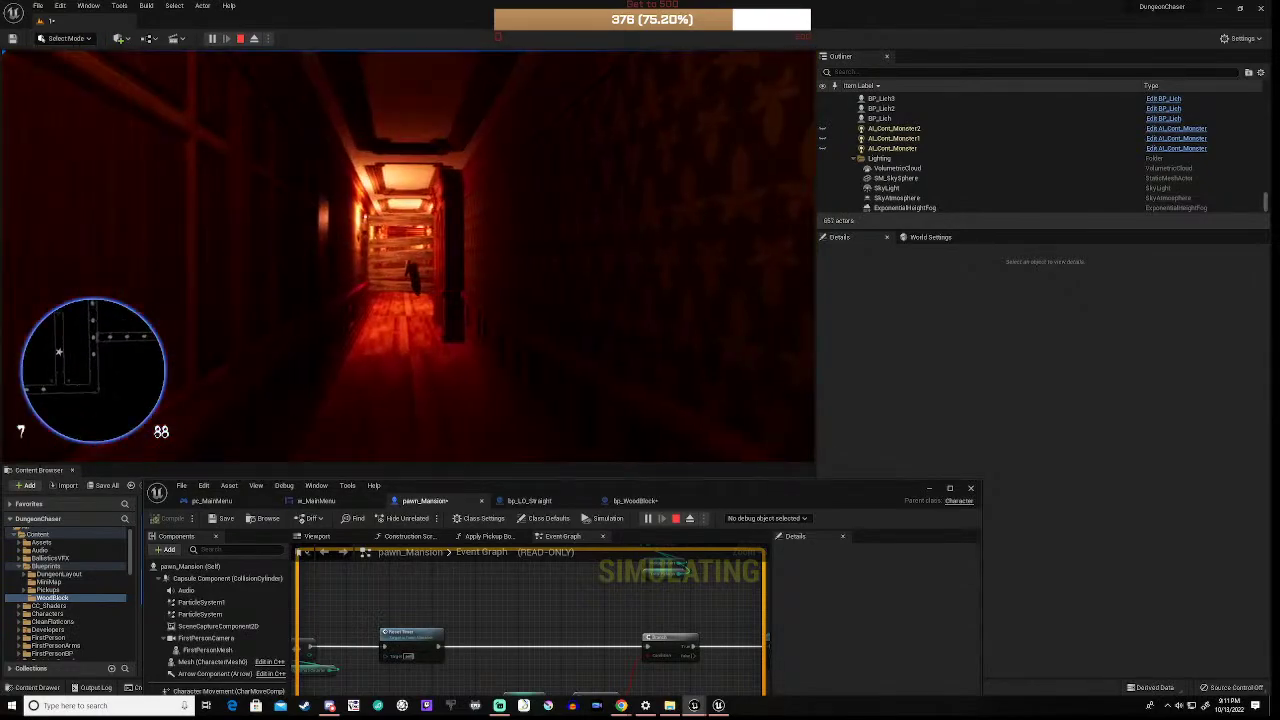
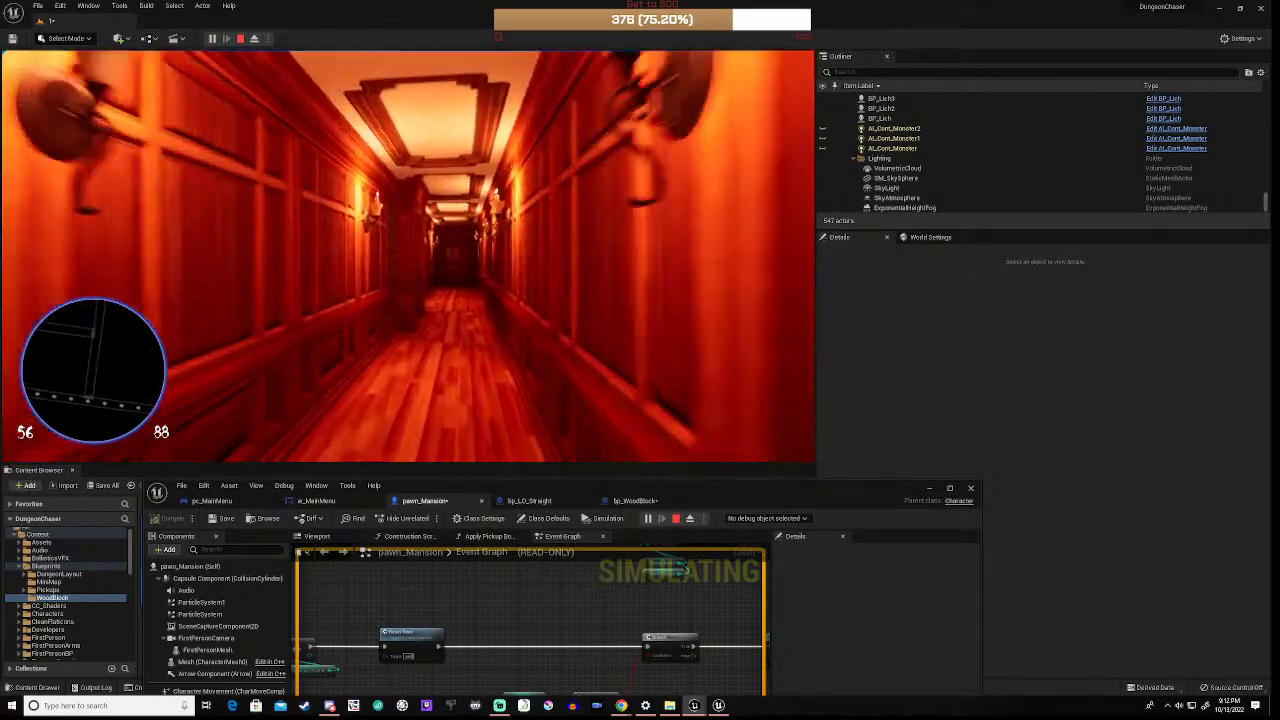
{"action": "key", "text": "w"}
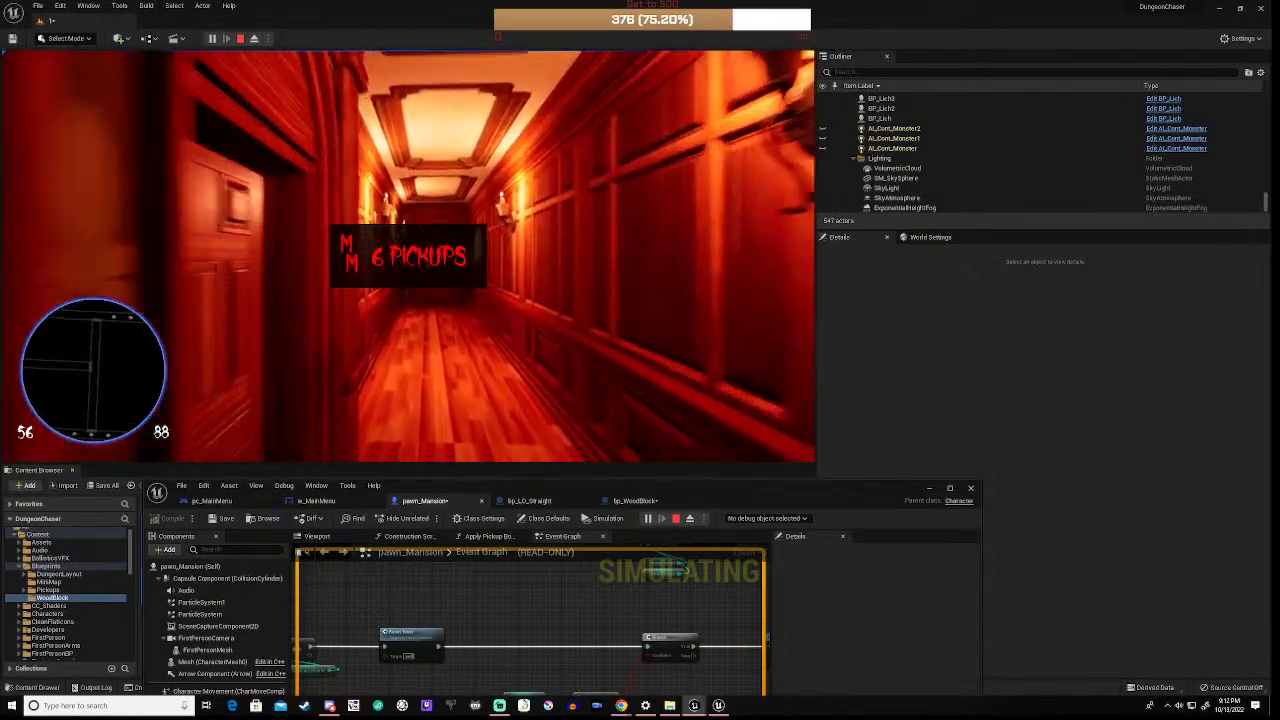
{"action": "key", "text": "w"}
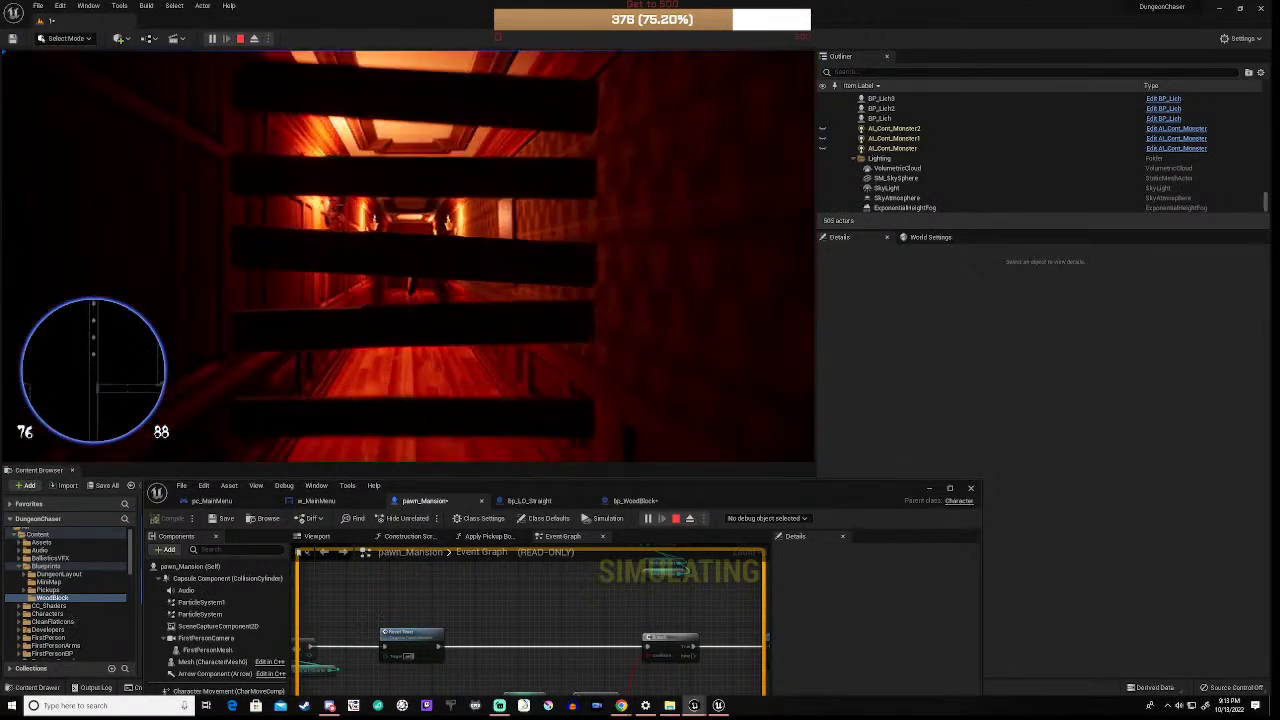
{"action": "key", "text": "w"}
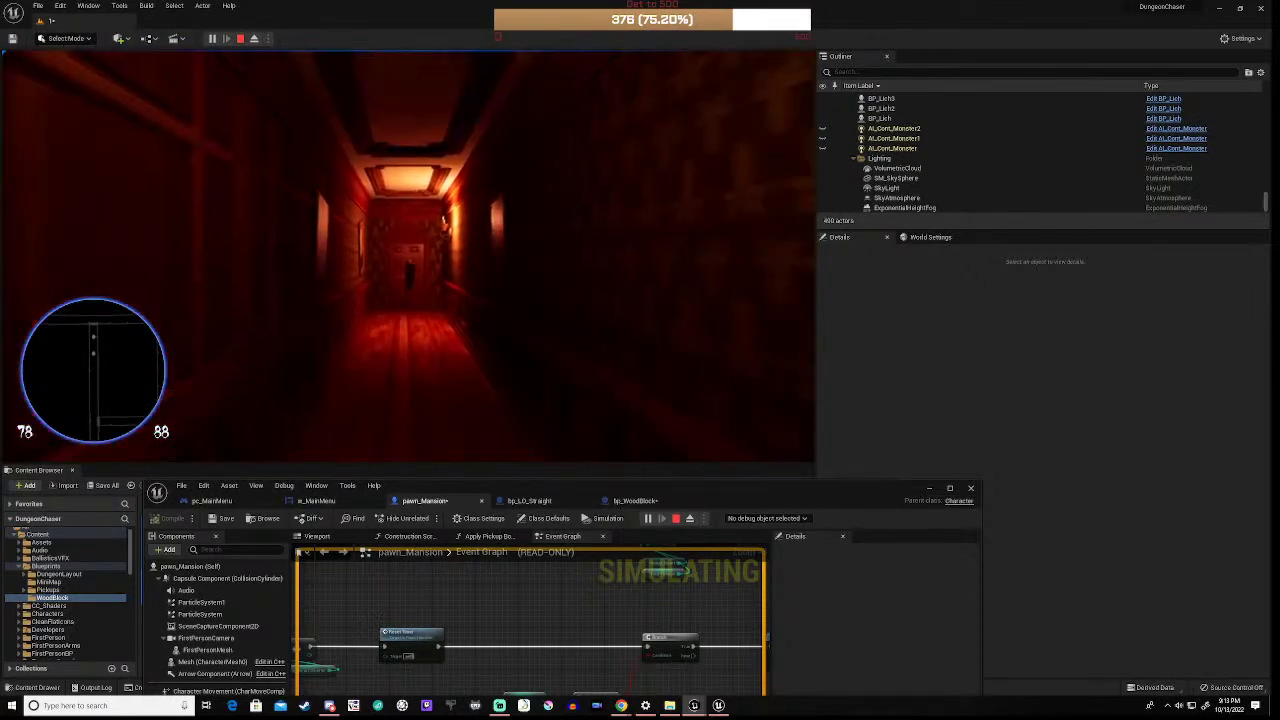
{"action": "key", "text": "w"}
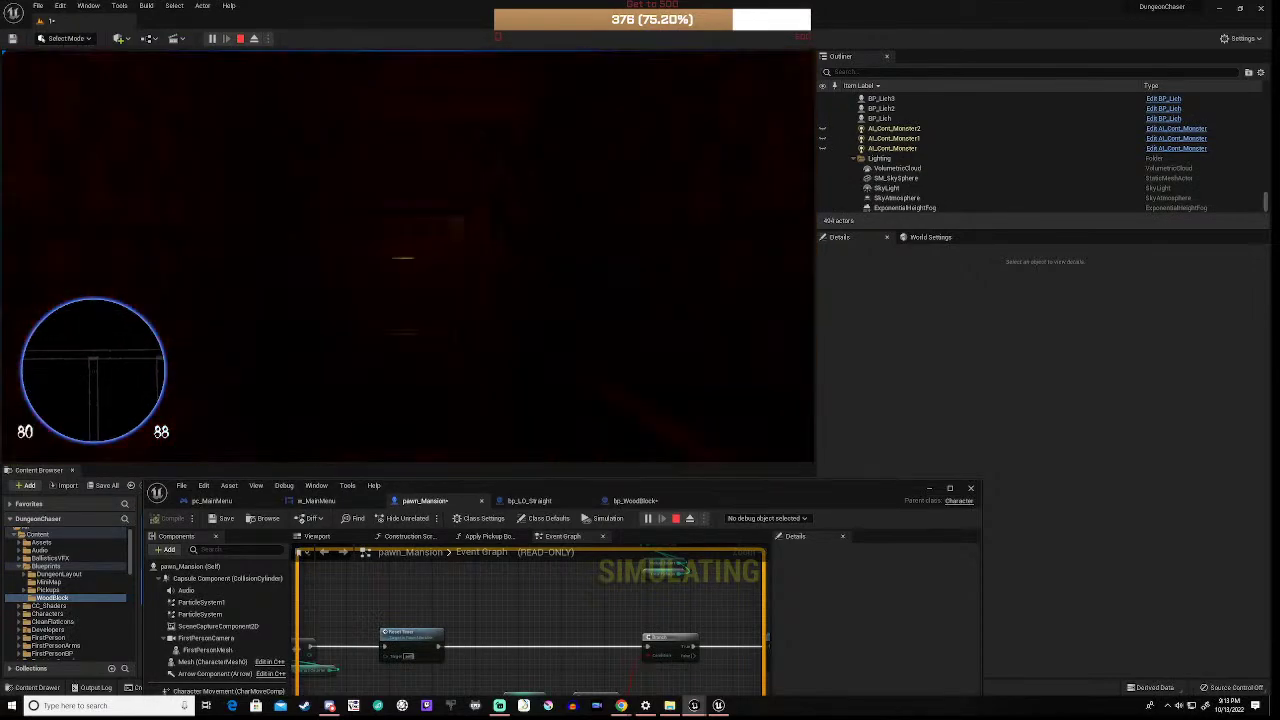
{"action": "key", "text": "w"}
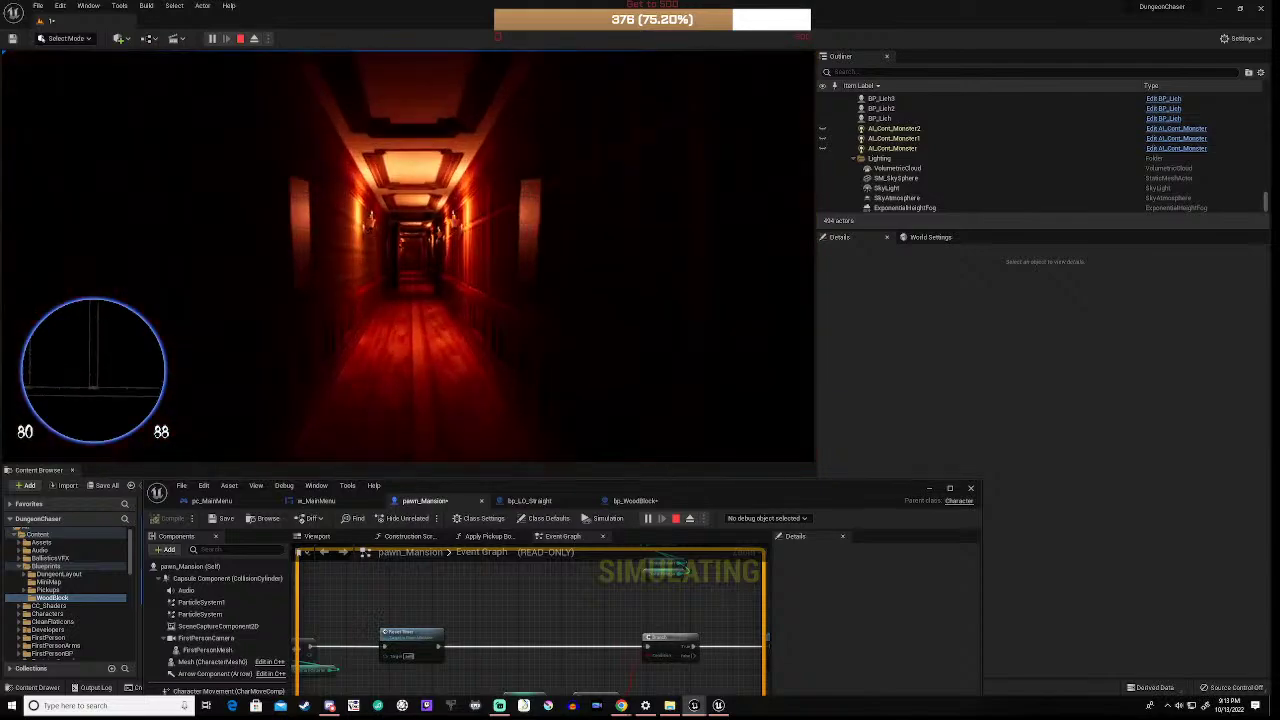
{"action": "key", "text": "w"}
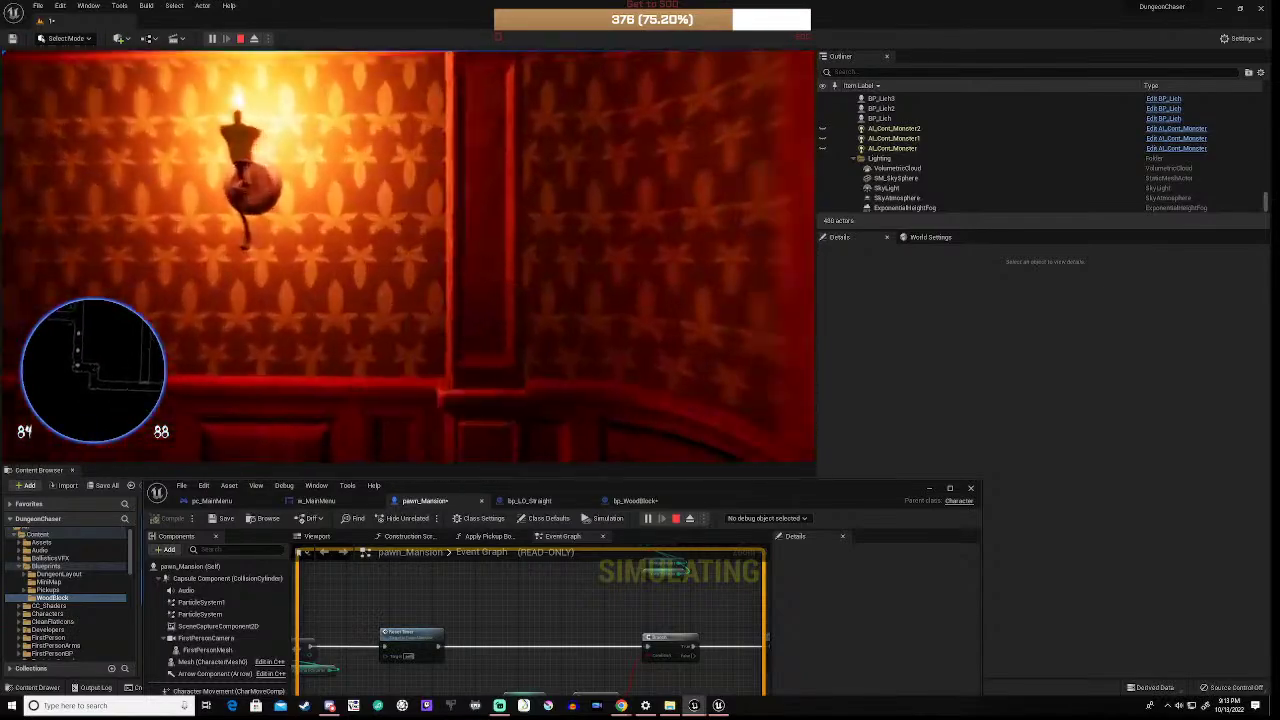
{"action": "key", "text": "w"}
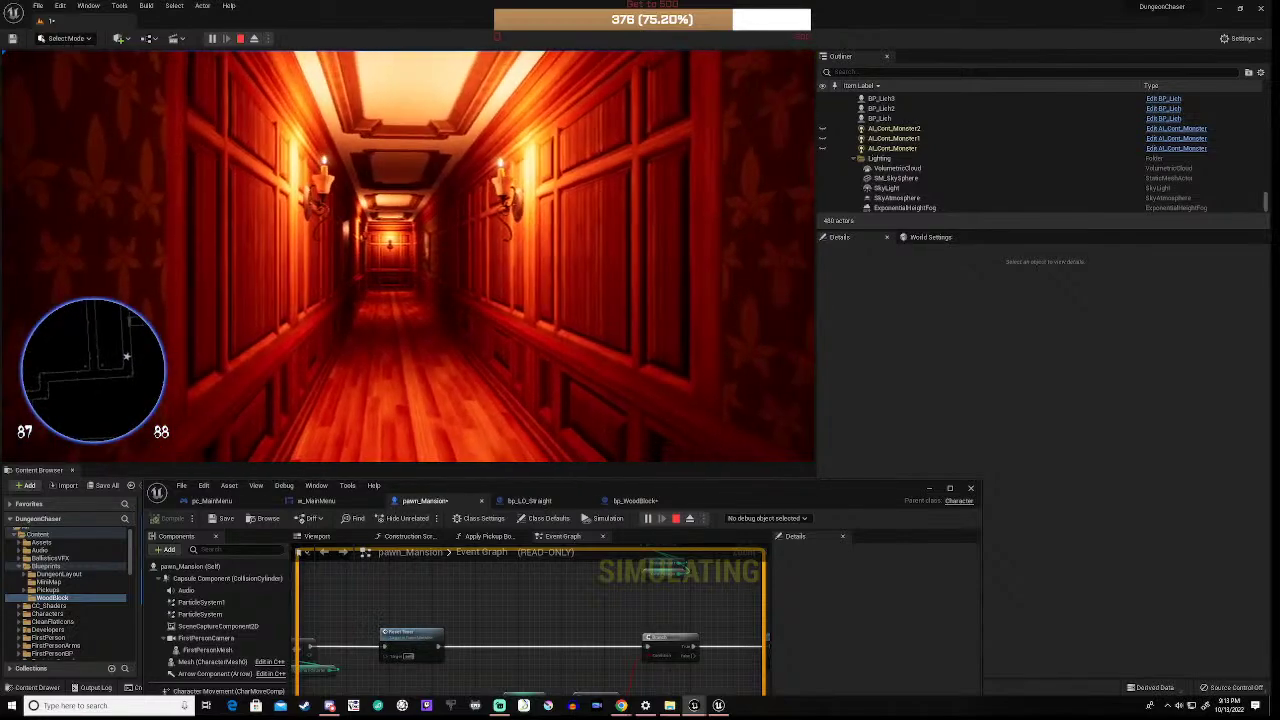
{"action": "key", "text": "w"}
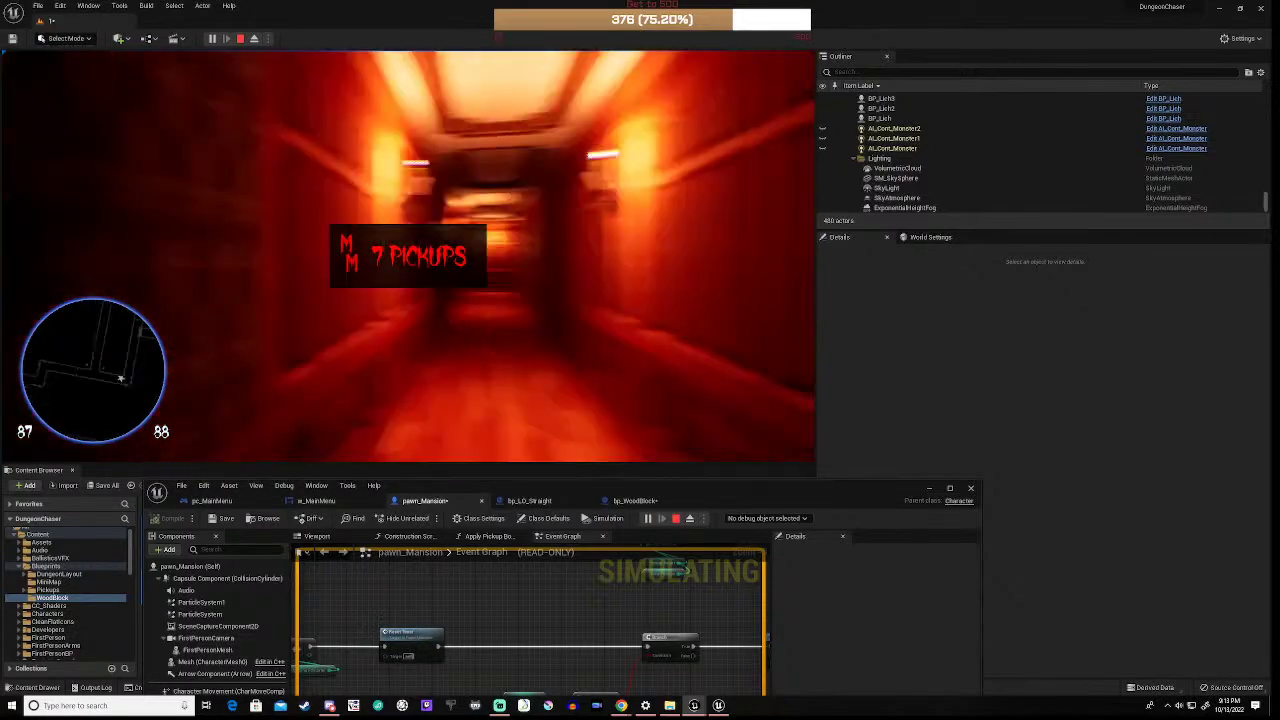
{"action": "key", "text": "w"}
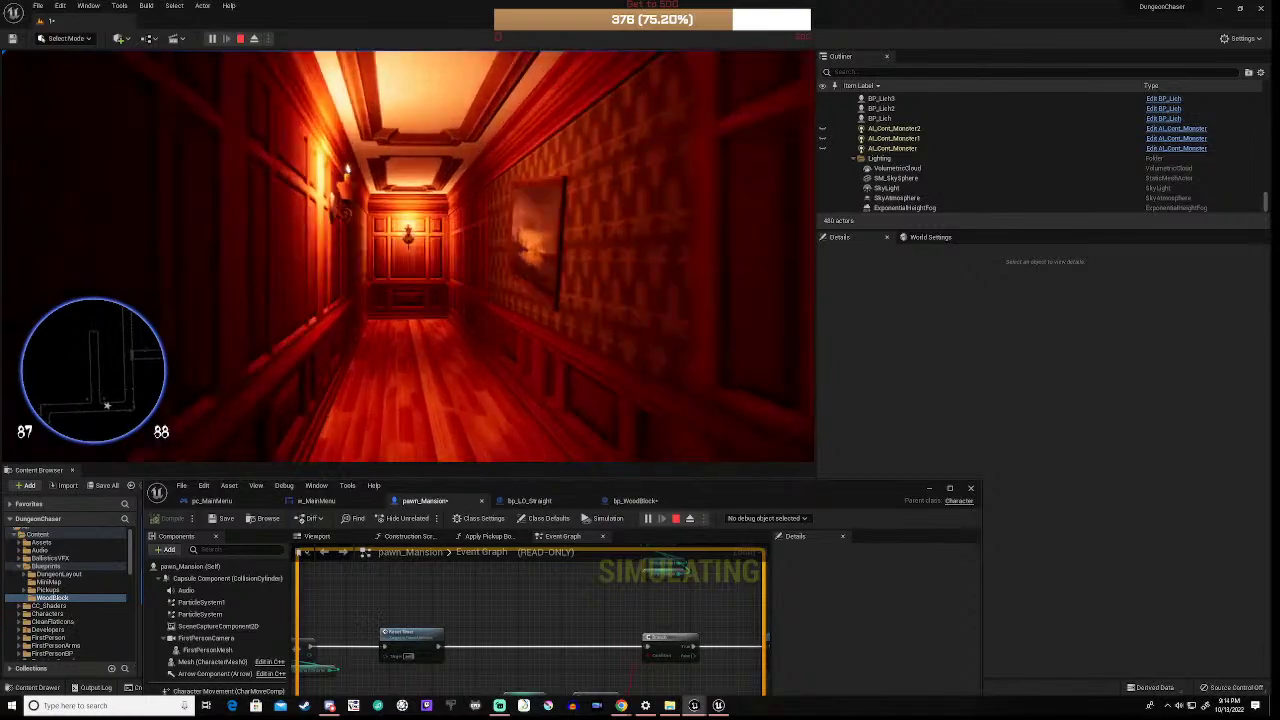
{"action": "key", "text": "w"}
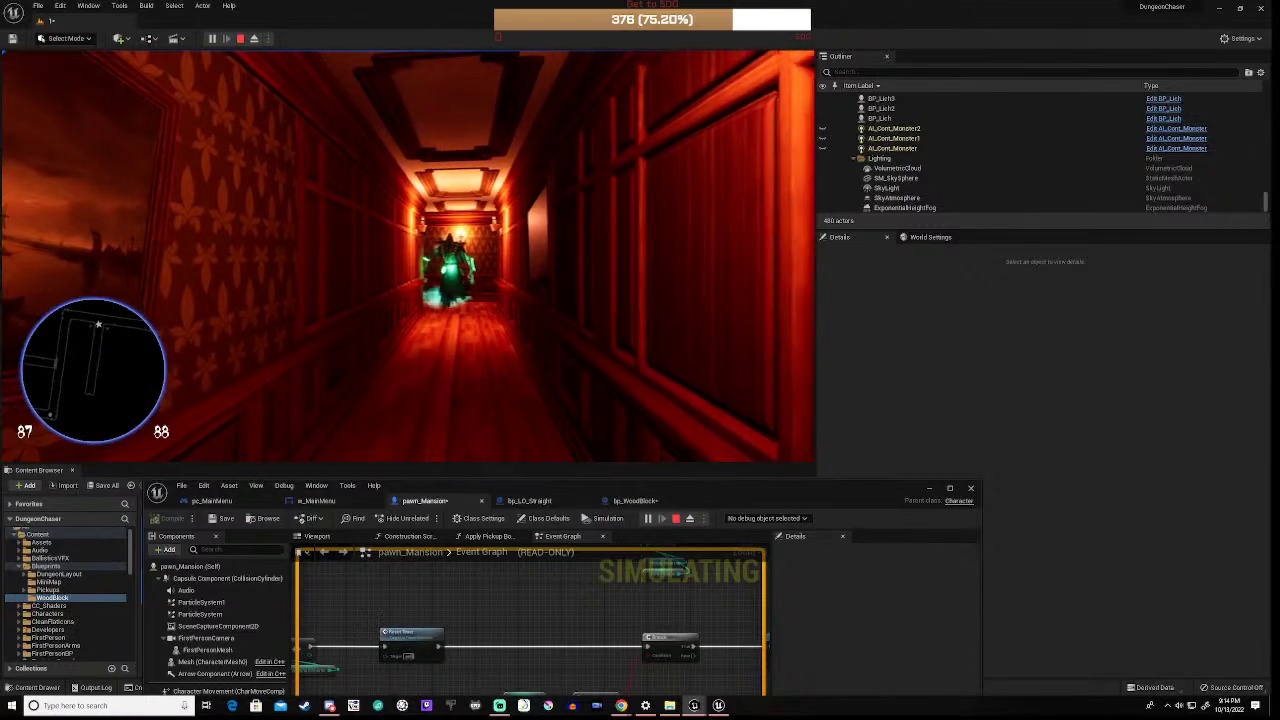
{"action": "key", "text": "w"}
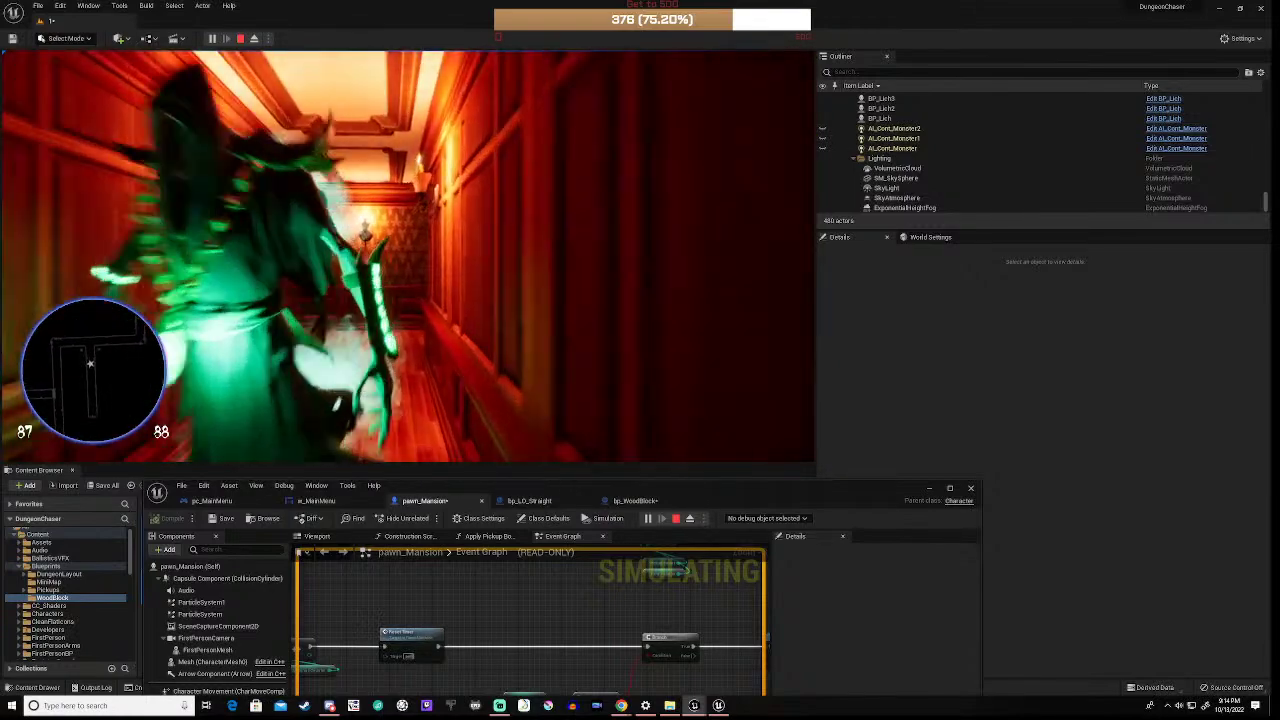
{"action": "key", "text": "w"}
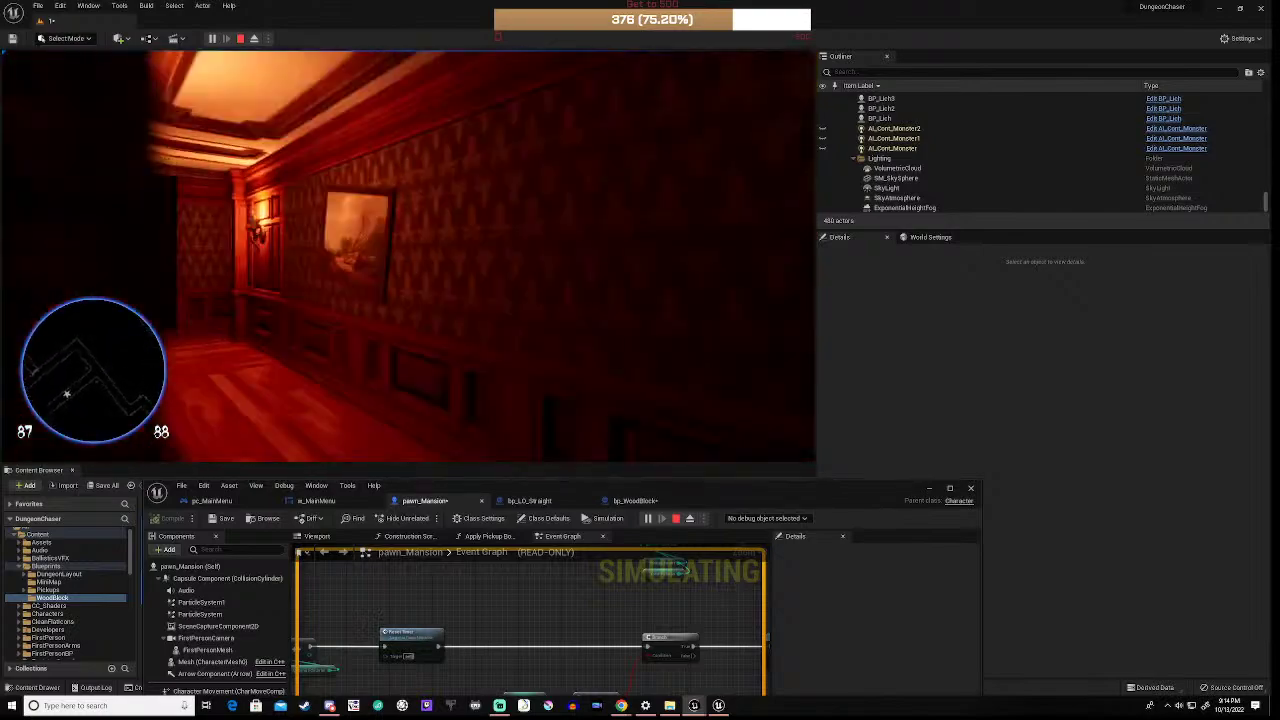
{"action": "key", "text": "w"}
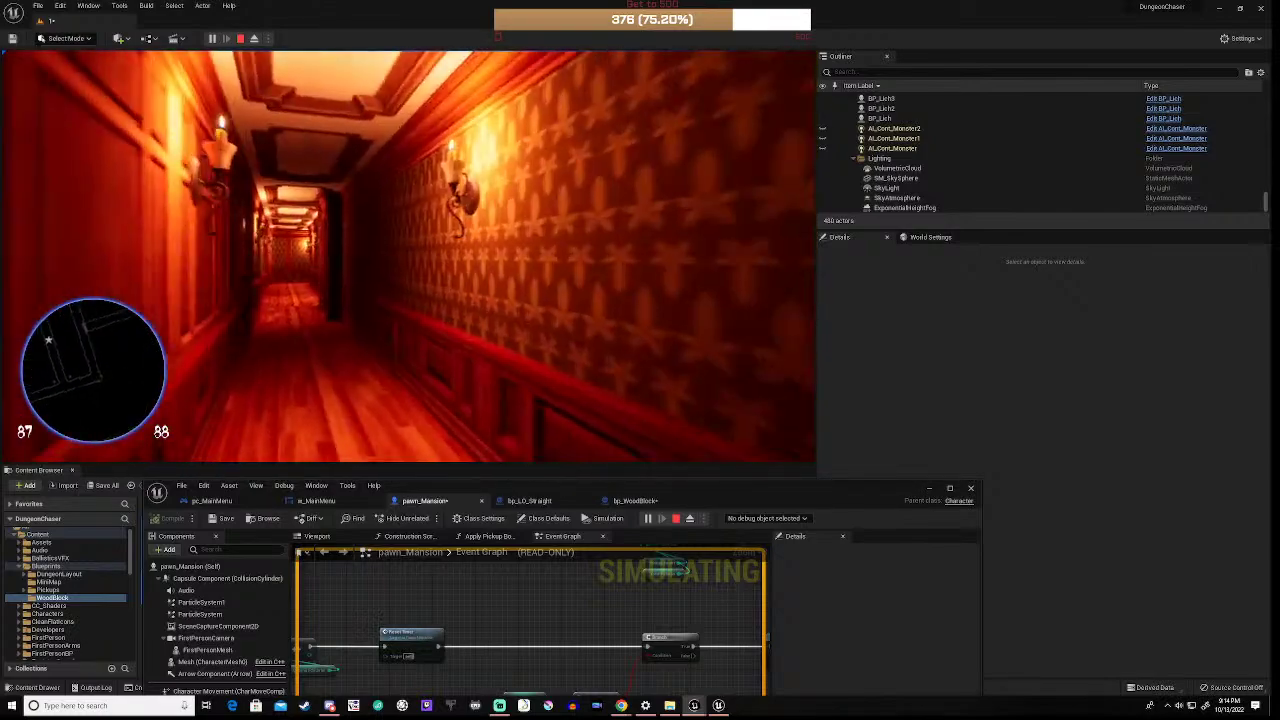
{"action": "key", "text": "w"}
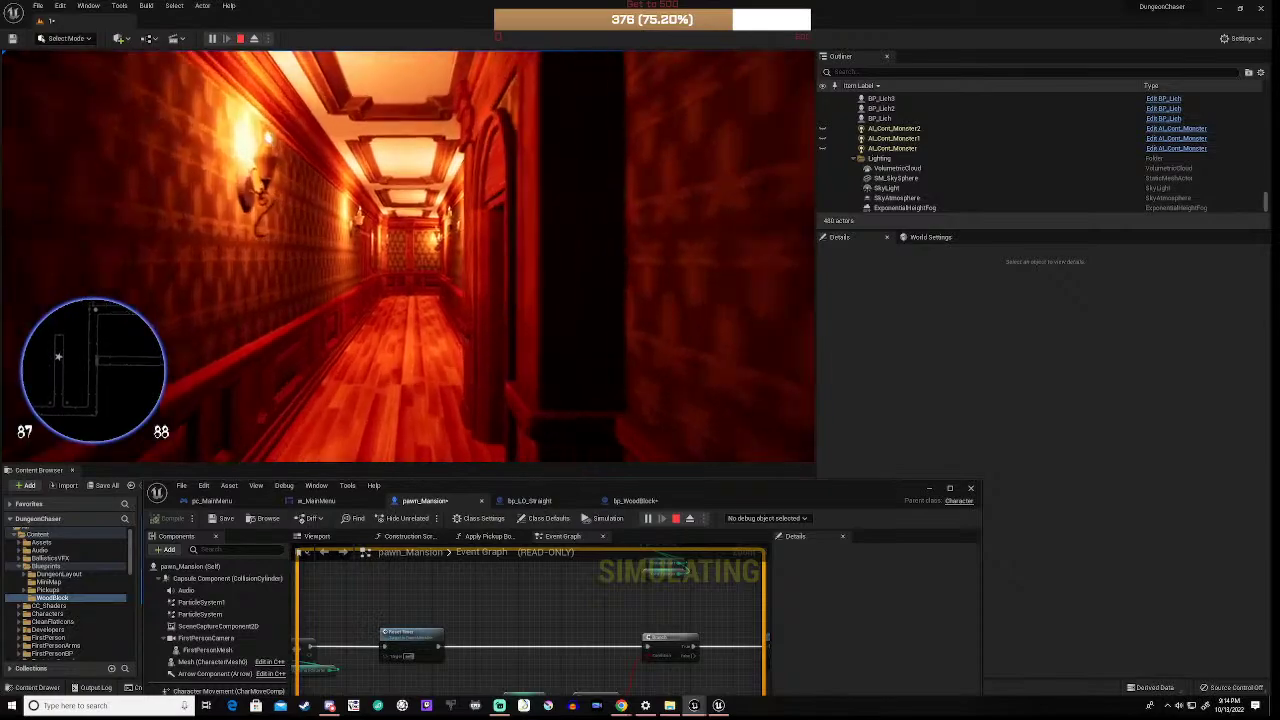
{"action": "key", "text": "w"}
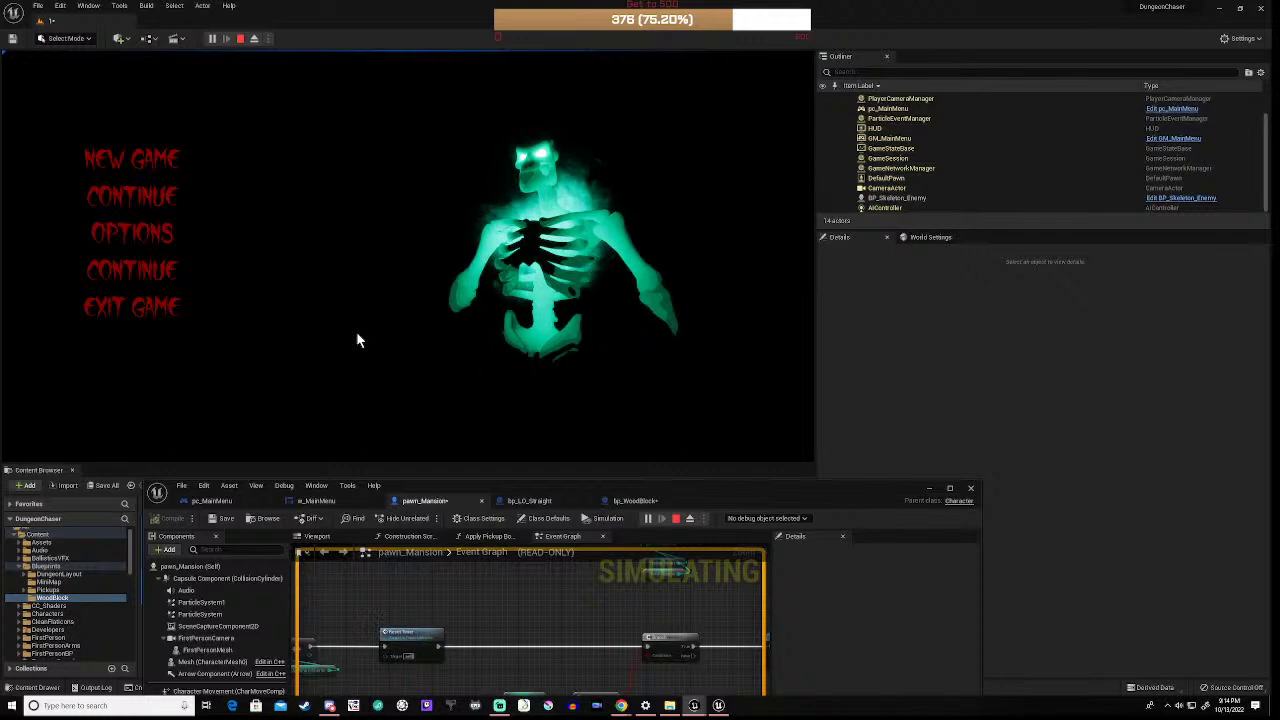
{"action": "key", "text": "Escape"}
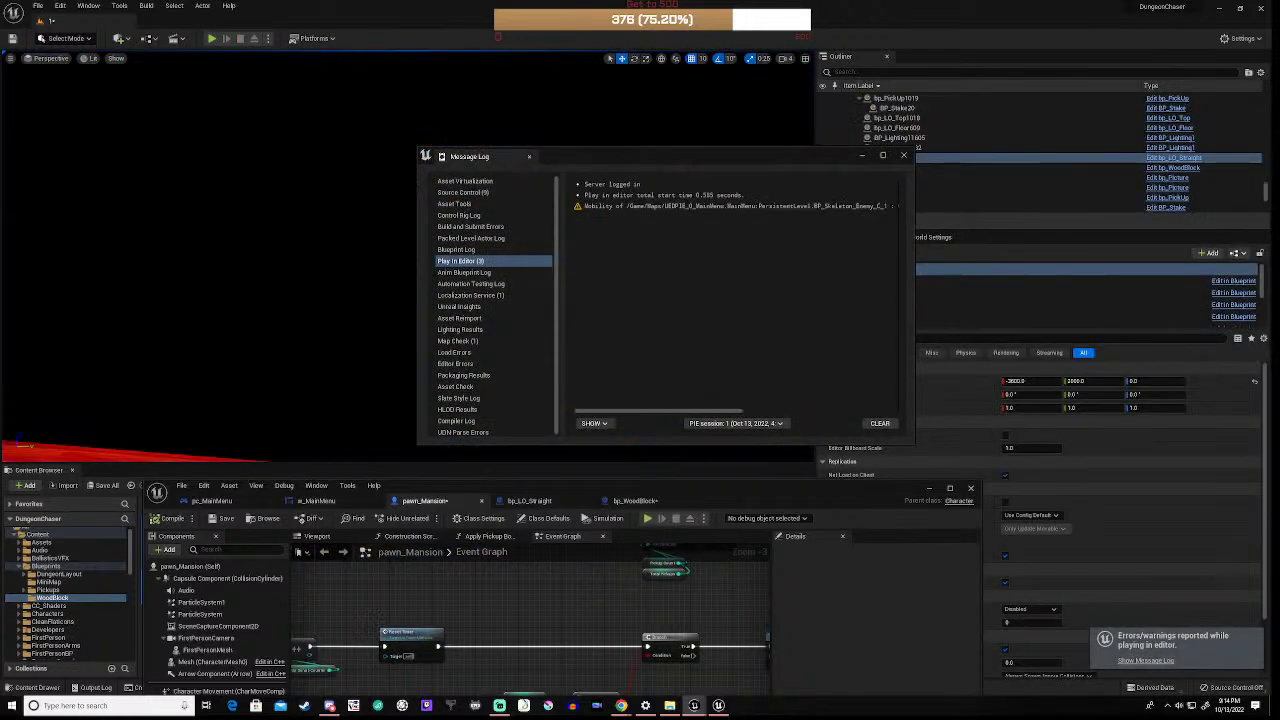
{"action": "left_click", "coordinate": [903, 156]}
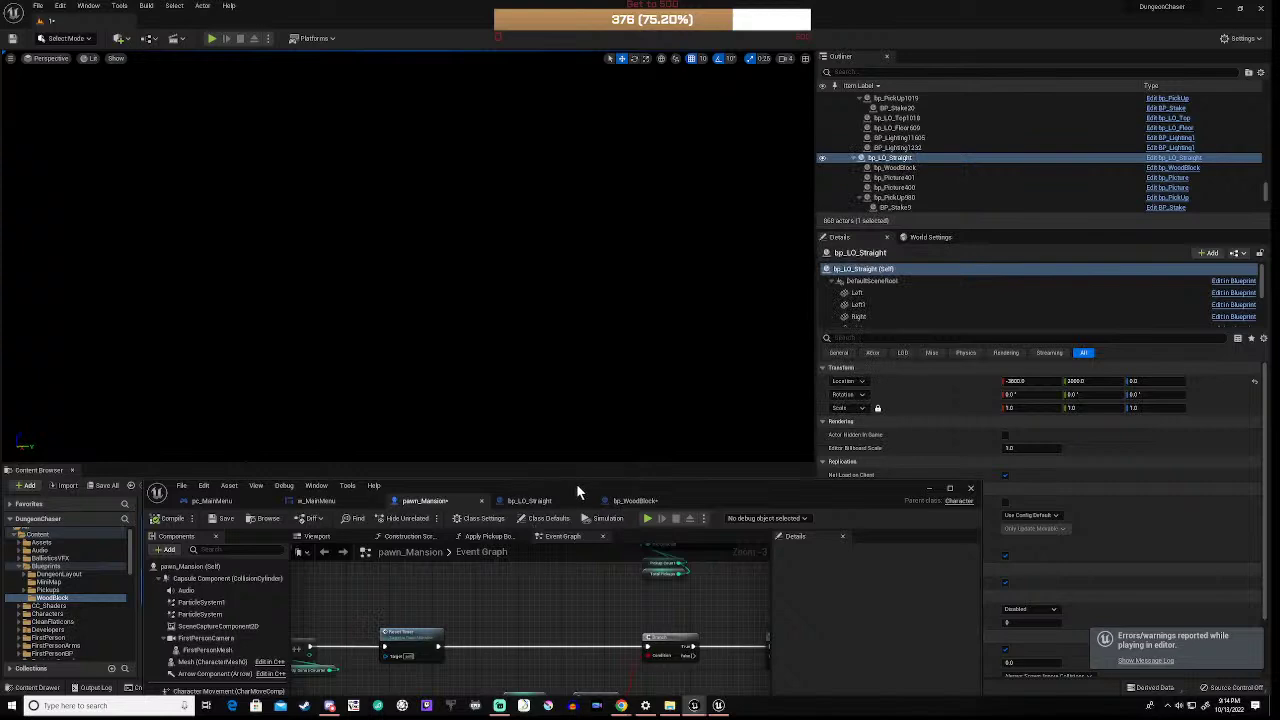
Step: Bring the pawn_Mansion window clear and examine its Event Graph and variable list for the existing pickup bonus setup
{"action": "left_click_drag", "start_coordinate": [576, 483], "coordinate": [630, 222]}
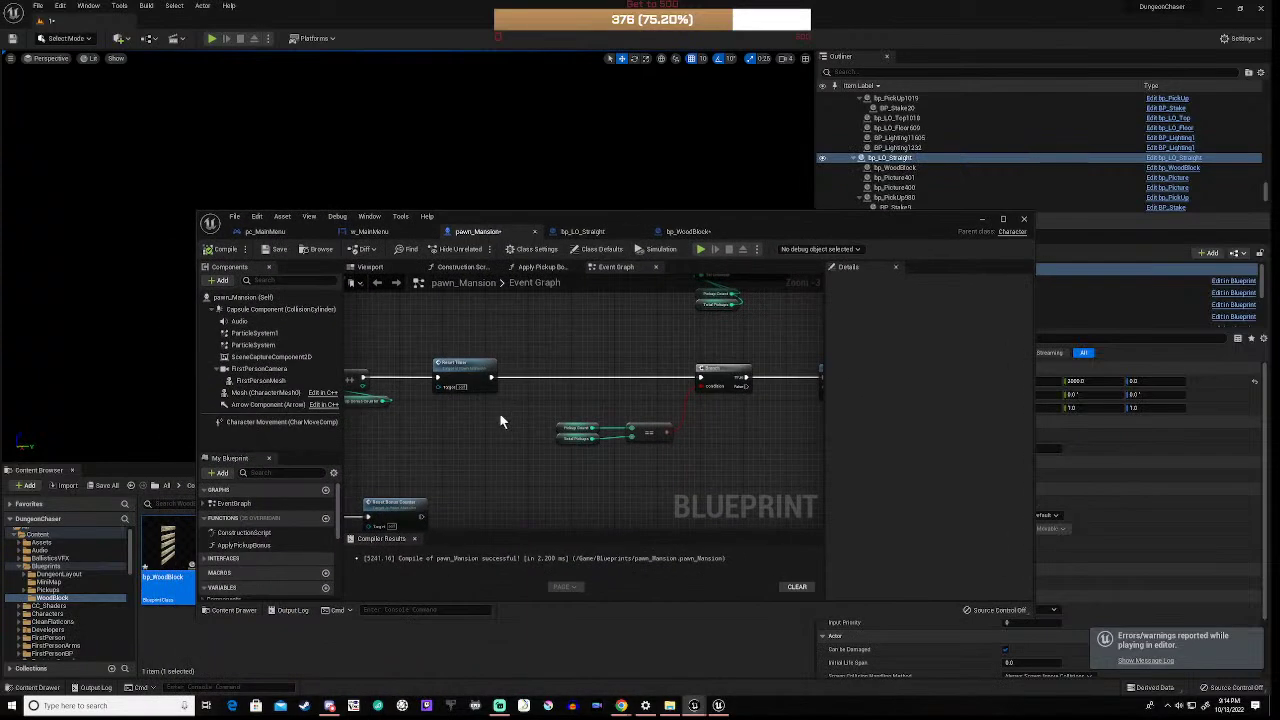
{"action": "scroll", "coordinate": [499, 412], "scroll_direction": "down", "scroll_amount": 3}
{"action": "scroll", "coordinate": [273, 517], "scroll_direction": "down", "scroll_amount": 5}
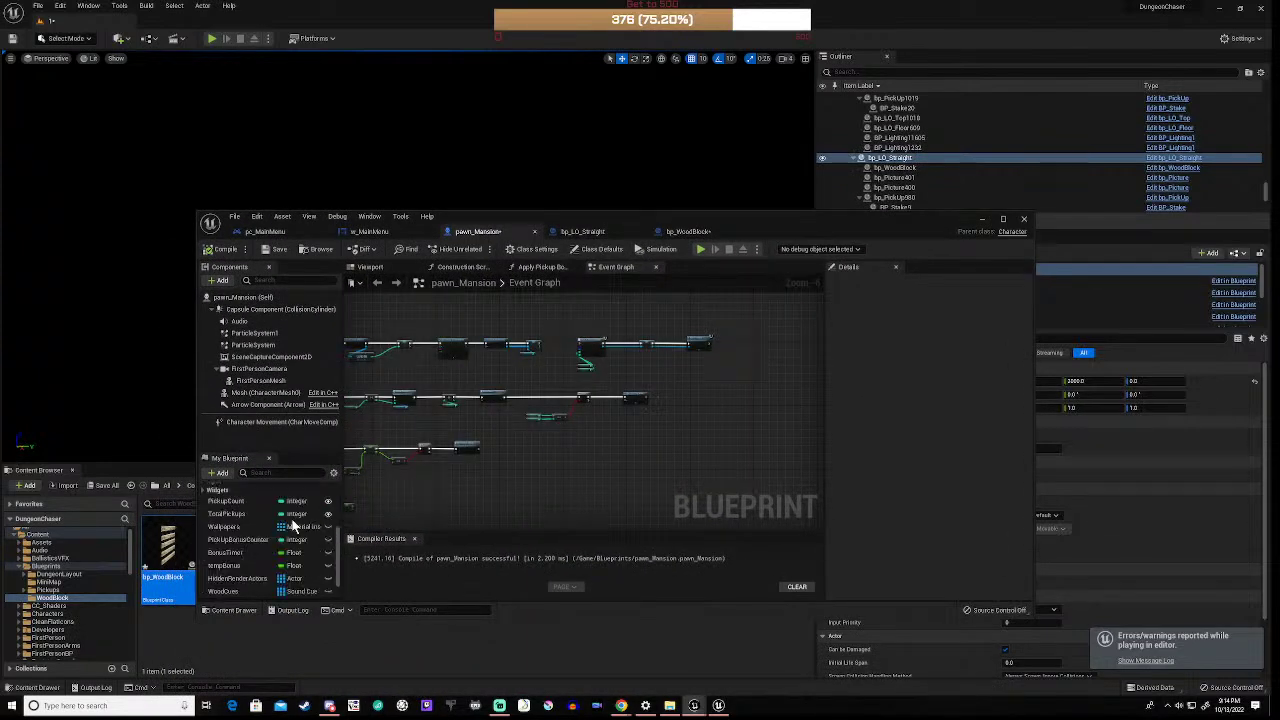
{"action": "scroll", "coordinate": [295, 520], "scroll_direction": "down", "scroll_amount": 3}
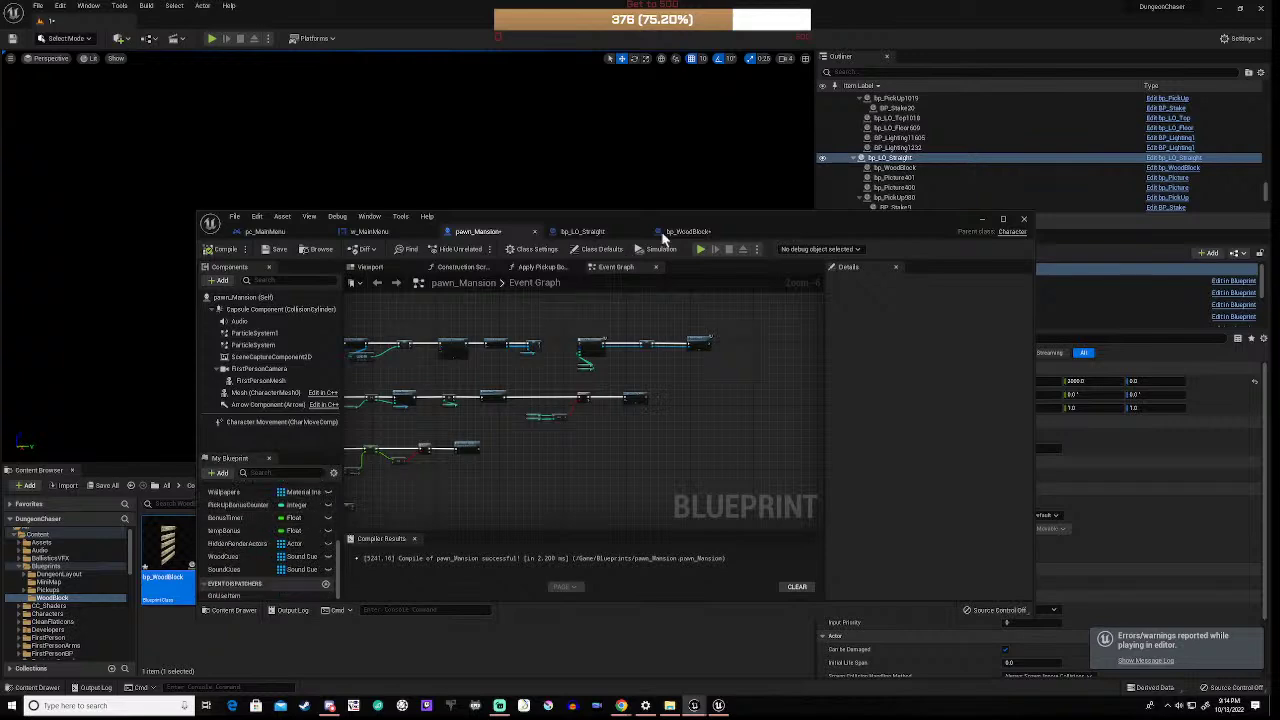
{"action": "left_click_drag", "start_coordinate": [706, 213], "coordinate": [862, 120]}
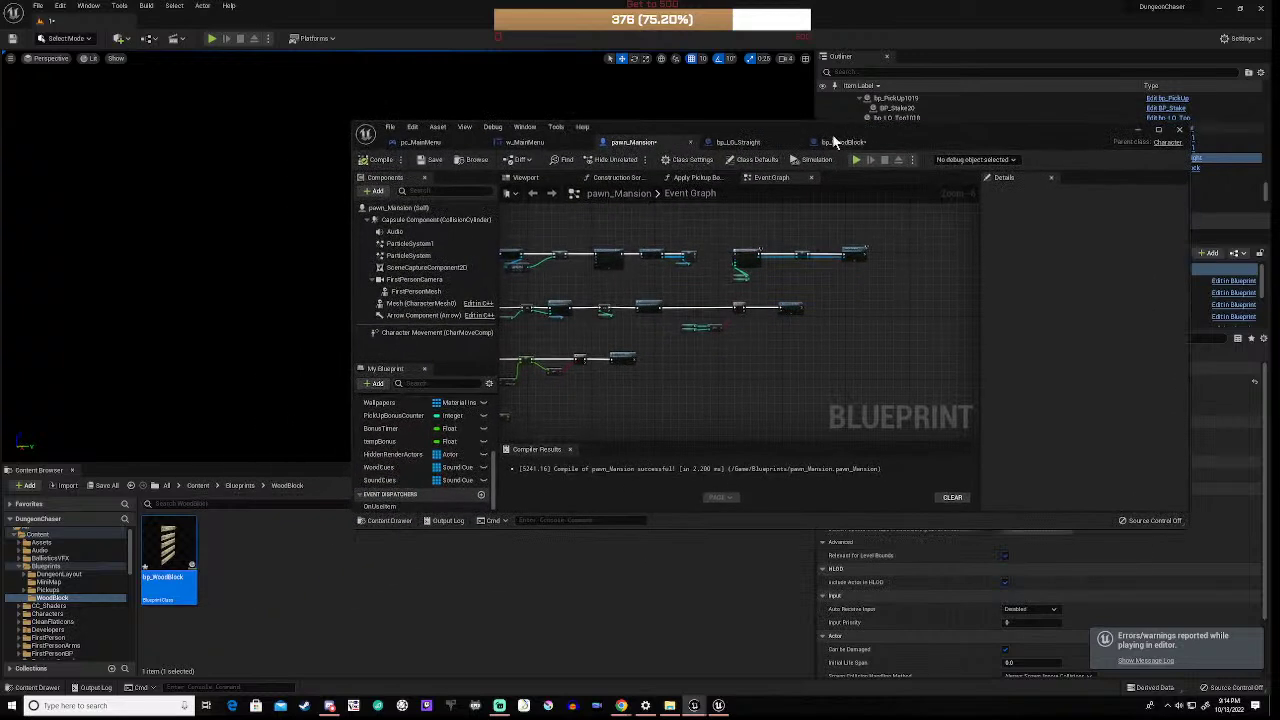
{"action": "scroll", "coordinate": [626, 400], "scroll_direction": "down", "scroll_amount": 2}
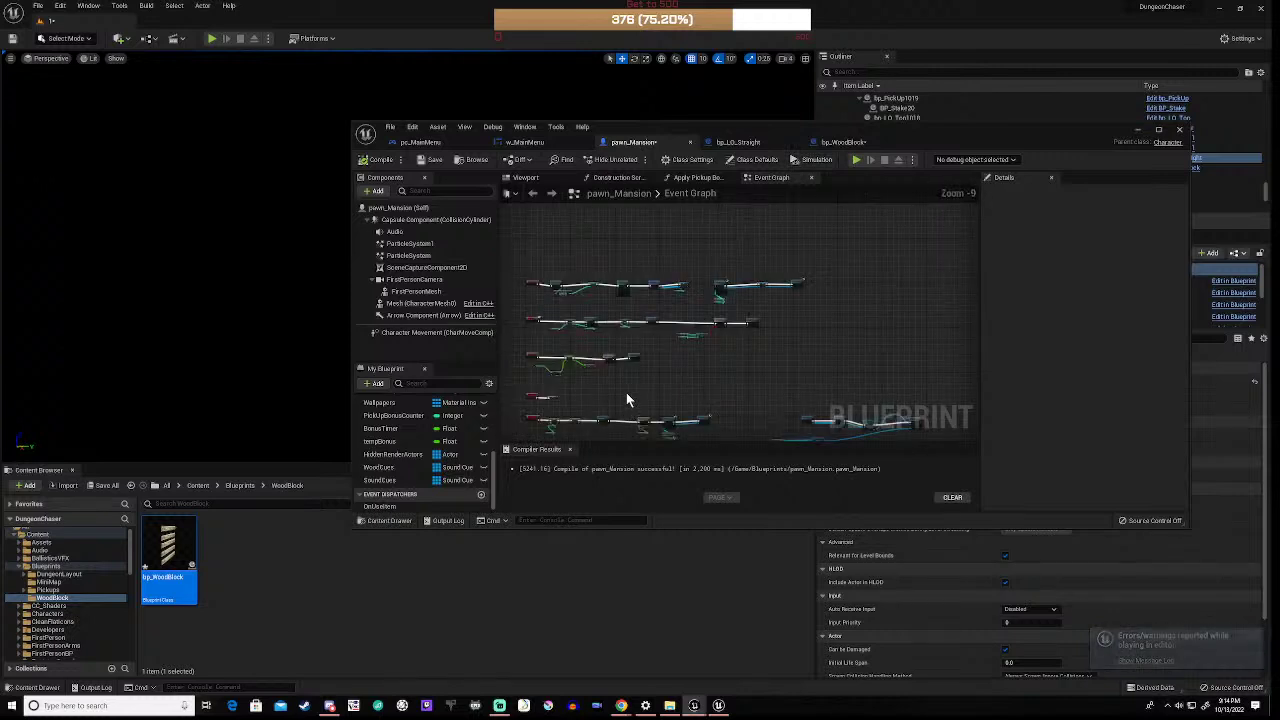
{"action": "right_click_drag", "start_coordinate": [633, 363], "coordinate": [647, 272]}
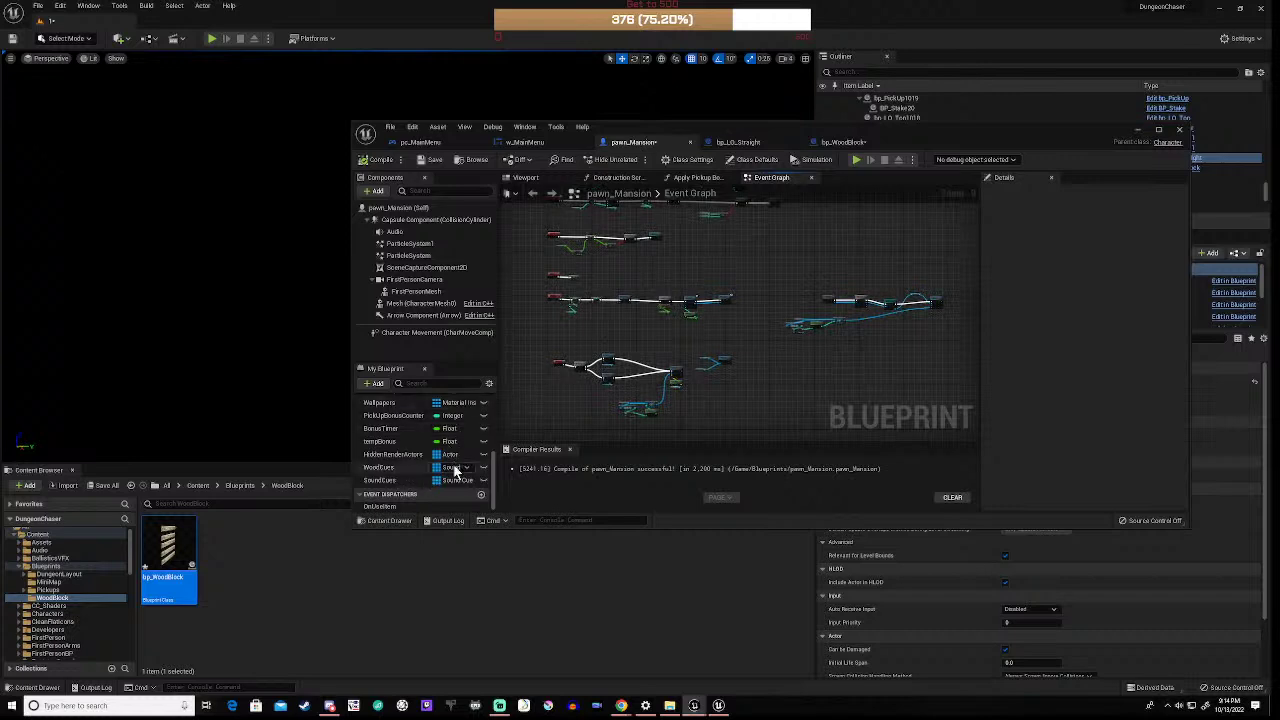
{"action": "scroll", "coordinate": [452, 455], "scroll_direction": "up", "scroll_amount": 1}
{"action": "scroll", "coordinate": [455, 470], "scroll_direction": "up", "scroll_amount": 3}
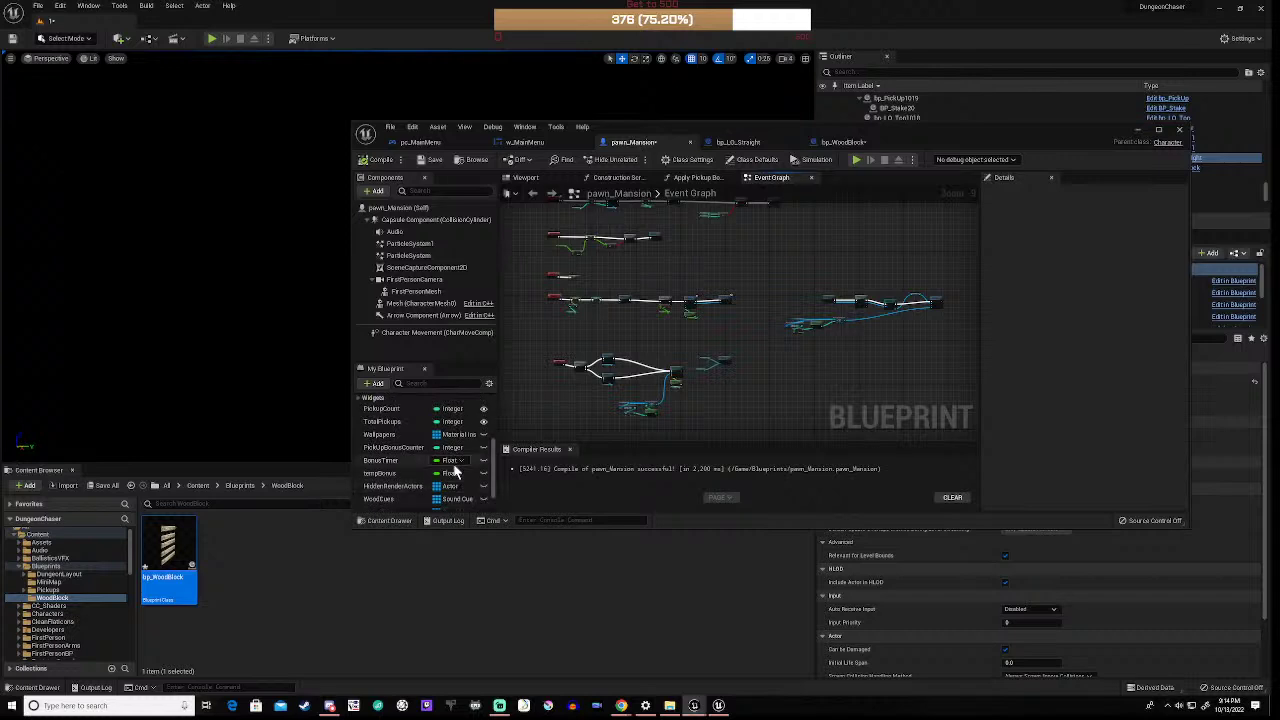
{"action": "scroll", "coordinate": [455, 470], "scroll_direction": "up", "scroll_amount": 1}
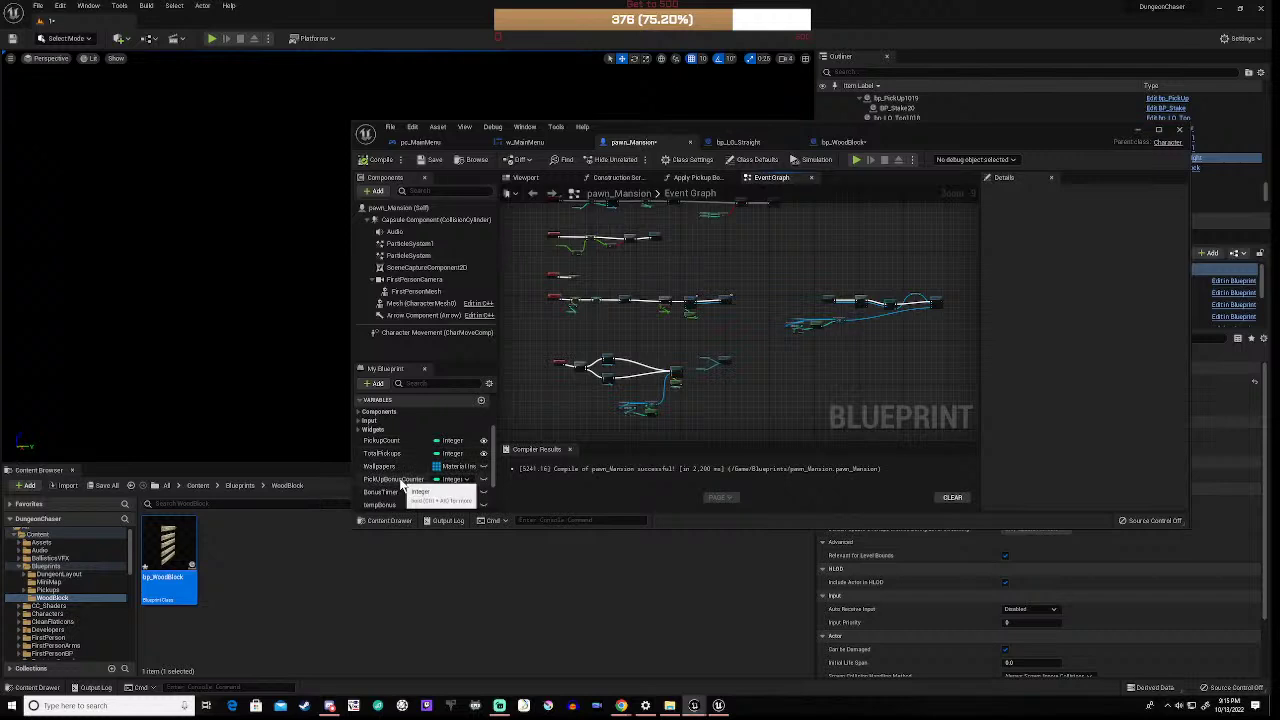
Step: Add a variable named PickupBonusUsed to pawn_Mansion and set its type to Integer
{"action": "left_click", "coordinate": [401, 480]}
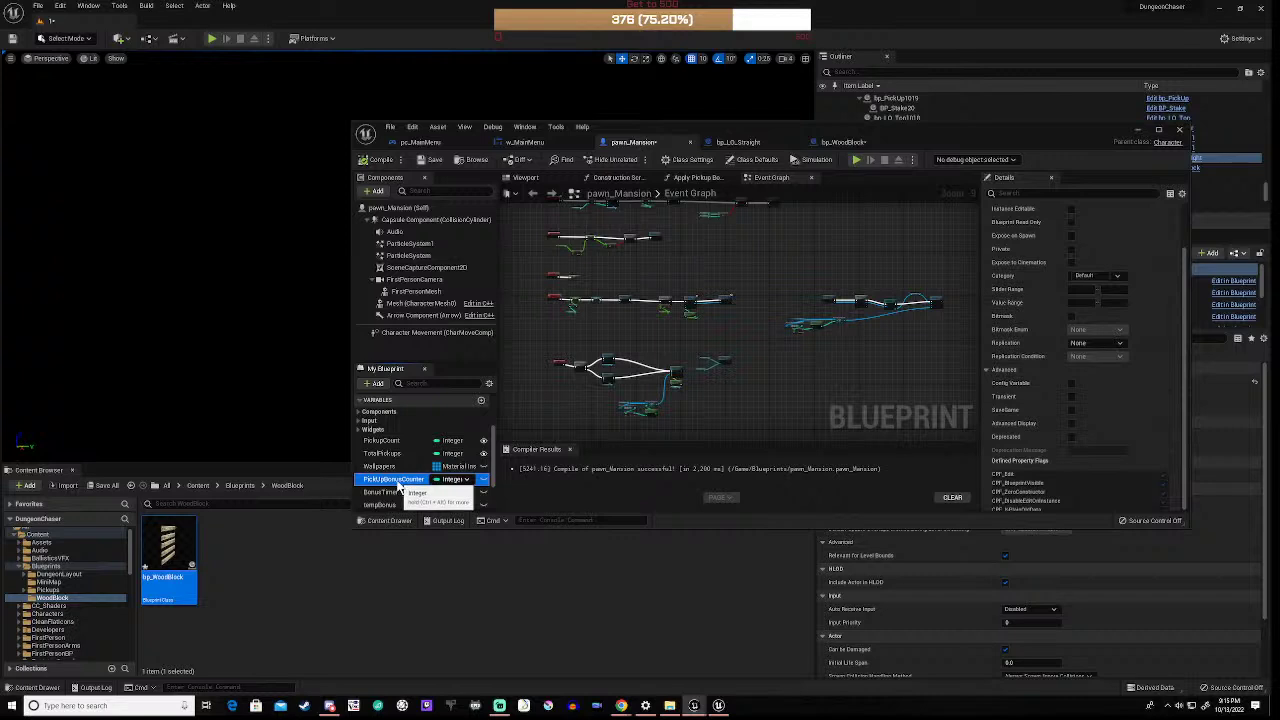
{"action": "left_click", "coordinate": [481, 403]}
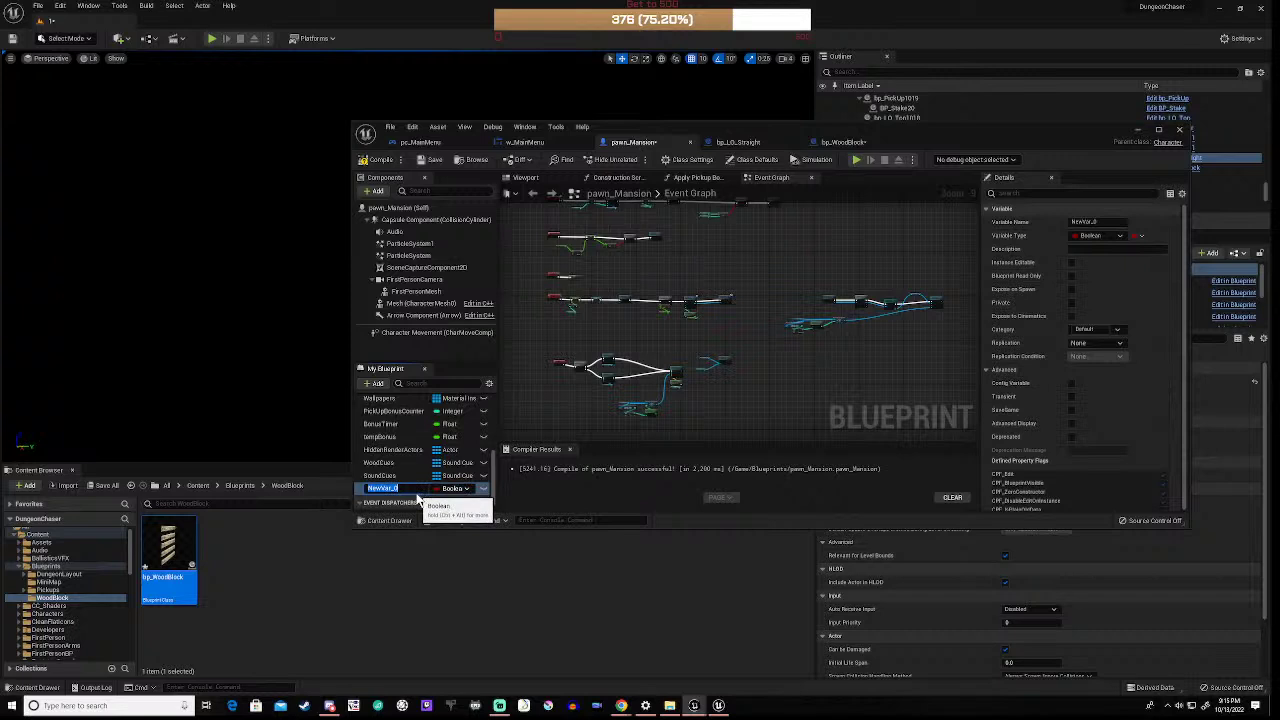
{"action": "type", "text": "PickupBonusUsed"}
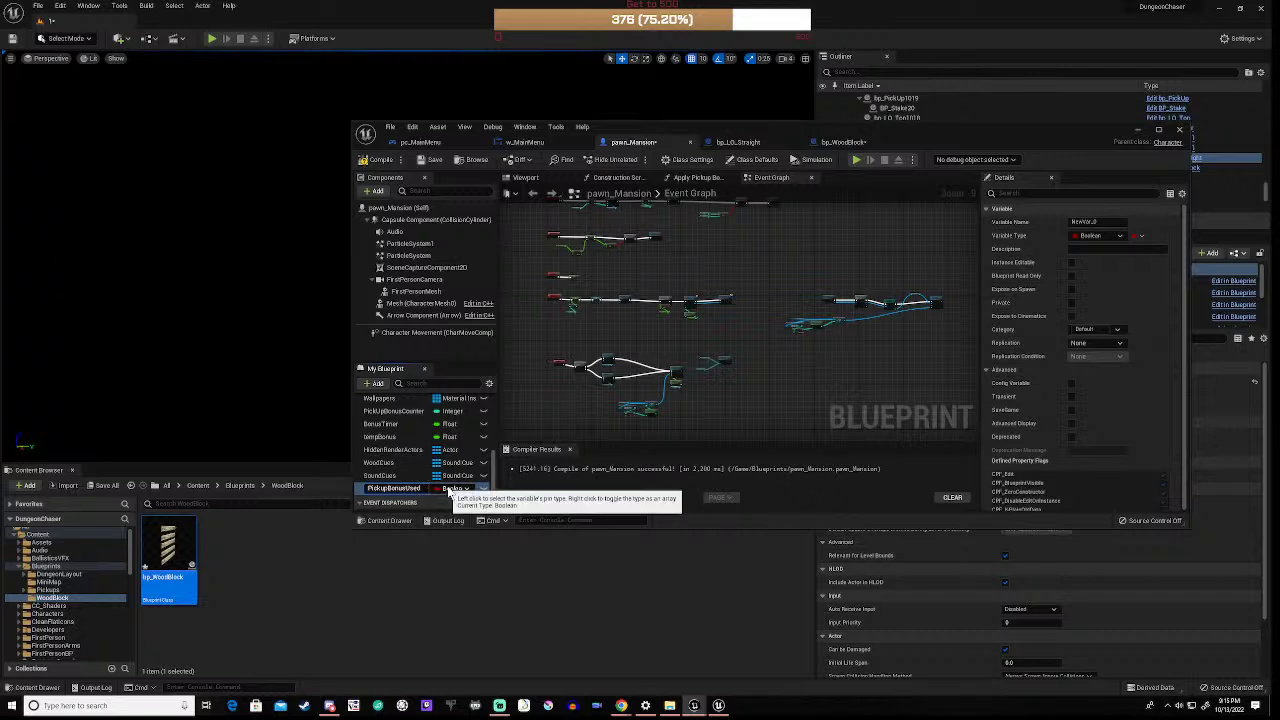
{"action": "key", "text": "Return"}
{"action": "left_click", "coordinate": [453, 490]}
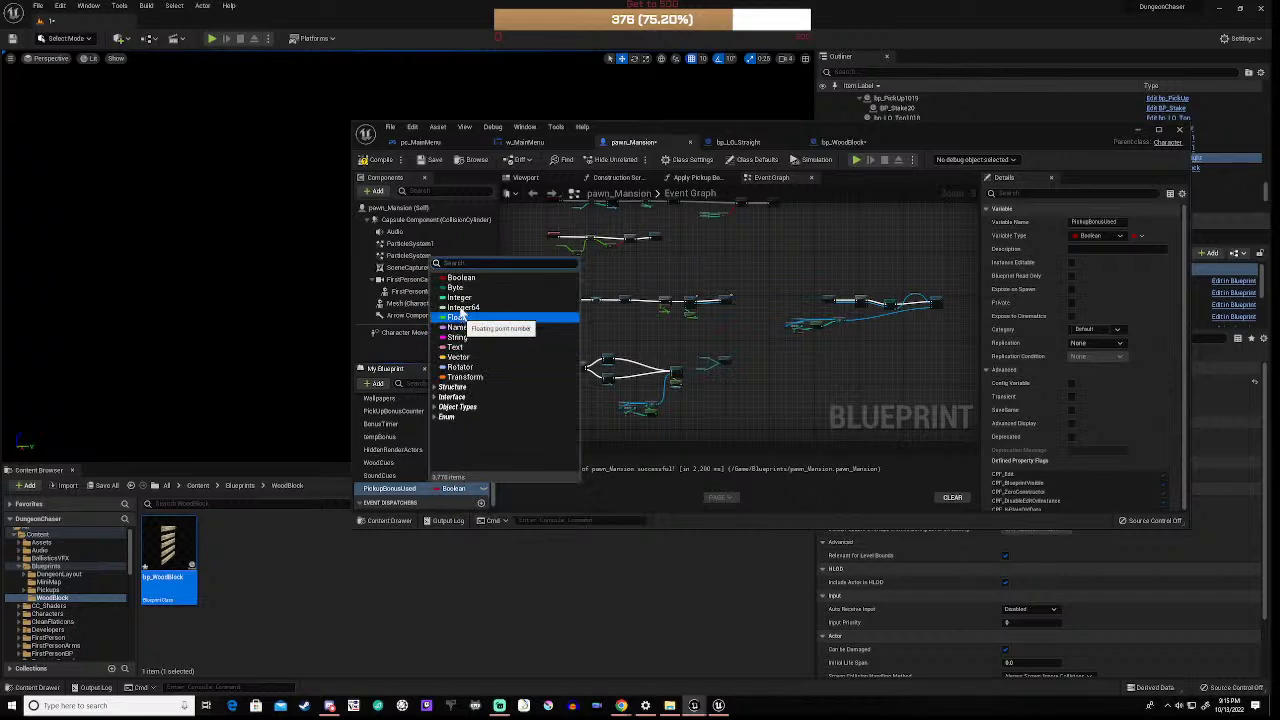
{"action": "left_click", "coordinate": [462, 298]}
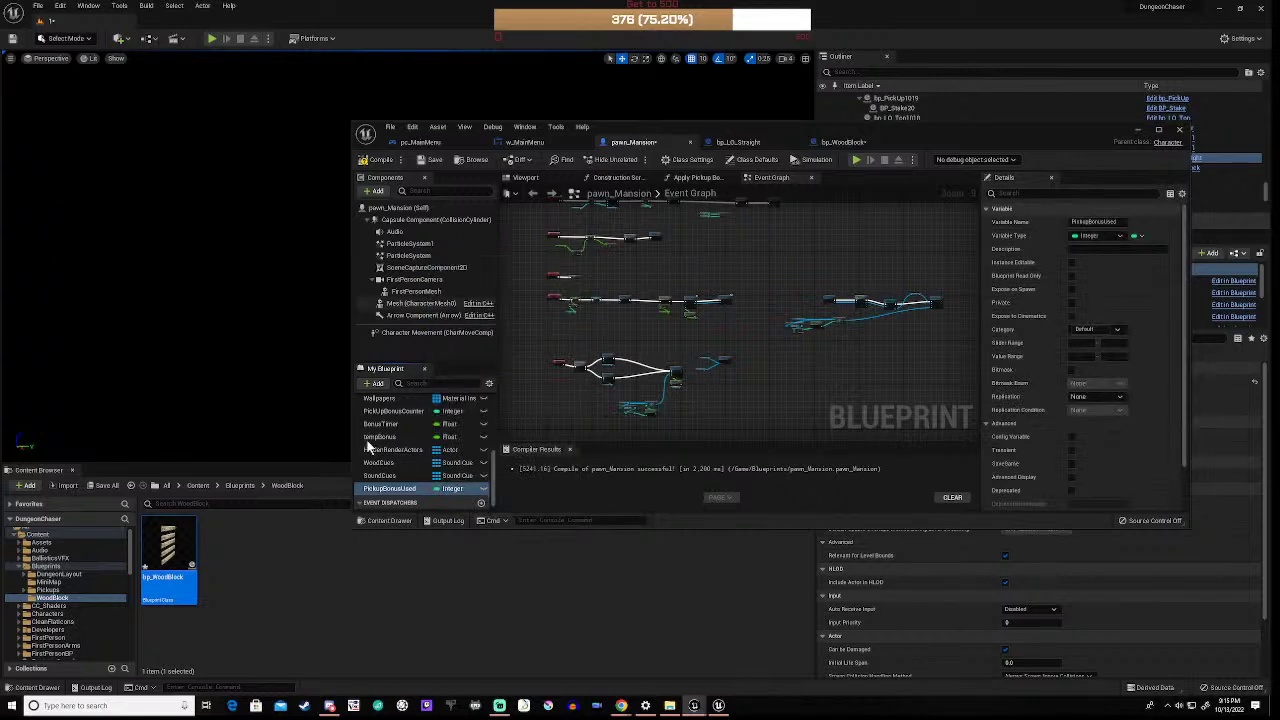
Step: Reorder the variables so PickupBonusUsed sits directly below PickUpBonusCounter
{"action": "left_click_drag", "start_coordinate": [398, 490], "coordinate": [394, 416]}
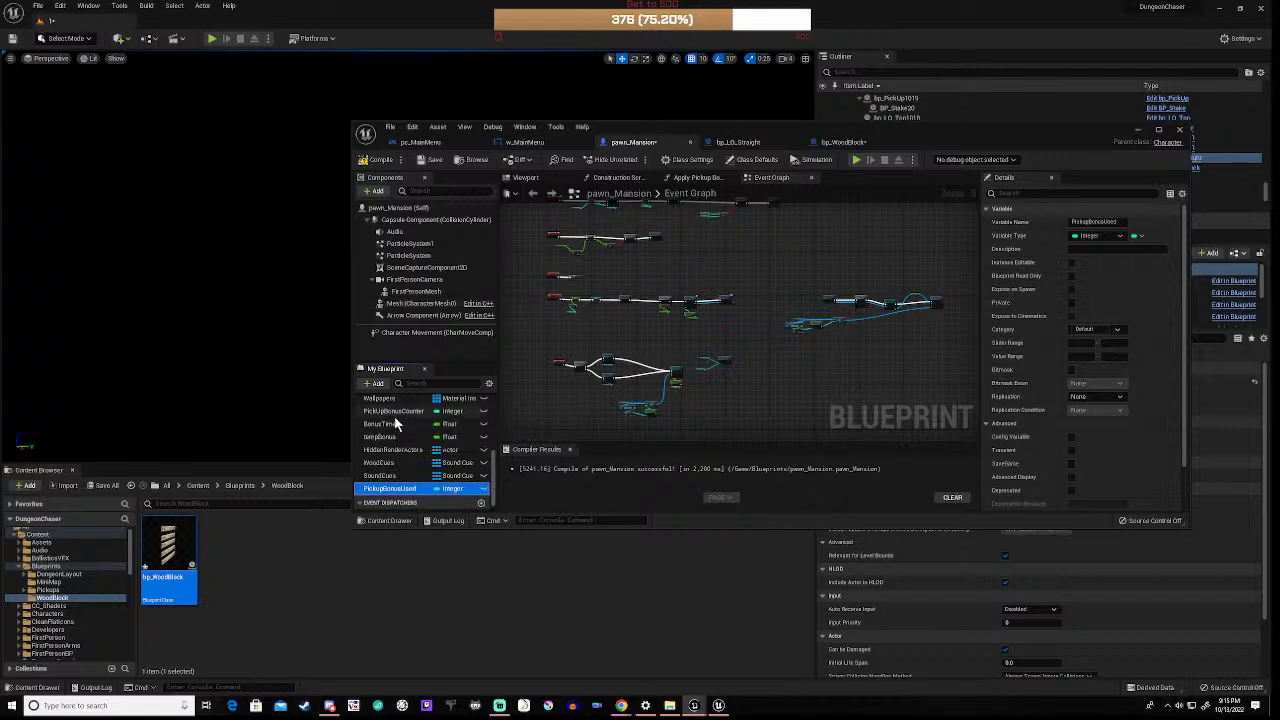
{"action": "left_click_drag", "start_coordinate": [386, 494], "coordinate": [391, 424]}
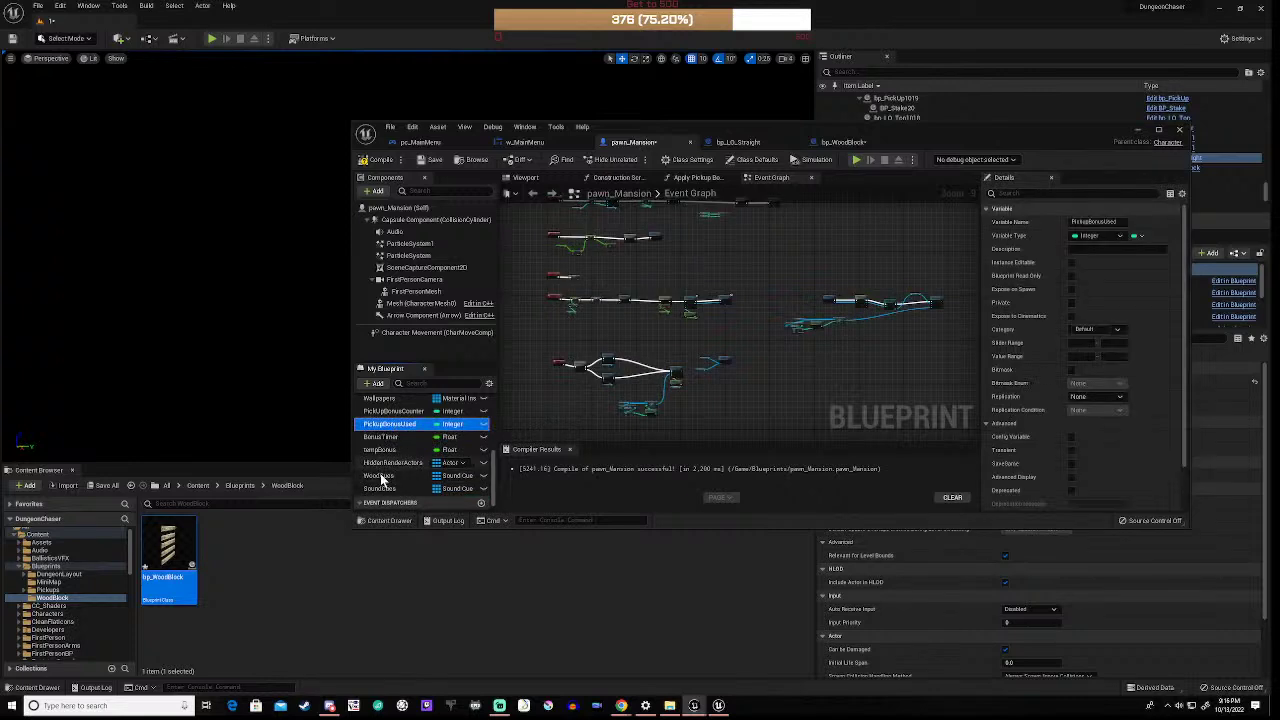
{"action": "left_click", "coordinate": [396, 462]}
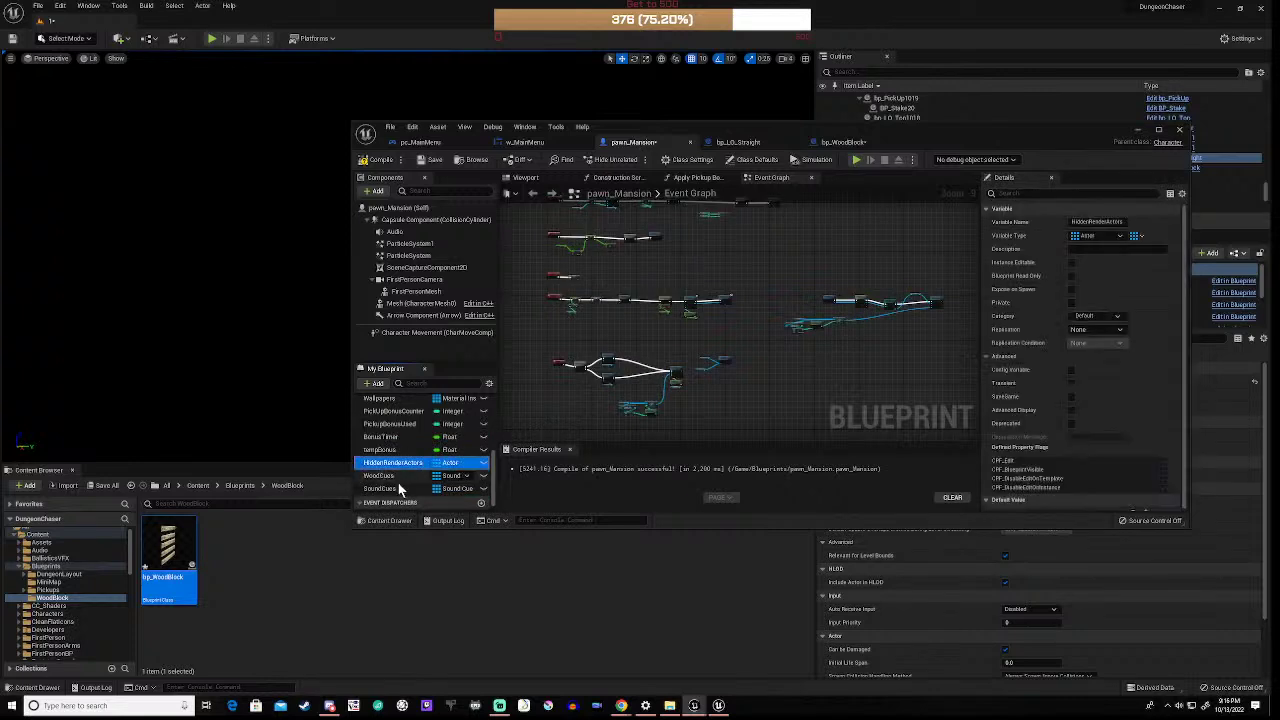
{"action": "left_click", "coordinate": [404, 425]}
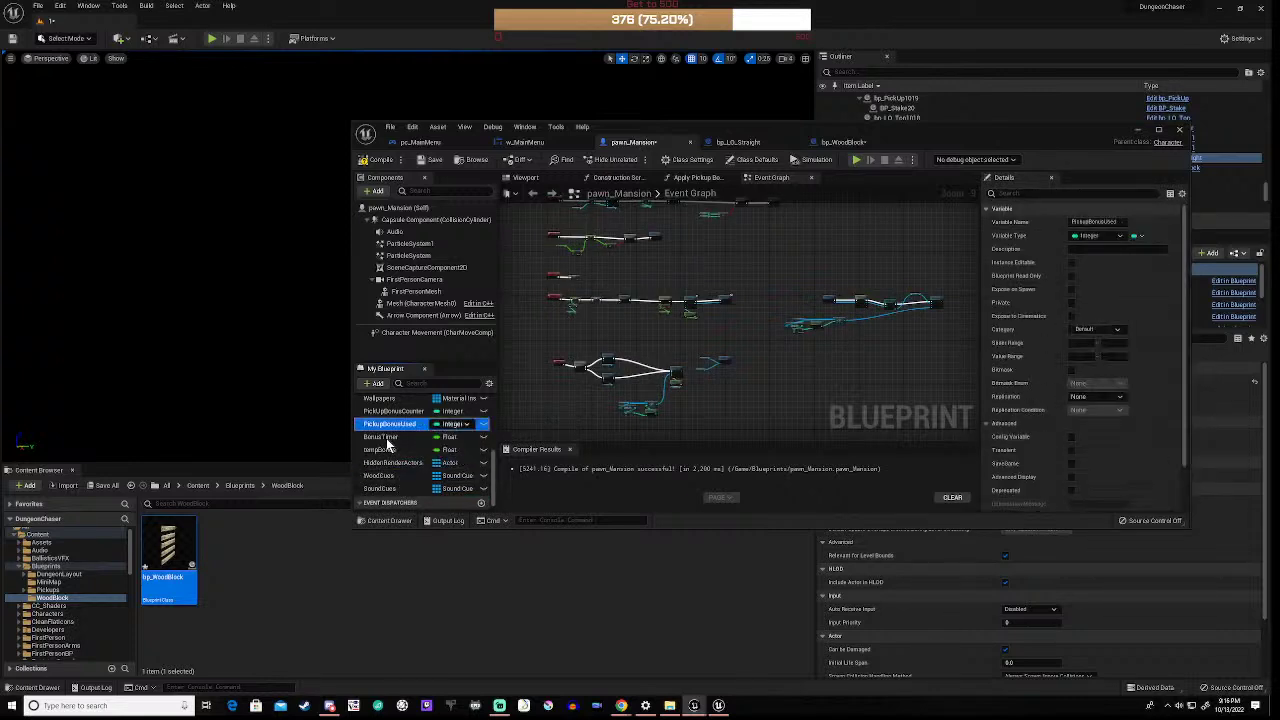
{"action": "left_click", "coordinate": [388, 438]}
{"action": "left_click", "coordinate": [545, 407]}
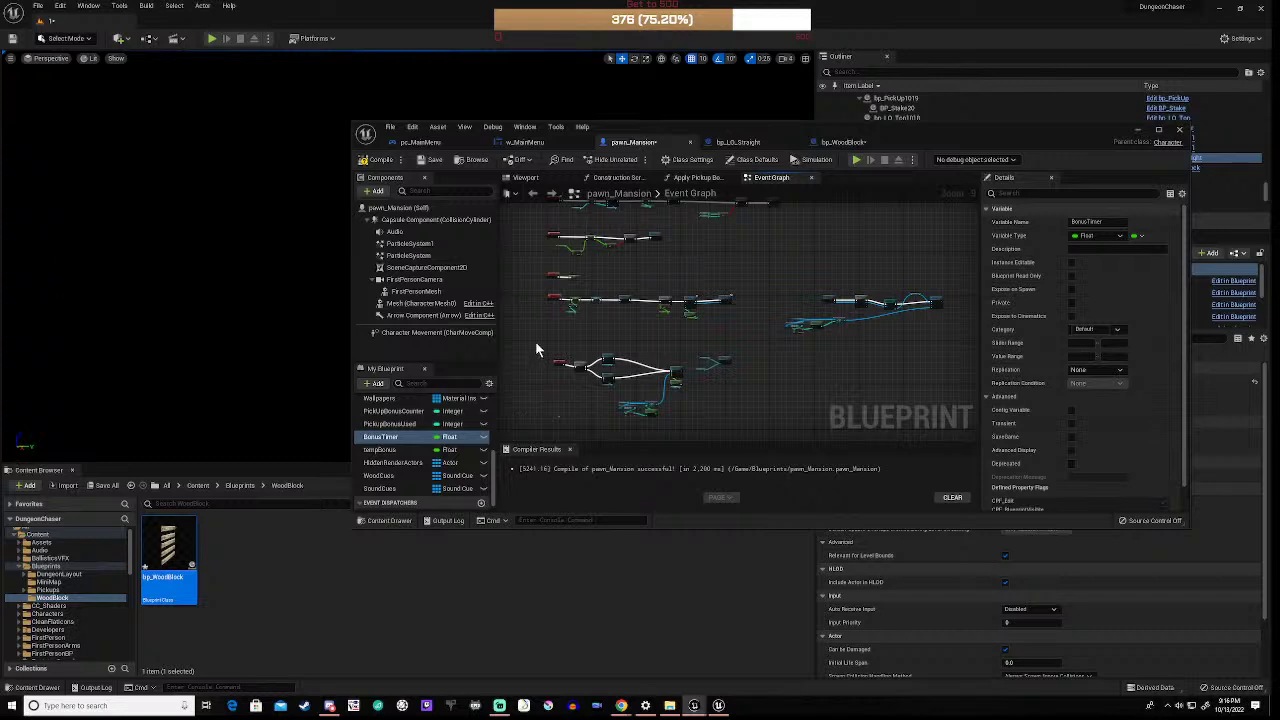
Step: Examine the bonus timer logic and trace the Event Pick Up chain through to the Open Level (by Name) node
{"action": "right_click_drag", "start_coordinate": [536, 343], "coordinate": [620, 413]}
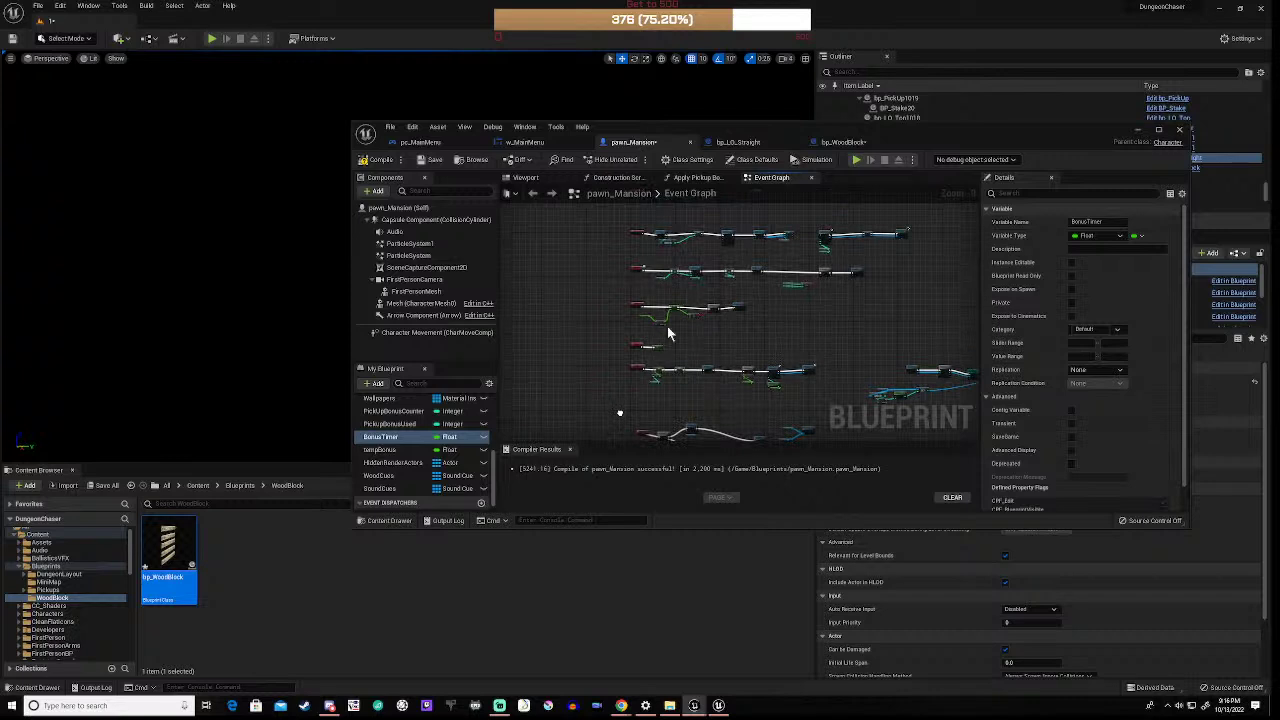
{"action": "scroll", "coordinate": [678, 297], "scroll_direction": "up", "scroll_amount": 6}
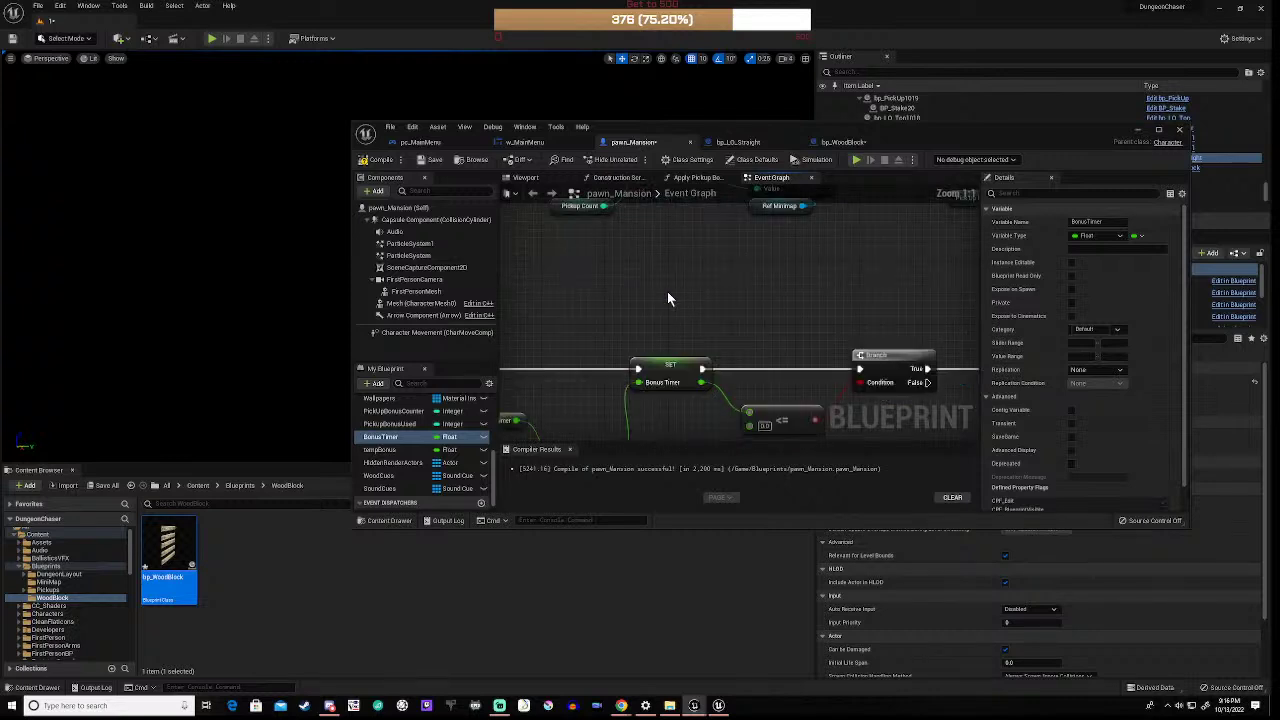
{"action": "right_click_drag", "start_coordinate": [650, 297], "coordinate": [888, 246]}
{"action": "scroll", "coordinate": [791, 295], "scroll_direction": "down", "scroll_amount": 4}
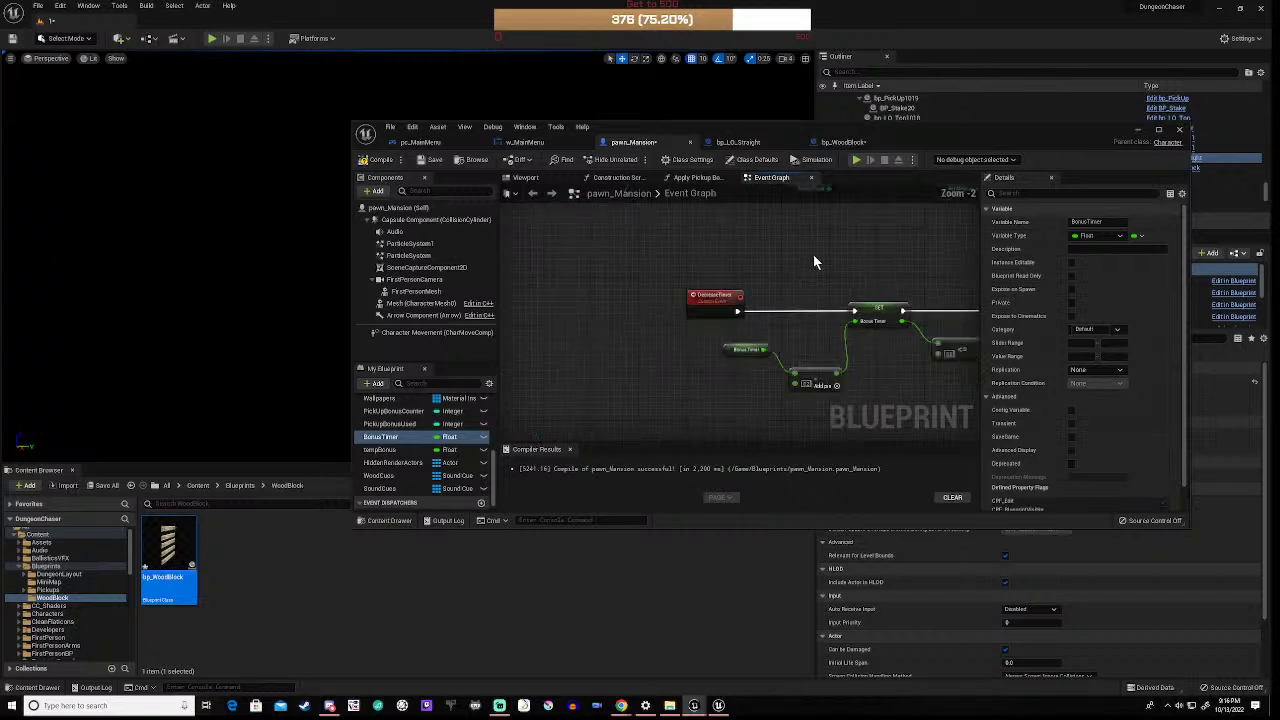
{"action": "right_click_drag", "start_coordinate": [767, 301], "coordinate": [687, 386]}
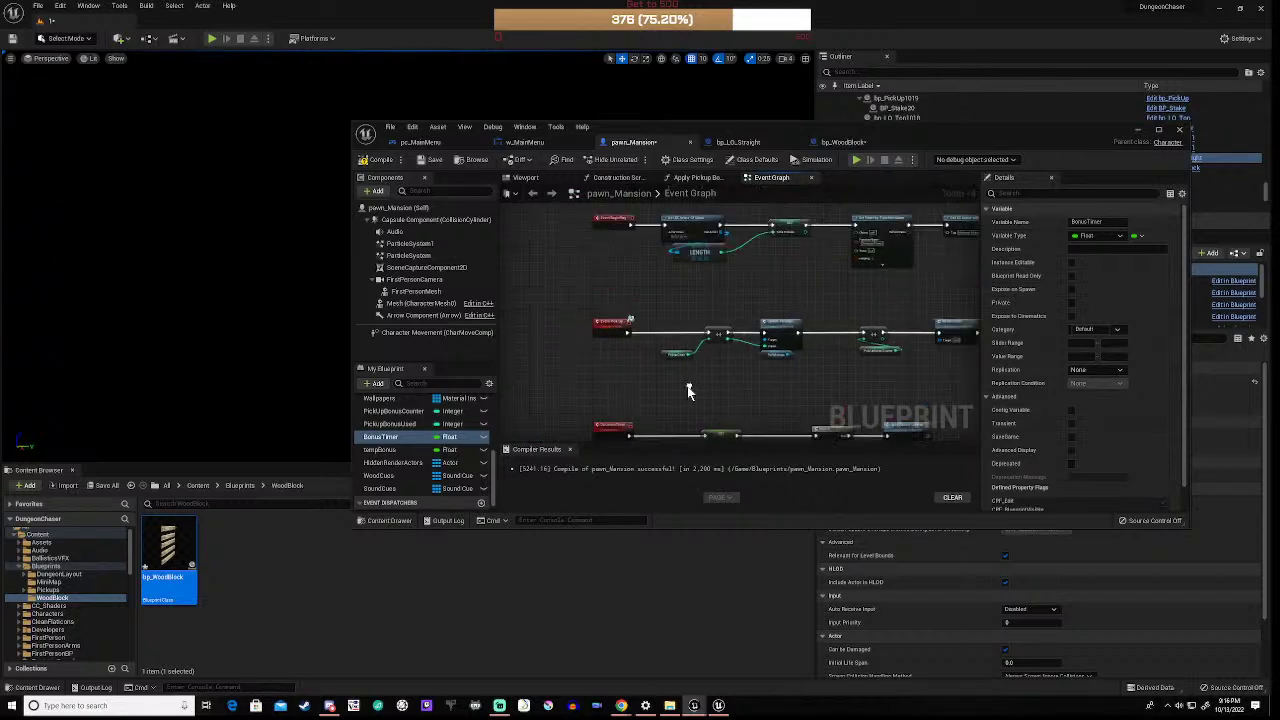
{"action": "scroll", "coordinate": [621, 342], "scroll_direction": "up", "scroll_amount": 3}
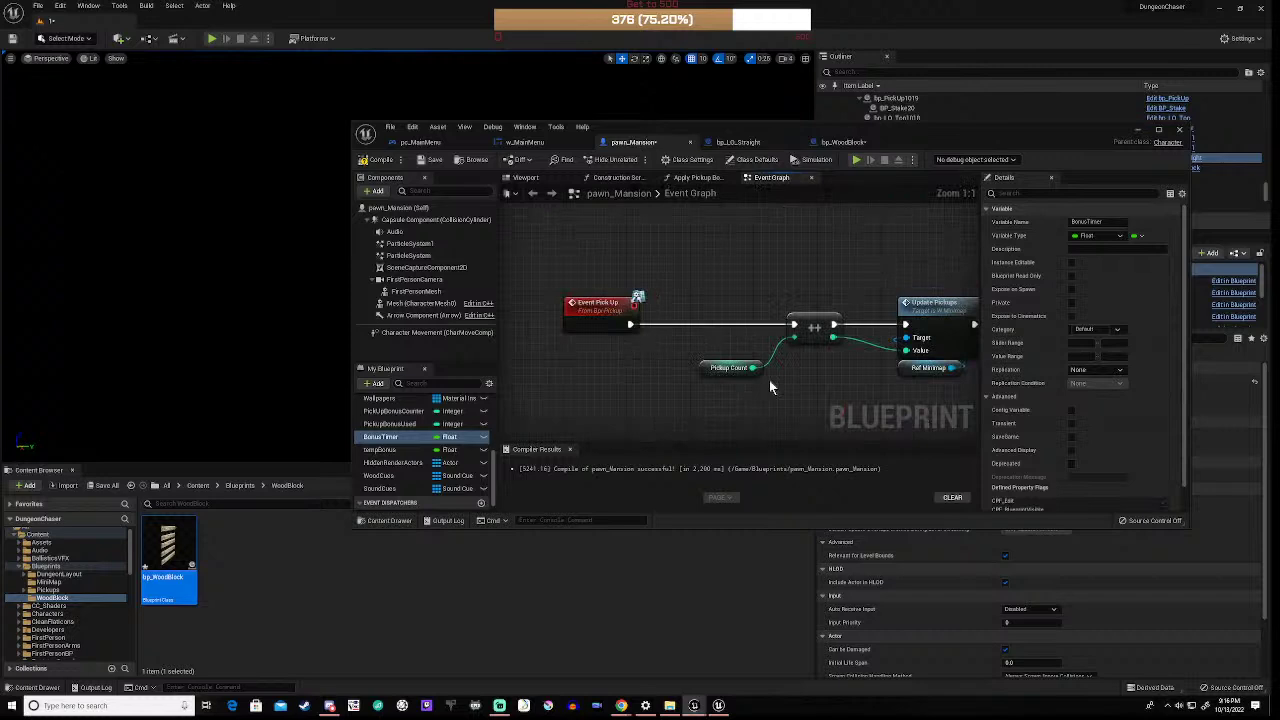
{"action": "right_click_drag", "start_coordinate": [673, 368], "coordinate": [523, 368]}
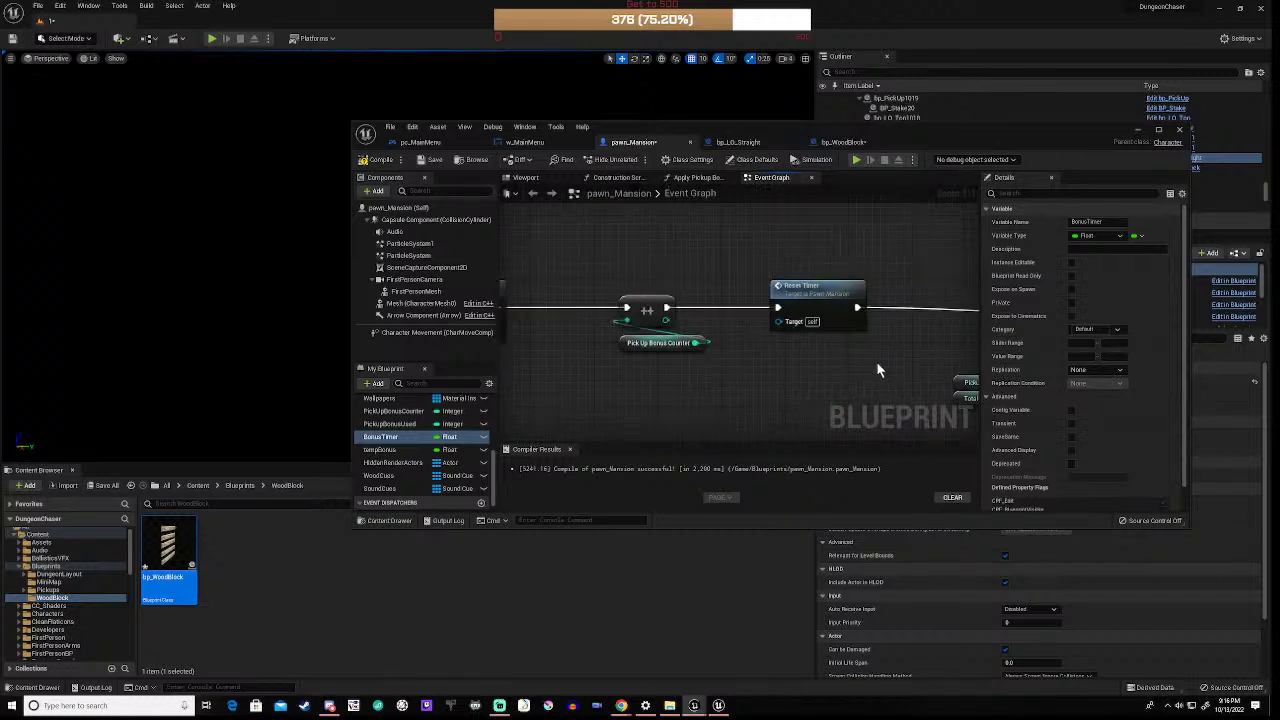
{"action": "right_click_drag", "start_coordinate": [876, 361], "coordinate": [611, 376]}
{"action": "right_click_drag", "start_coordinate": [824, 378], "coordinate": [634, 368]}
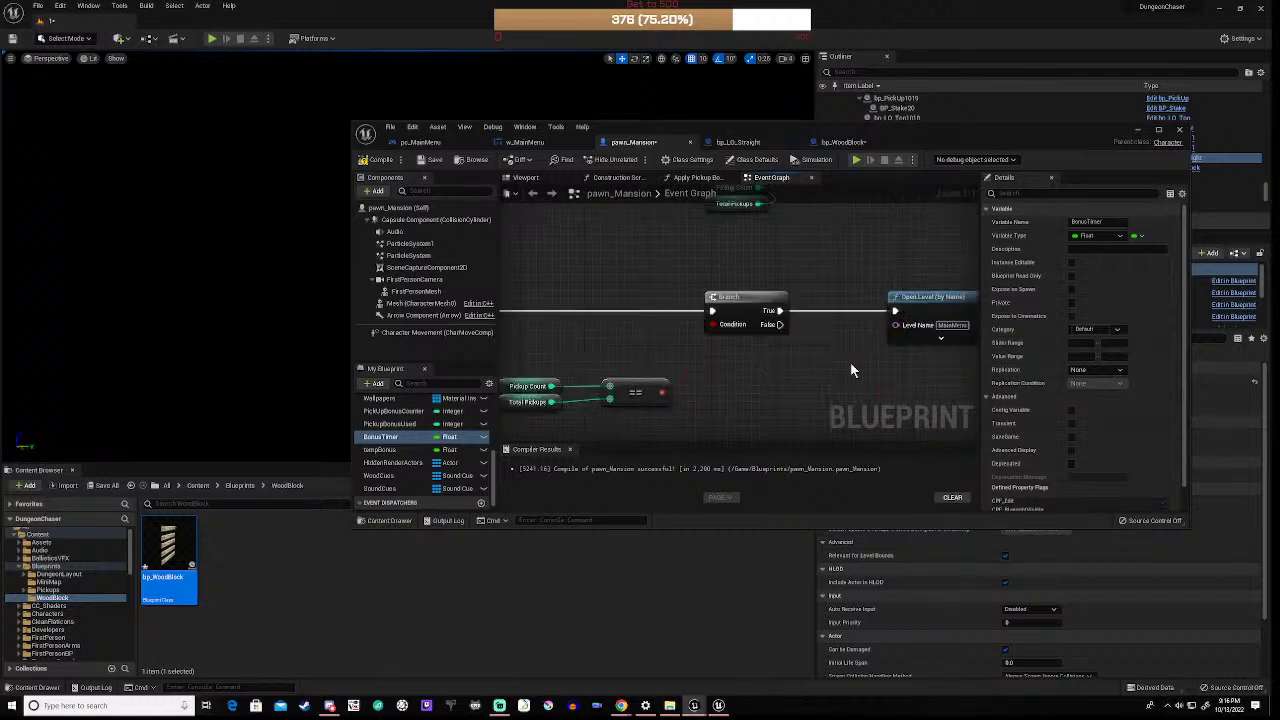
{"action": "right_click_drag", "start_coordinate": [848, 364], "coordinate": [702, 365]}
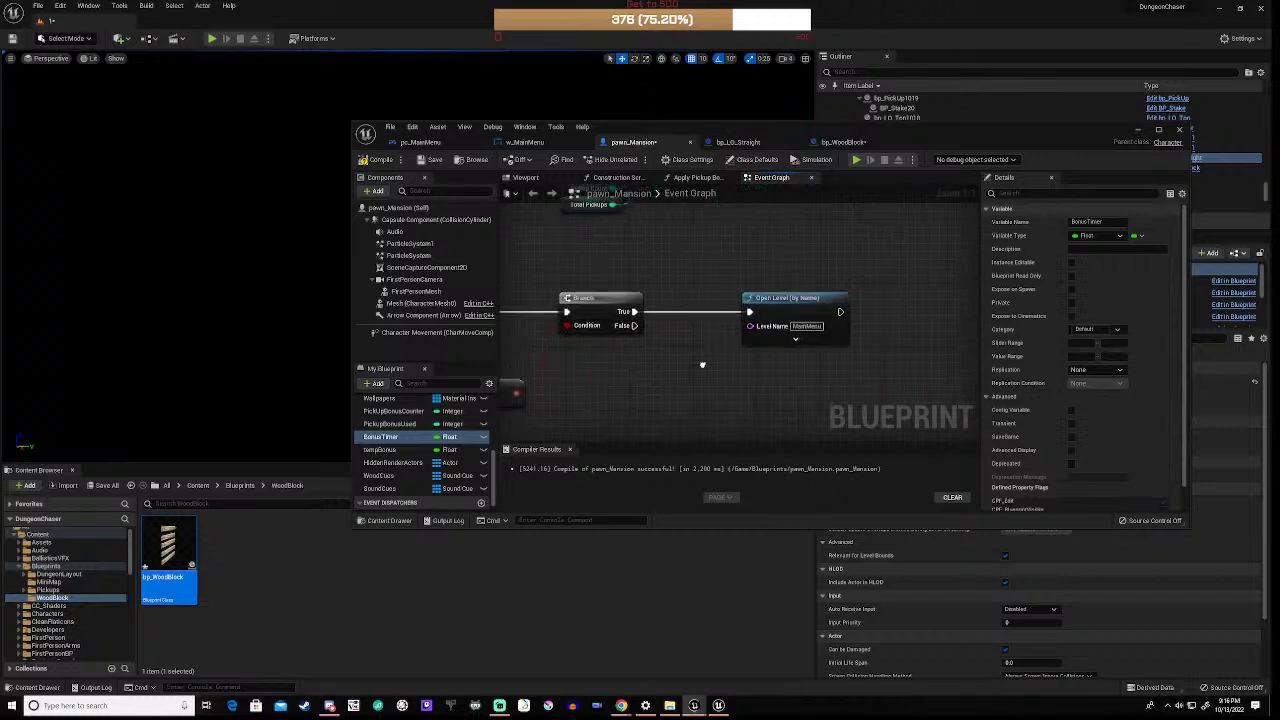
Step: Shift the Branch, its Pickup Count comparison and the Open Level node together to open a gap after Reset Timer
{"action": "scroll", "coordinate": [702, 365], "scroll_direction": "down", "scroll_amount": 3}
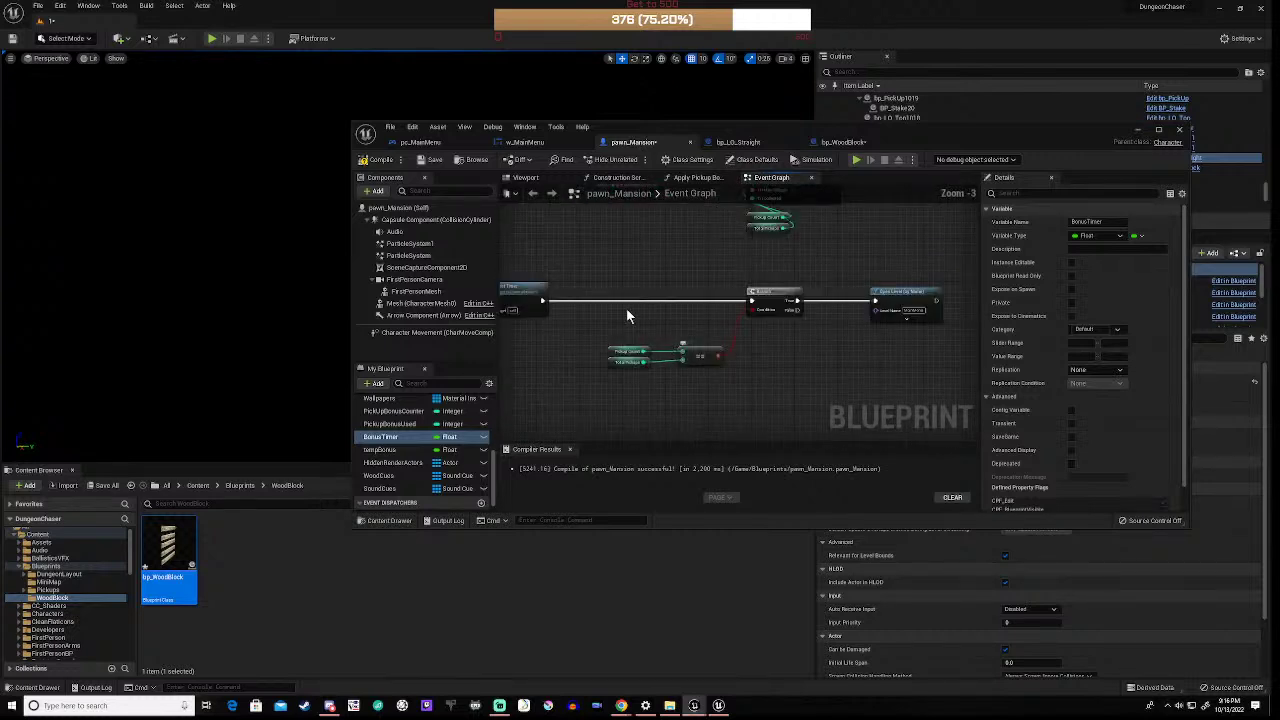
{"action": "left_click_drag", "start_coordinate": [616, 277], "coordinate": [934, 371]}
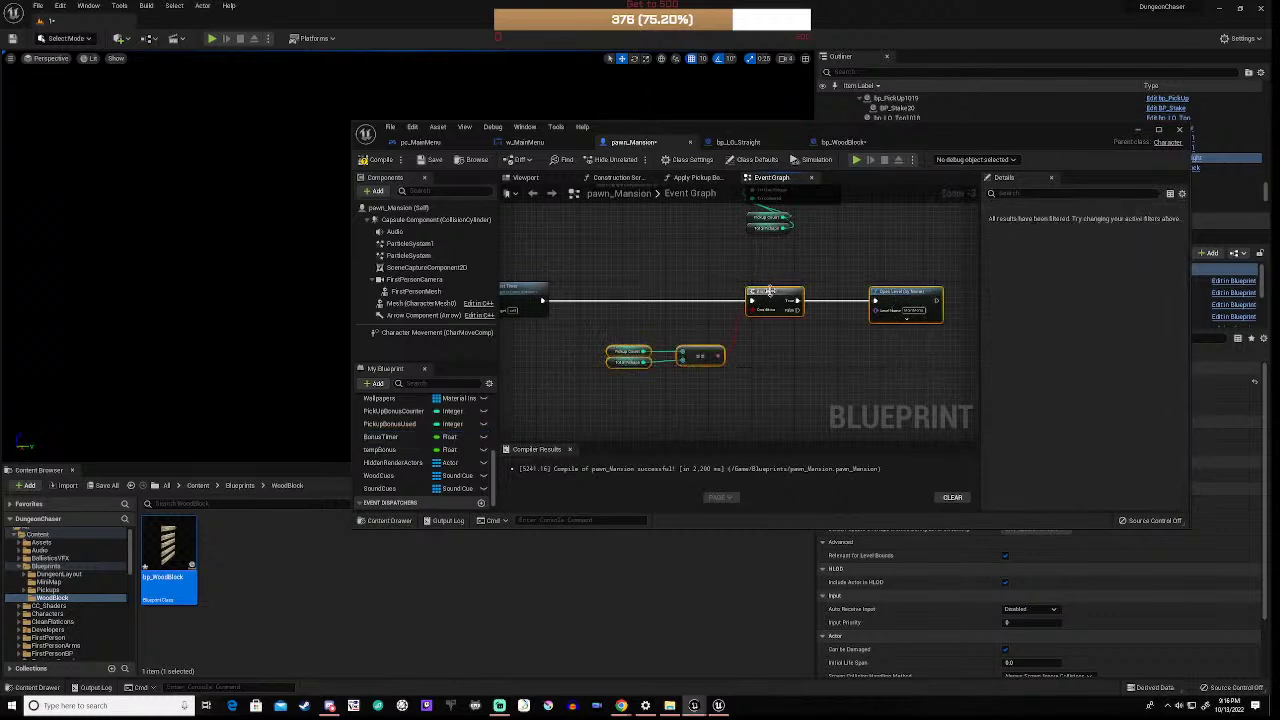
{"action": "left_click_drag", "start_coordinate": [792, 296], "coordinate": [931, 297]}
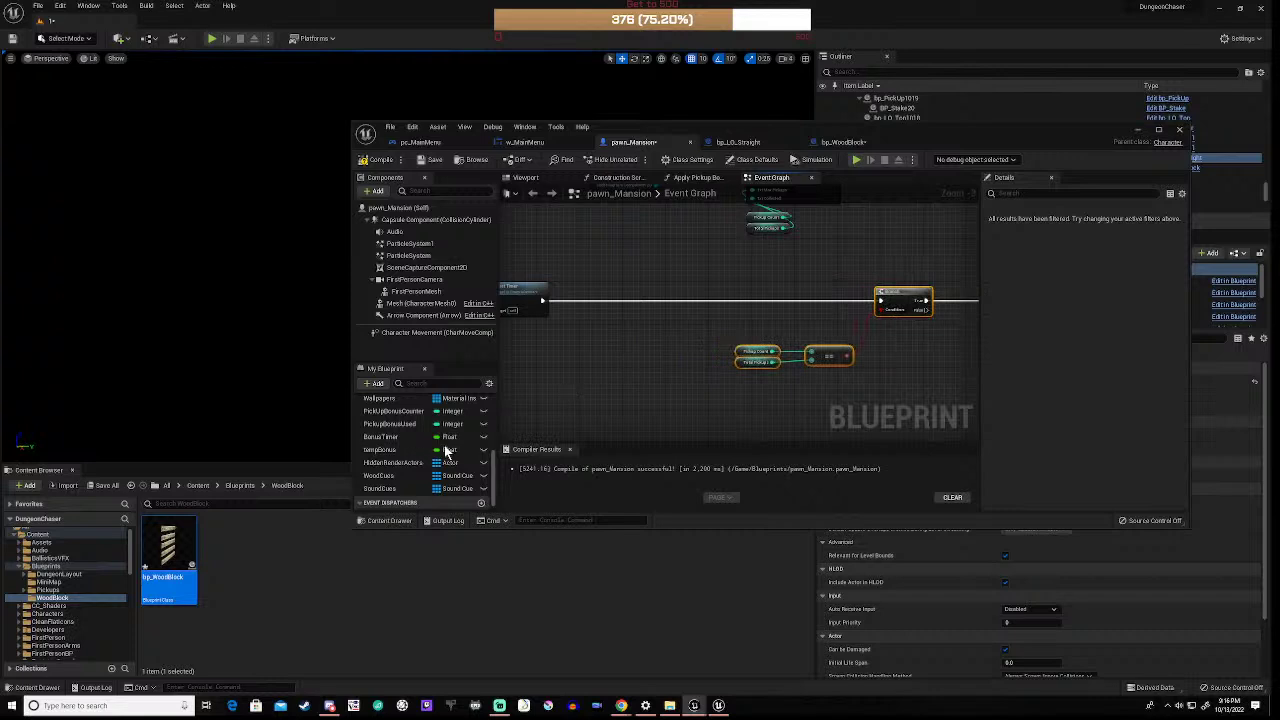
Step: Place an ApplyPickupBonus function call in the gap and wire it between Reset Timer and the Branch
{"action": "scroll", "coordinate": [446, 450], "scroll_direction": "up", "scroll_amount": 2}
{"action": "scroll", "coordinate": [443, 445], "scroll_direction": "up", "scroll_amount": 4}
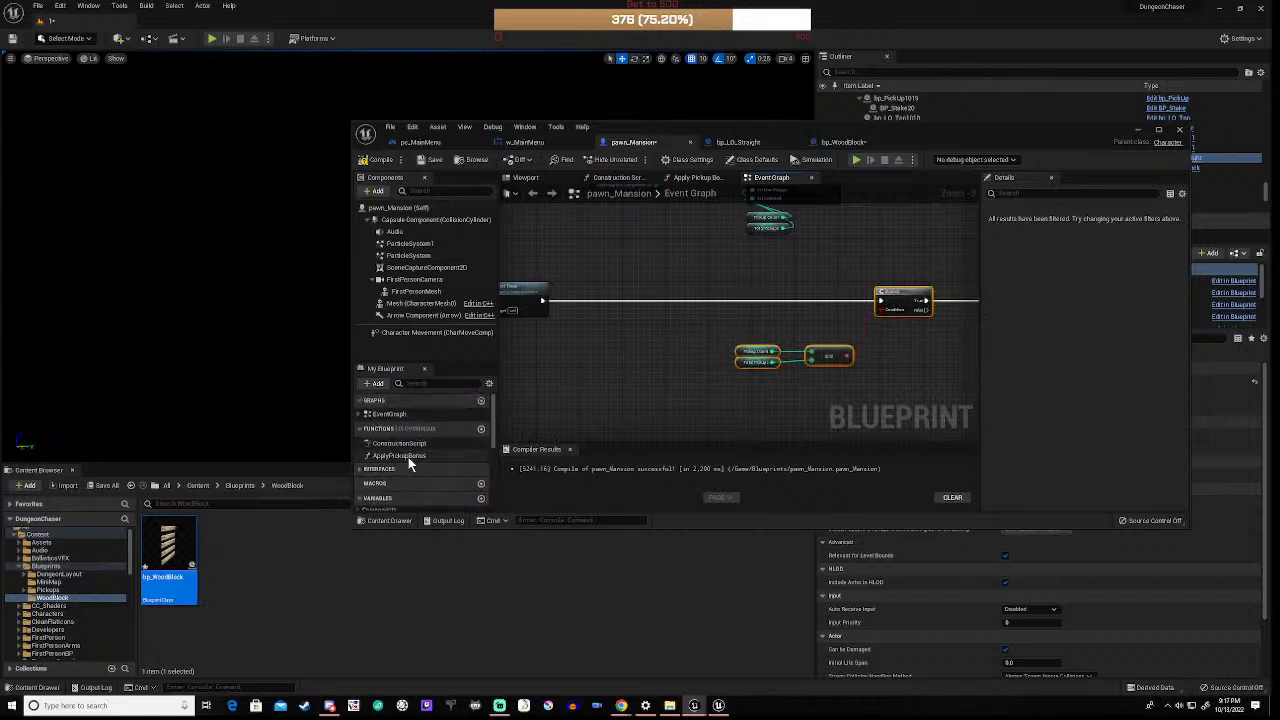
{"action": "left_click_drag", "start_coordinate": [410, 458], "coordinate": [688, 293]}
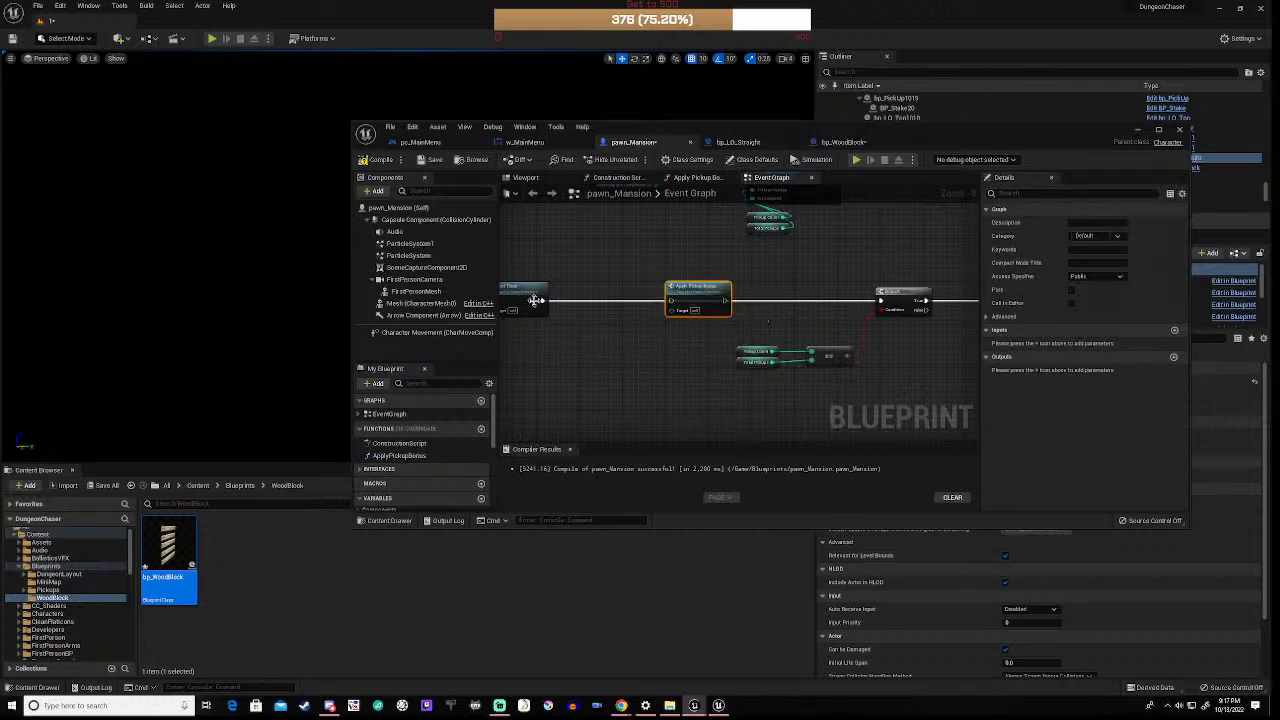
{"action": "left_click_drag", "start_coordinate": [545, 304], "coordinate": [881, 300]}
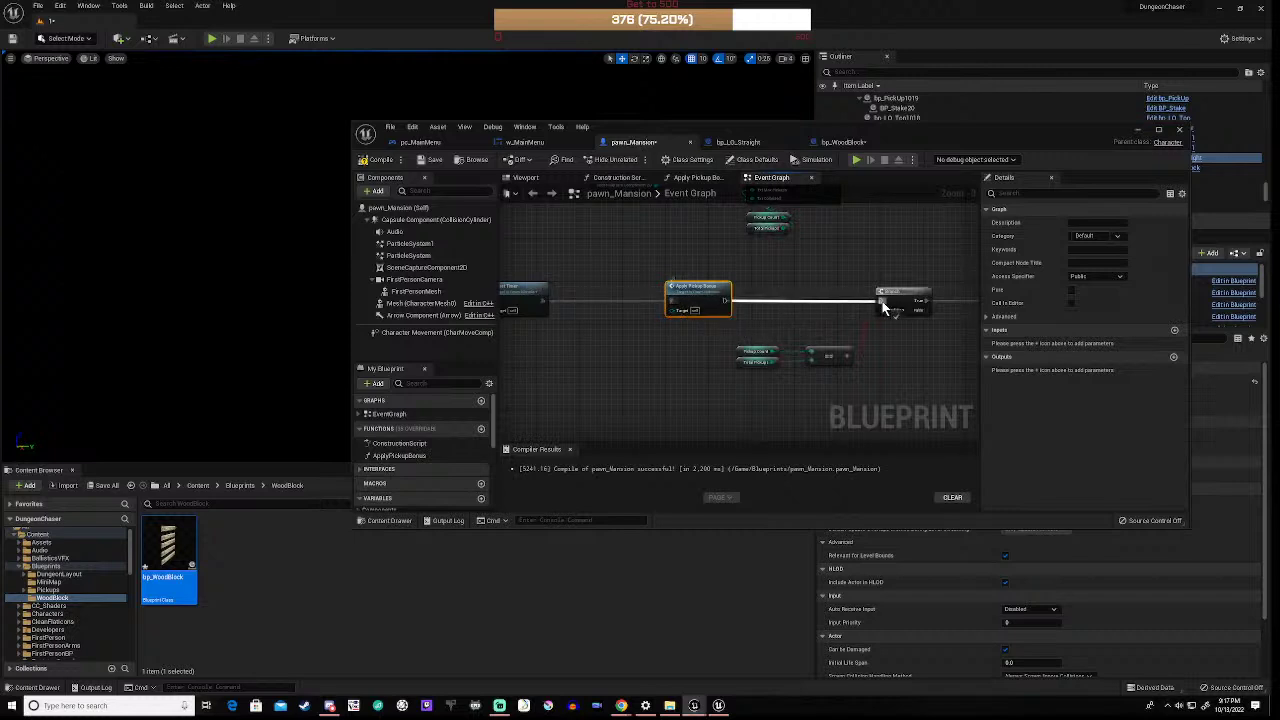
{"action": "left_click", "coordinate": [672, 357]}
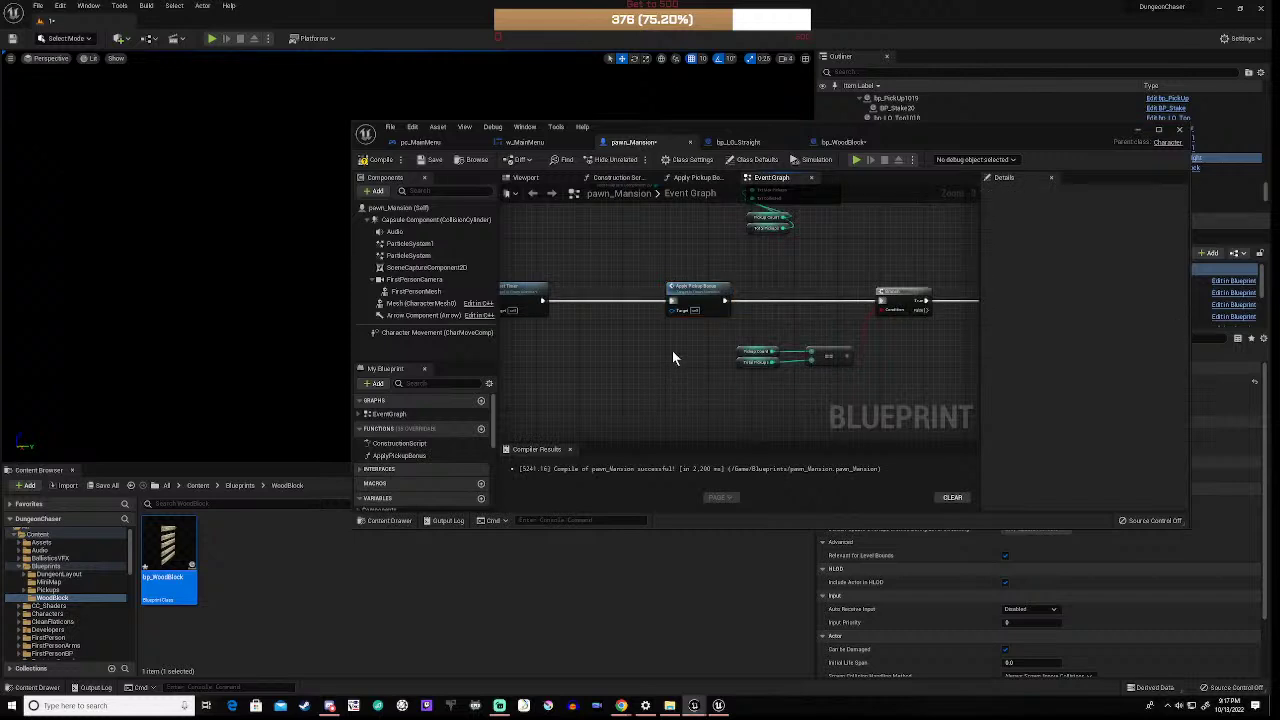
{"action": "scroll", "coordinate": [672, 357], "scroll_direction": "down", "scroll_amount": 4}
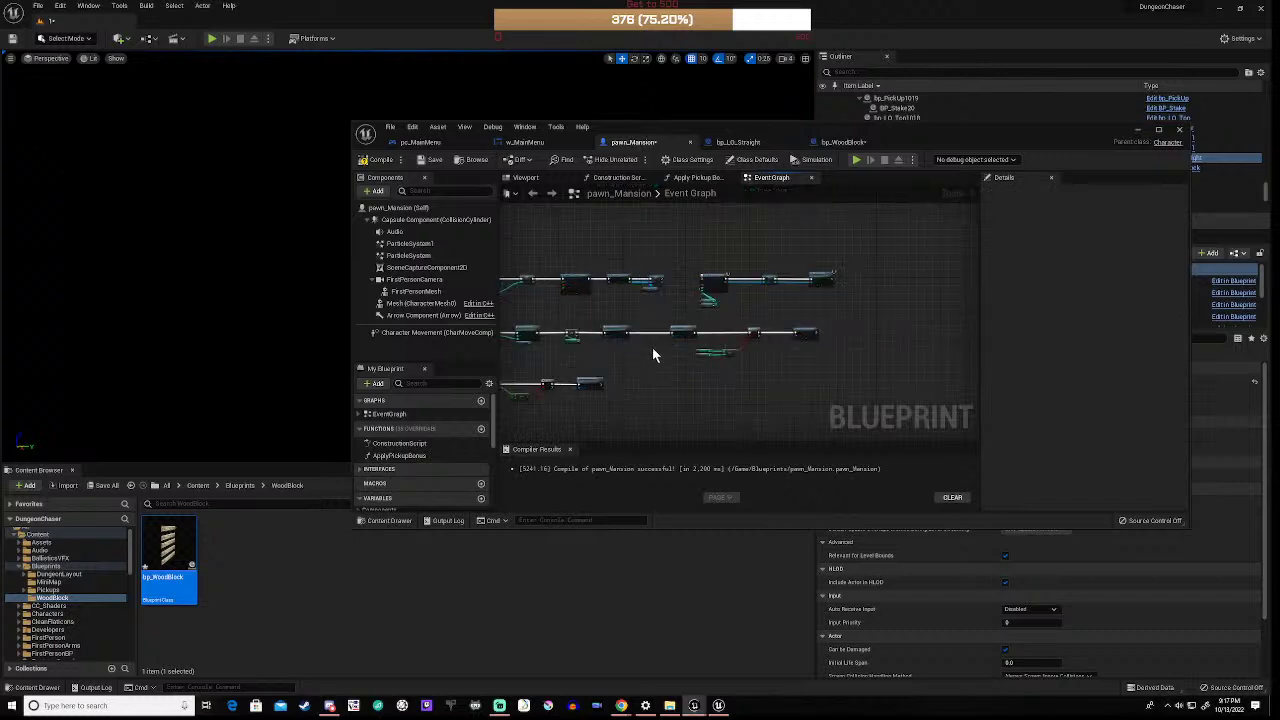
{"action": "scroll", "coordinate": [660, 342], "scroll_direction": "up", "scroll_amount": 4}
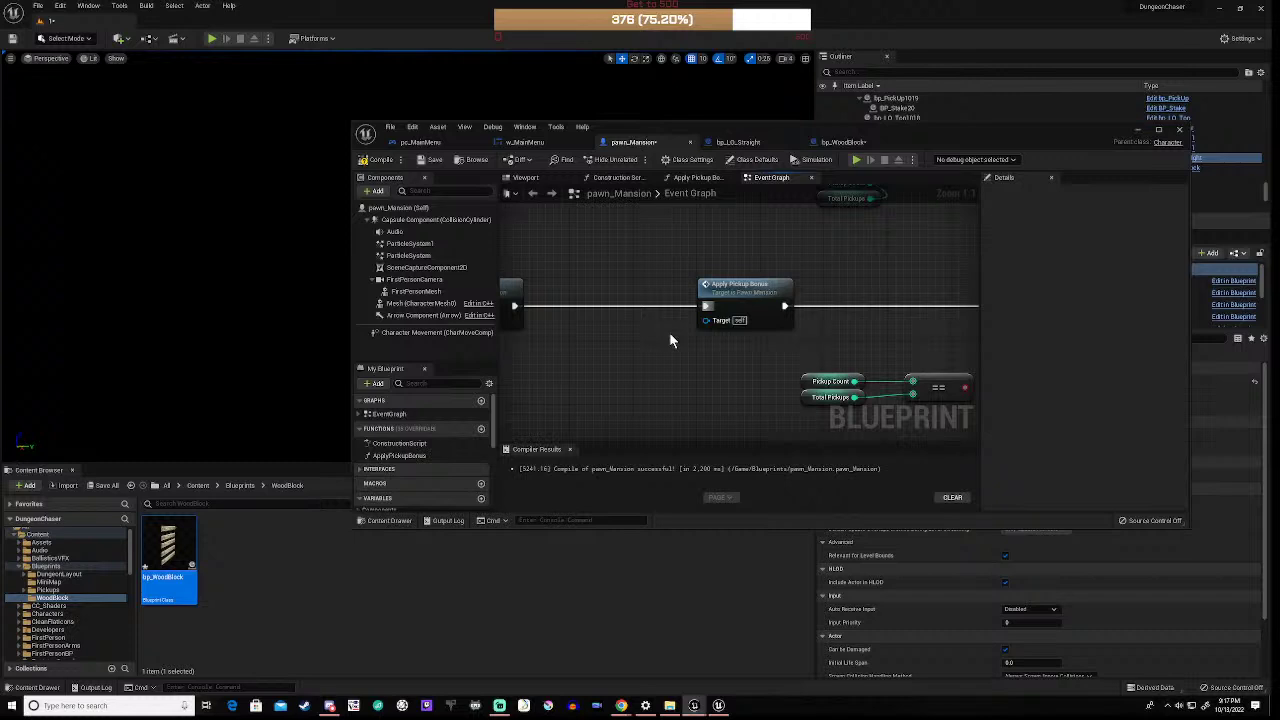
Step: Find the Reset Bonus Counter call at the end of the bonus timer logic and jump to its ResetBonusCounter custom event
{"action": "scroll", "coordinate": [609, 341], "scroll_direction": "down", "scroll_amount": 5}
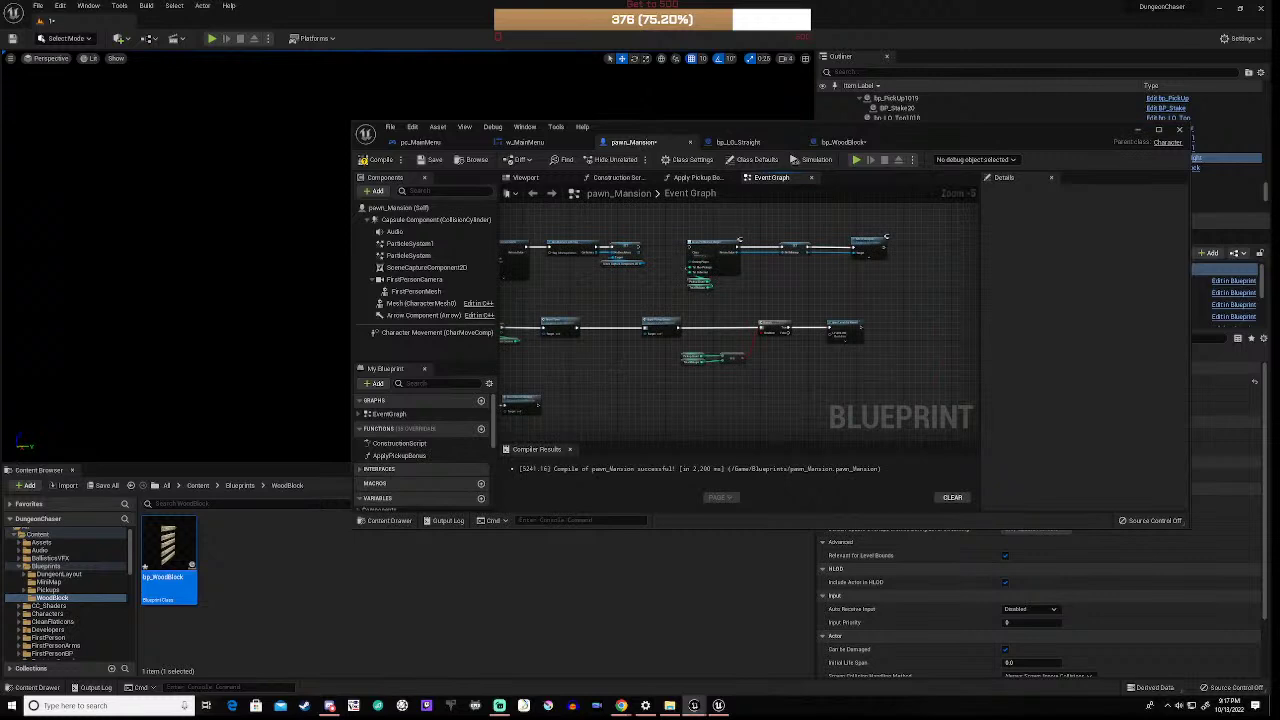
{"action": "right_click_drag", "start_coordinate": [640, 365], "coordinate": [797, 250]}
{"action": "scroll", "coordinate": [820, 274], "scroll_direction": "up", "scroll_amount": 5}
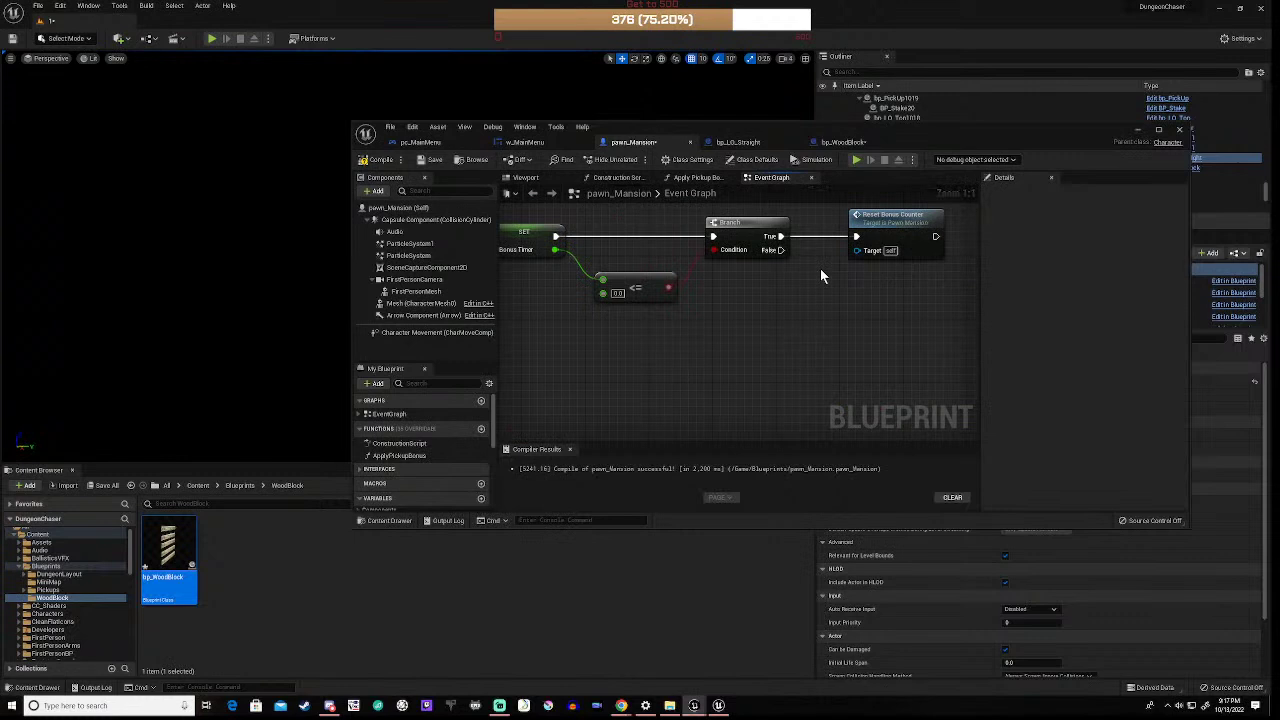
{"action": "scroll", "coordinate": [820, 268], "scroll_direction": "down", "scroll_amount": 2}
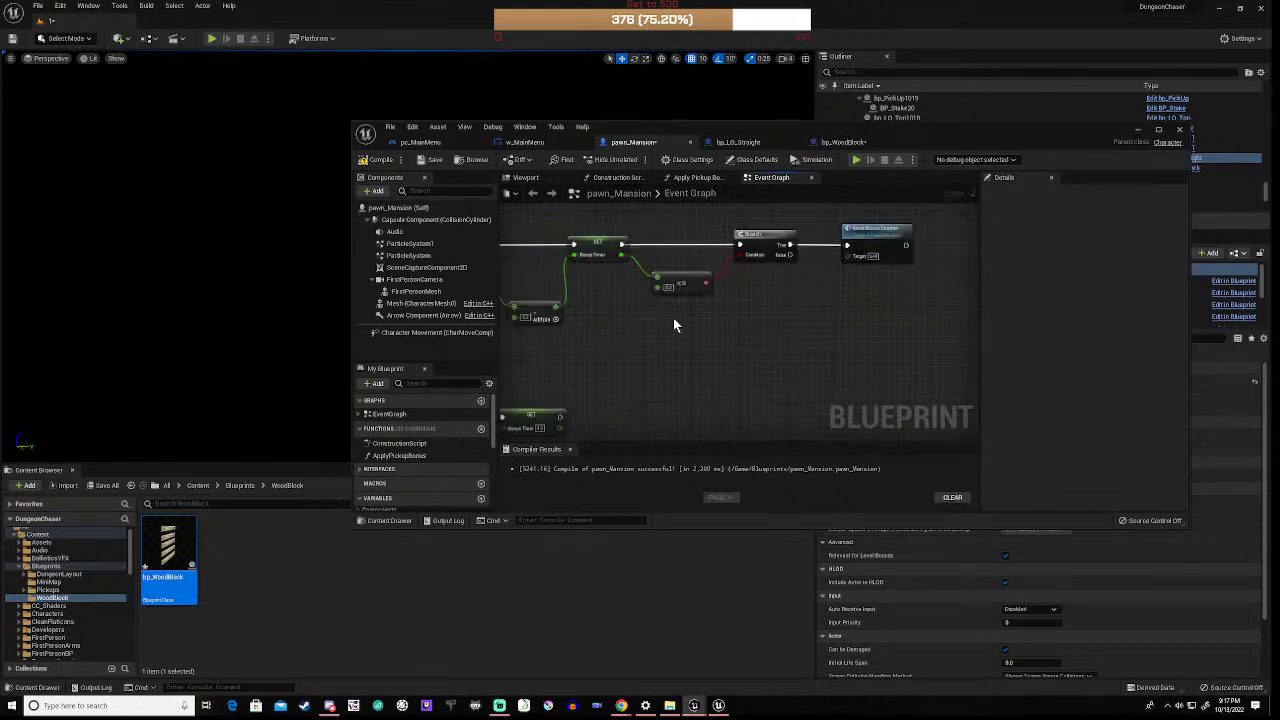
{"action": "right_click_drag", "start_coordinate": [672, 313], "coordinate": [643, 387]}
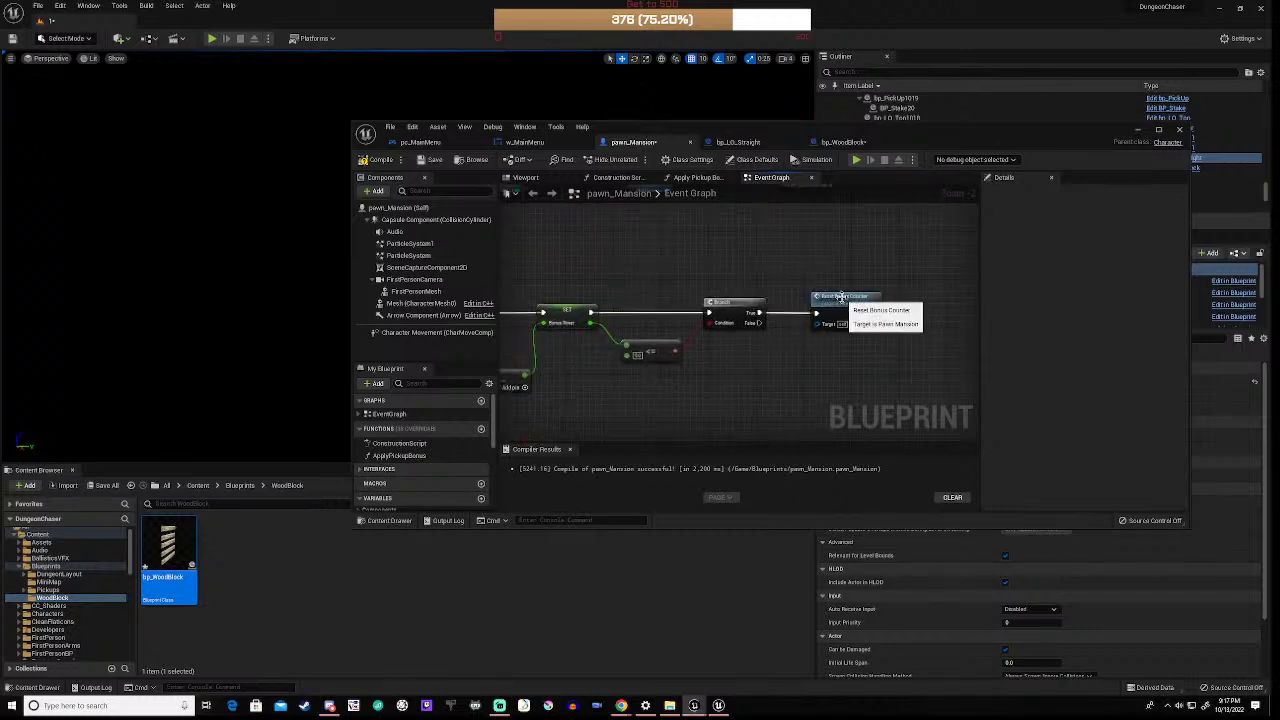
{"action": "left_click", "coordinate": [840, 297]}
{"action": "double_click", "coordinate": [840, 297]}
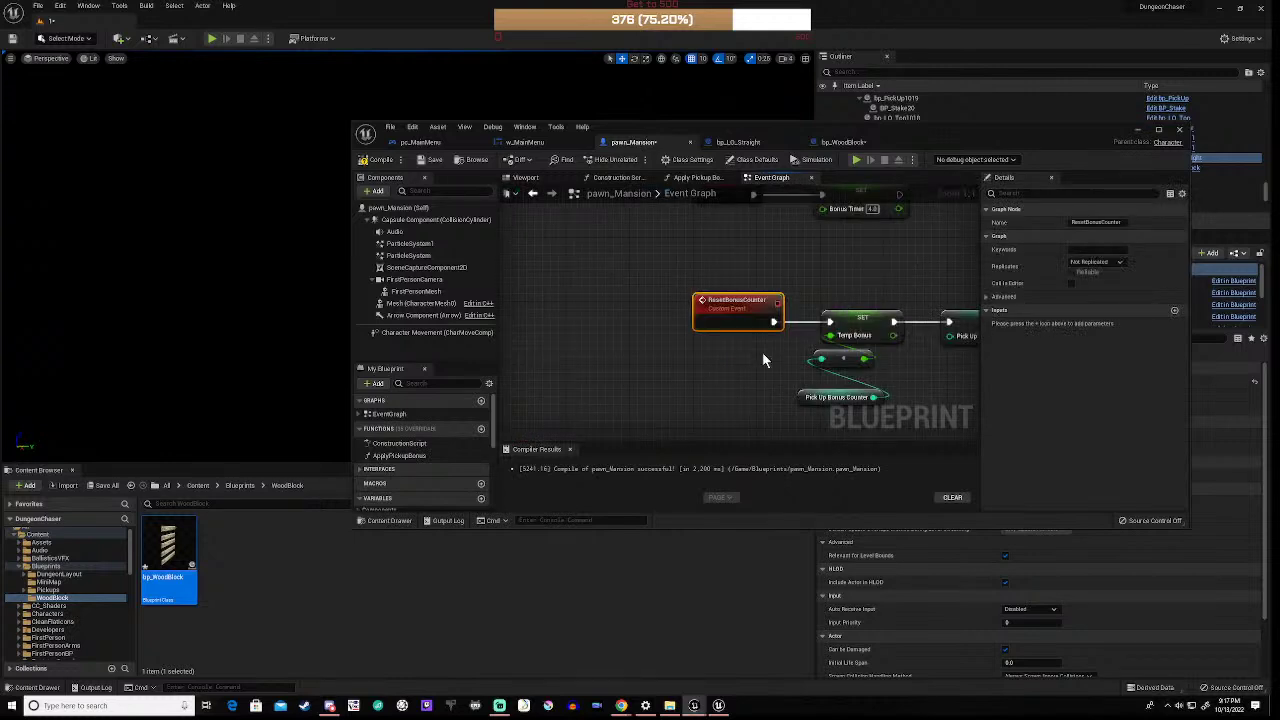
Step: Move the Pick Up Bonus Counter getter up under its conversion node and shift Reset Timer toward the Branch to open a gap
{"action": "right_click_drag", "start_coordinate": [766, 357], "coordinate": [531, 362]}
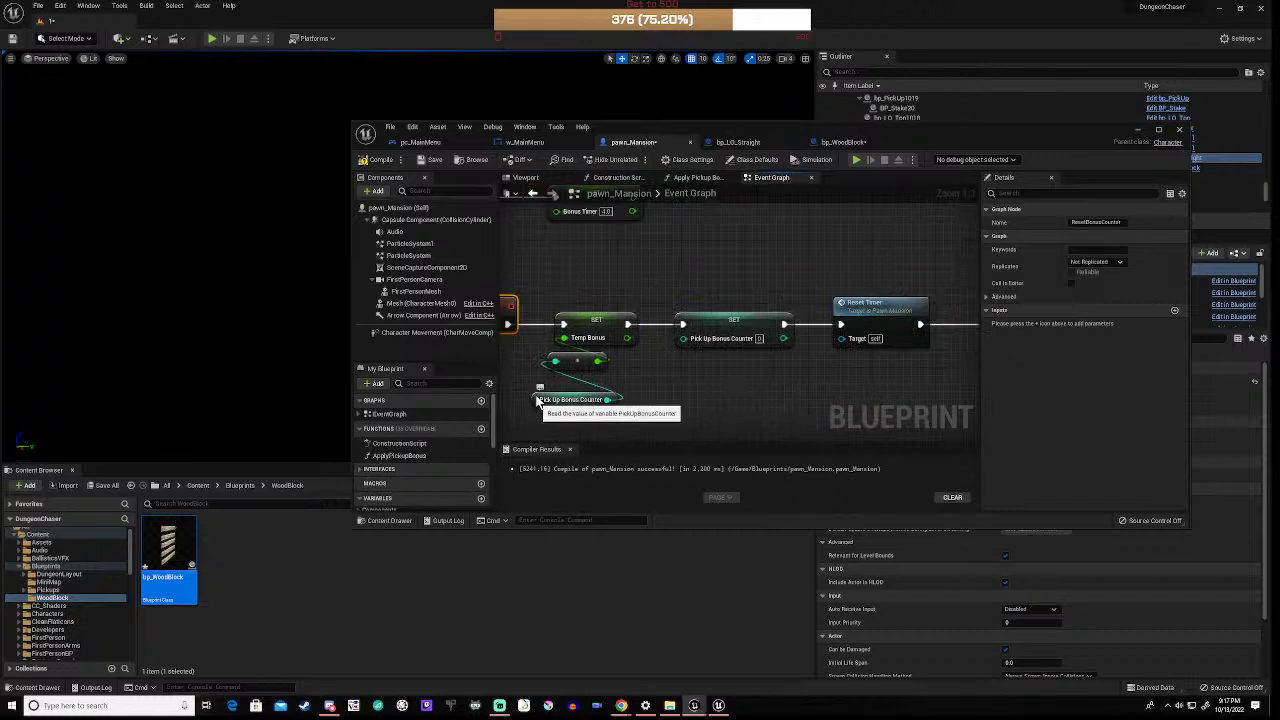
{"action": "left_click_drag", "start_coordinate": [538, 405], "coordinate": [537, 391]}
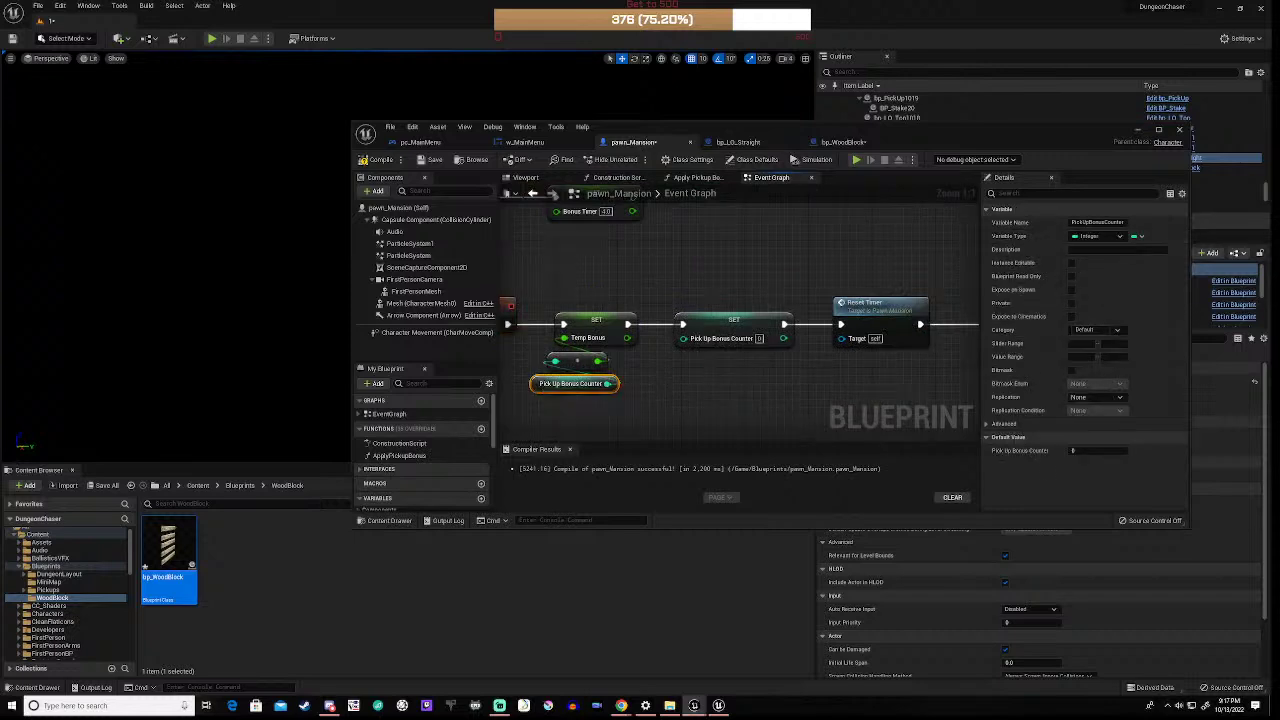
{"action": "right_click_drag", "start_coordinate": [754, 364], "coordinate": [571, 377]}
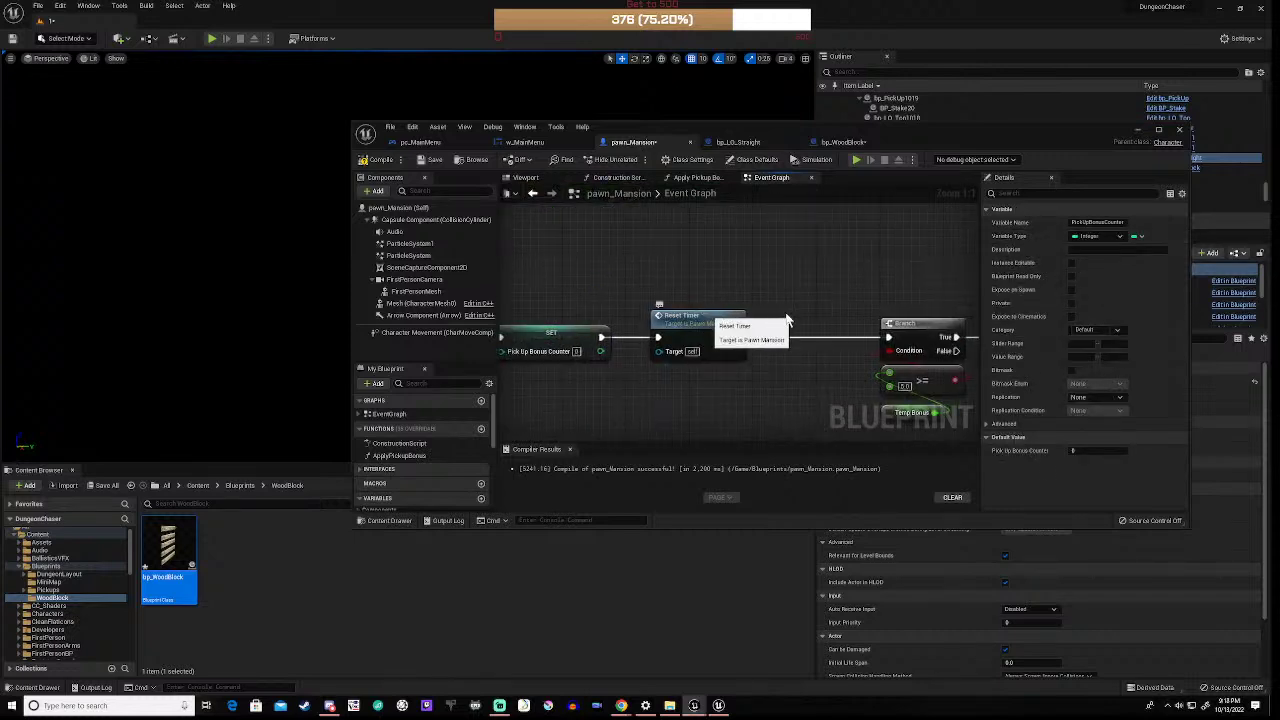
{"action": "left_click_drag", "start_coordinate": [740, 318], "coordinate": [867, 318]}
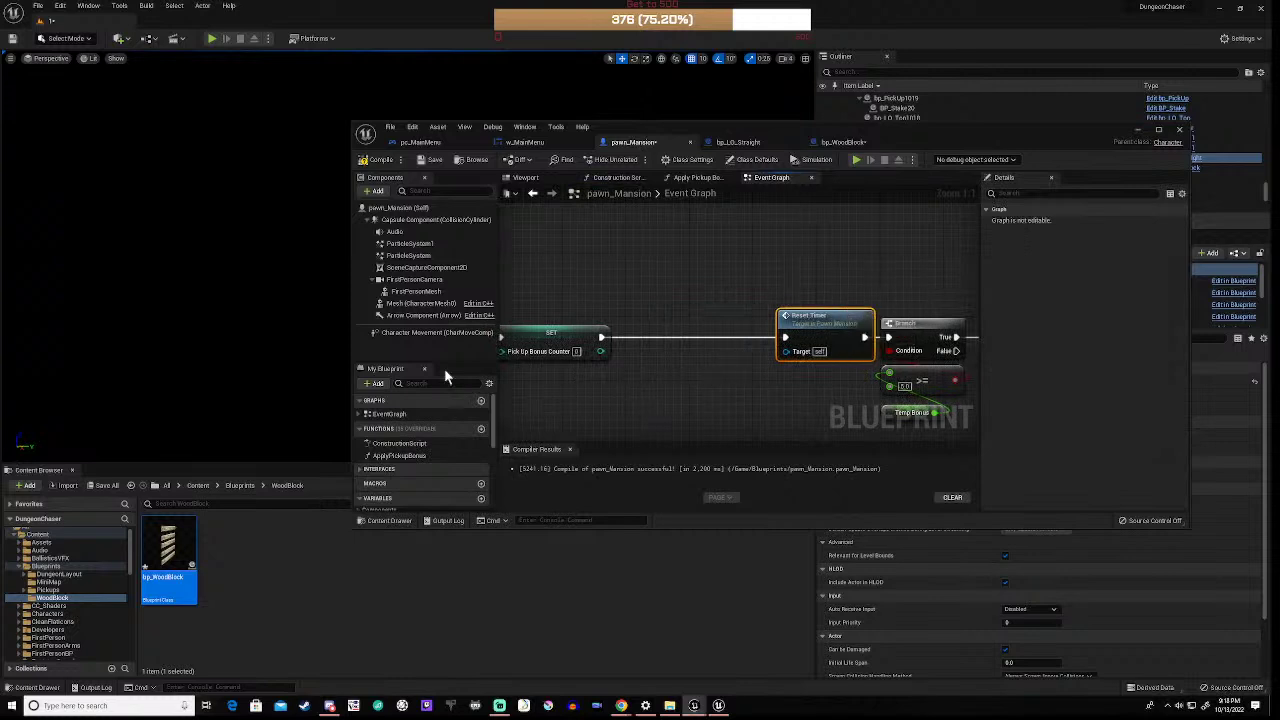
Step: Insert a Set PickupBonusUsed node between Set Pick Up Bonus Counter and Reset Timer, wire its execution pins, and compile
{"action": "scroll", "coordinate": [435, 454], "scroll_direction": "down", "scroll_amount": 5}
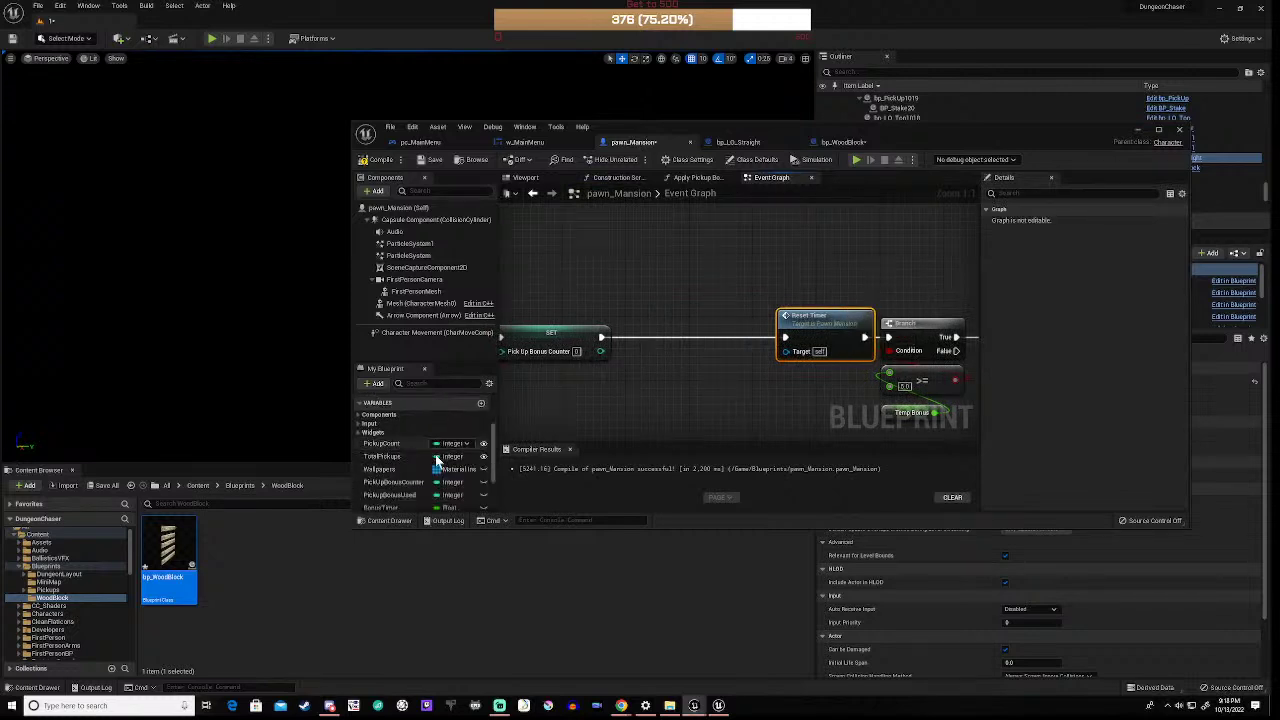
{"action": "scroll", "coordinate": [436, 459], "scroll_direction": "down", "scroll_amount": 2}
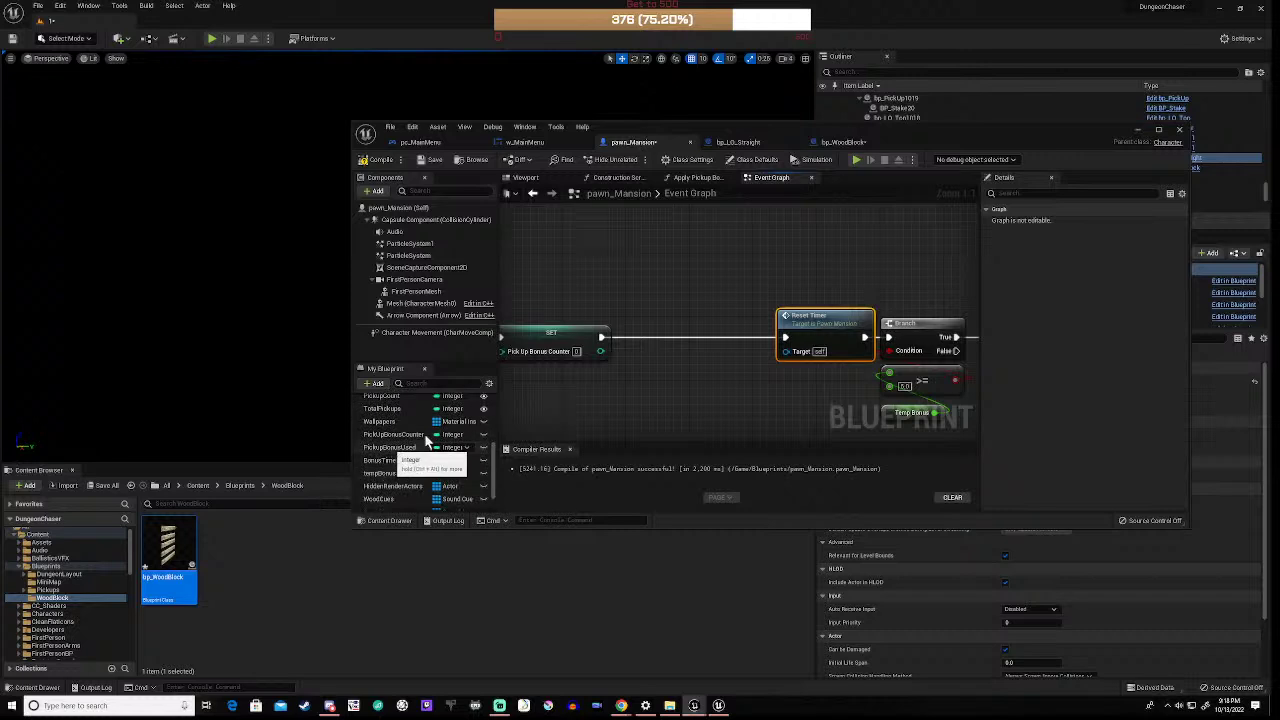
{"action": "left_click_drag", "start_coordinate": [427, 440], "coordinate": [614, 388]}
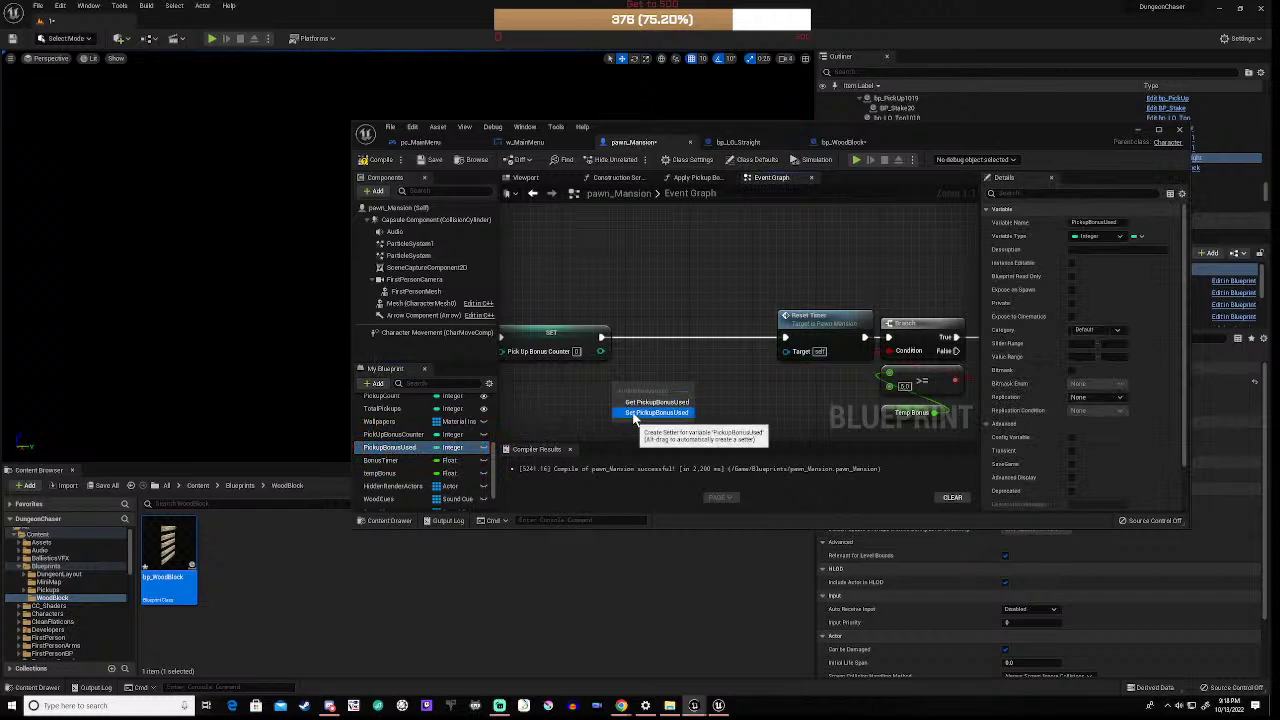
{"action": "left_click", "coordinate": [632, 412]}
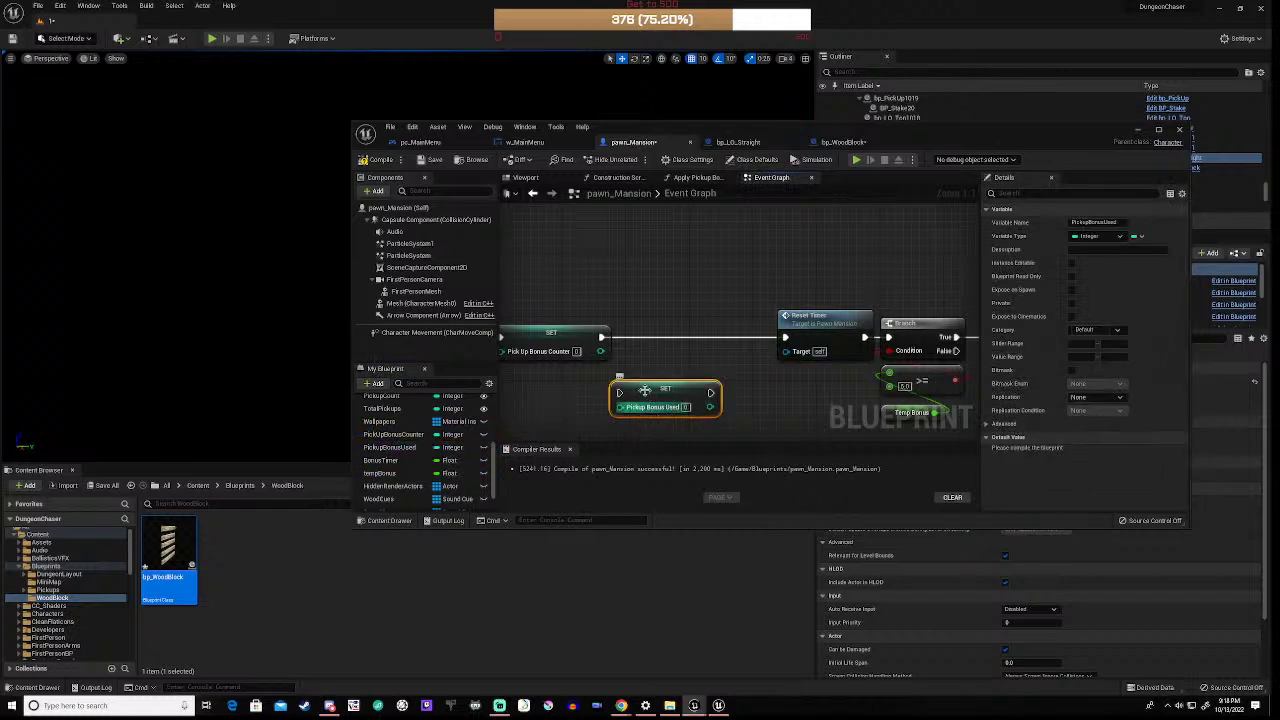
{"action": "left_click_drag", "start_coordinate": [662, 392], "coordinate": [694, 336]}
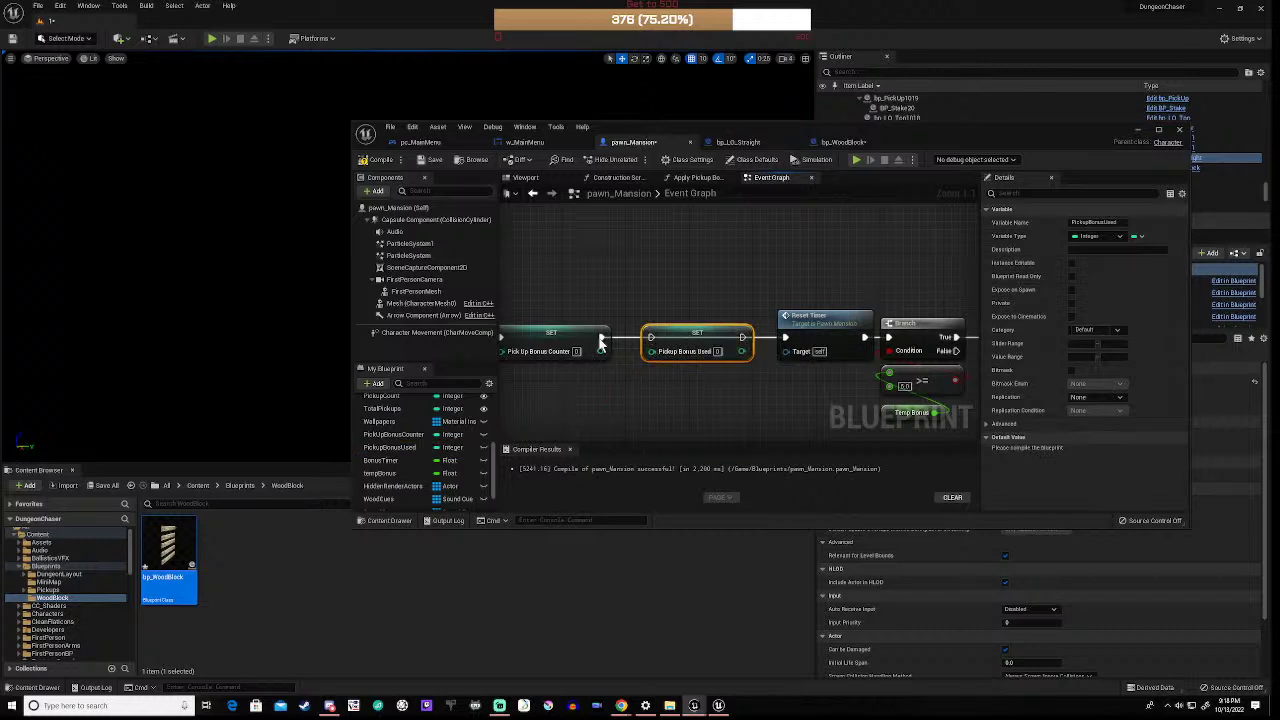
{"action": "left_click_drag", "start_coordinate": [601, 337], "coordinate": [651, 340]}
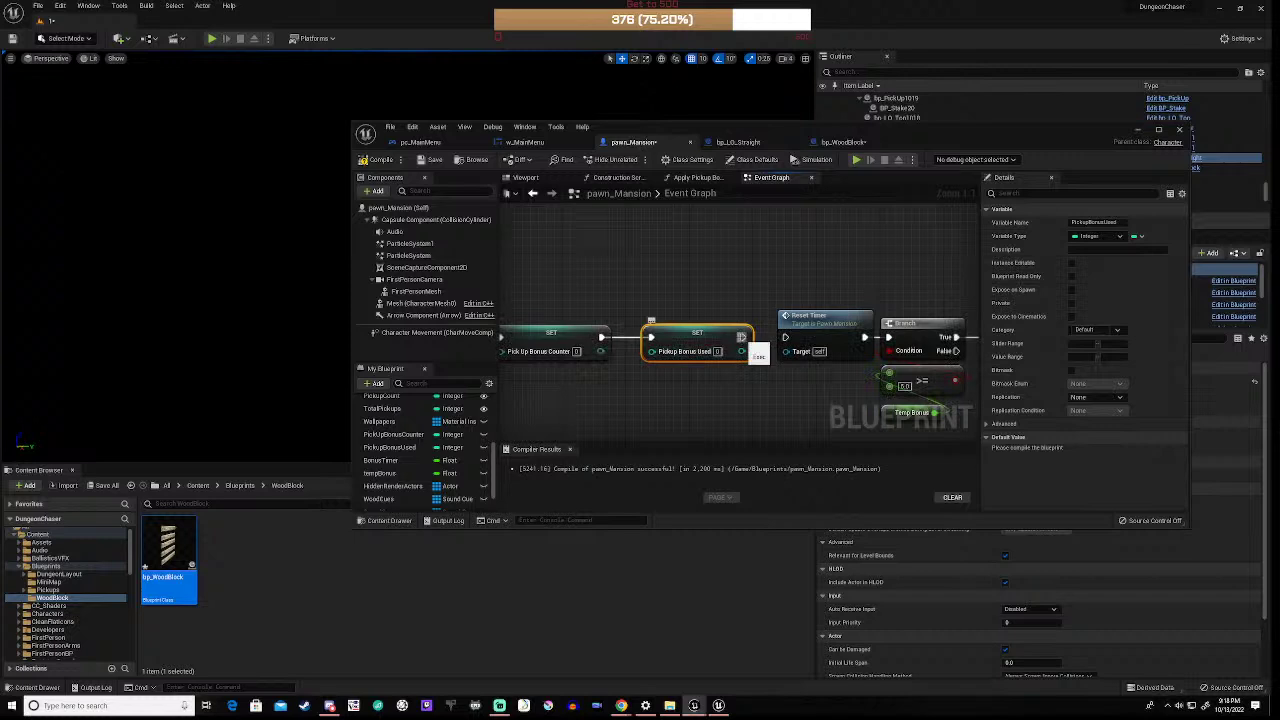
{"action": "left_click_drag", "start_coordinate": [741, 337], "coordinate": [785, 338]}
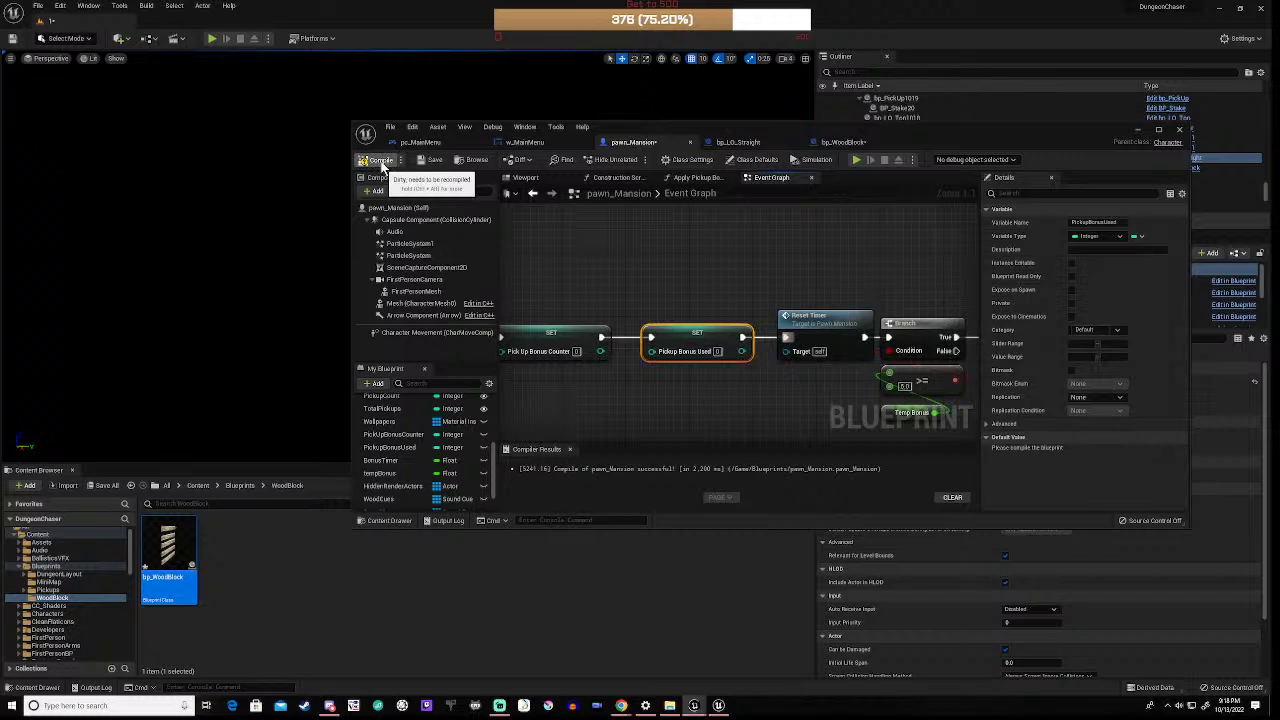
{"action": "left_click", "coordinate": [378, 162]}
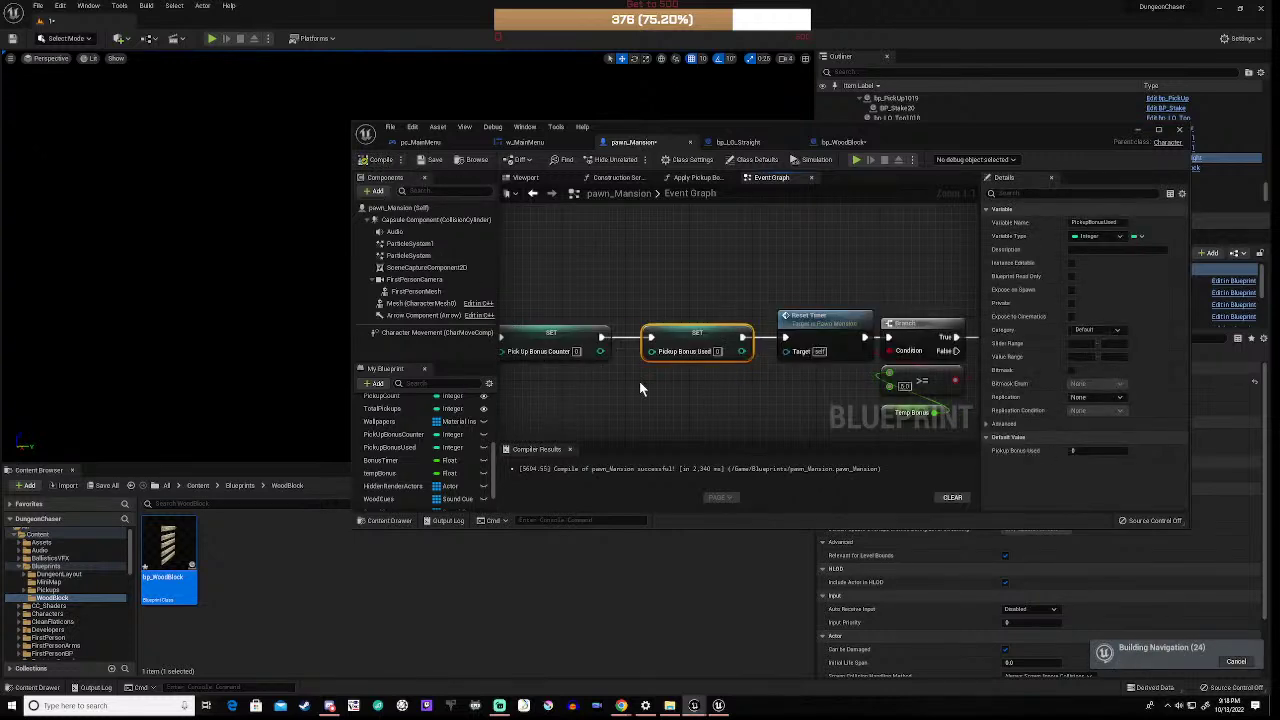
Step: Space out the ResetBonusCounter chain by shifting Reset Timer and its following nodes along, moving the Branch and widget nodes farther from Reset Timer
{"action": "scroll", "coordinate": [639, 381], "scroll_direction": "down", "scroll_amount": 5}
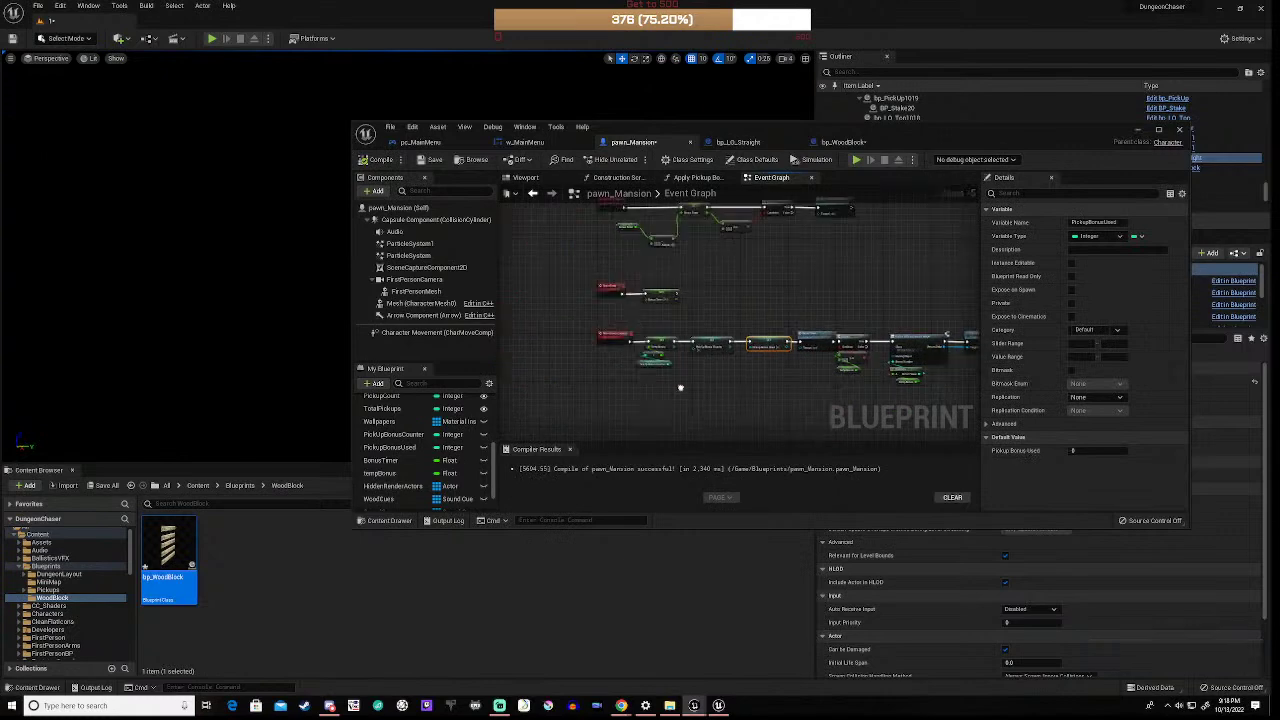
{"action": "right_click_drag", "start_coordinate": [681, 388], "coordinate": [518, 384]}
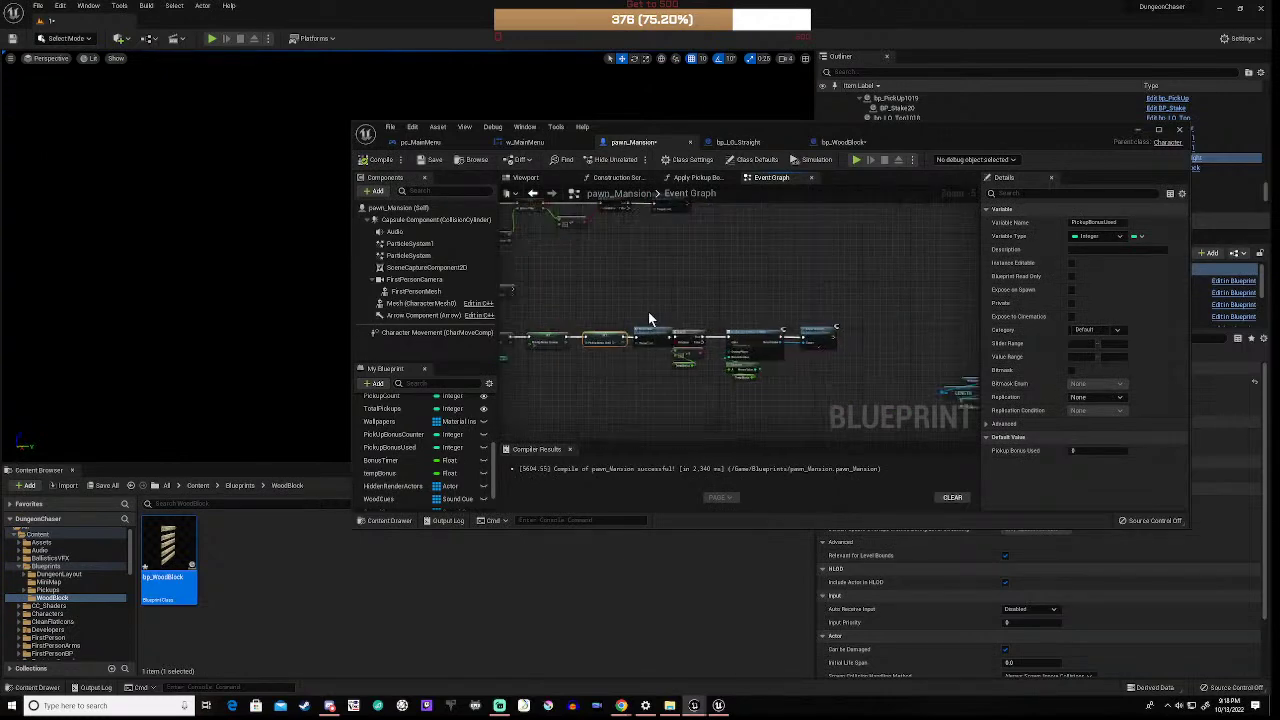
{"action": "left_click_drag", "start_coordinate": [648, 316], "coordinate": [827, 377]}
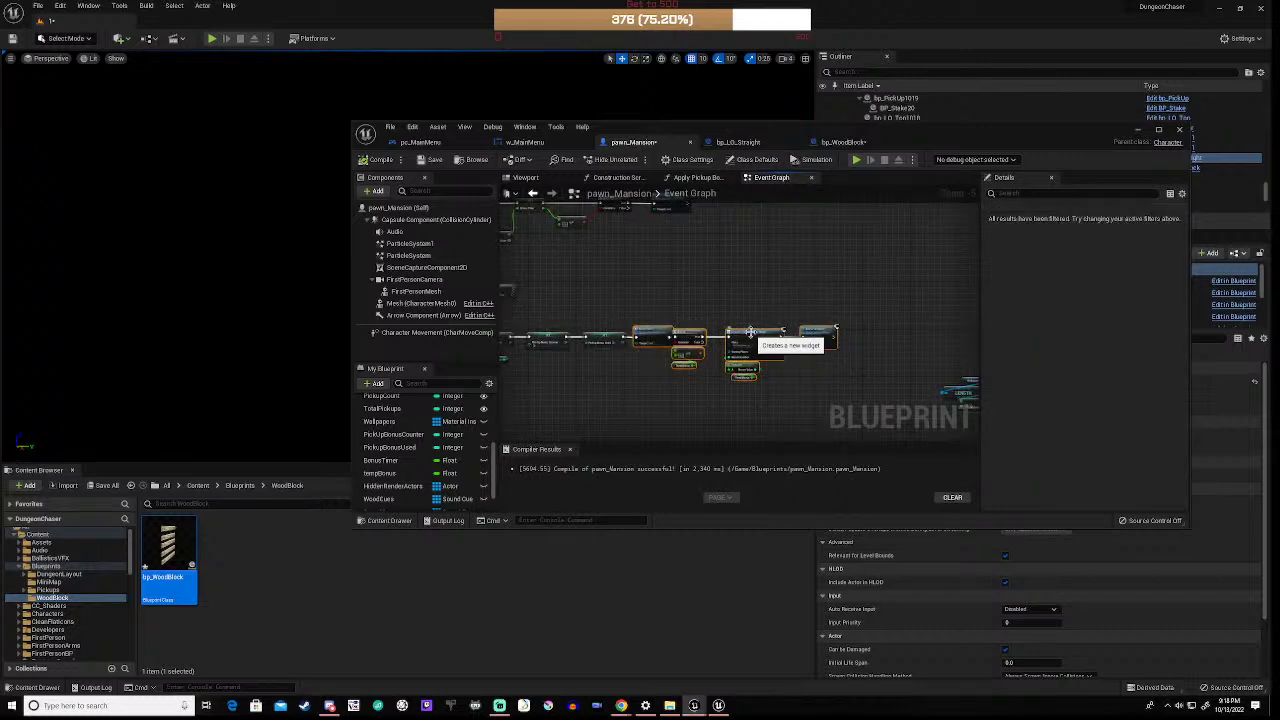
{"action": "left_click_drag", "start_coordinate": [758, 342], "coordinate": [764, 342]}
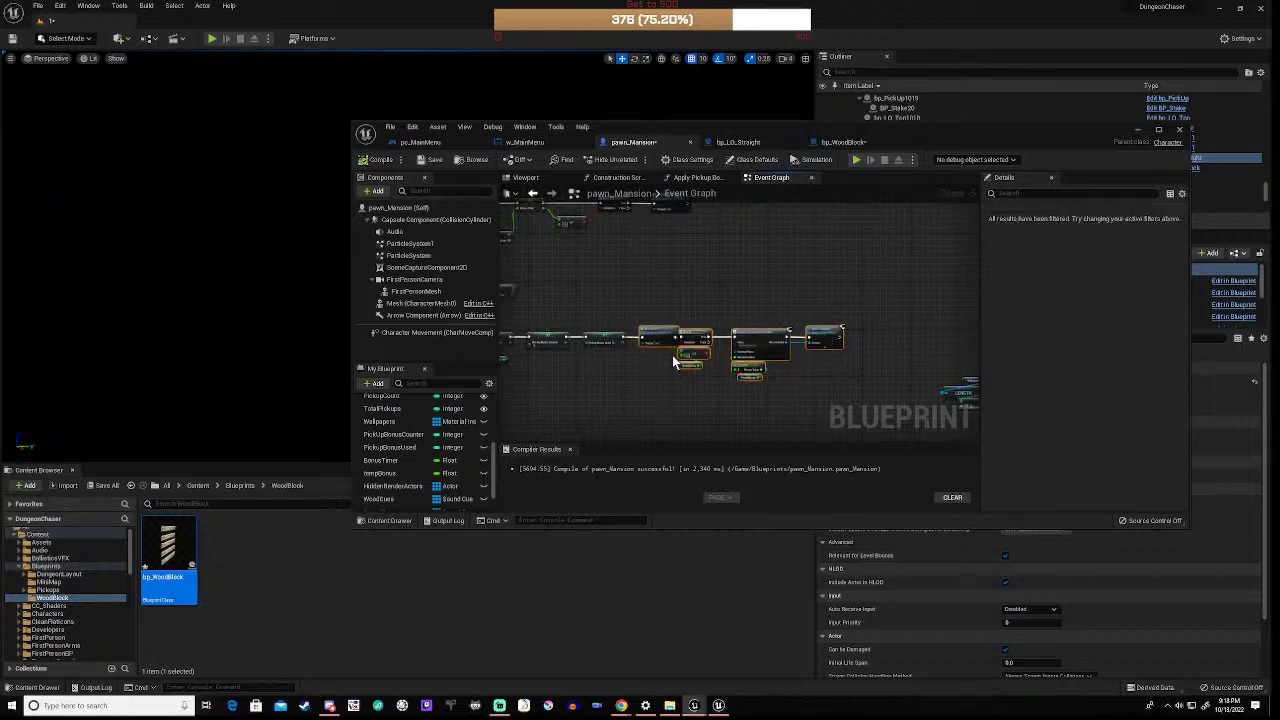
{"action": "scroll", "coordinate": [798, 344], "scroll_direction": "up", "scroll_amount": 4}
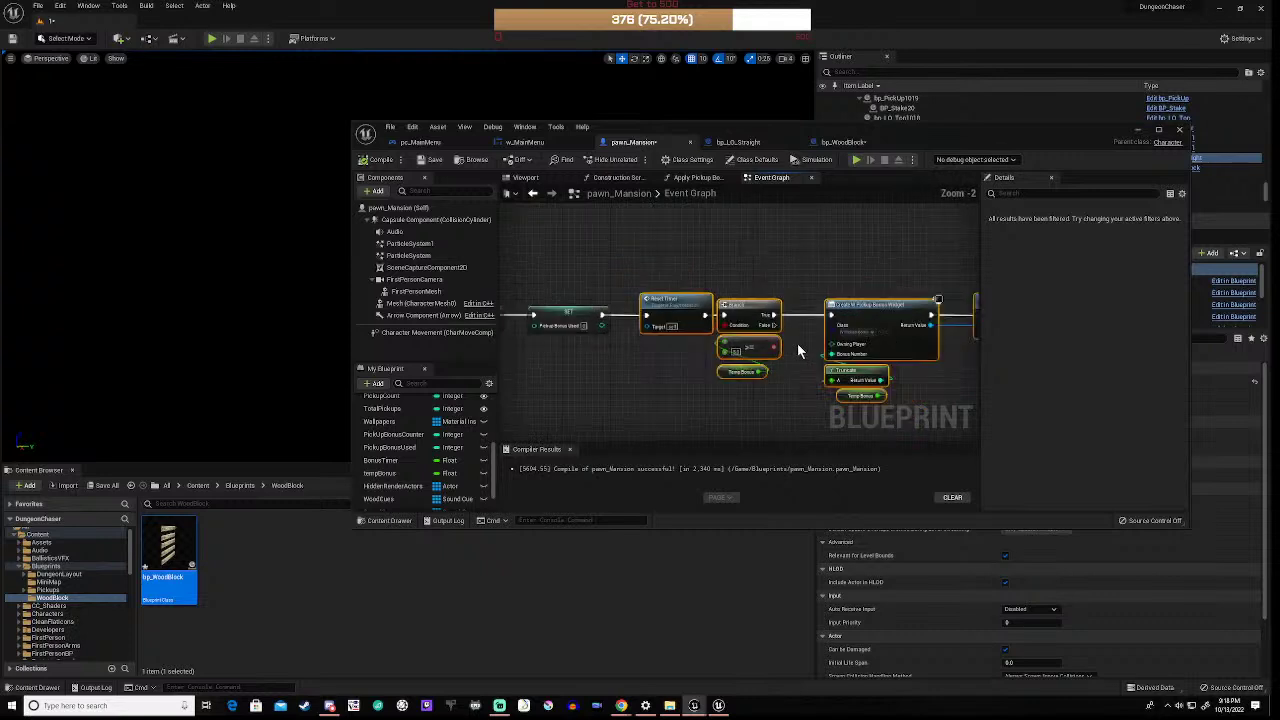
{"action": "scroll", "coordinate": [797, 343], "scroll_direction": "down", "scroll_amount": 1}
{"action": "right_click_drag", "start_coordinate": [744, 272], "coordinate": [640, 275]}
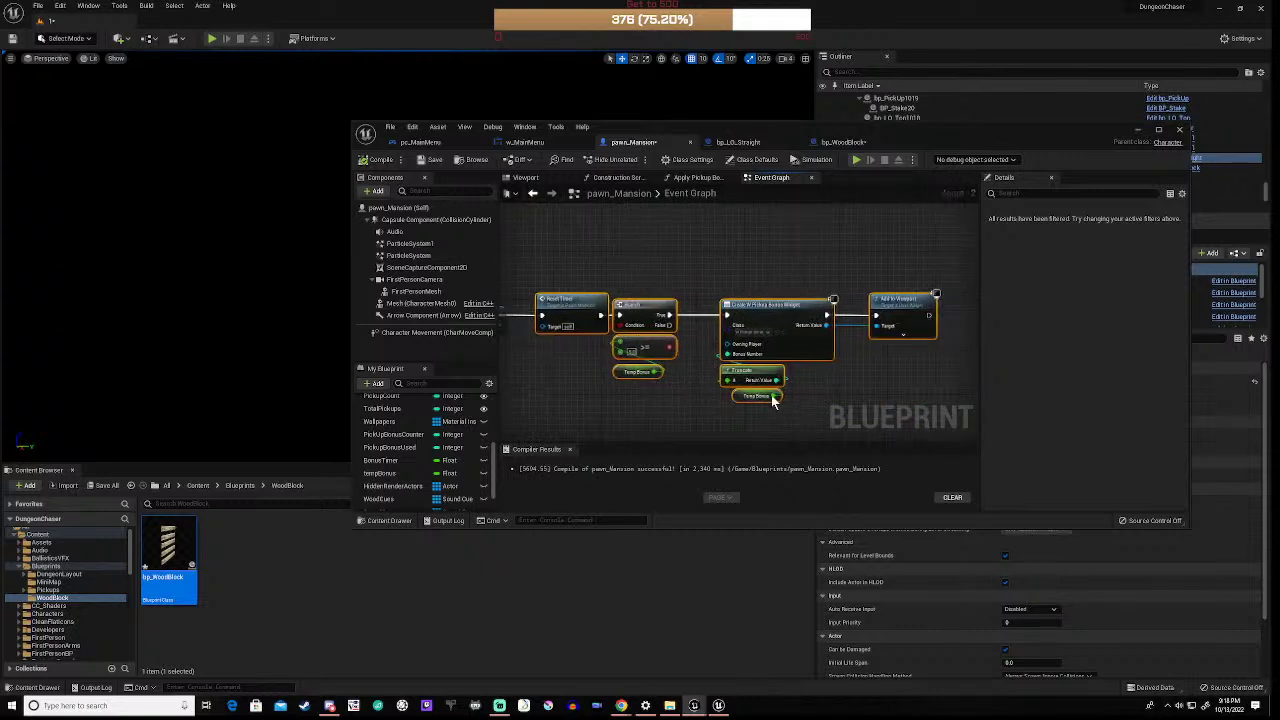
{"action": "left_click_drag", "start_coordinate": [640, 276], "coordinate": [788, 385]}
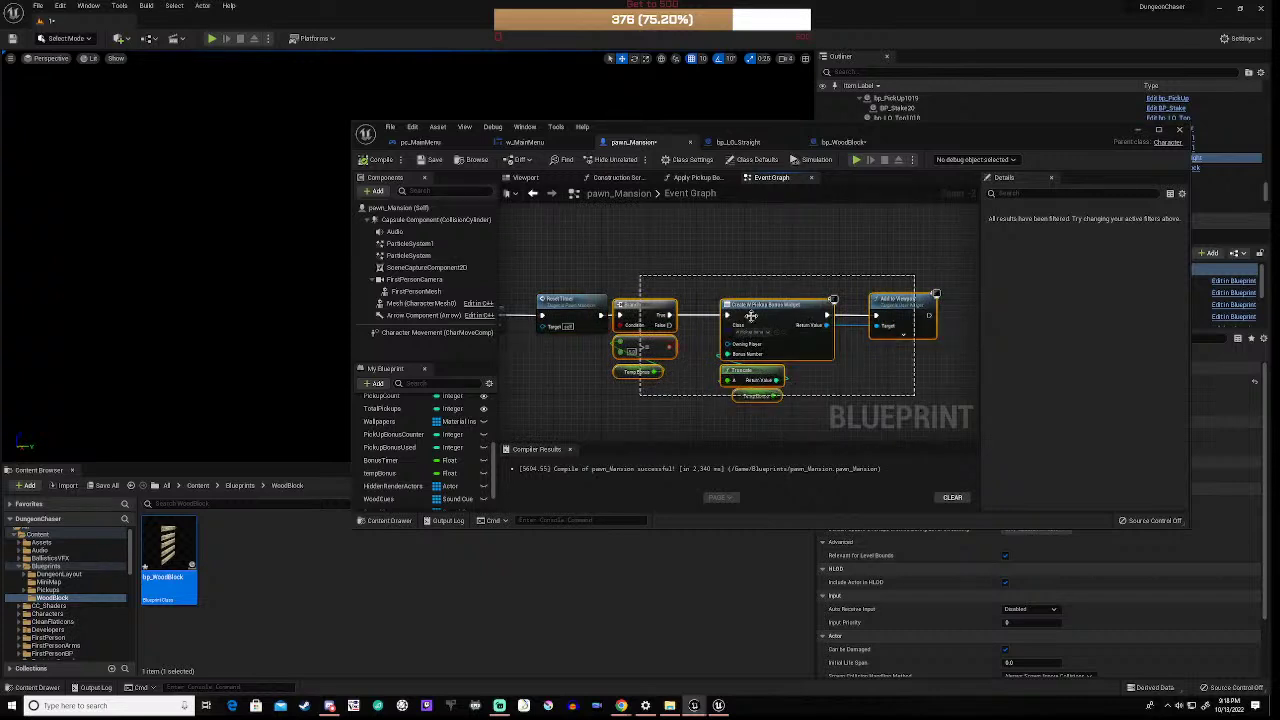
{"action": "left_click_drag", "start_coordinate": [772, 313], "coordinate": [804, 314]}
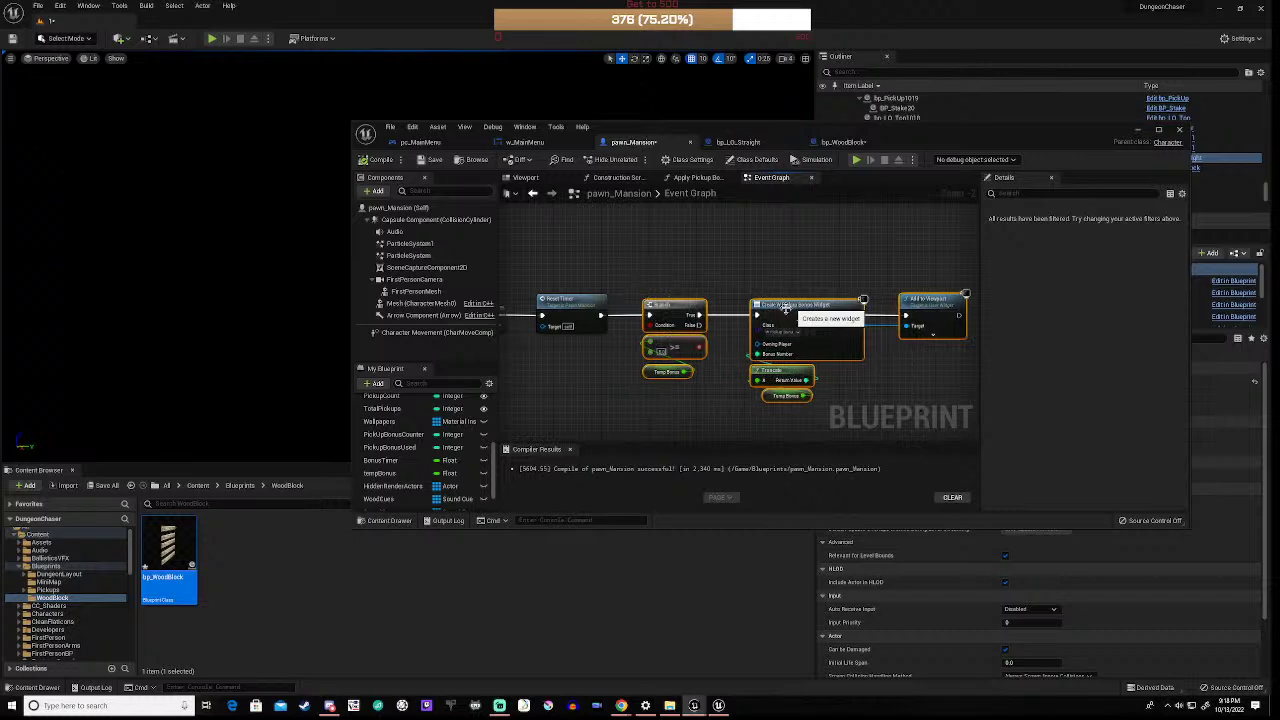
Step: Add a Boolean variable named SpeedBonusApplied to pawn_Mansion and compile the blueprint
{"action": "scroll", "coordinate": [600, 262], "scroll_direction": "down", "scroll_amount": 4}
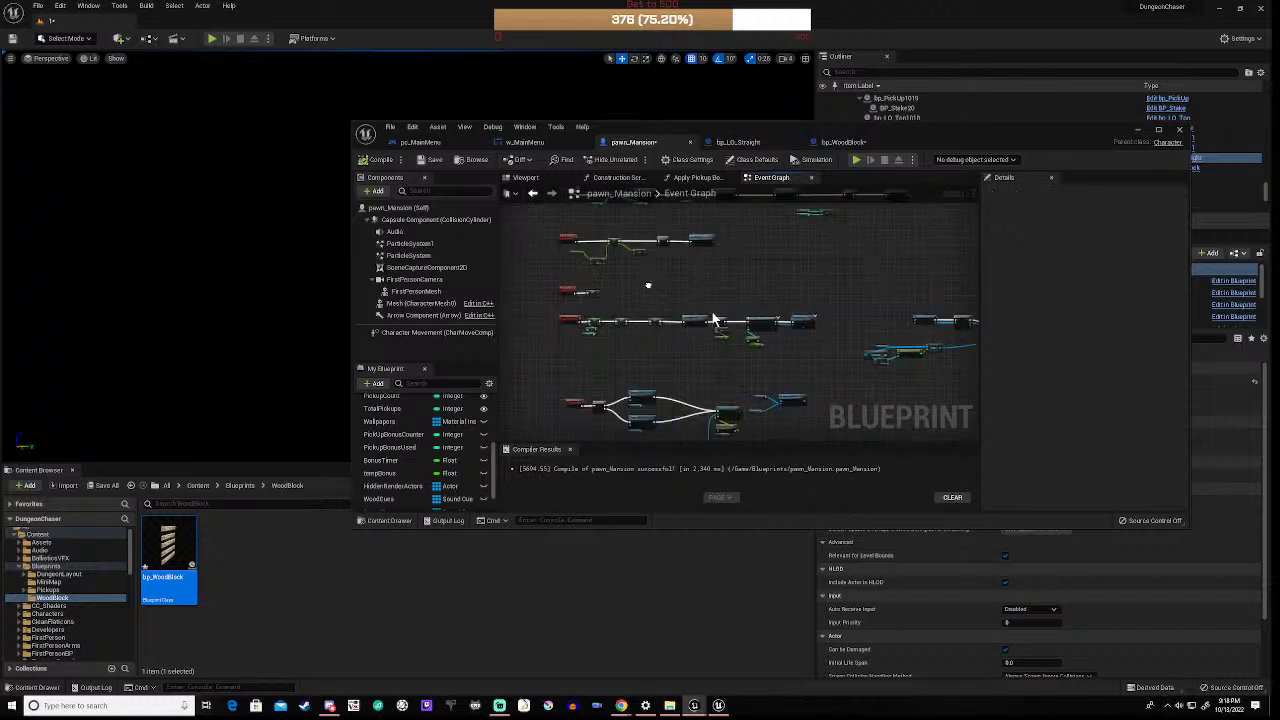
{"action": "right_click_drag", "start_coordinate": [648, 285], "coordinate": [712, 318]}
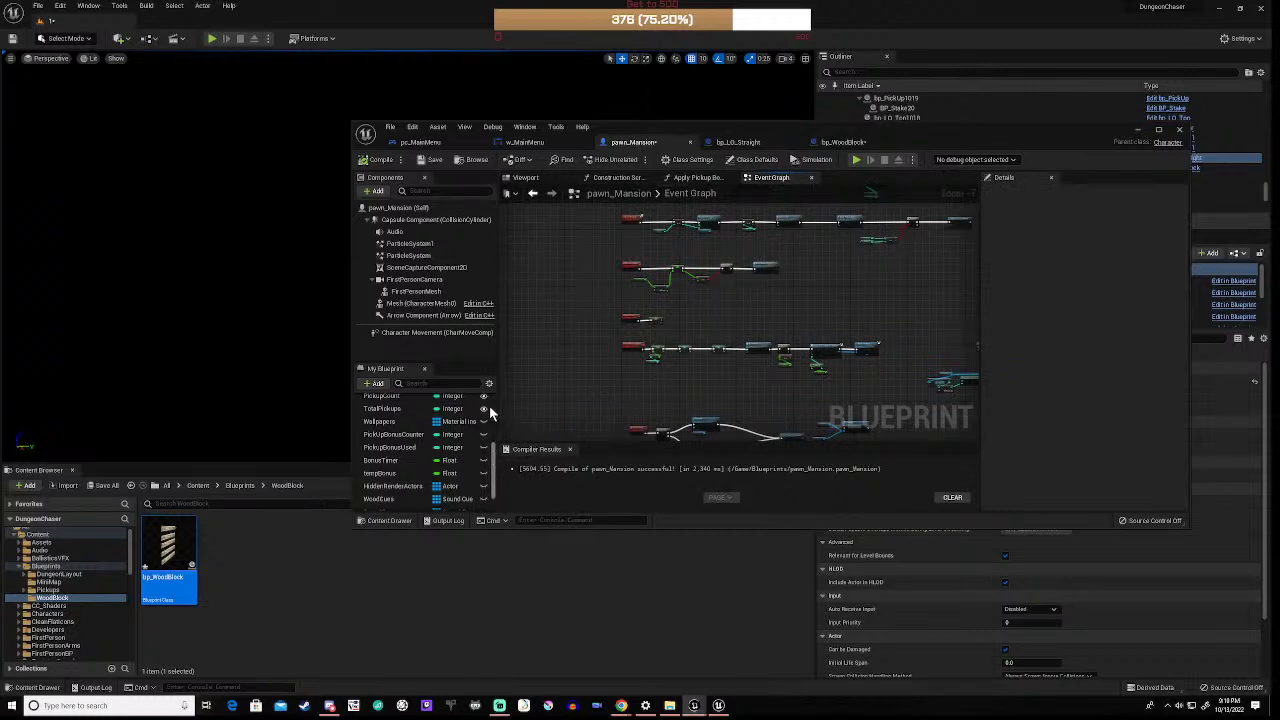
{"action": "scroll", "coordinate": [489, 405], "scroll_direction": "up", "scroll_amount": 5}
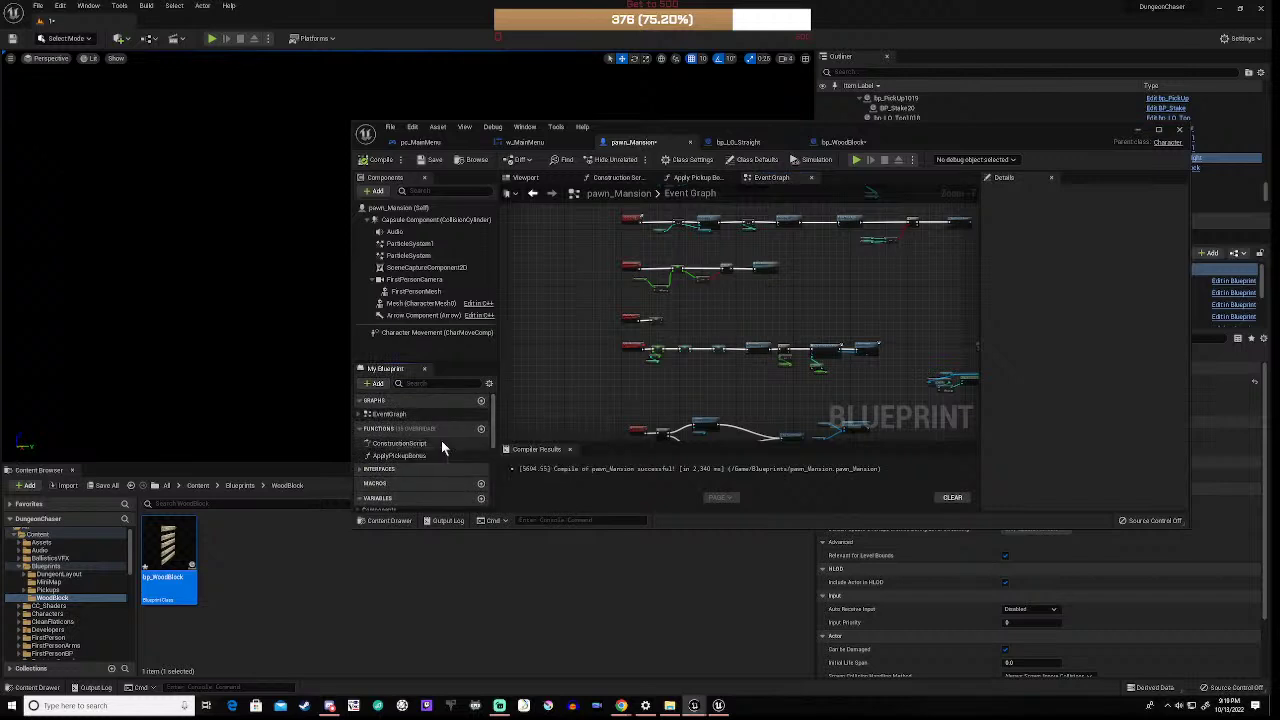
{"action": "scroll", "coordinate": [441, 440], "scroll_direction": "down", "scroll_amount": 3}
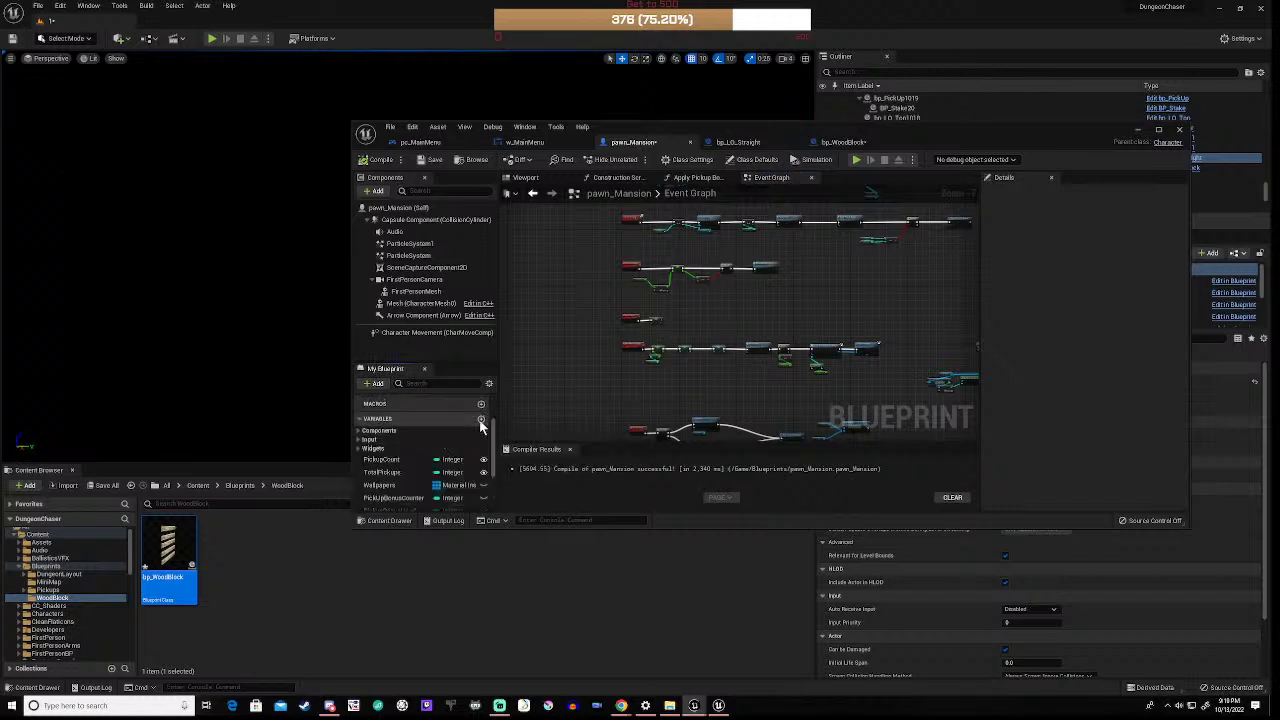
{"action": "left_click", "coordinate": [481, 421]}
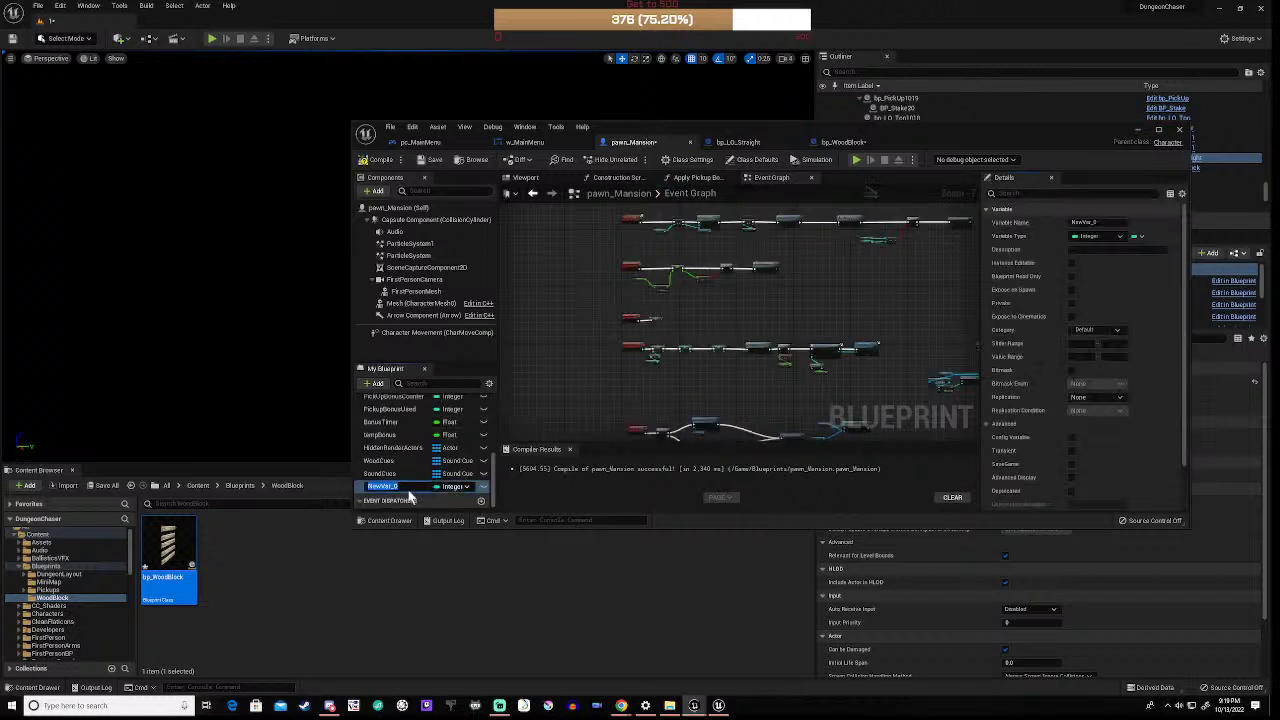
{"action": "type", "text": "SpeedBonusApplied"}
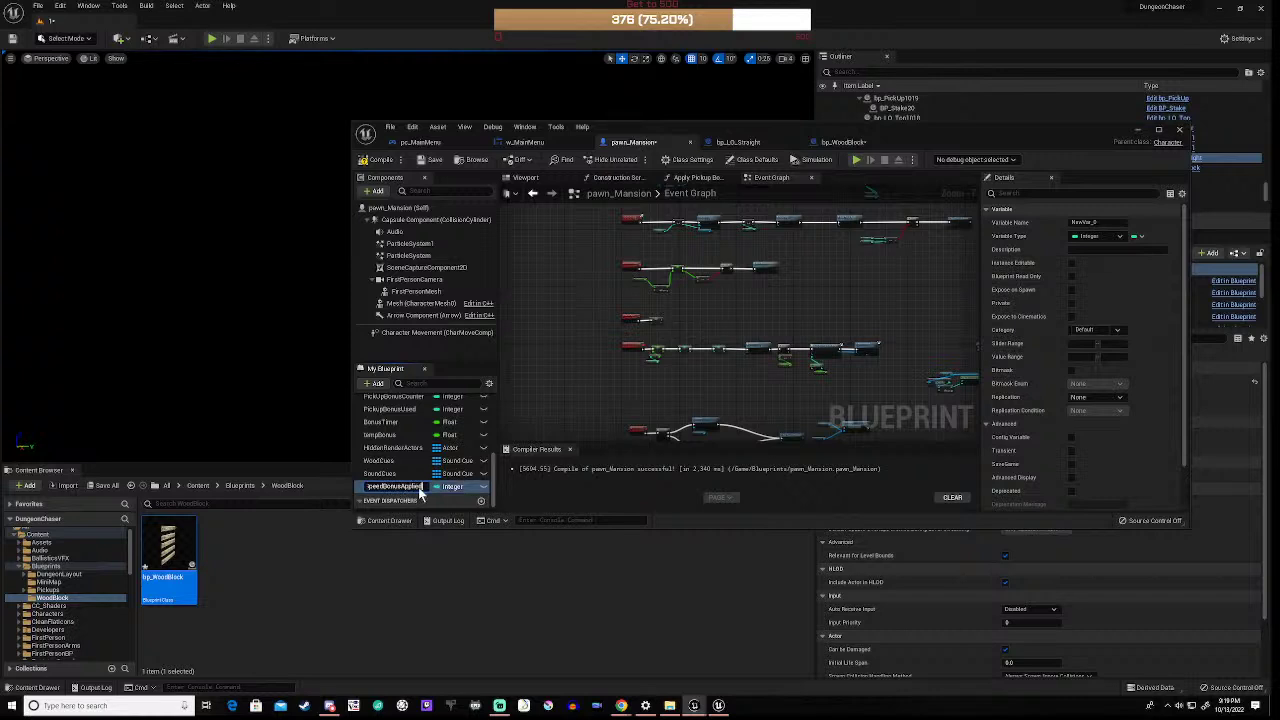
{"action": "key", "text": "Return"}
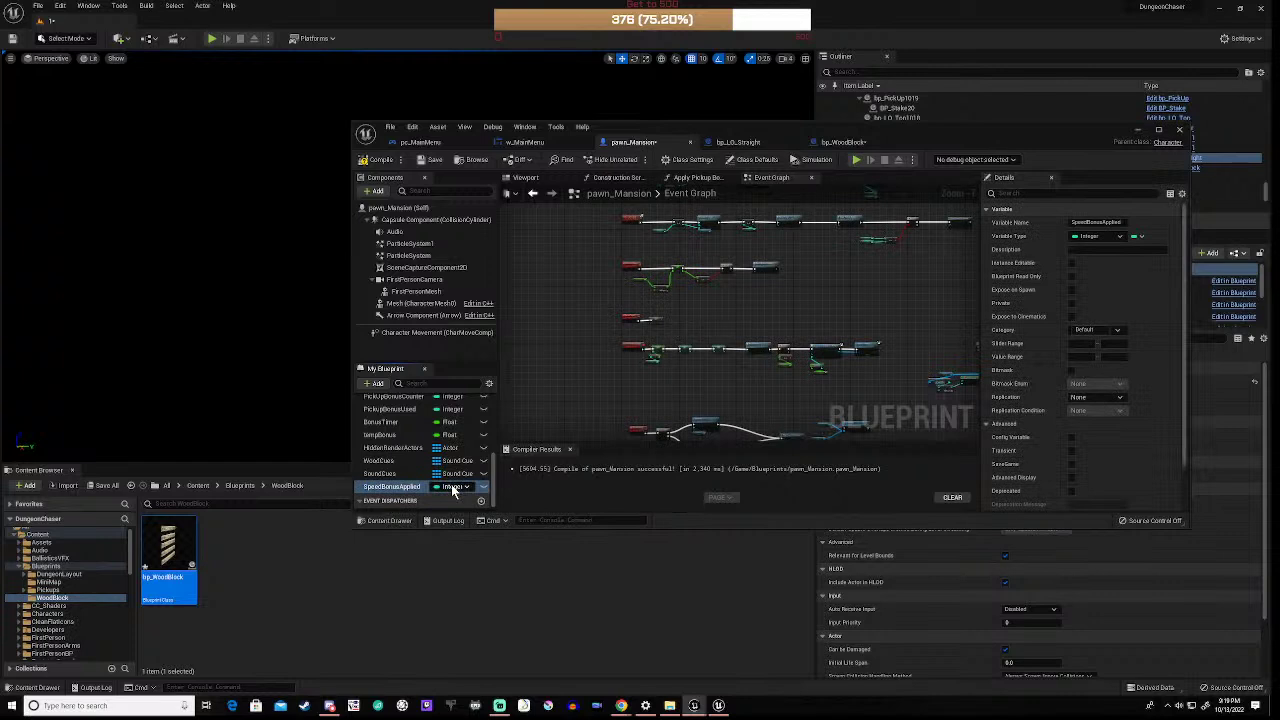
{"action": "left_click", "coordinate": [455, 488]}
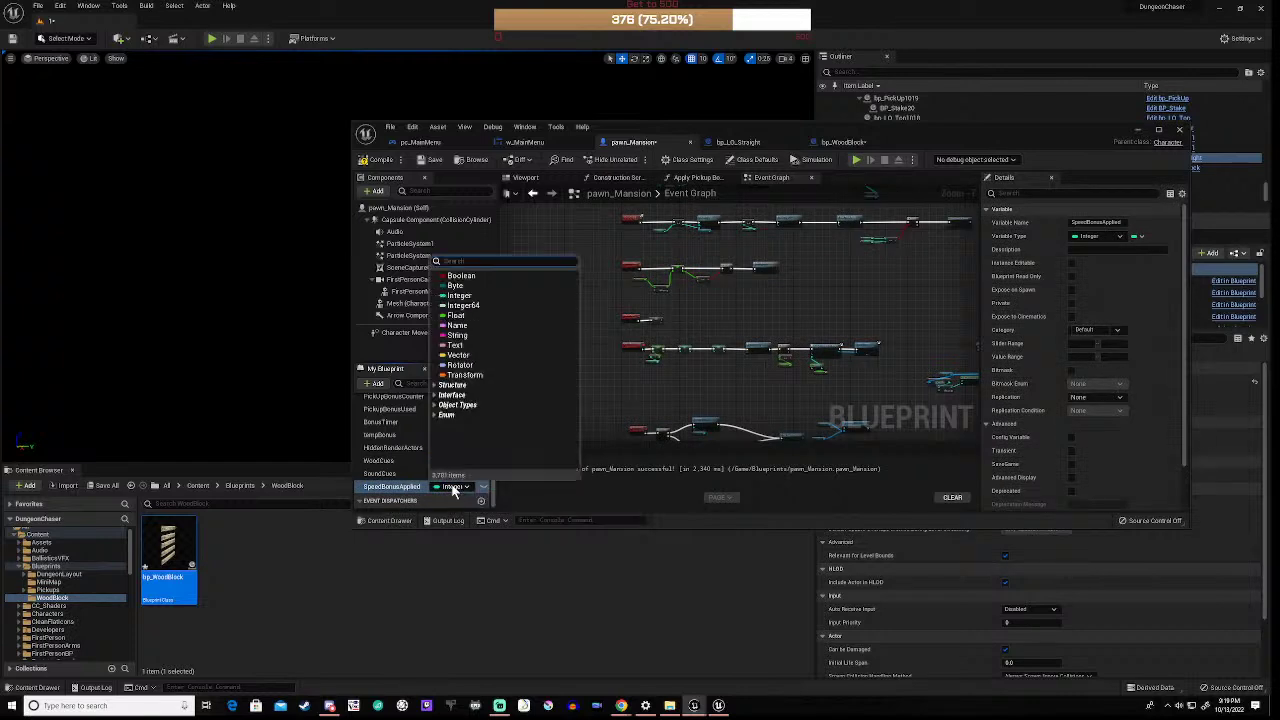
{"action": "left_click", "coordinate": [469, 274]}
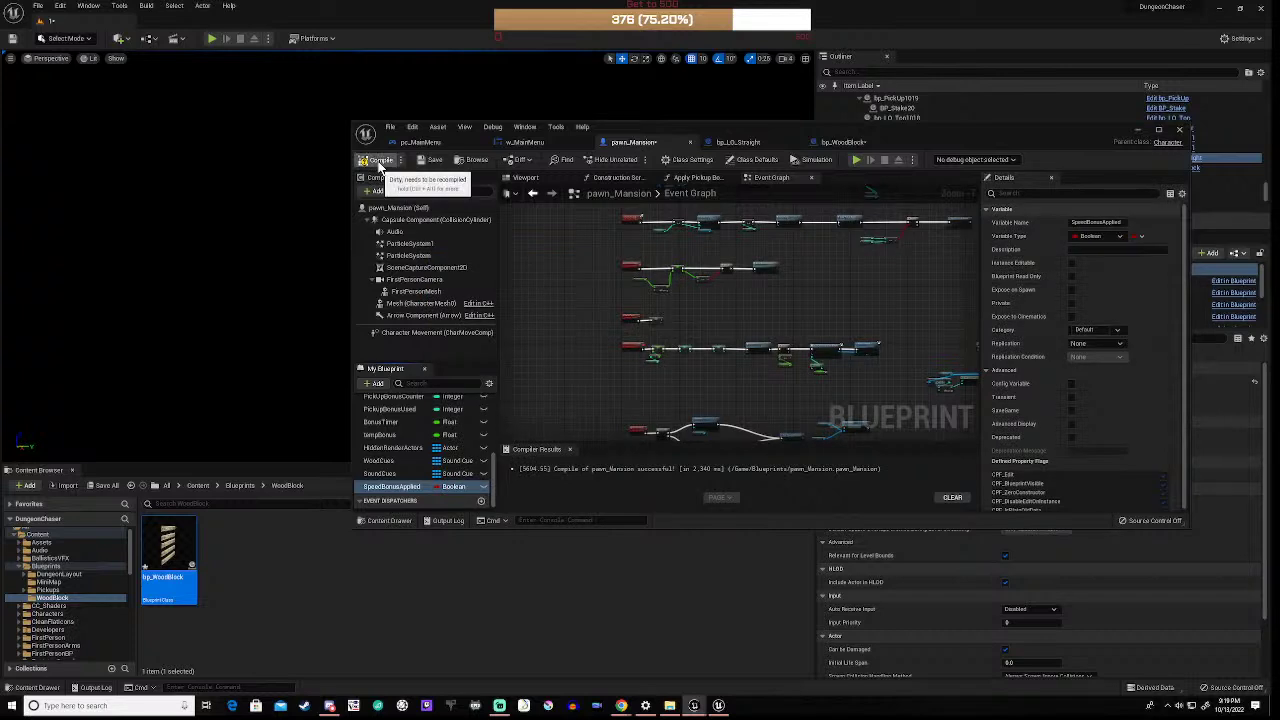
{"action": "left_click", "coordinate": [378, 163]}
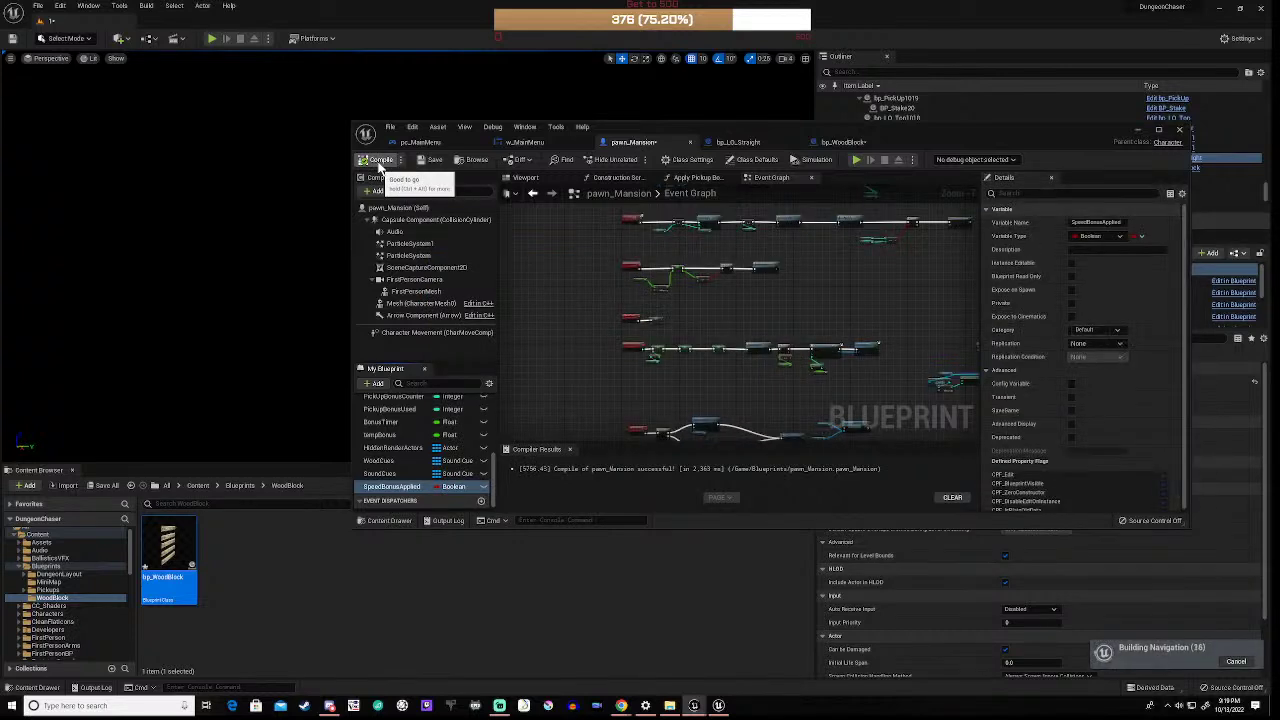